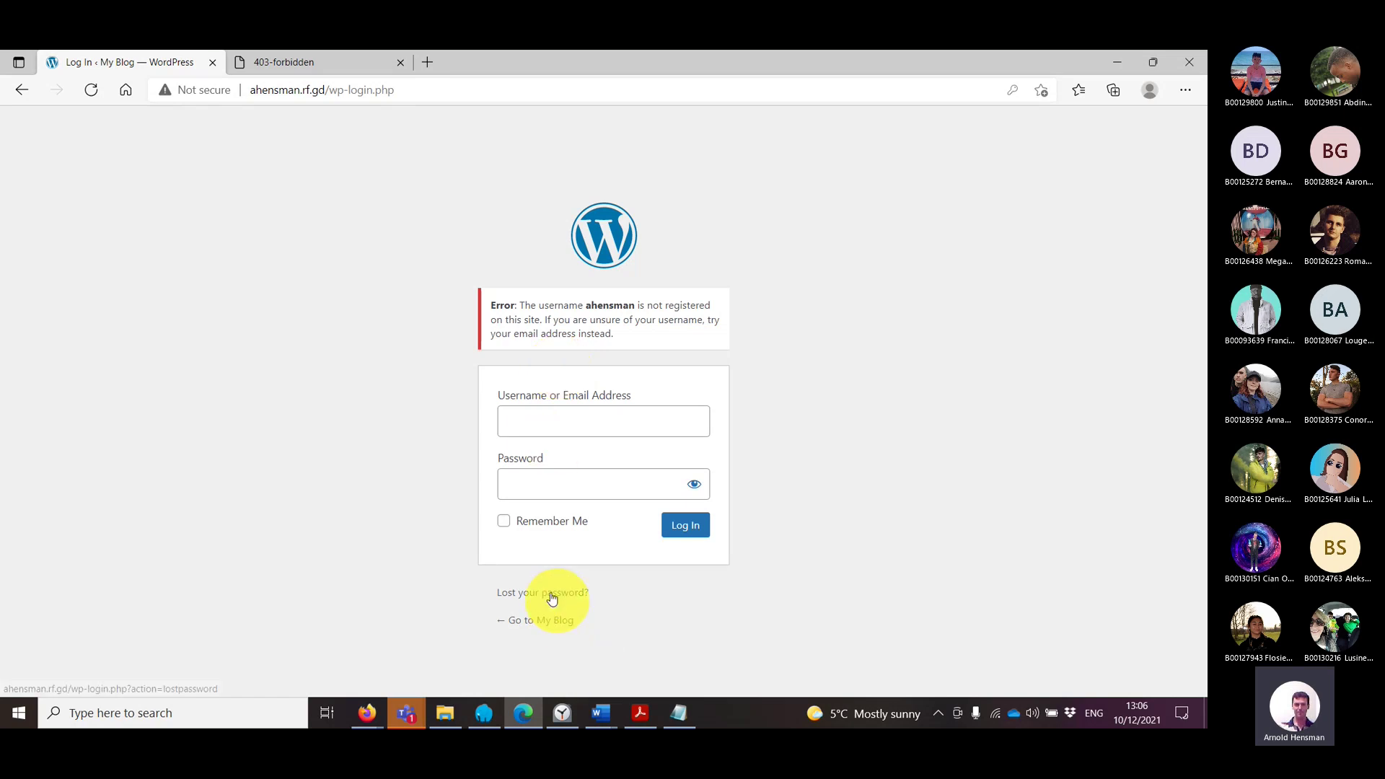
Step: Reload the WordPress login page to clear the unregistered-username error
click(318, 70)
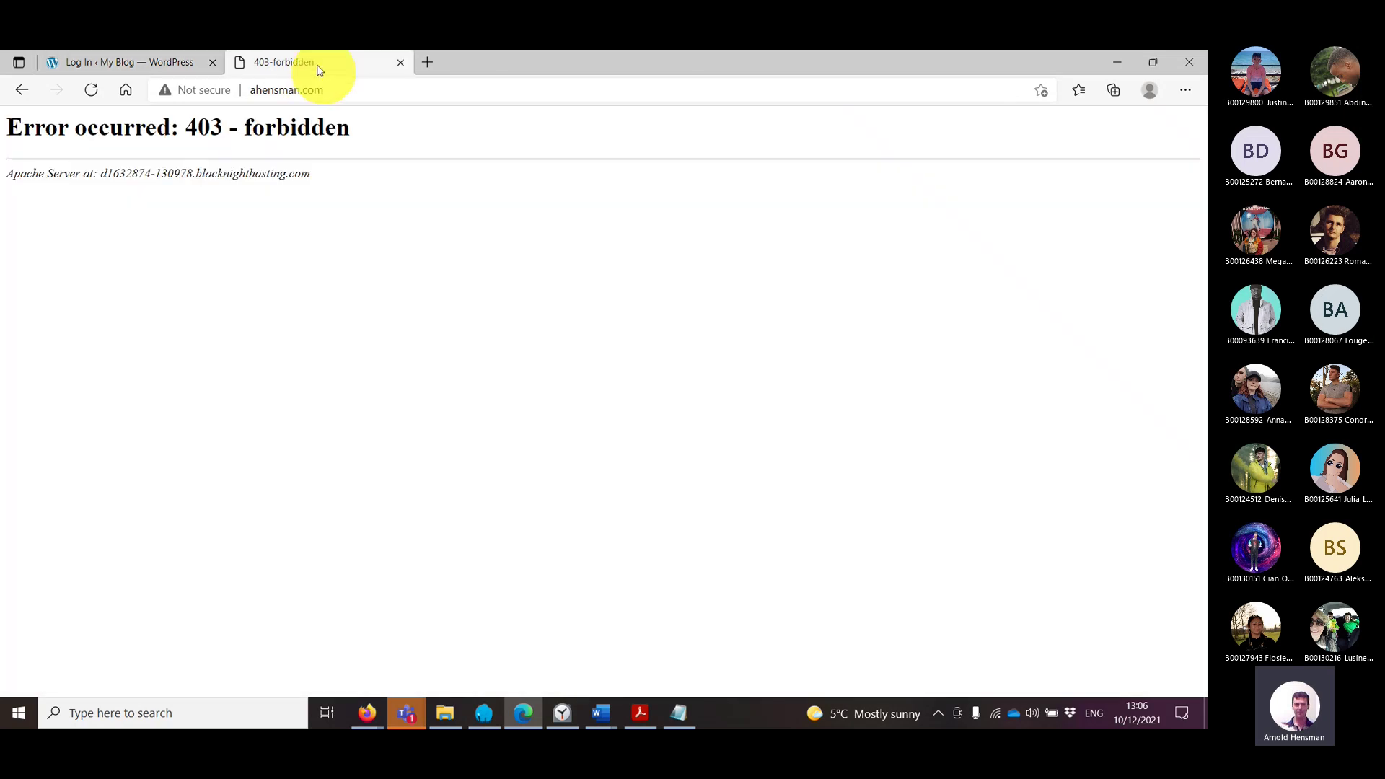
click(129, 64)
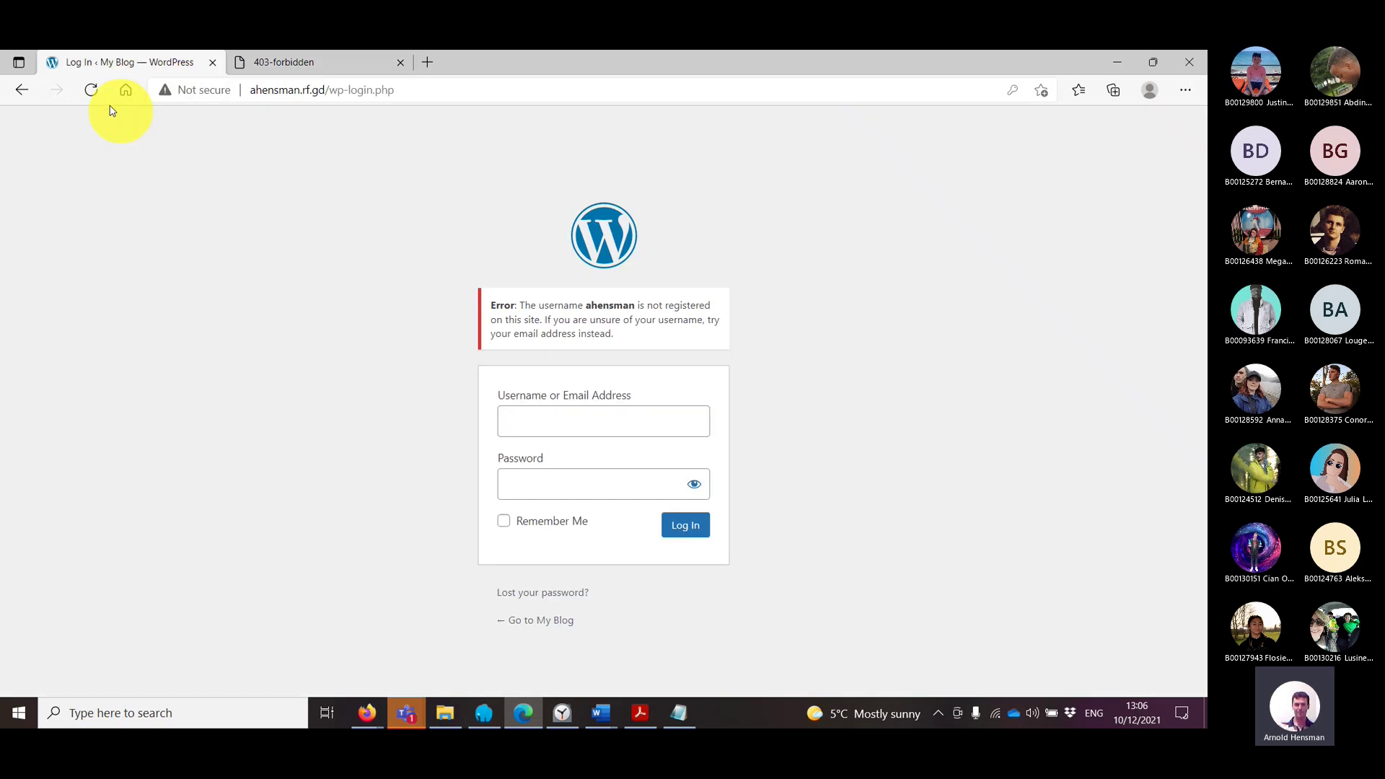
click(22, 93)
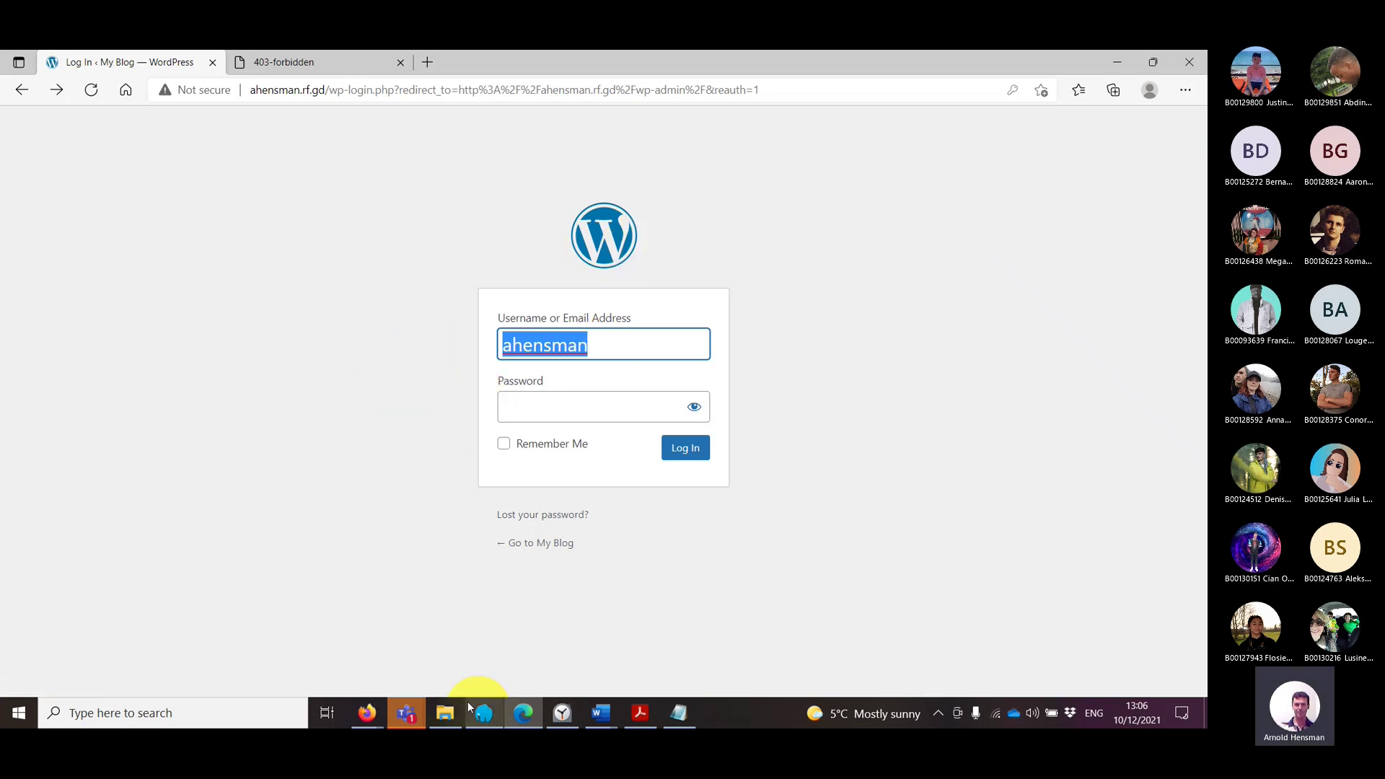
Step: Bring the class Teams meeting window to the front
click(448, 712)
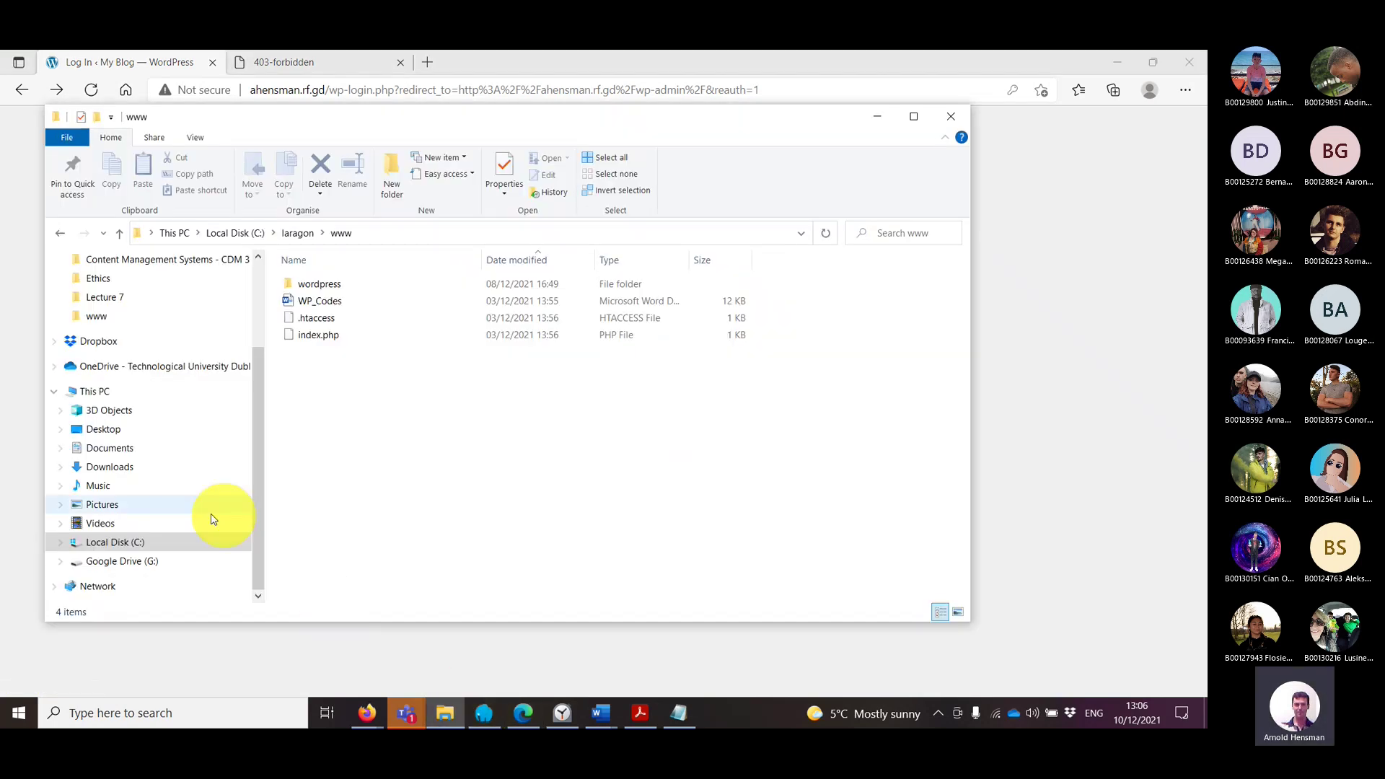
click(446, 714)
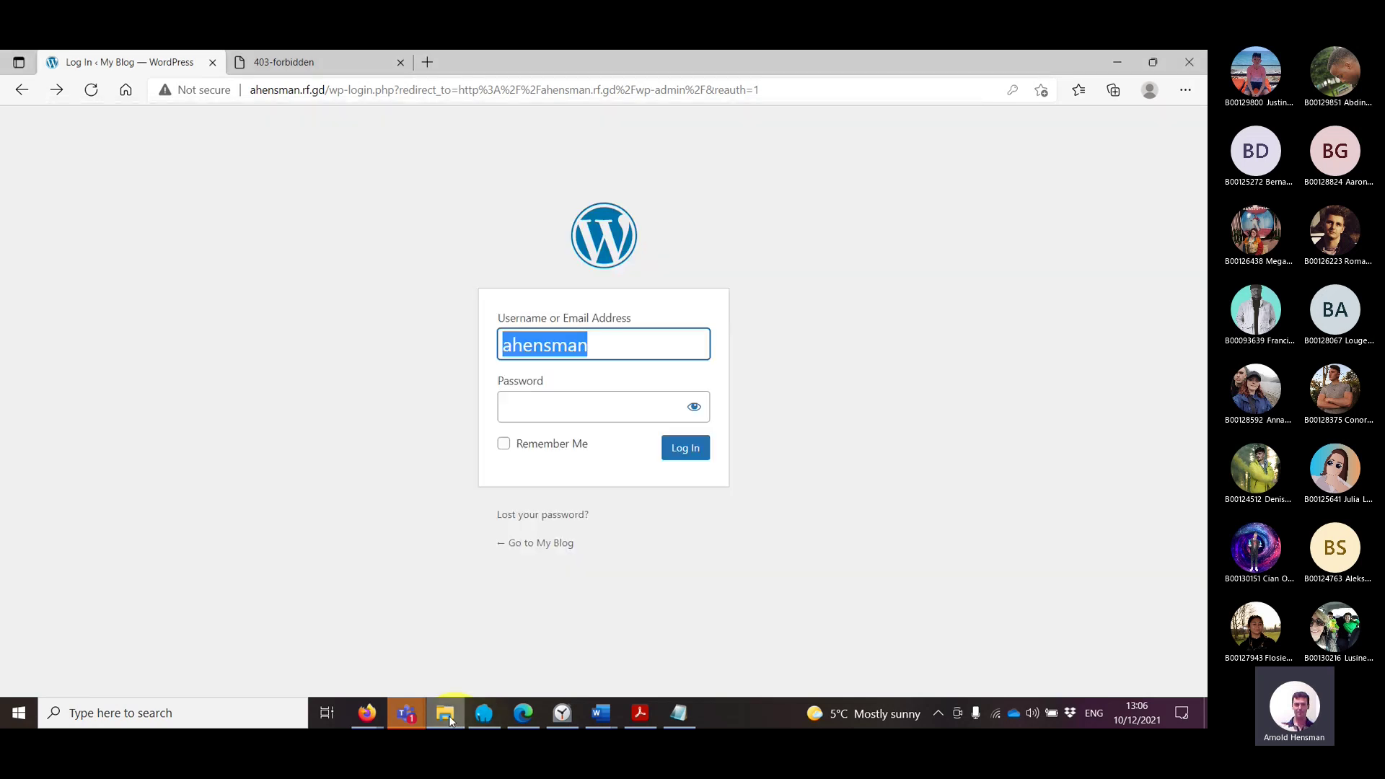
mouse_move(403, 707)
click(463, 657)
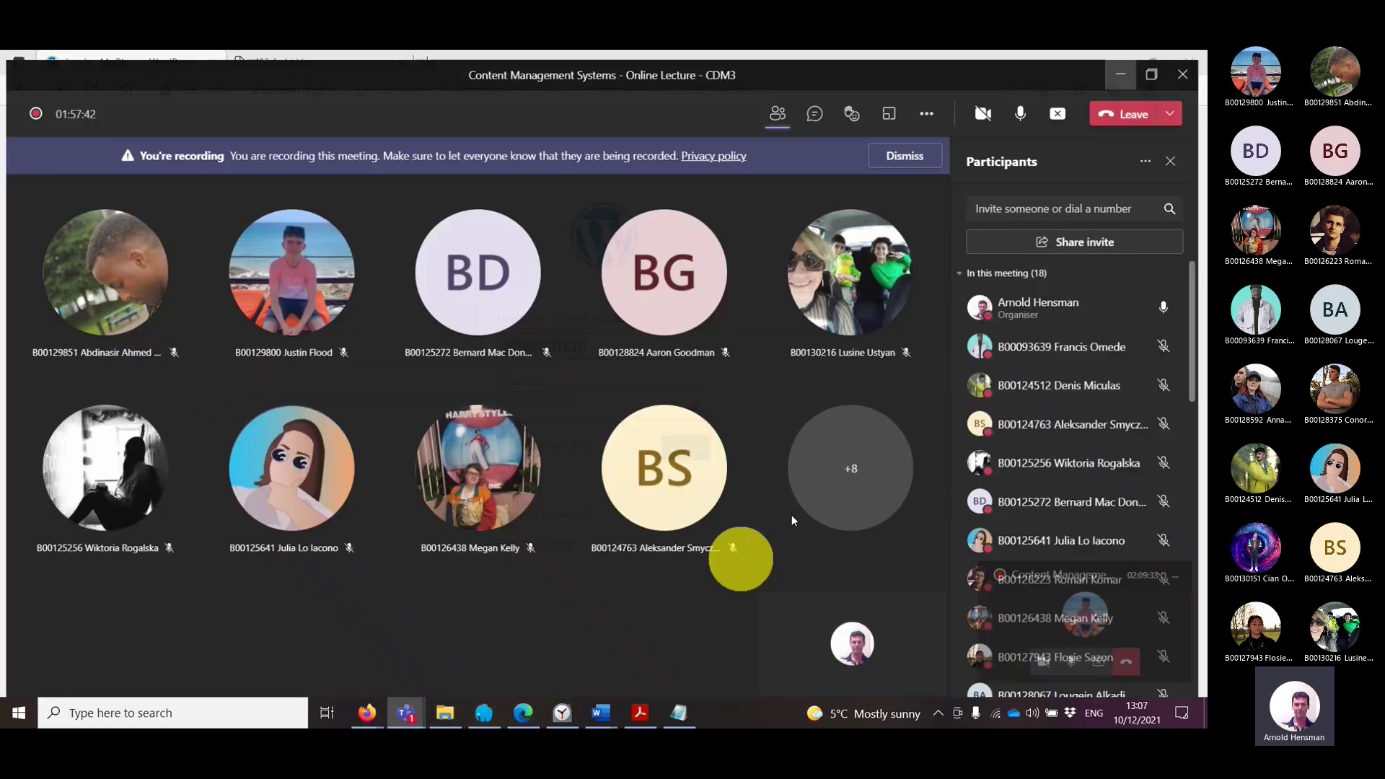
Step: Open the meeting chat and like the question about using Themify
click(817, 108)
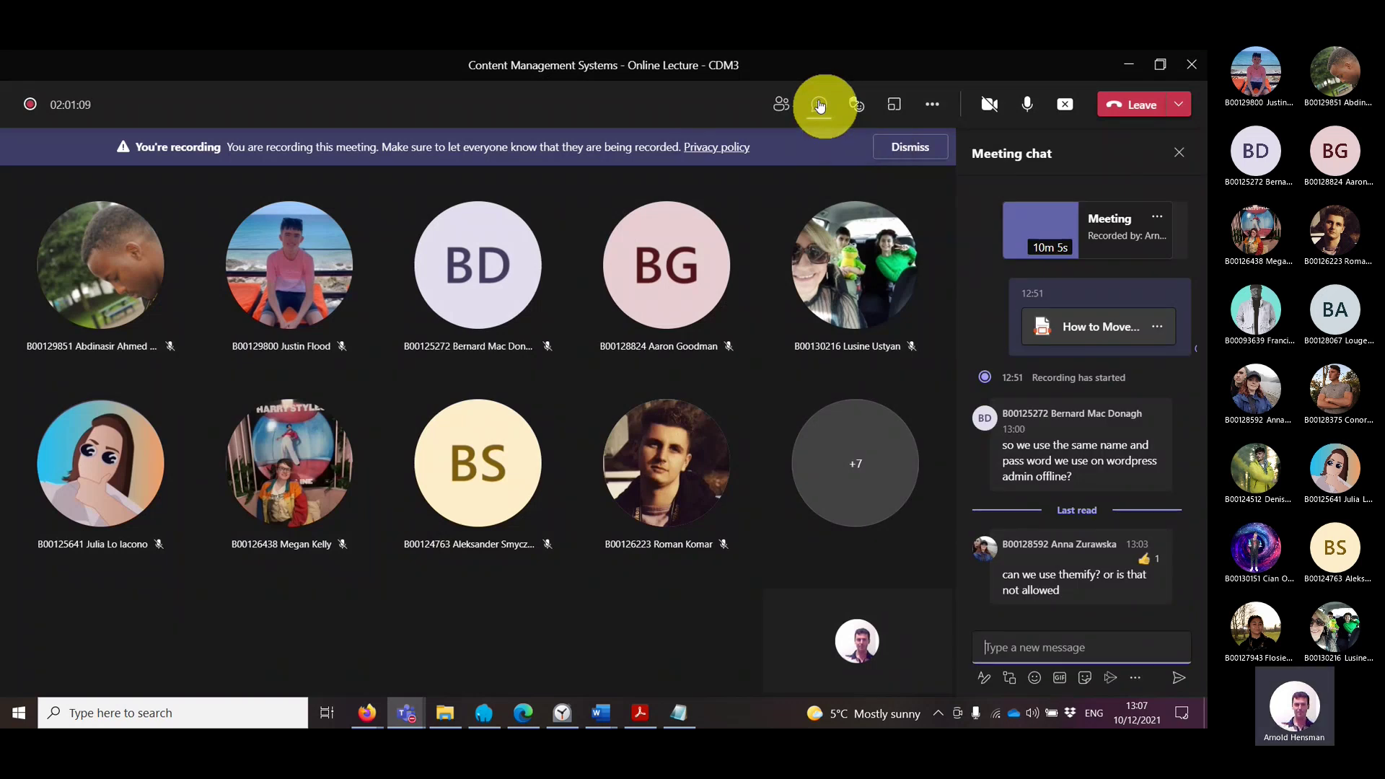
double_click(1074, 575)
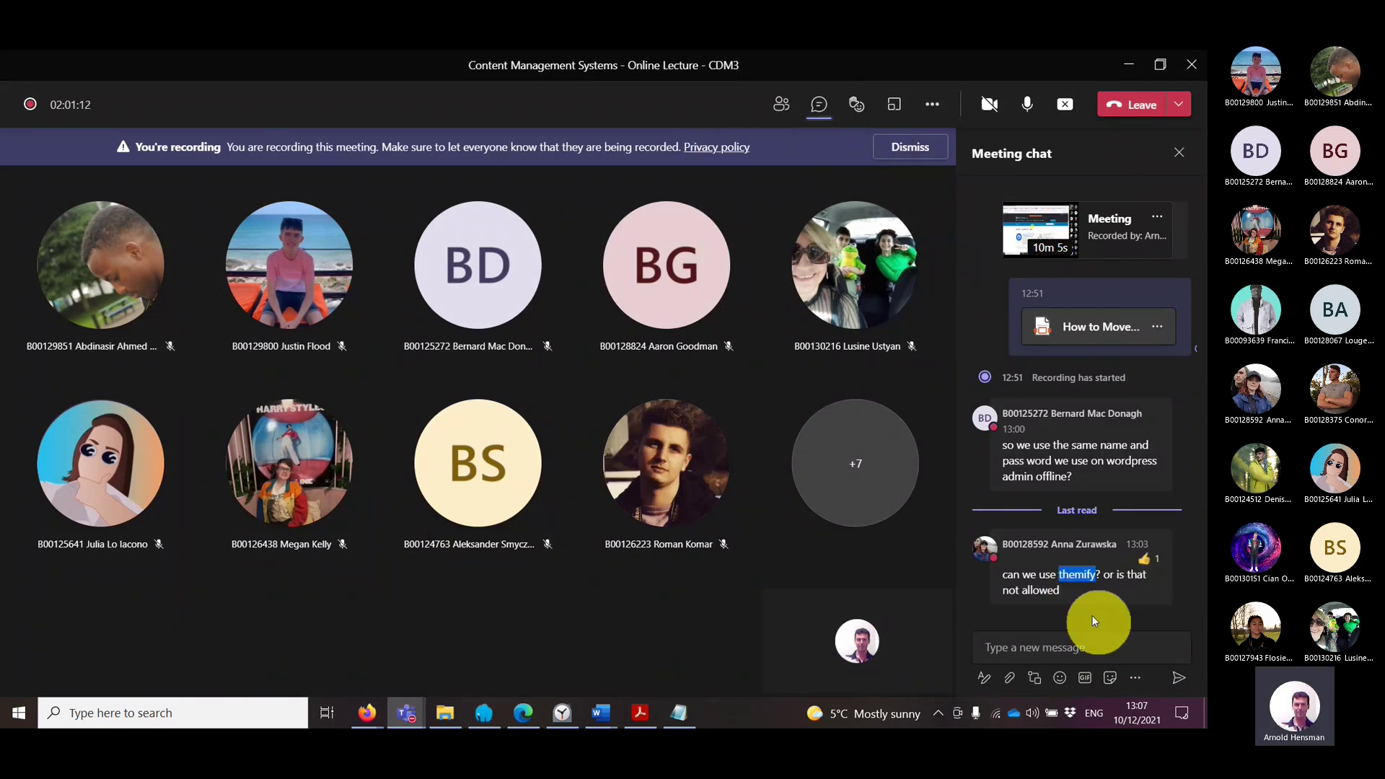
mouse_move(1051, 544)
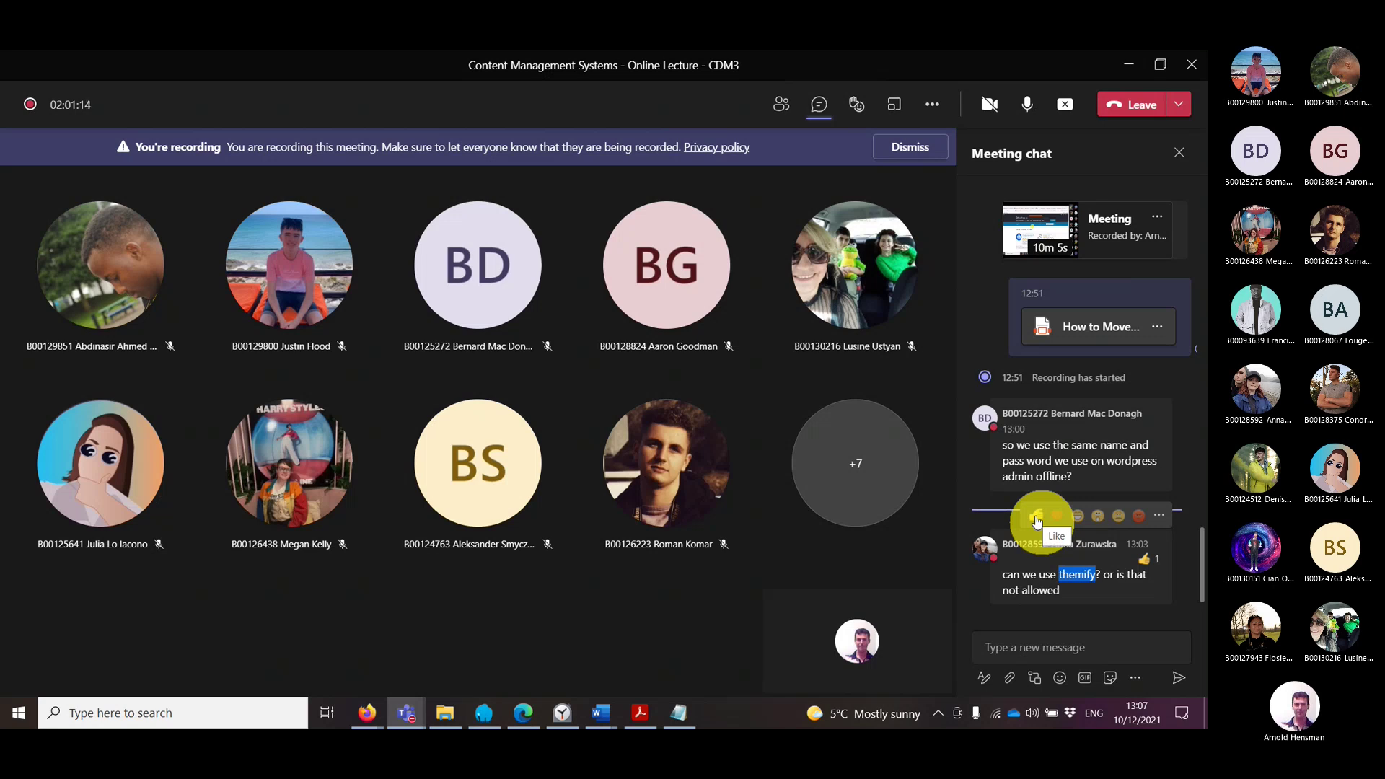
click(1036, 521)
Step: Post 'THEMIFY?????' as a reply in the meeting chat
click(1048, 652)
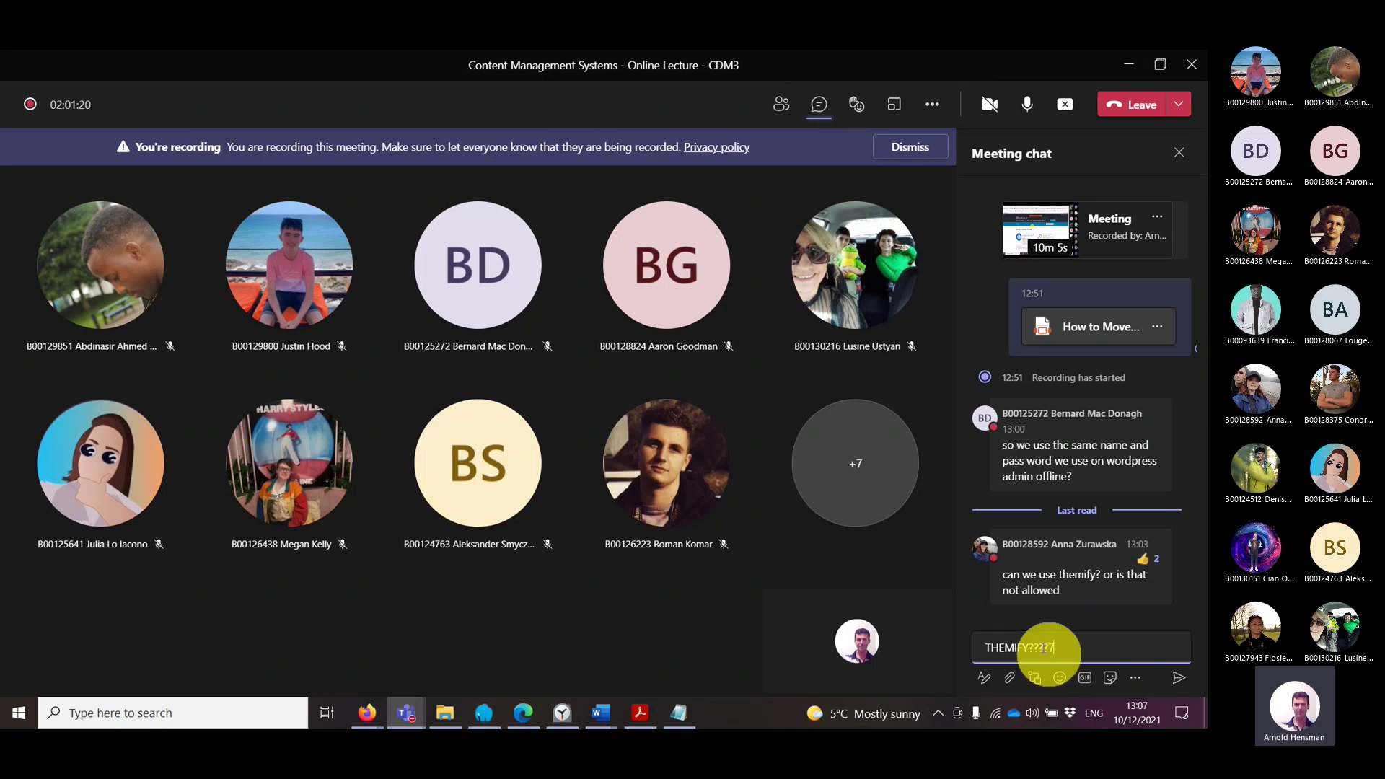
text(THEMIFY?????7)
key(Return)
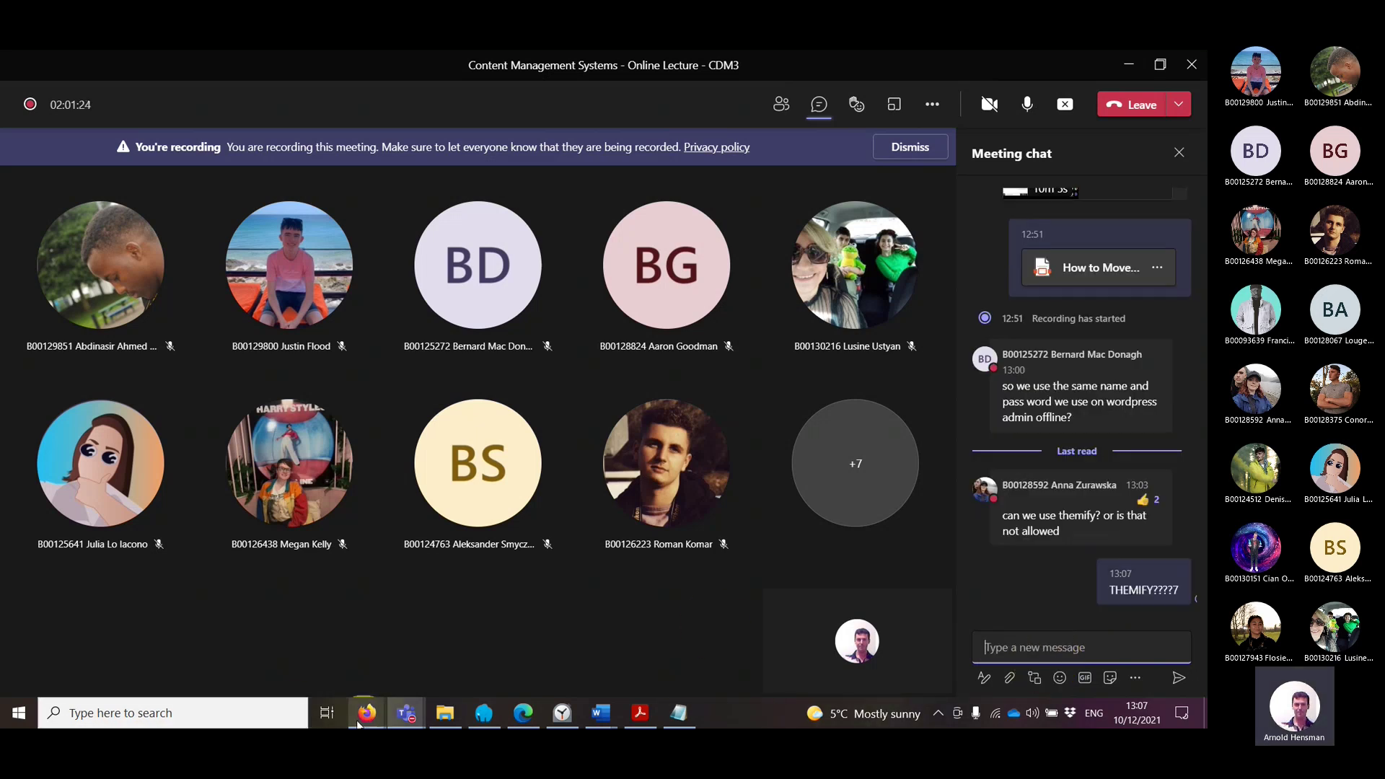
click(405, 713)
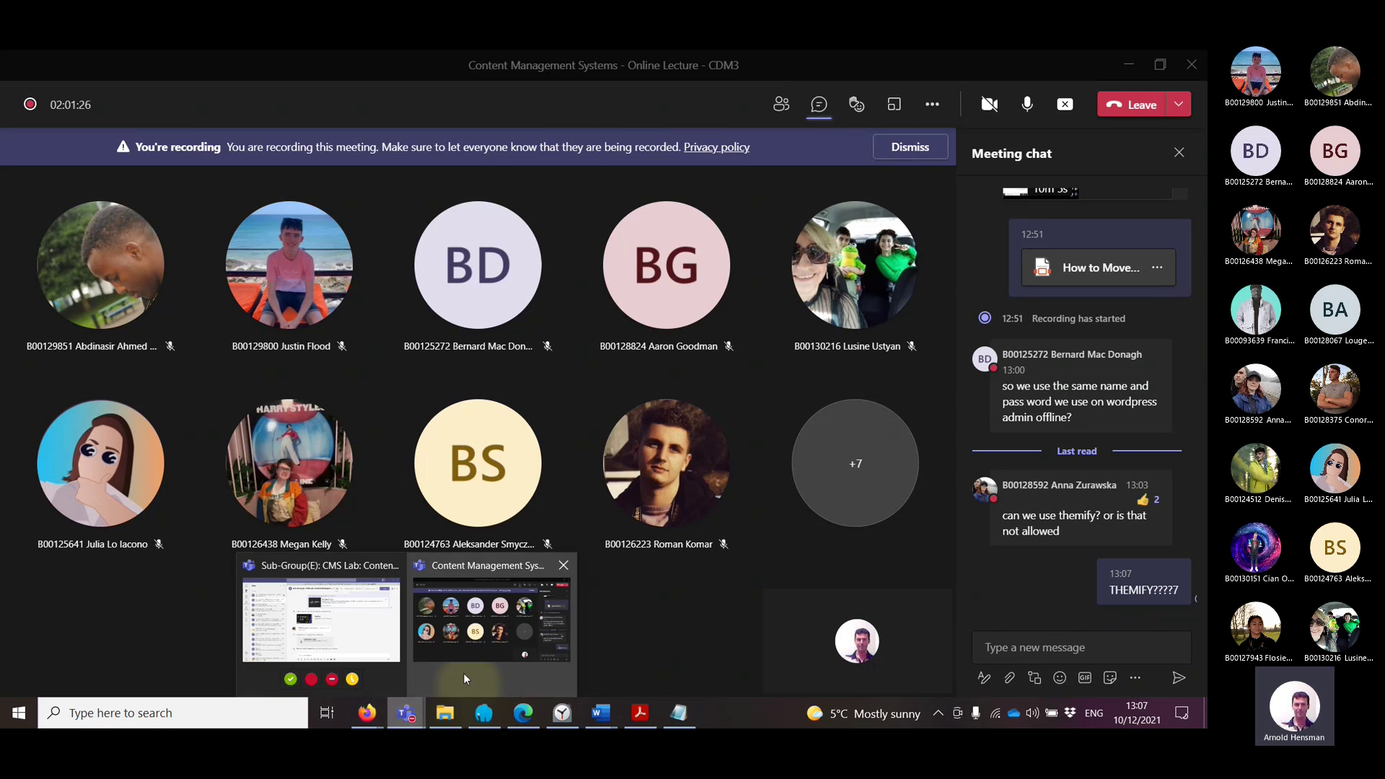
click(468, 647)
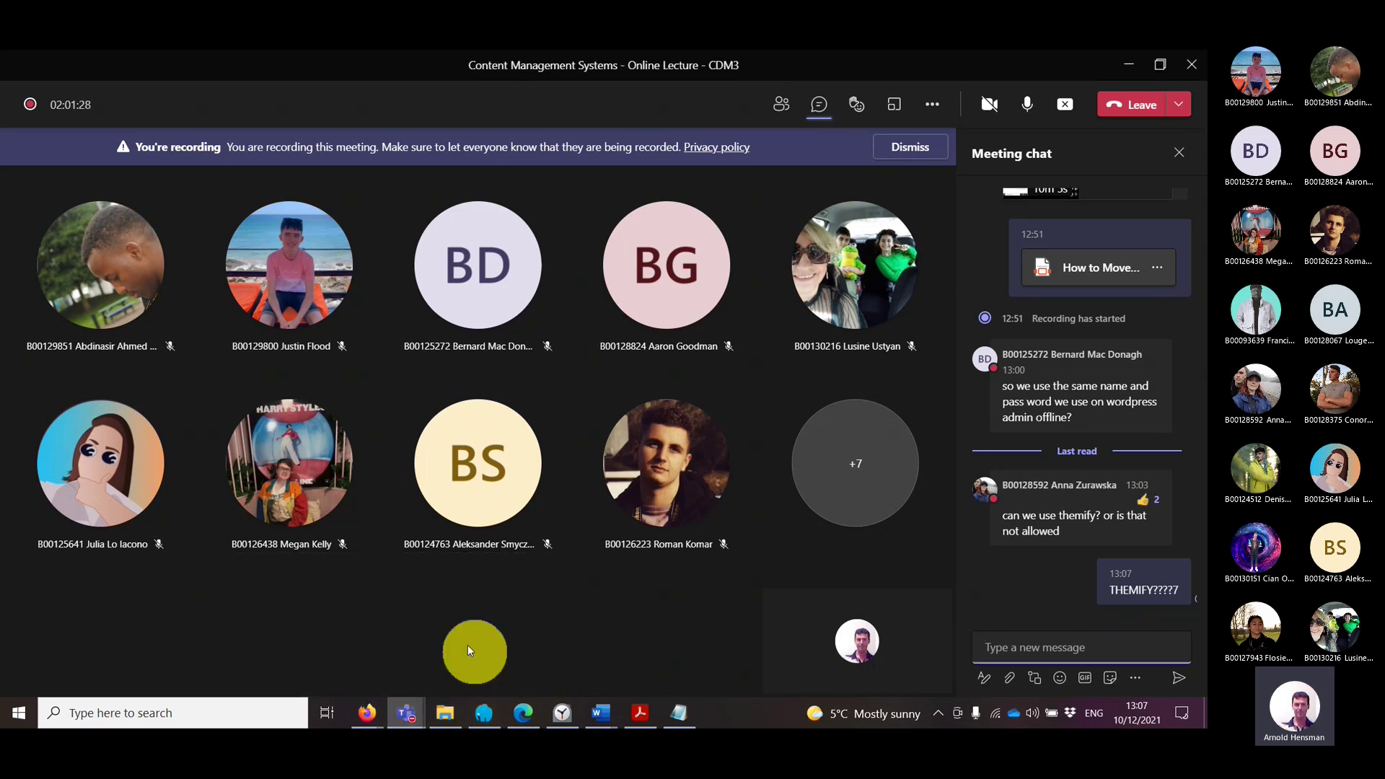
click(366, 714)
Step: Compare the local CDM Jewellery dashboard tab with the Blacknight and live tabs, checking the localhost address
click(238, 649)
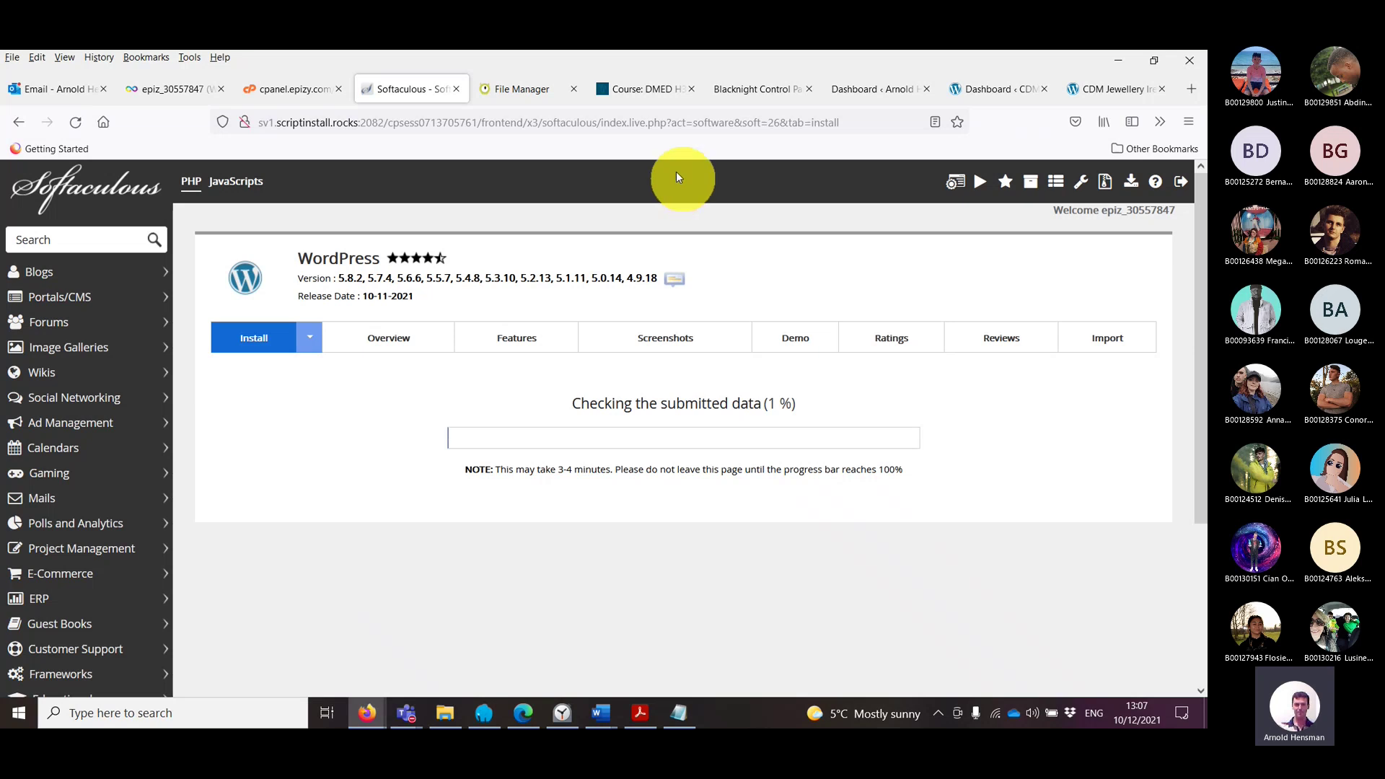
click(998, 90)
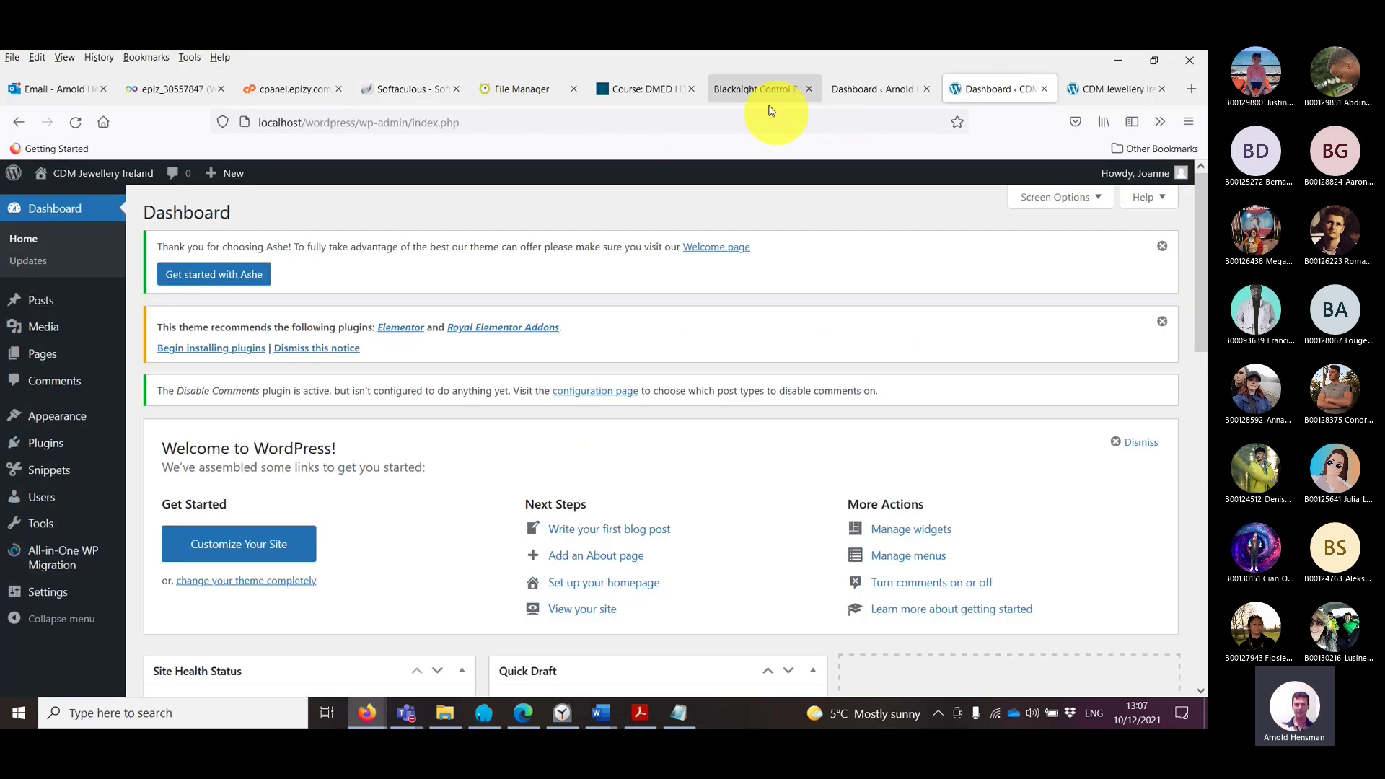
click(756, 92)
click(866, 93)
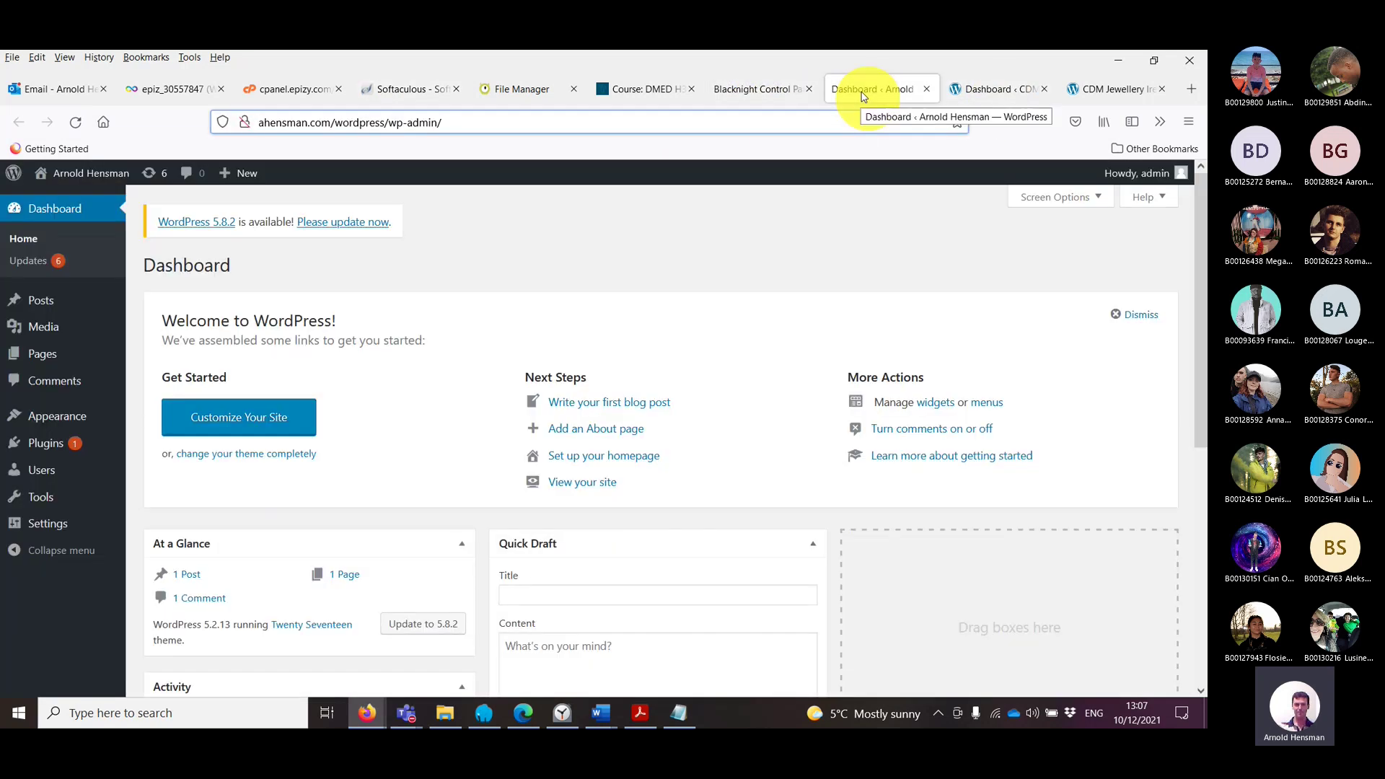
click(1021, 91)
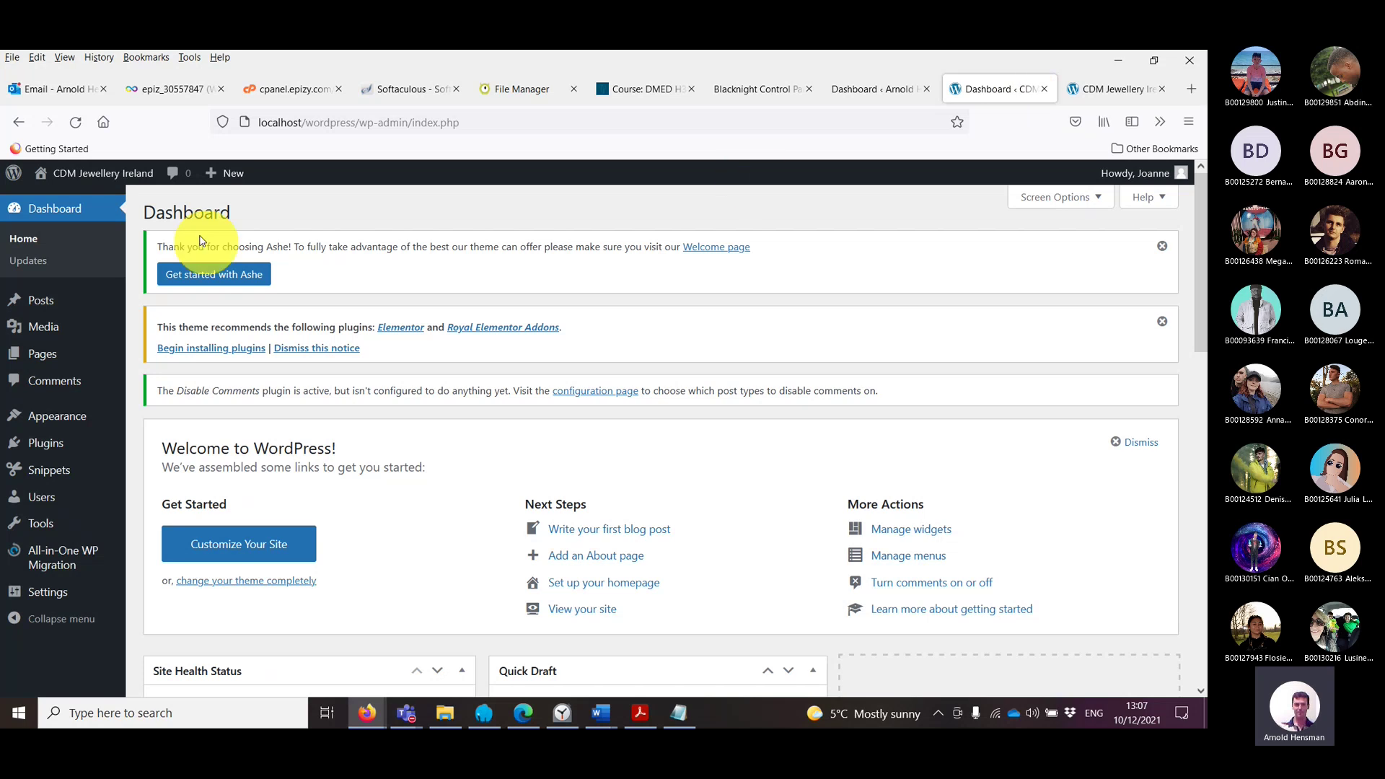
click(274, 121)
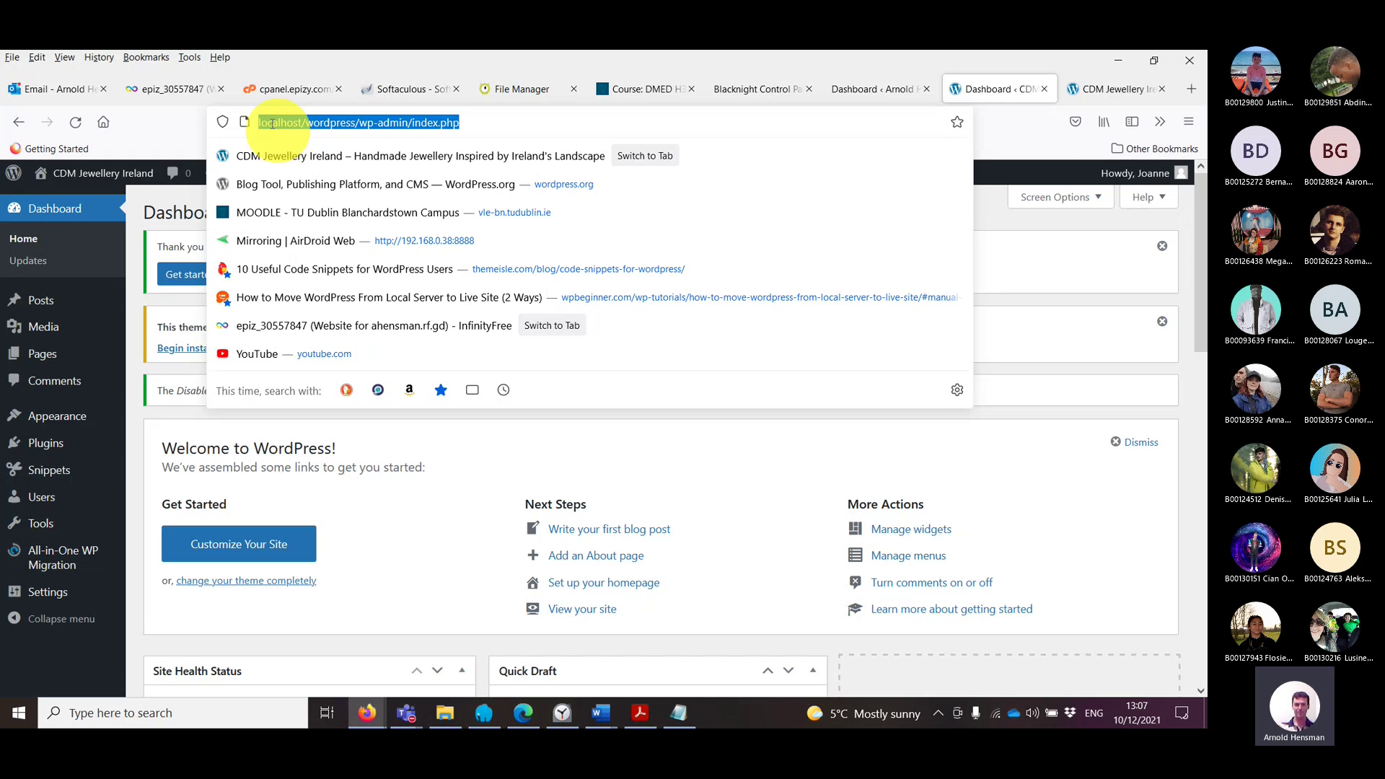
click(274, 125)
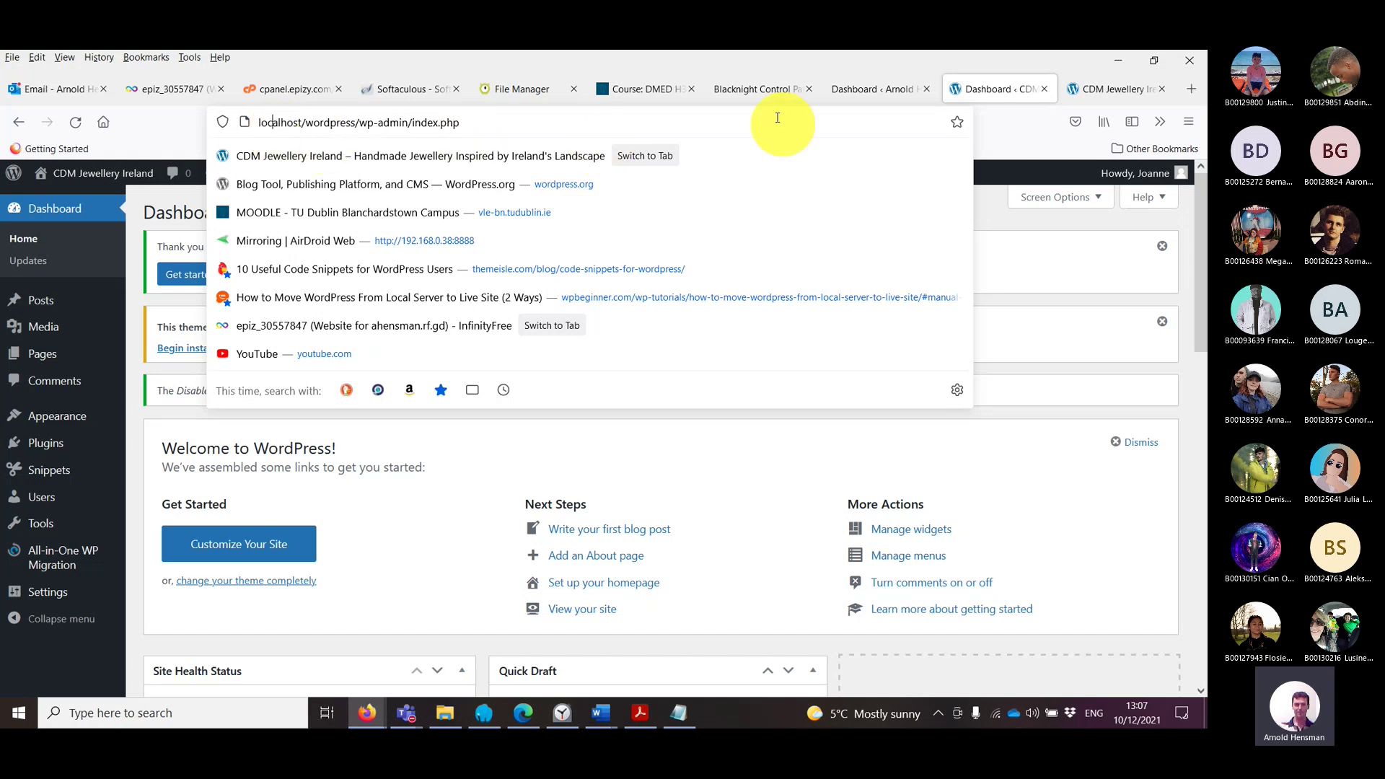
Step: Check the live ahensman.com dashboard address and open its Installed Plugins list
click(848, 91)
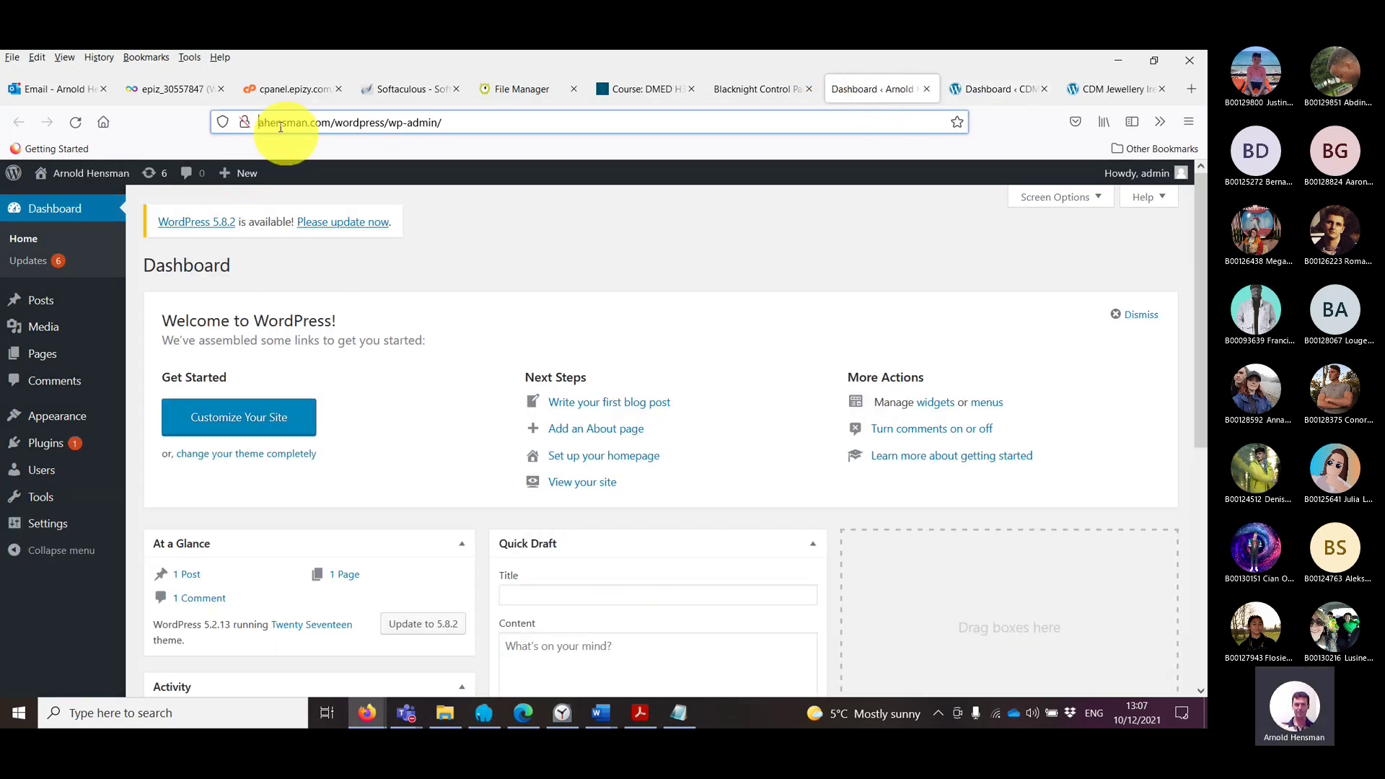
click(271, 121)
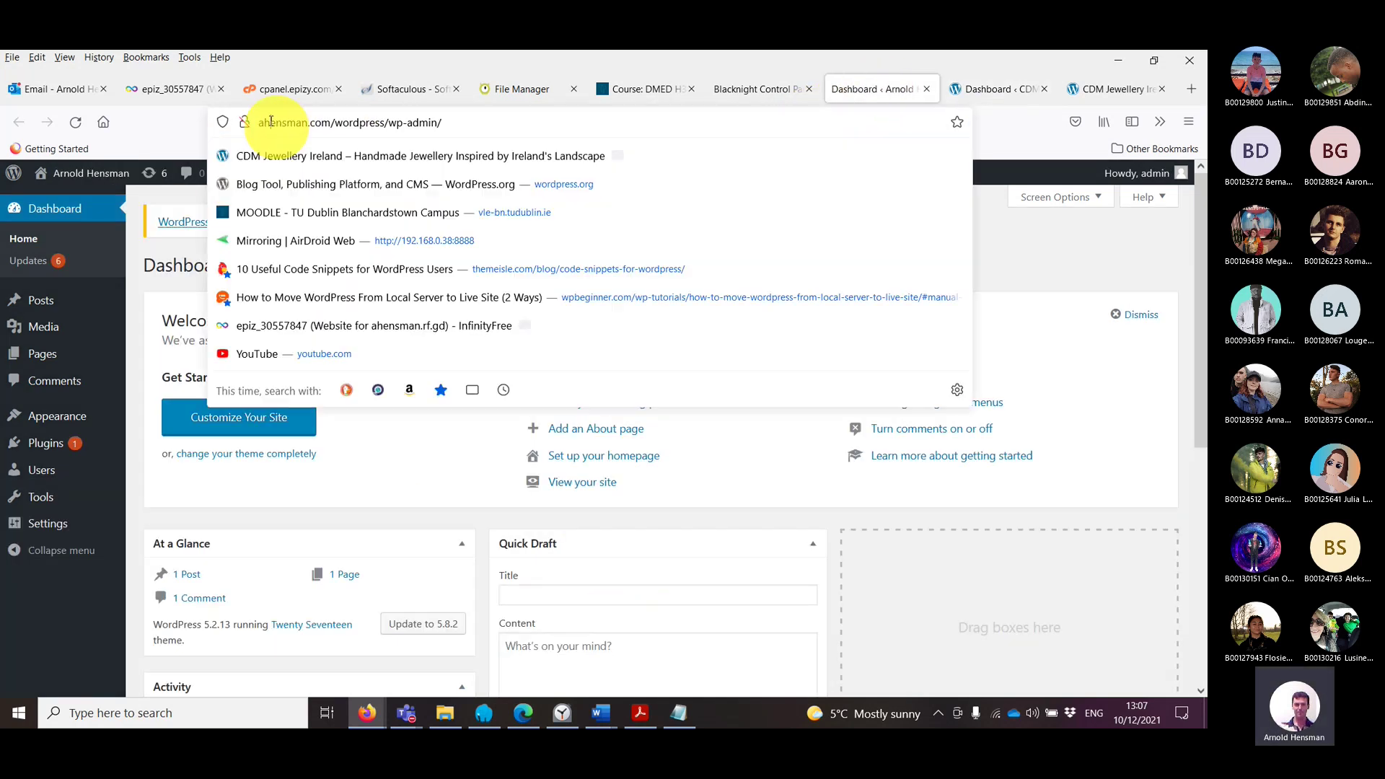
double_click(338, 124)
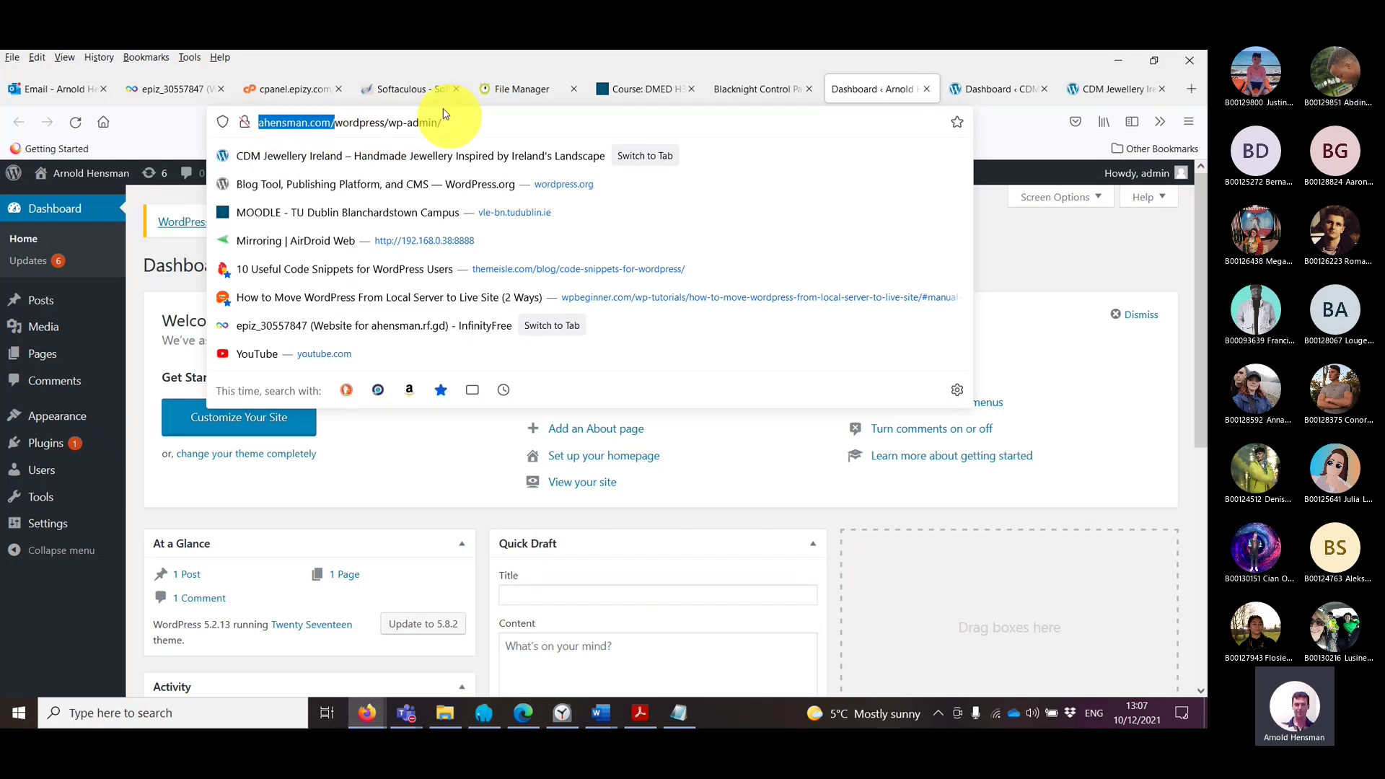
click(445, 115)
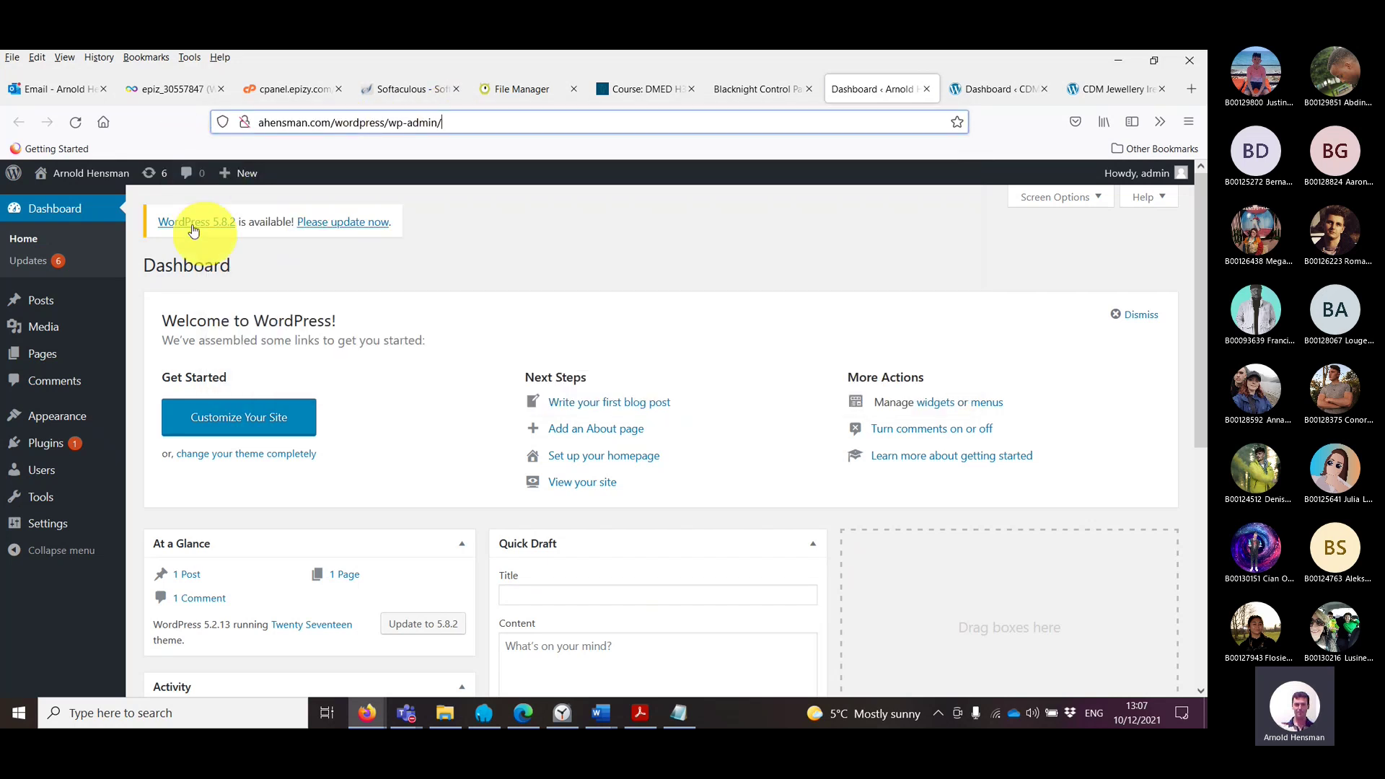
click(49, 450)
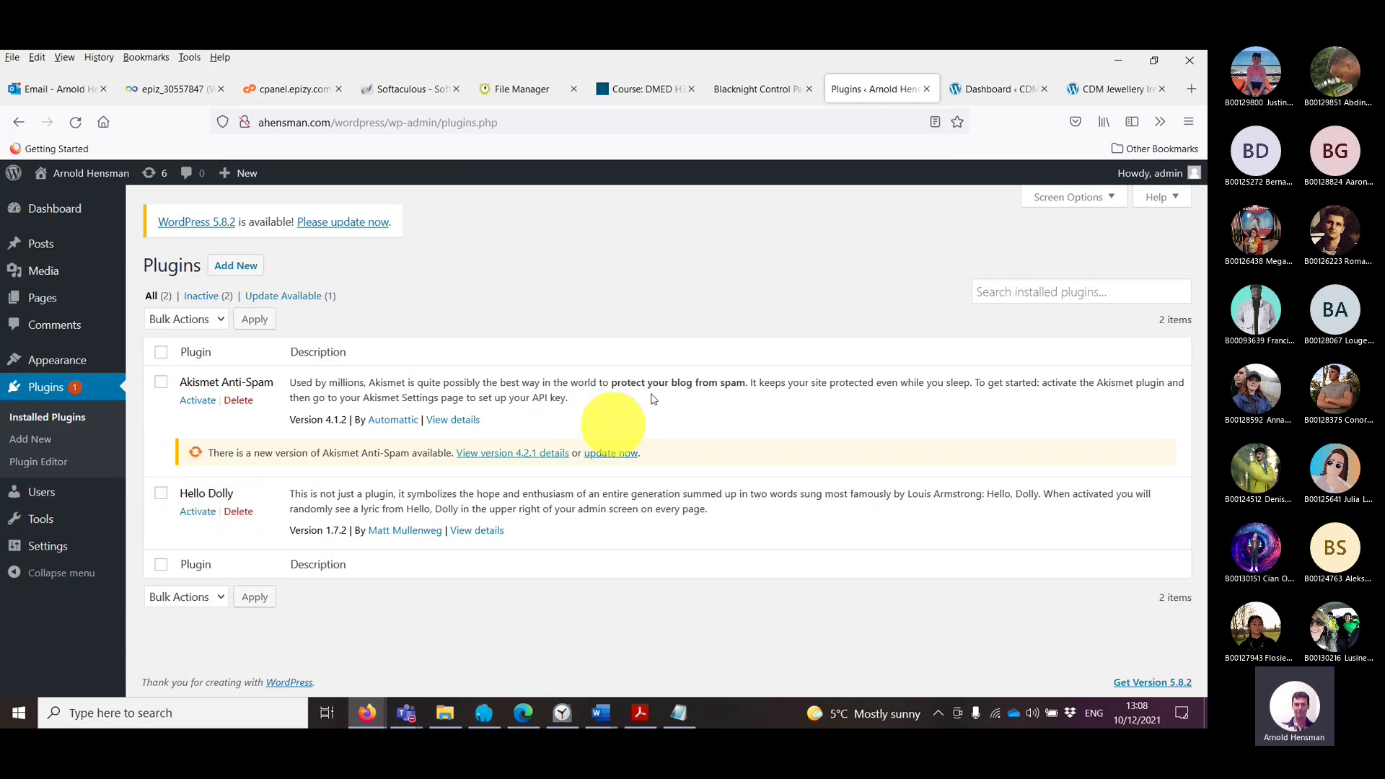
Step: Browse the local CDM Jewellery site's plugins and Code Snippets lists
click(991, 93)
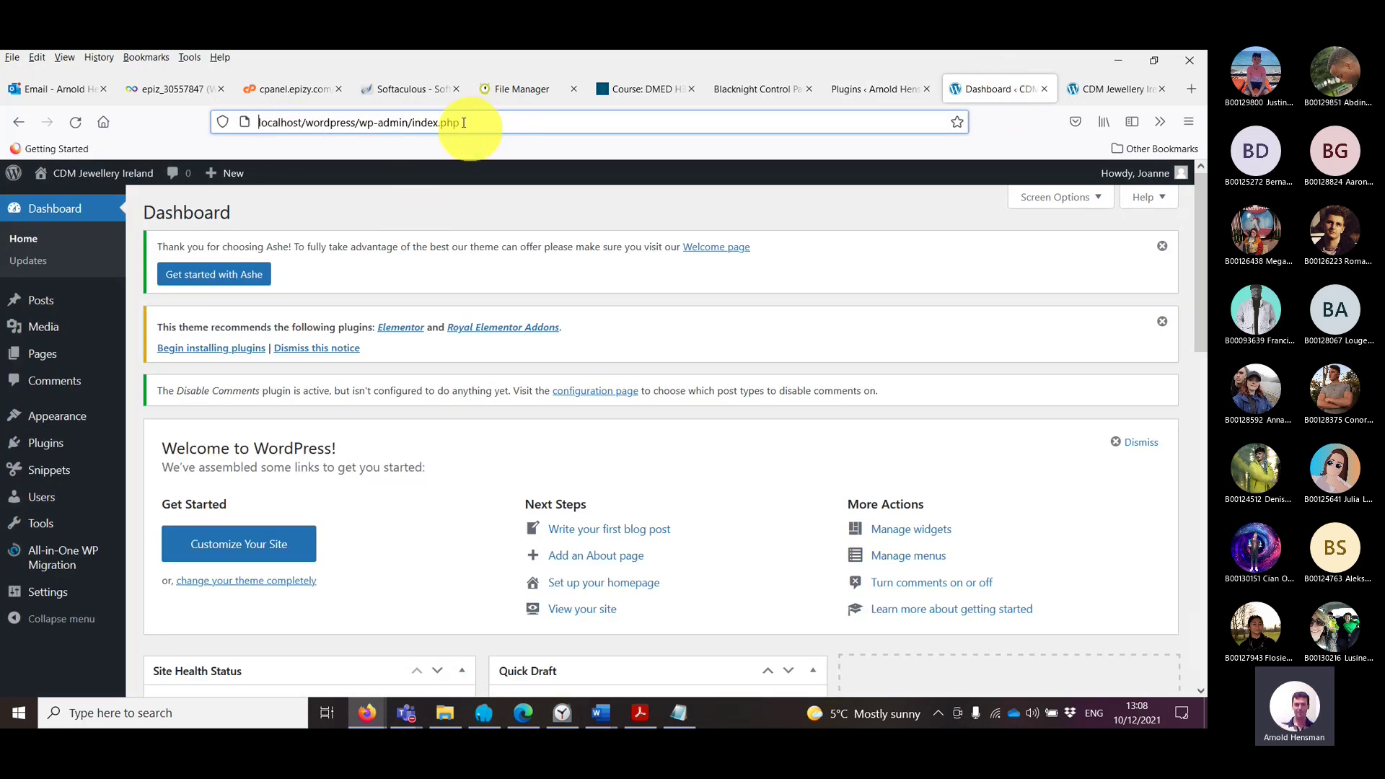
click(63, 451)
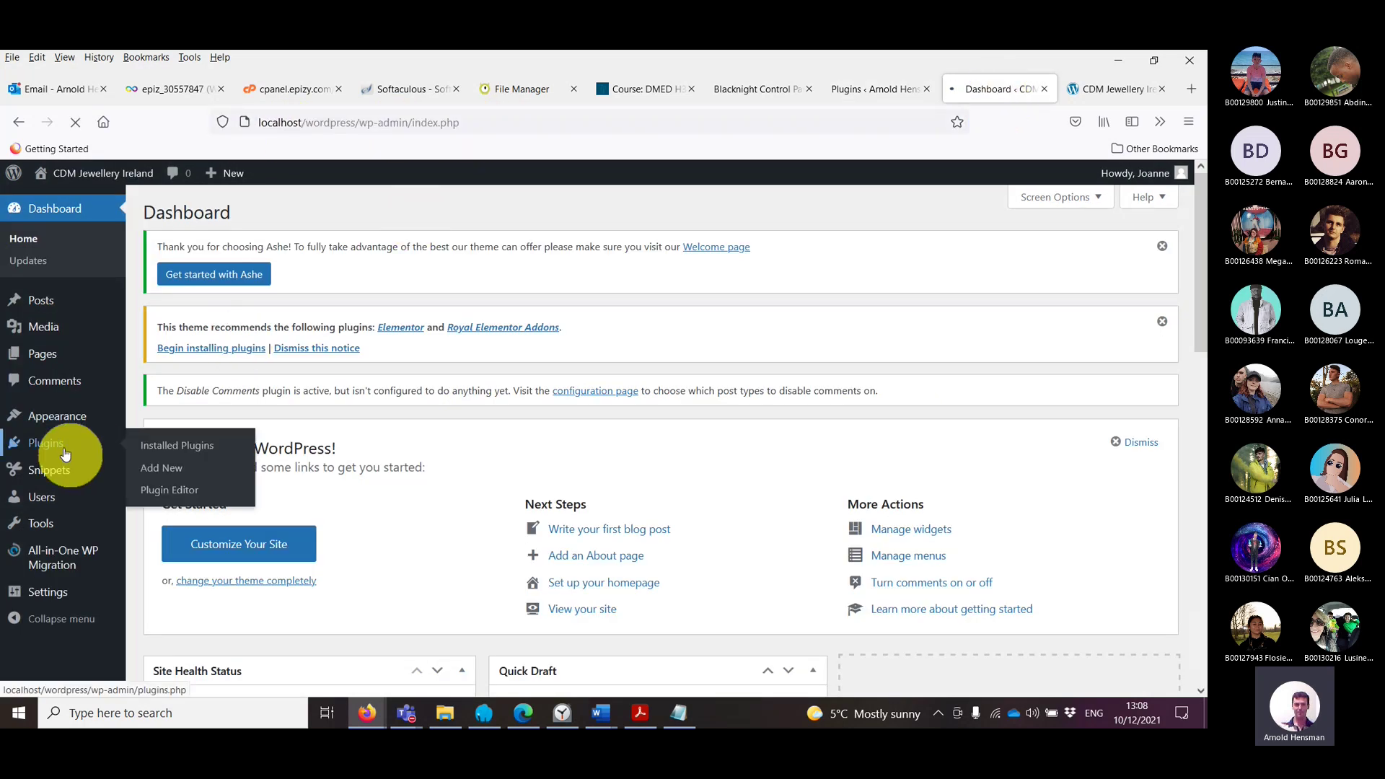
scroll(279, 527, down, 3)
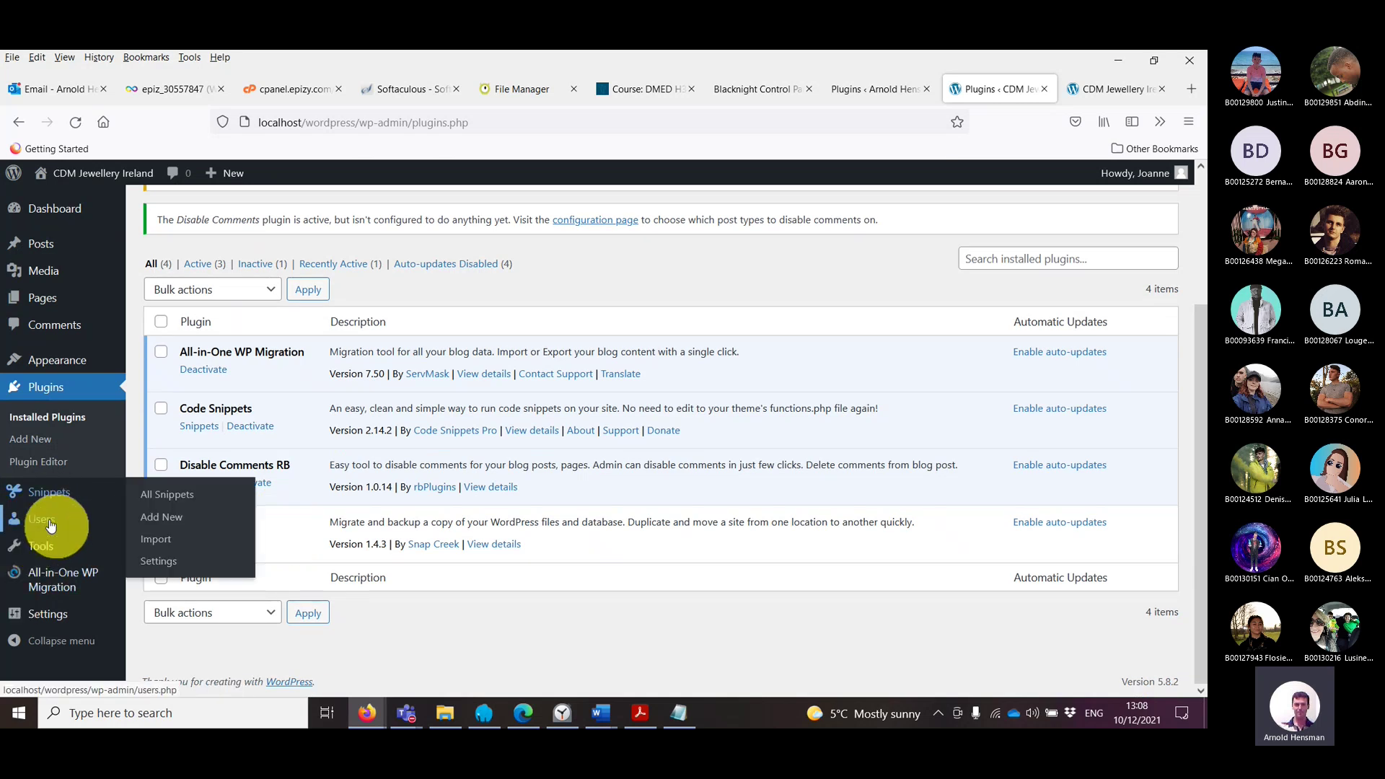
click(52, 496)
scroll(234, 492, down, 5)
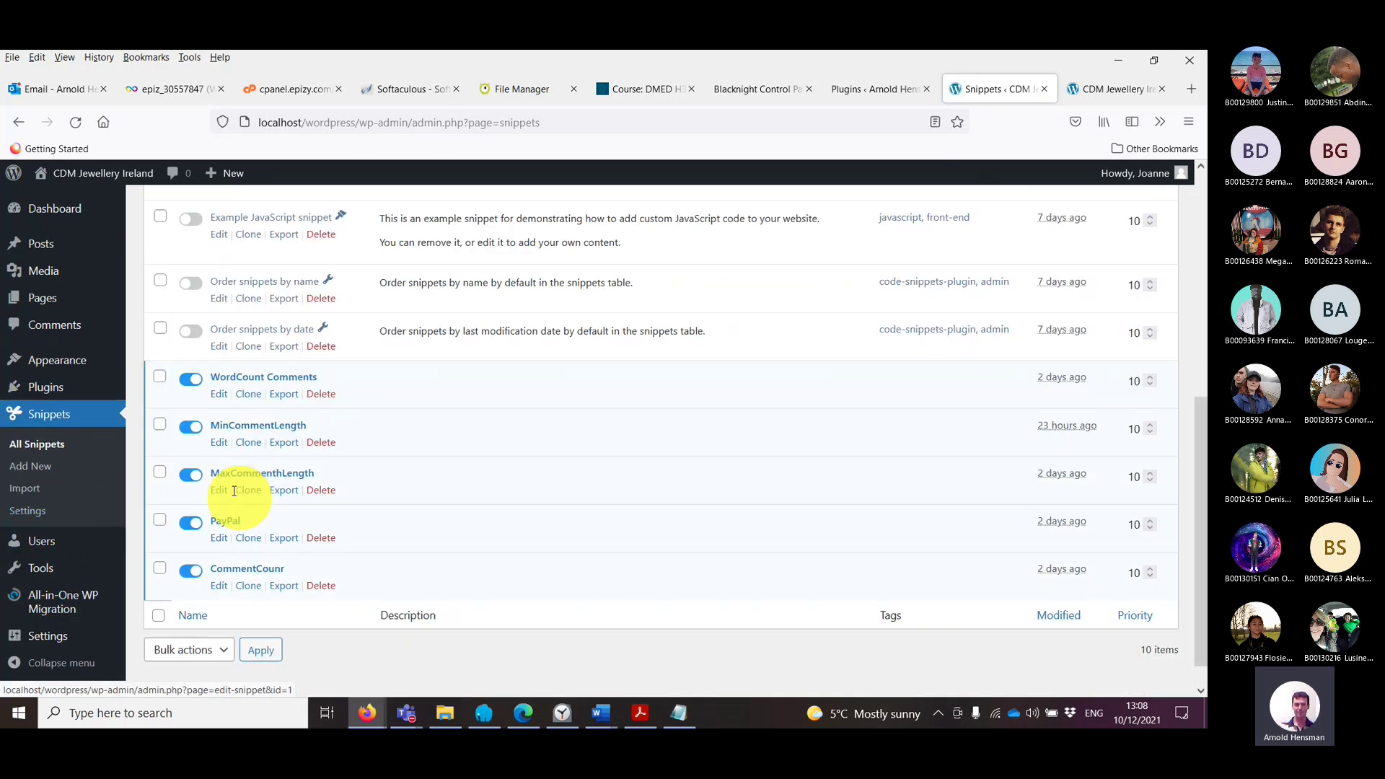
scroll(235, 492, down, 1)
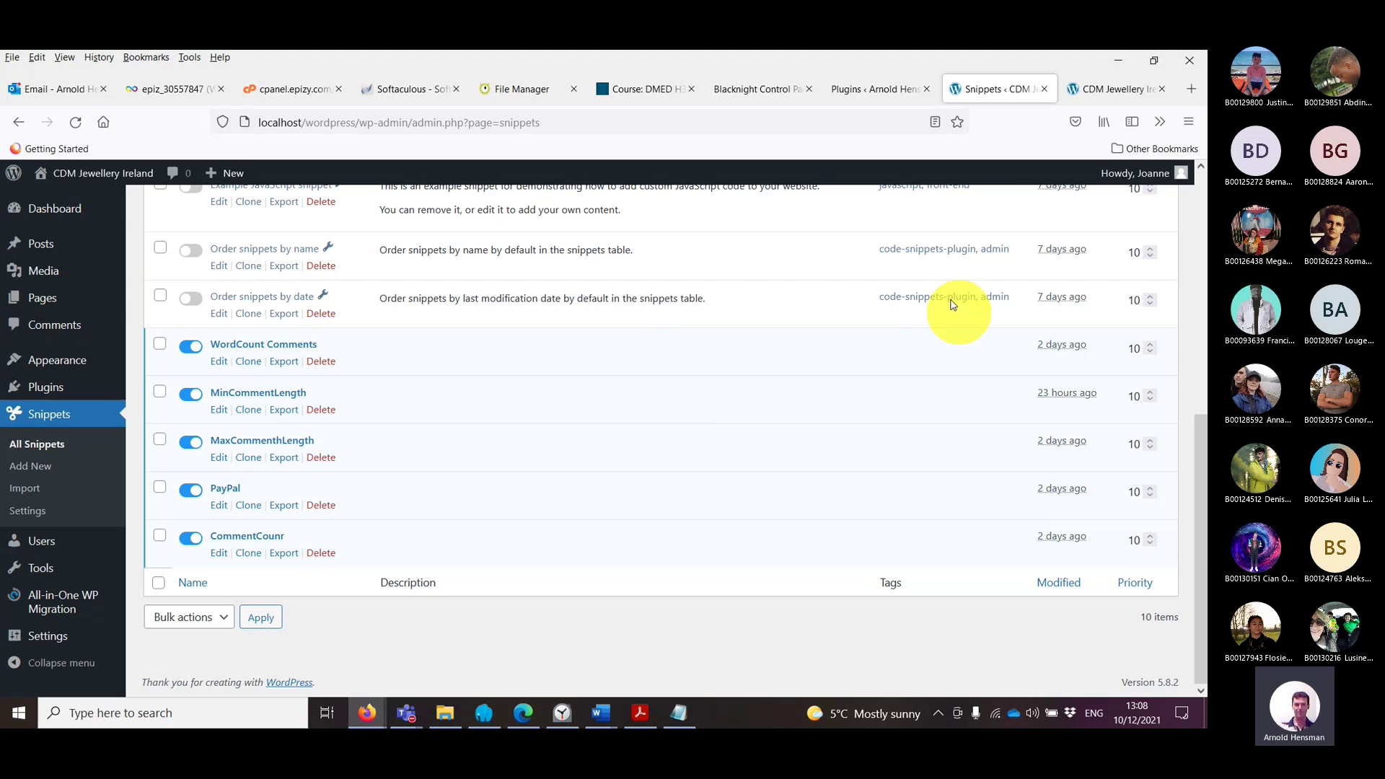
scroll(374, 478, up, 4)
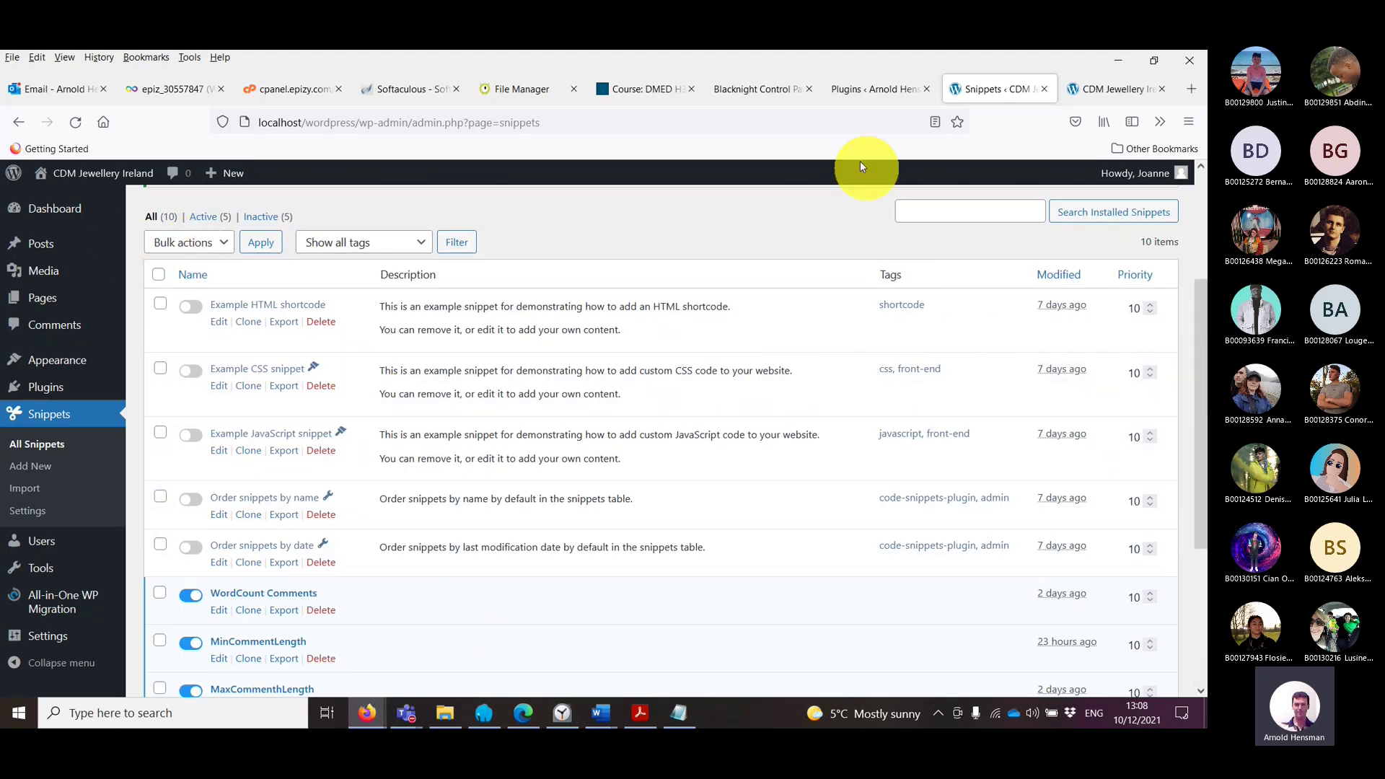
Step: Glance at the live plugins page, then open All-in-One WP Migration's Export page locally
click(871, 89)
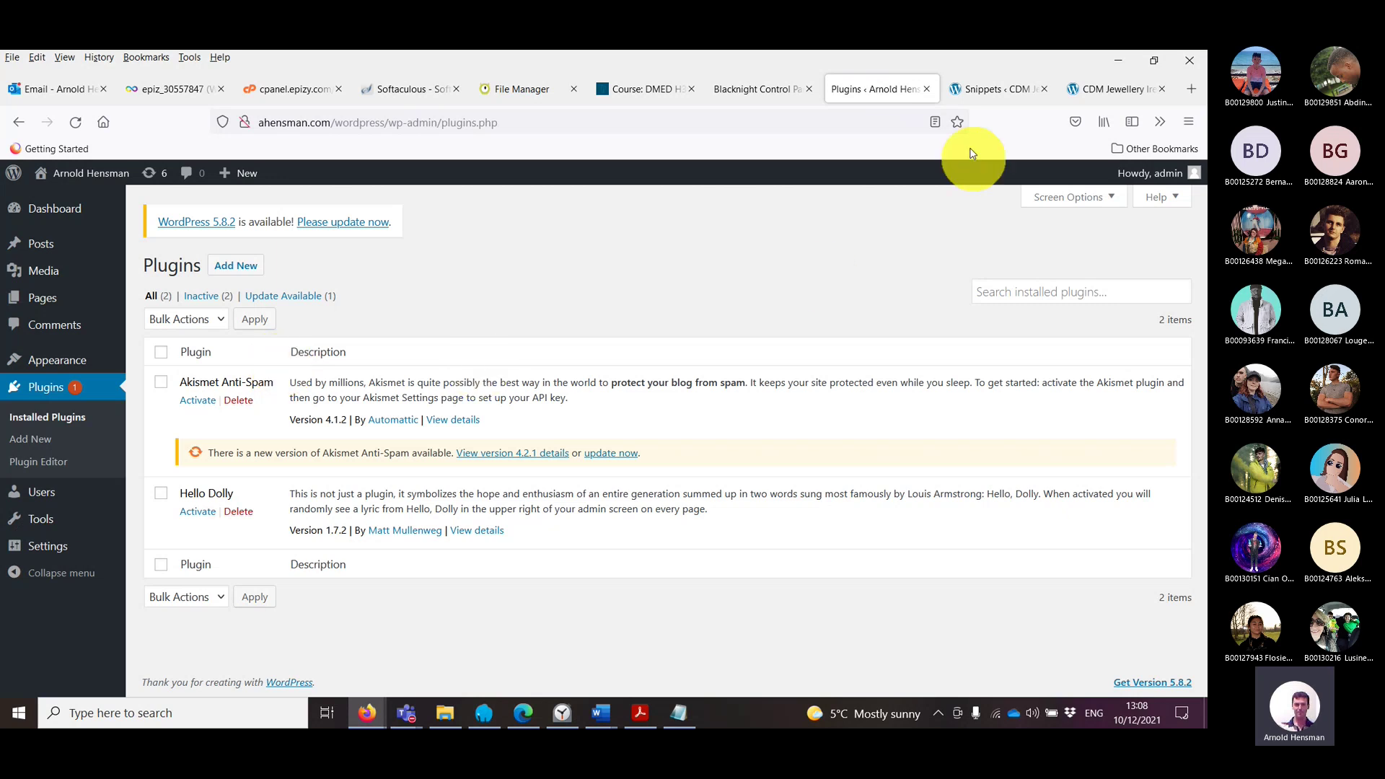
click(999, 90)
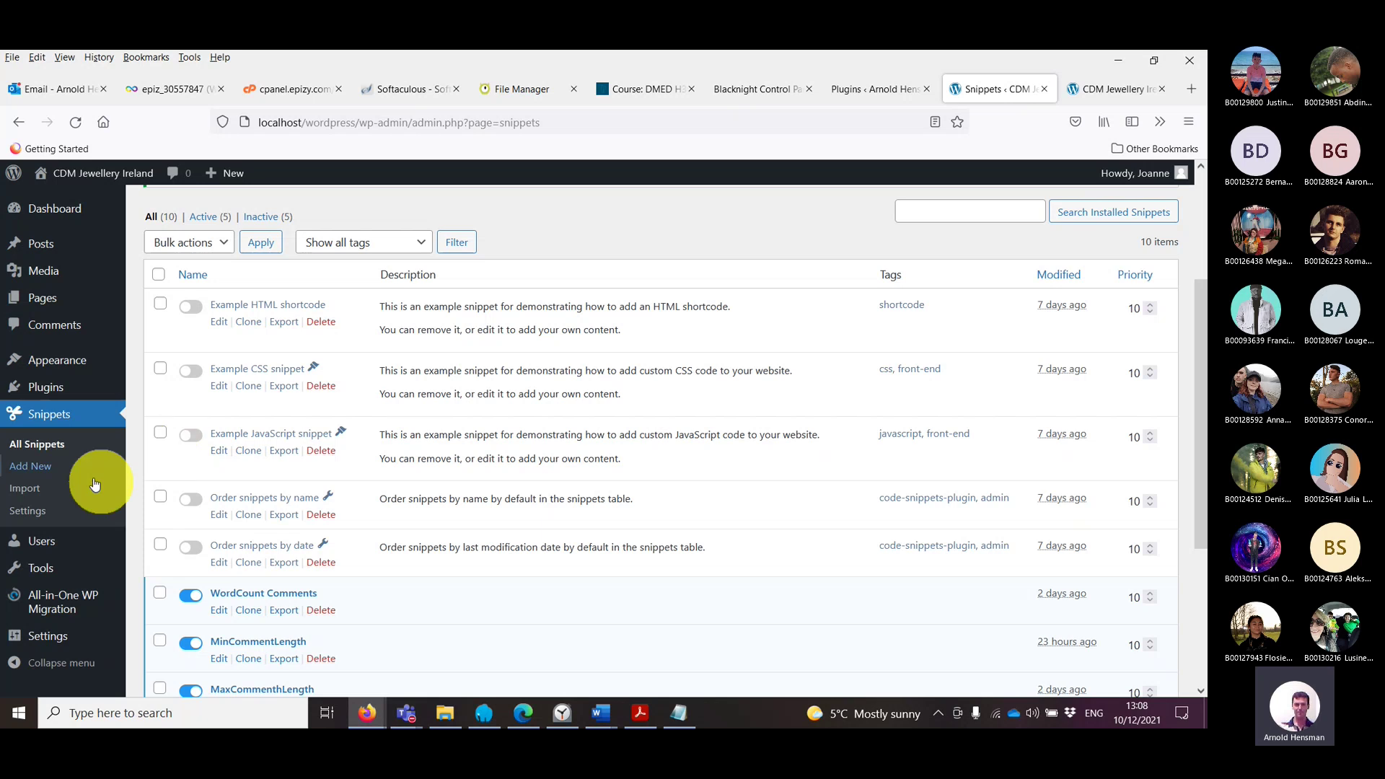
mouse_move(63, 608)
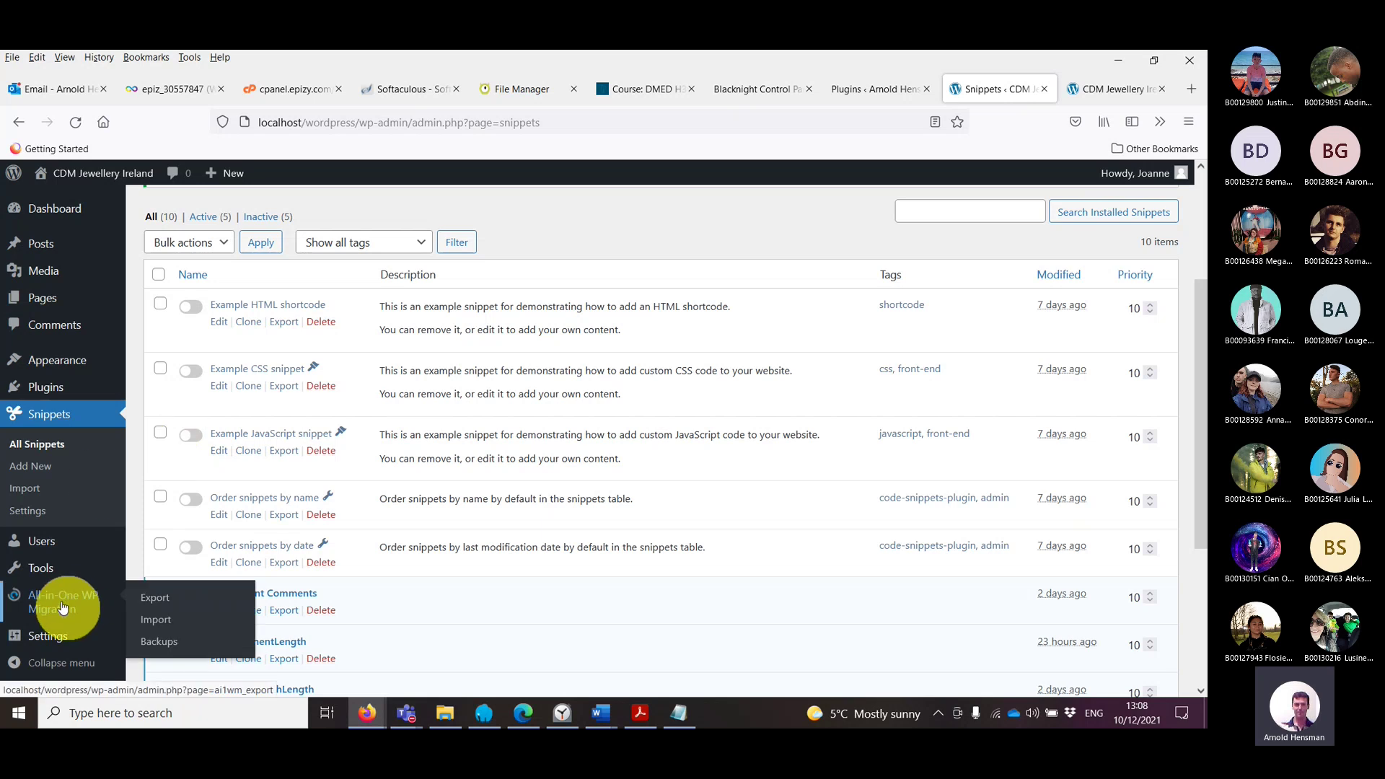
click(63, 608)
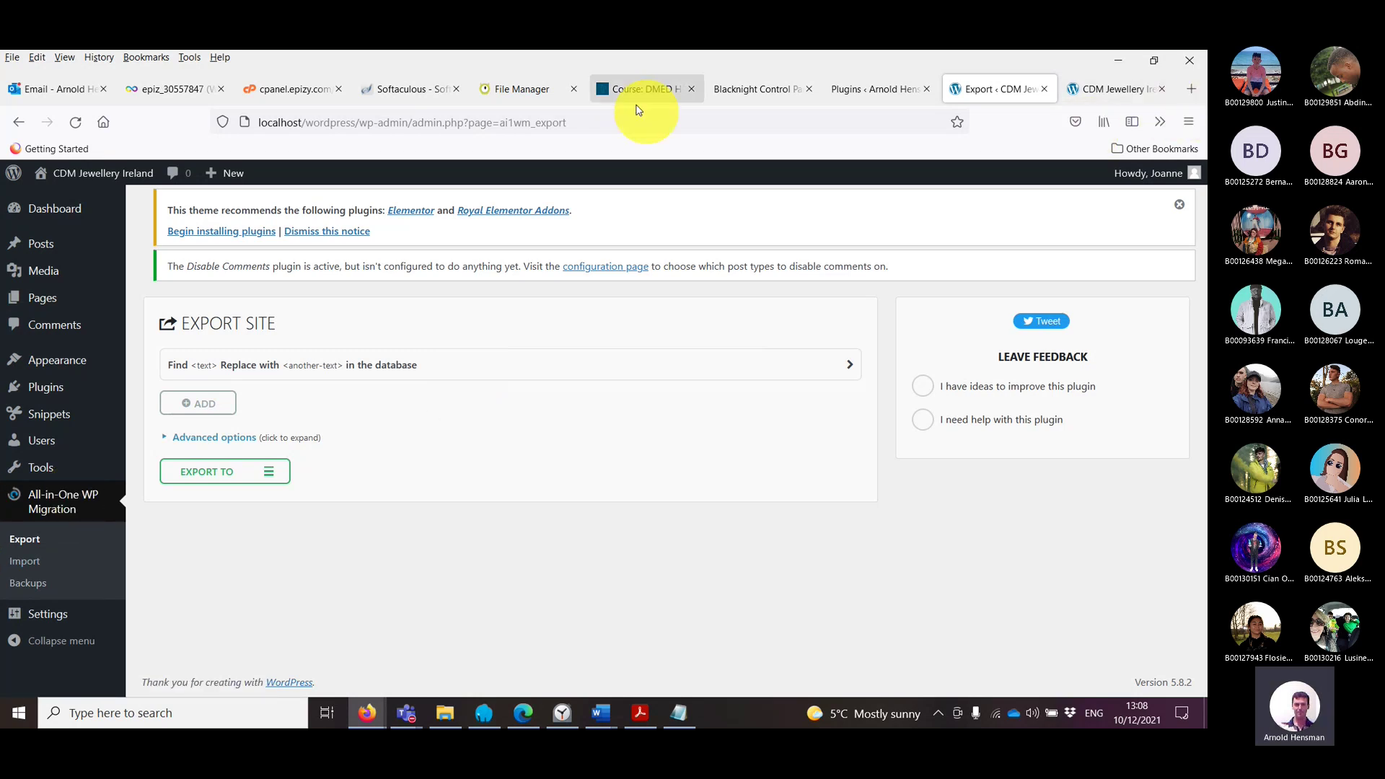
Step: Open wordpress.org in a new tab and search its plugin directory for 'all in one wp migration'
click(1191, 89)
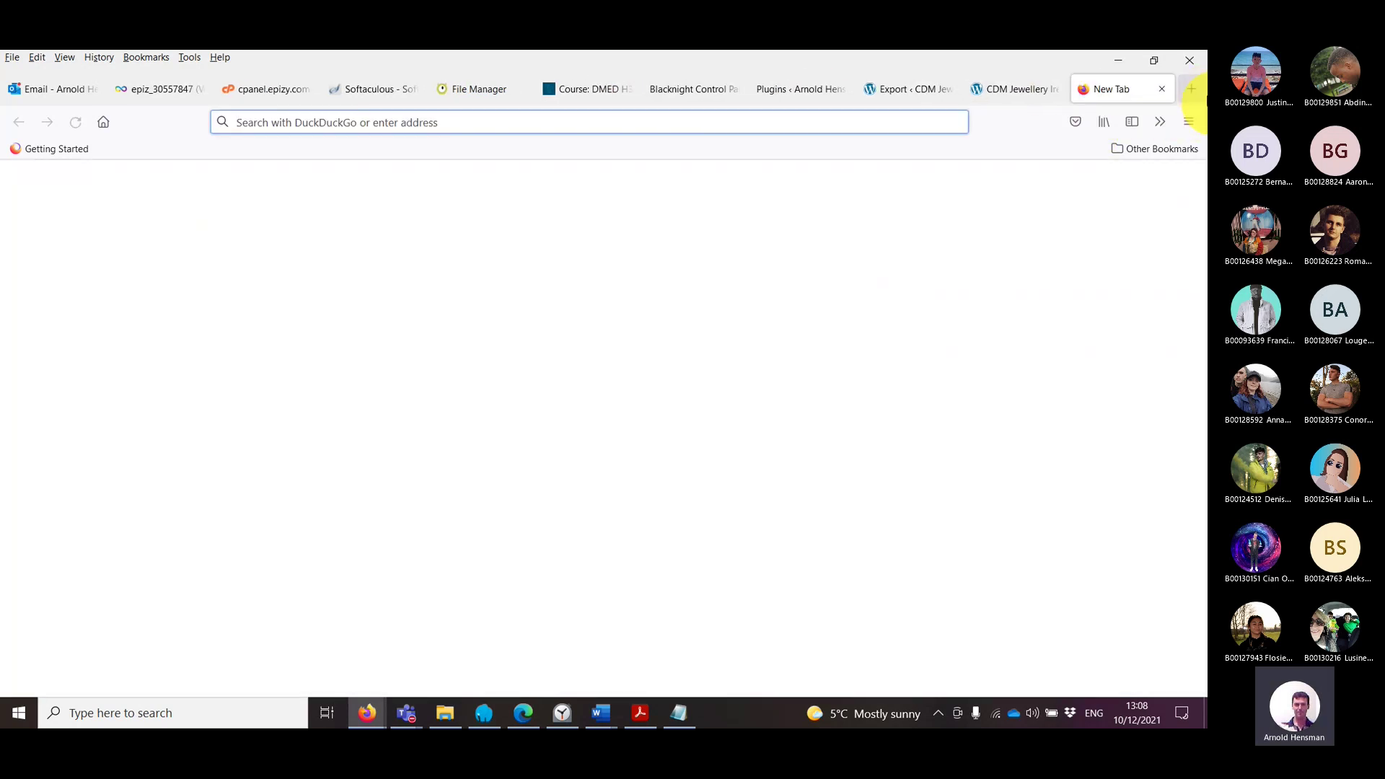
text(WORDPRESS.org/)
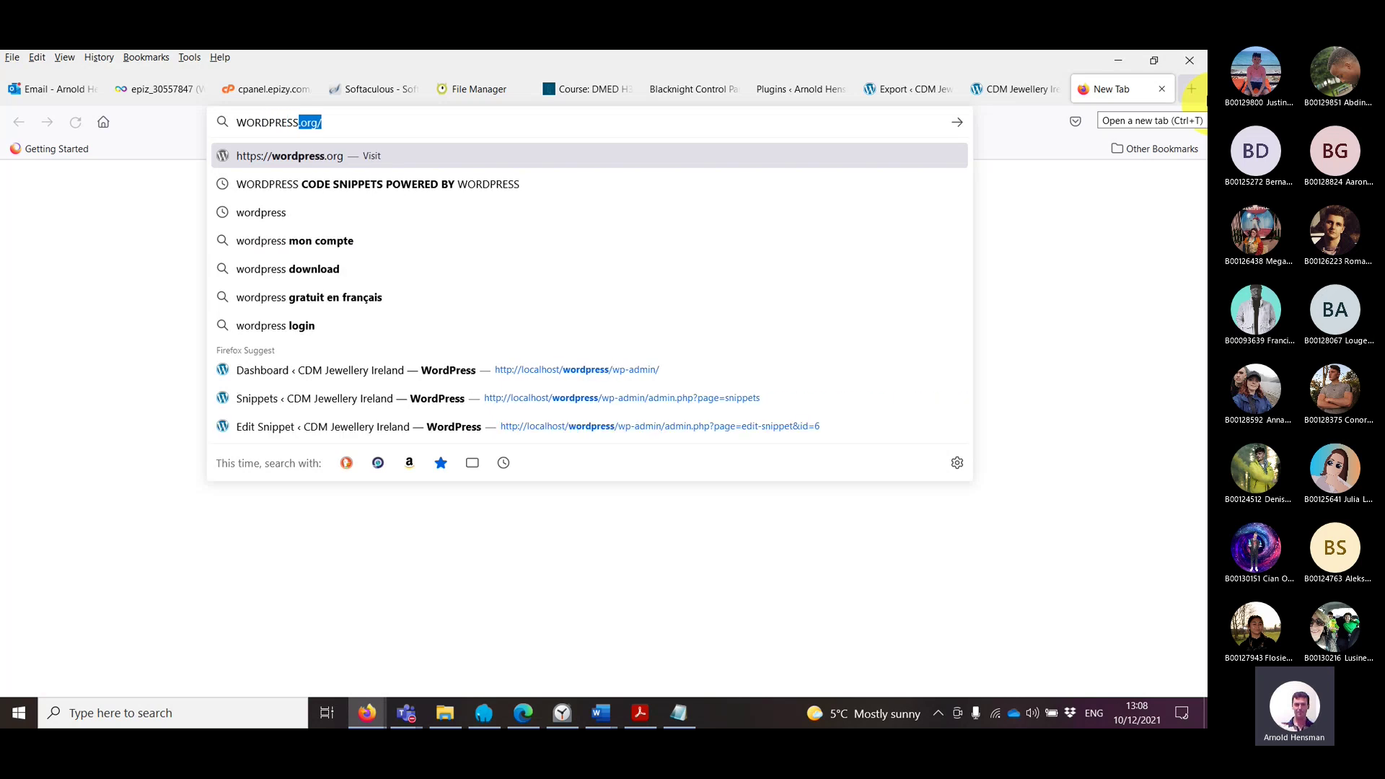
key(Return)
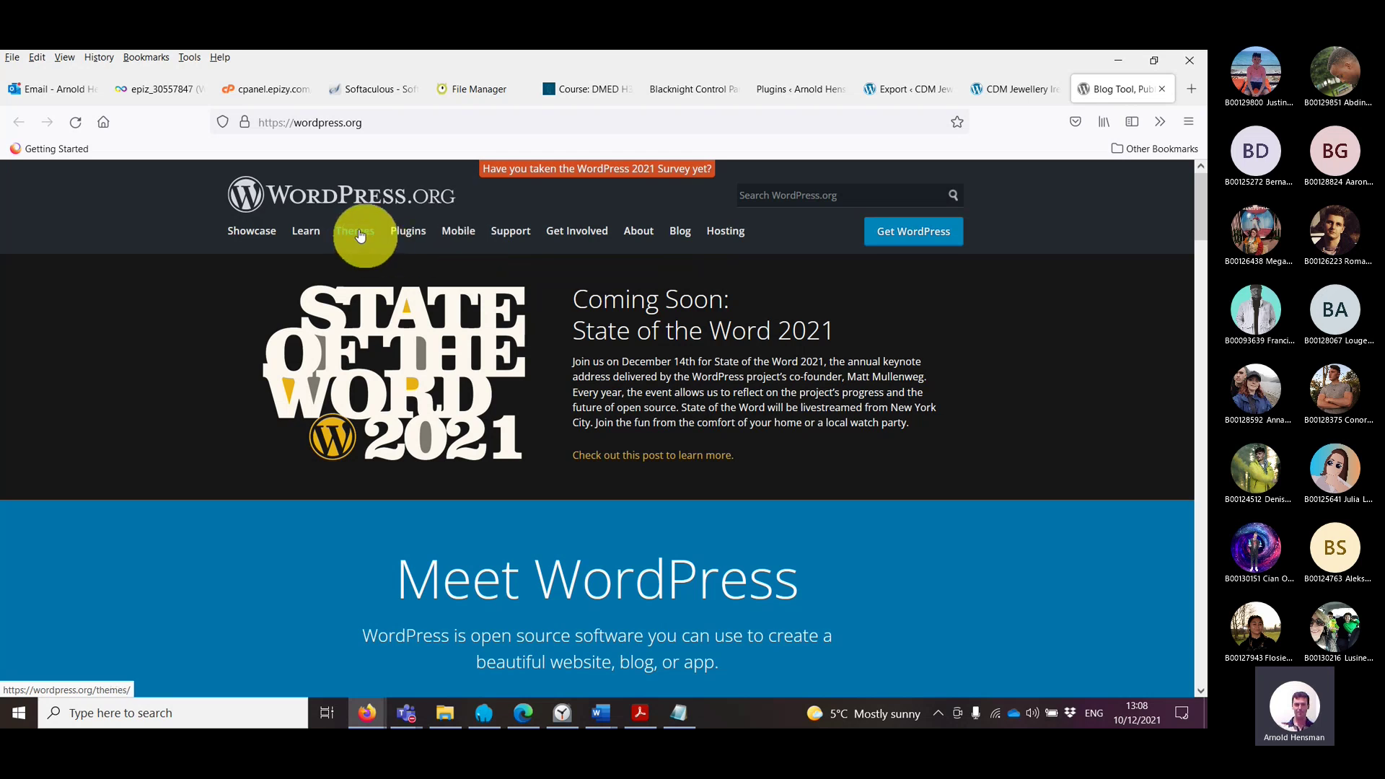
click(419, 232)
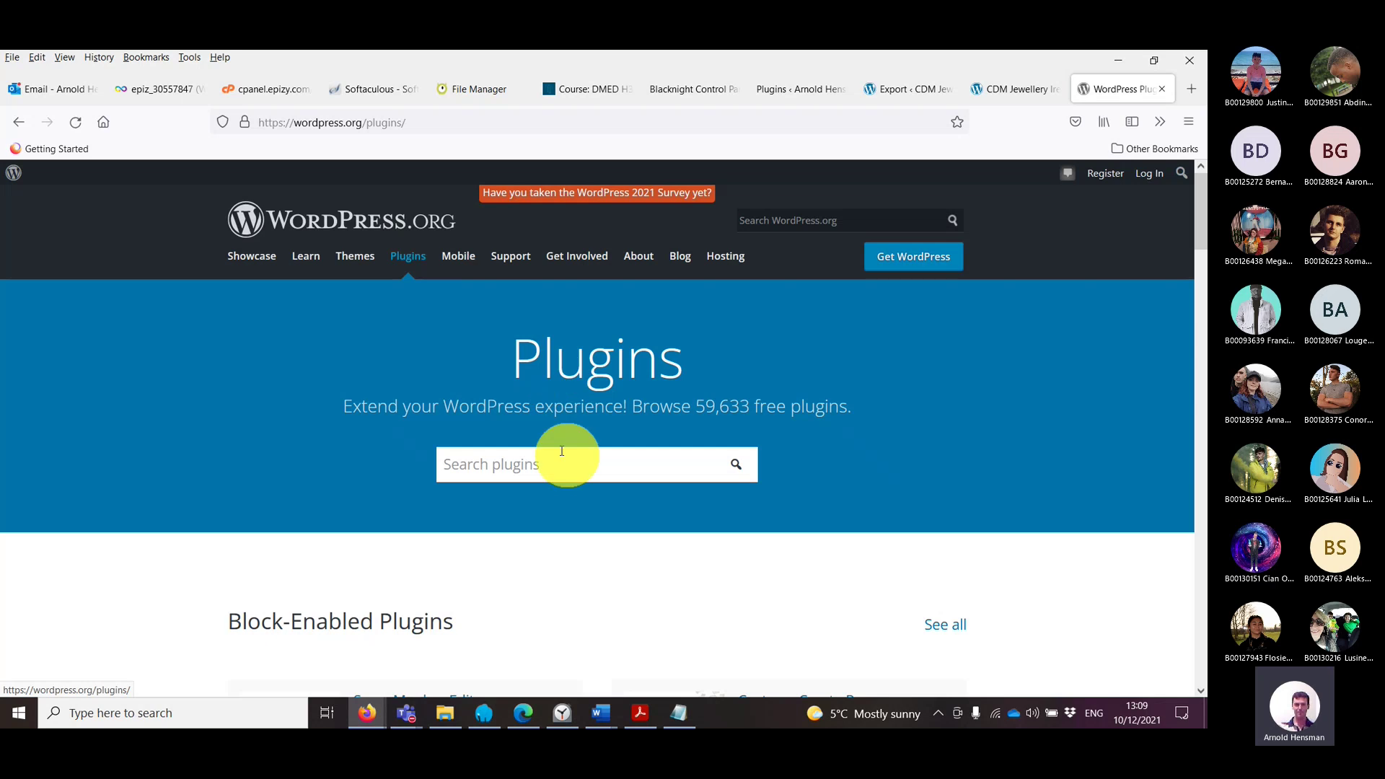
click(562, 453)
text(aLL IN)
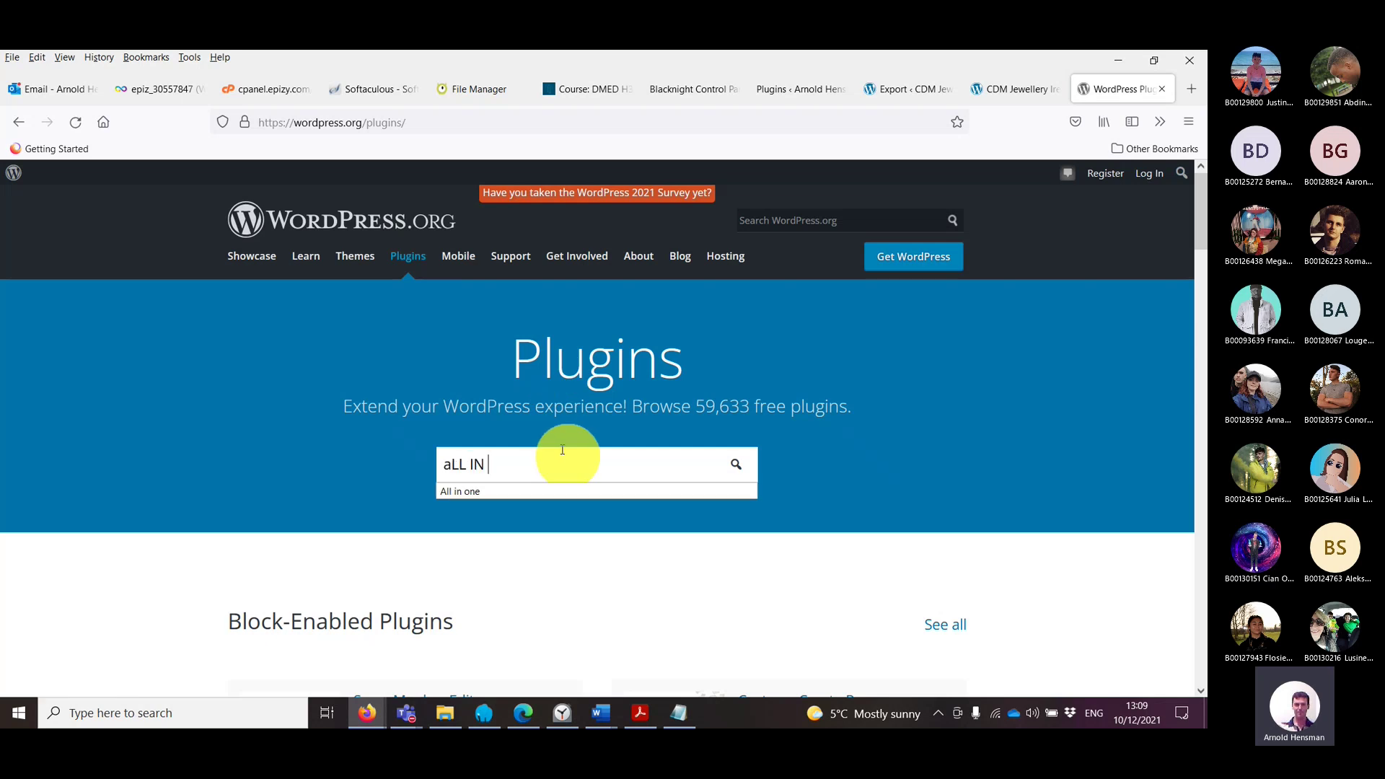
text( ONE WP MIGRATION)
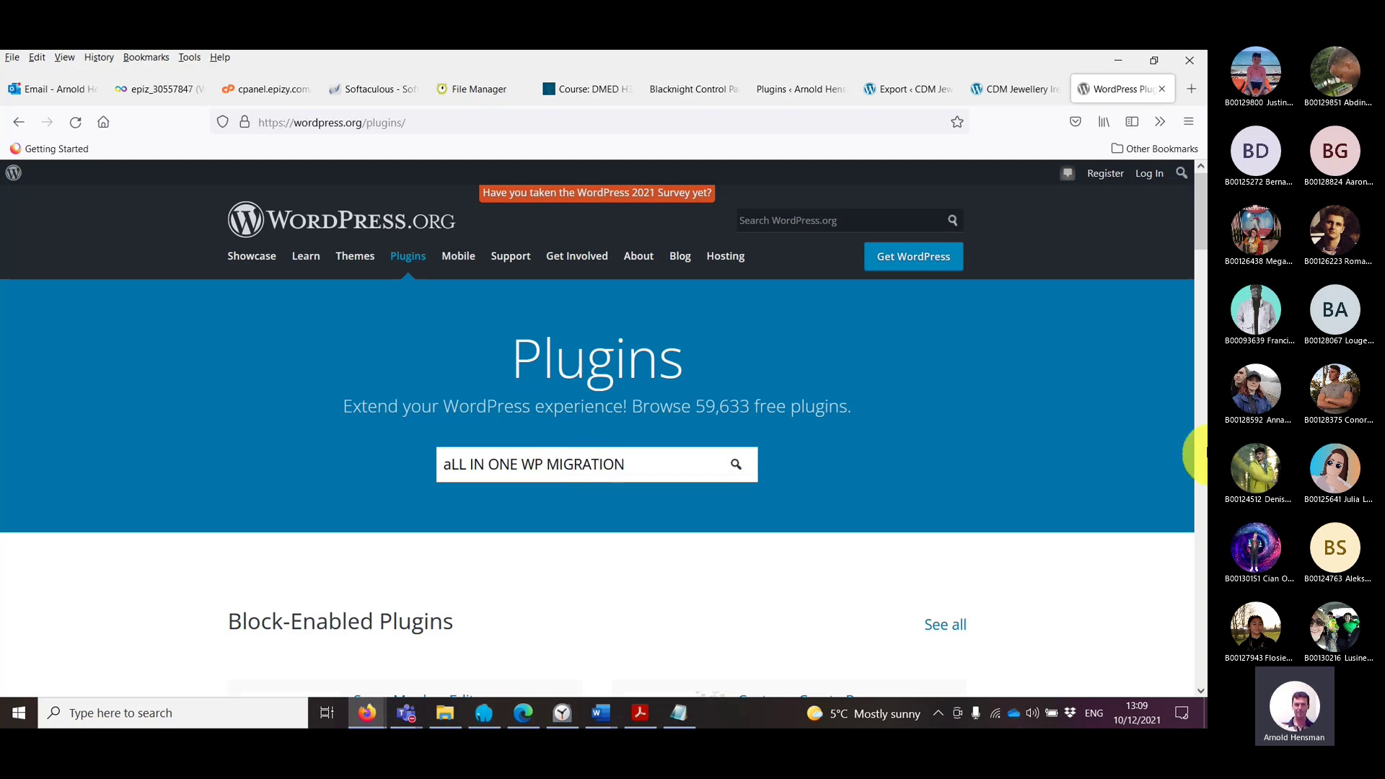
key(Return)
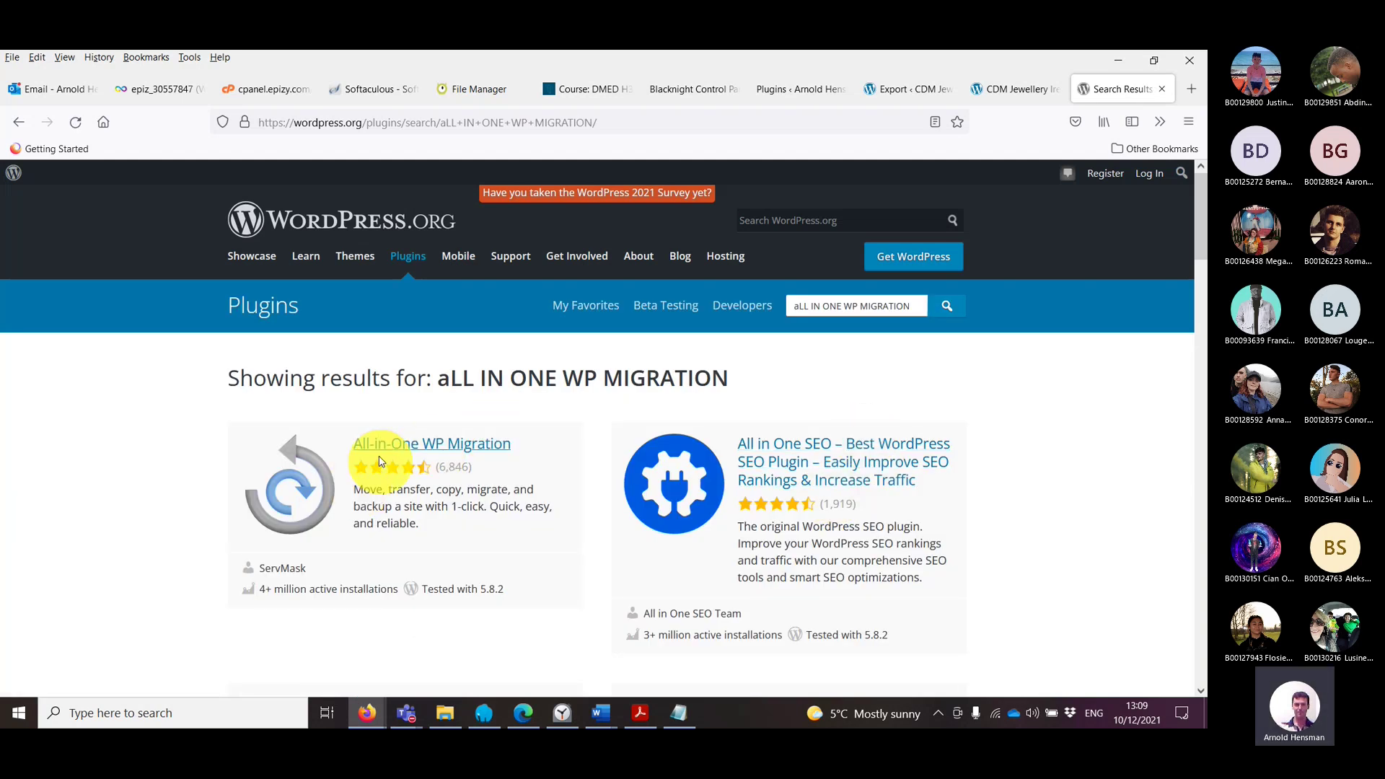
Step: Open the All-in-One WP Migration plugin page, then return to the hosted site's plugins tab
click(416, 454)
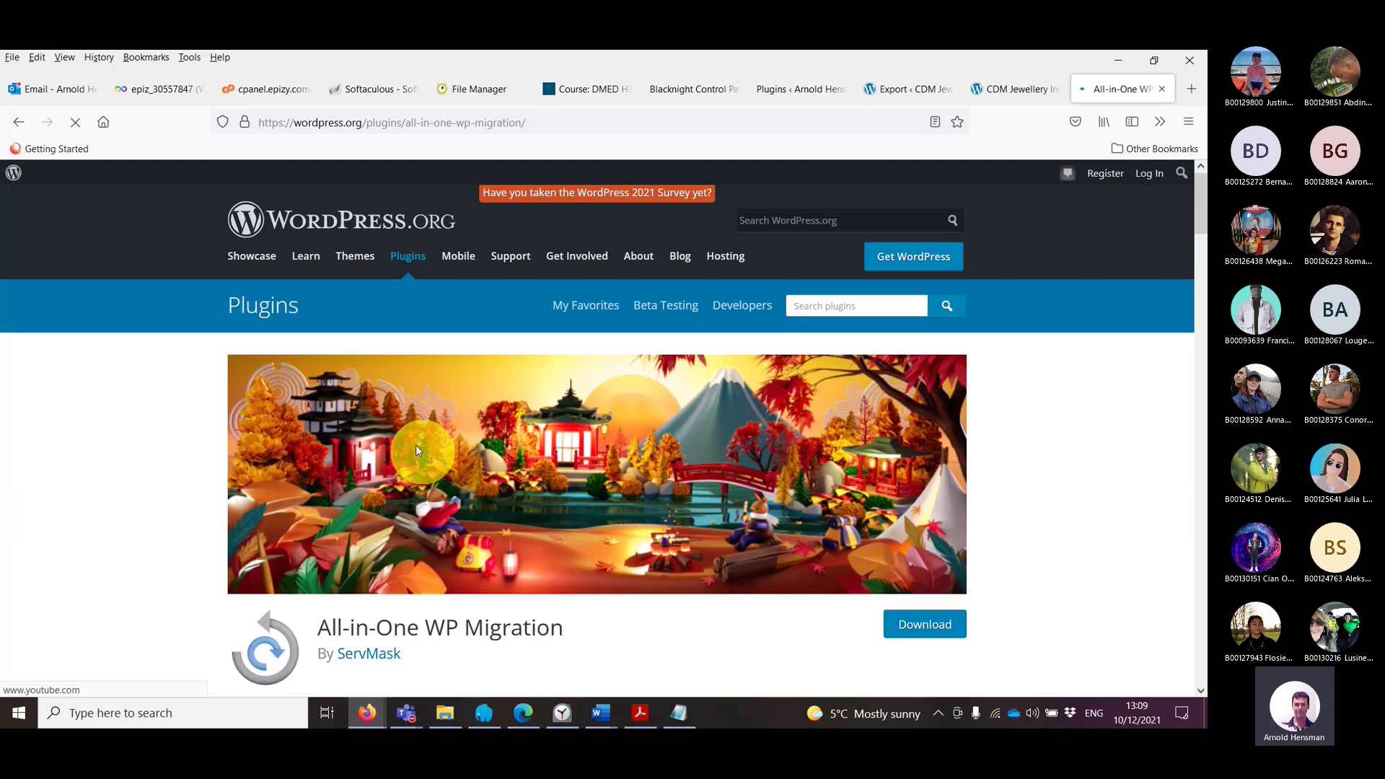
scroll(534, 444, down, 10)
scroll(526, 447, up, 10)
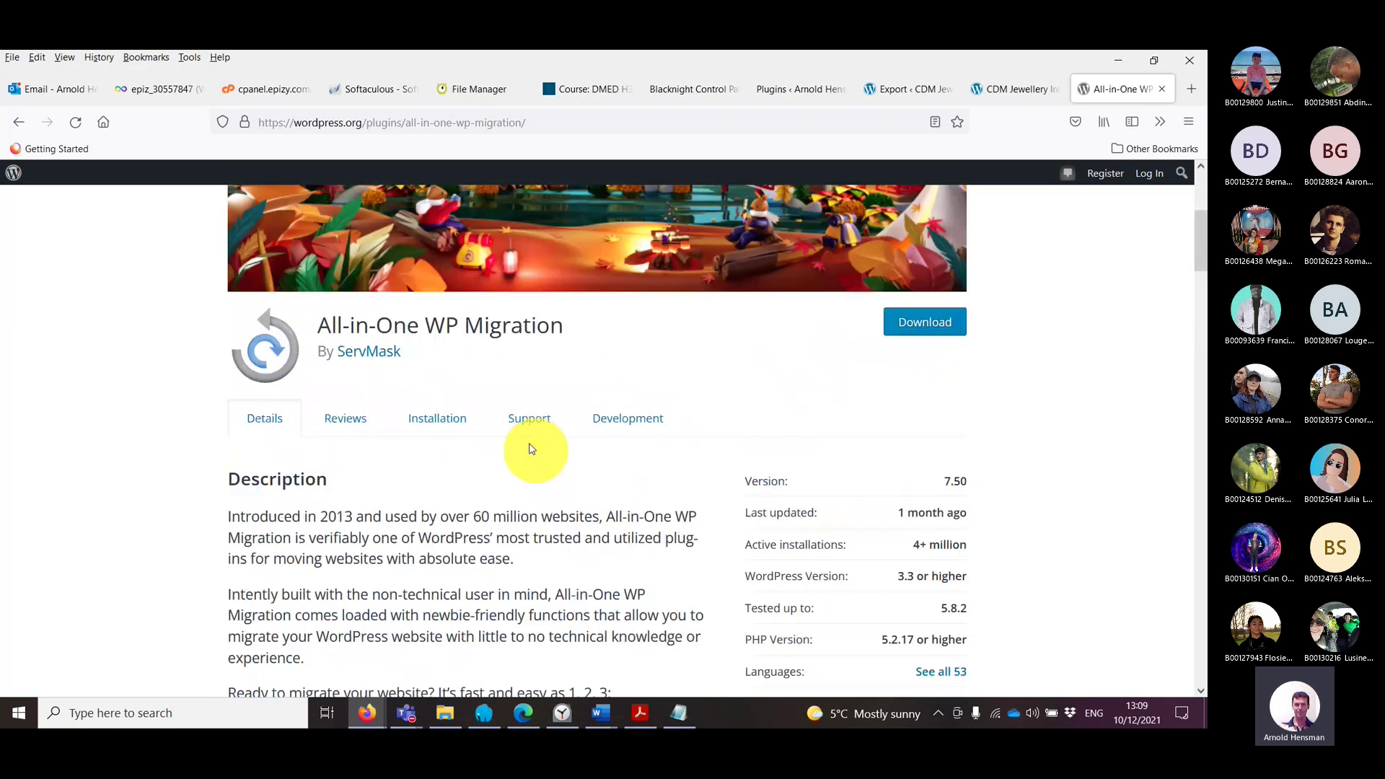
click(793, 93)
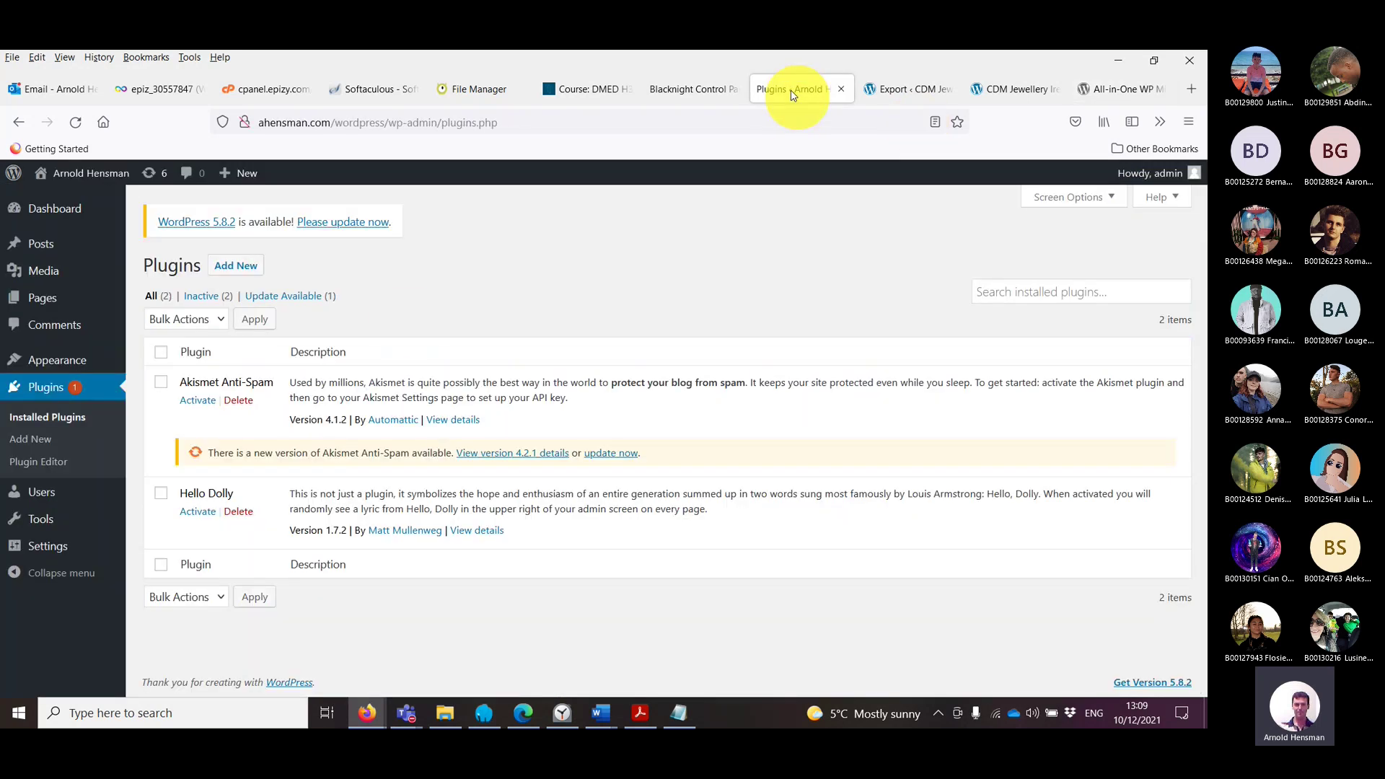
Step: Expand the export's Find/Replace fields, enter 'root' as find text, then delete it again
click(895, 89)
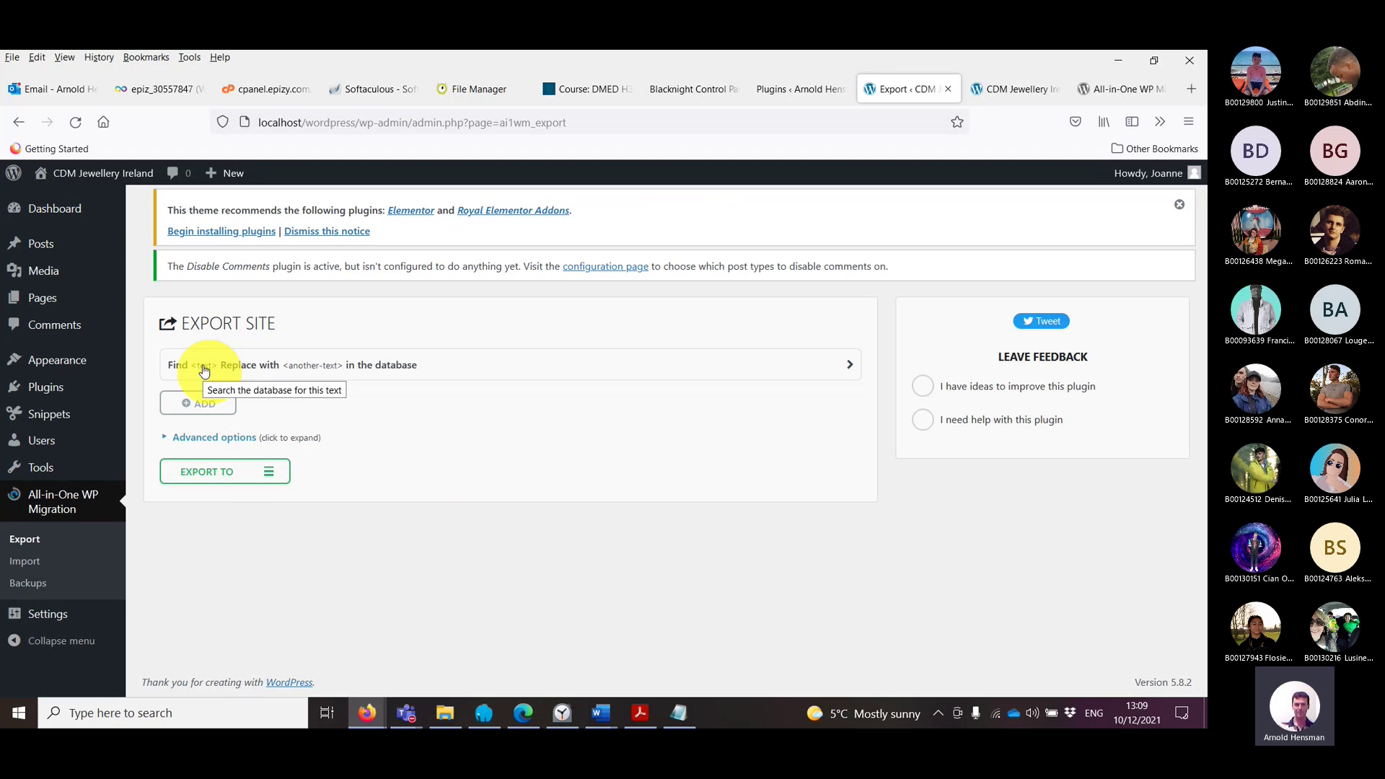
click(205, 370)
click(211, 381)
text(ROOOT)
key(BackSpace)
key(BackSpace)
key(BackSpace)
key(BackSpace)
key(BackSpace)
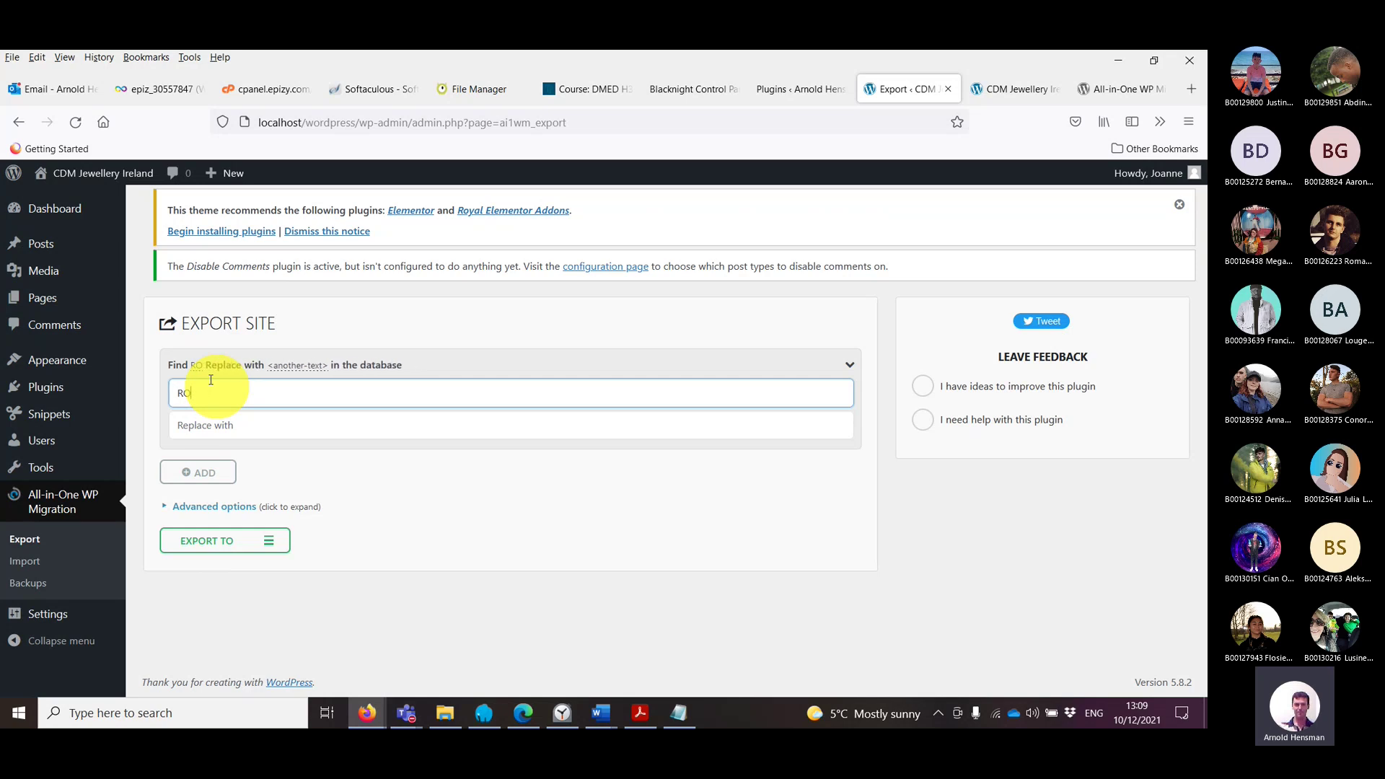
text(root)
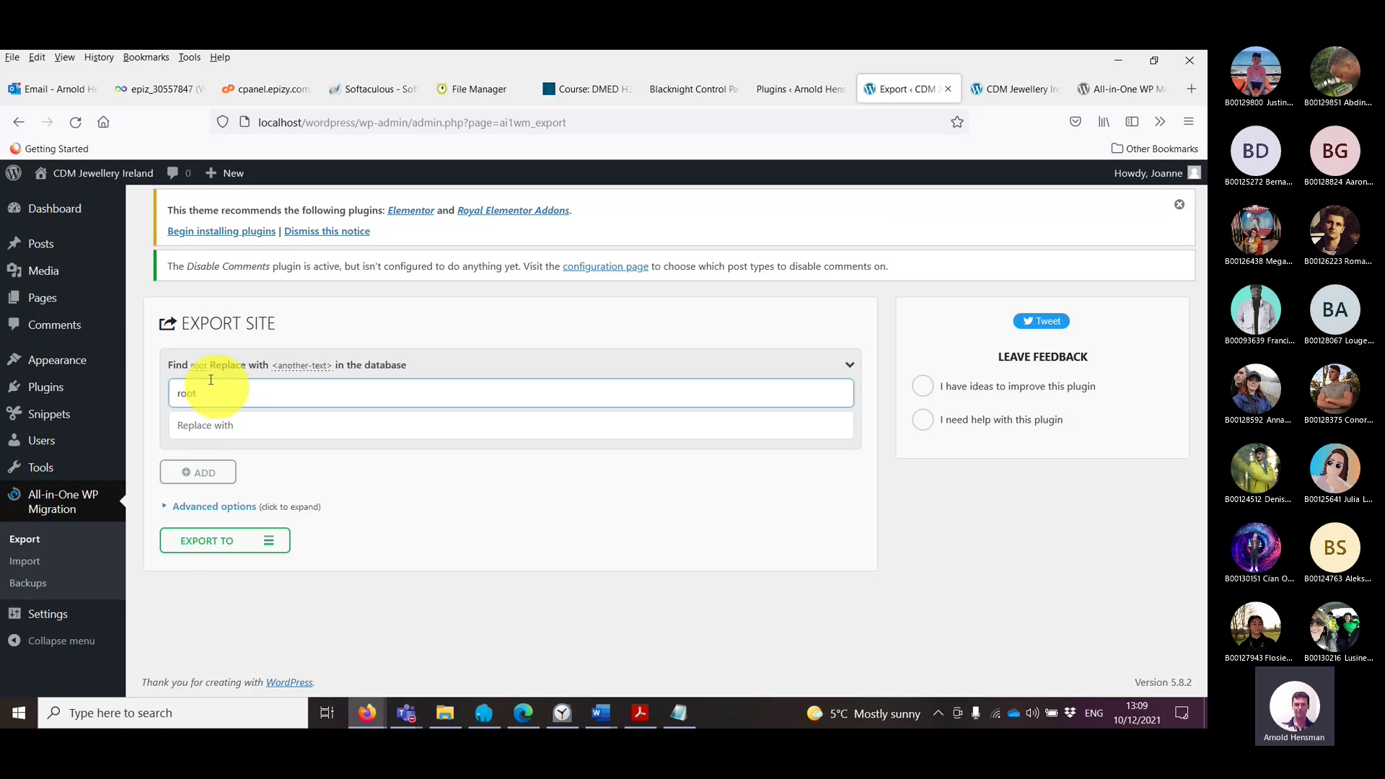
click(232, 429)
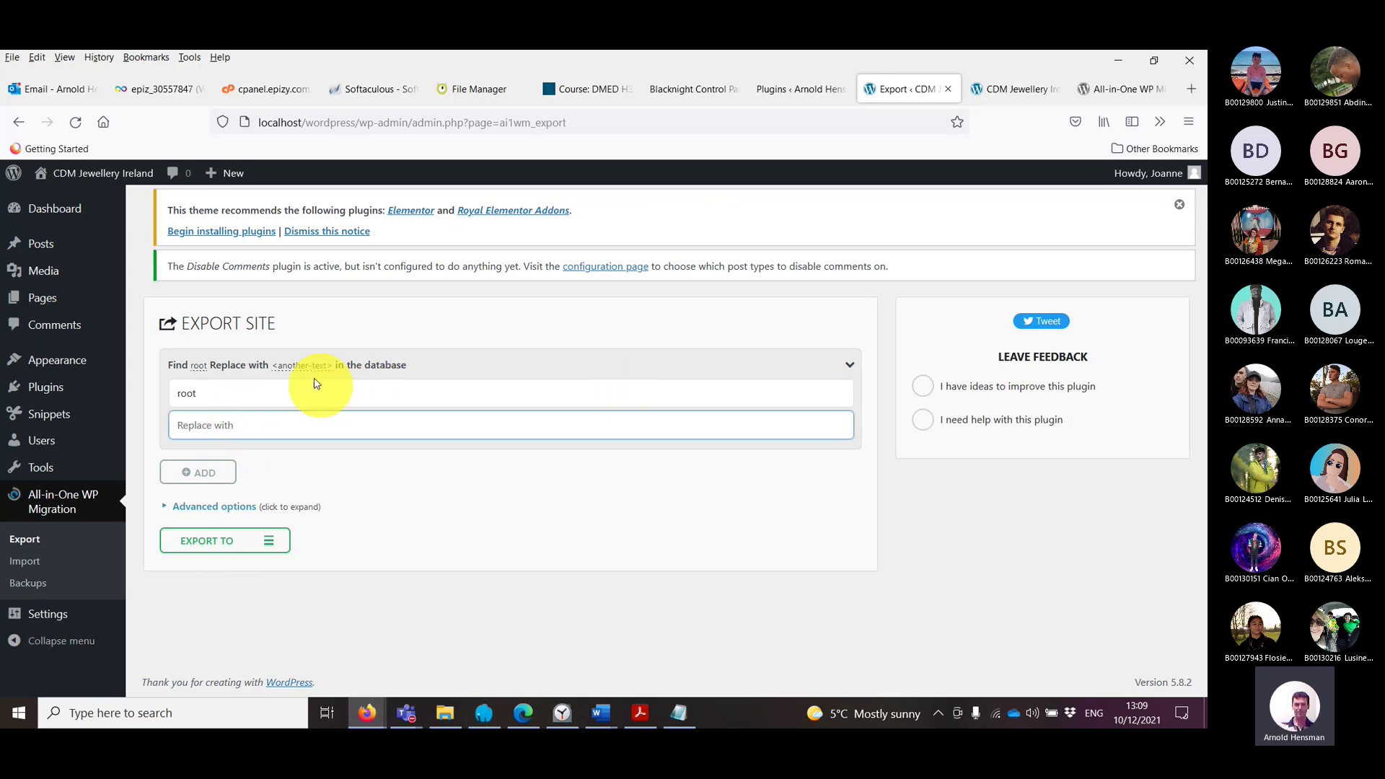
click(282, 395)
key(BackSpace)
key(BackSpace)
key(BackSpace)
key(BackSpace)
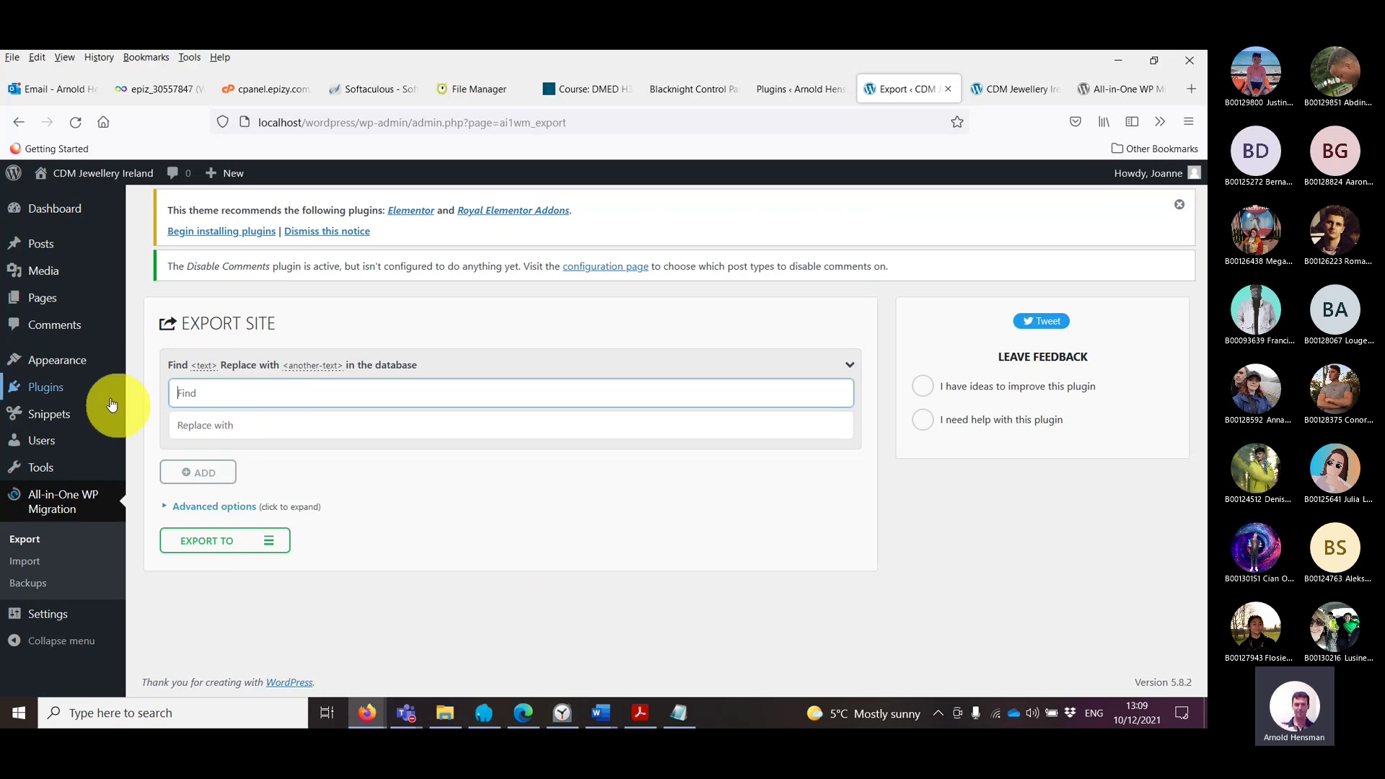
Step: Visit Tools, reopen the migration Export page, then view the local site's front page
click(50, 465)
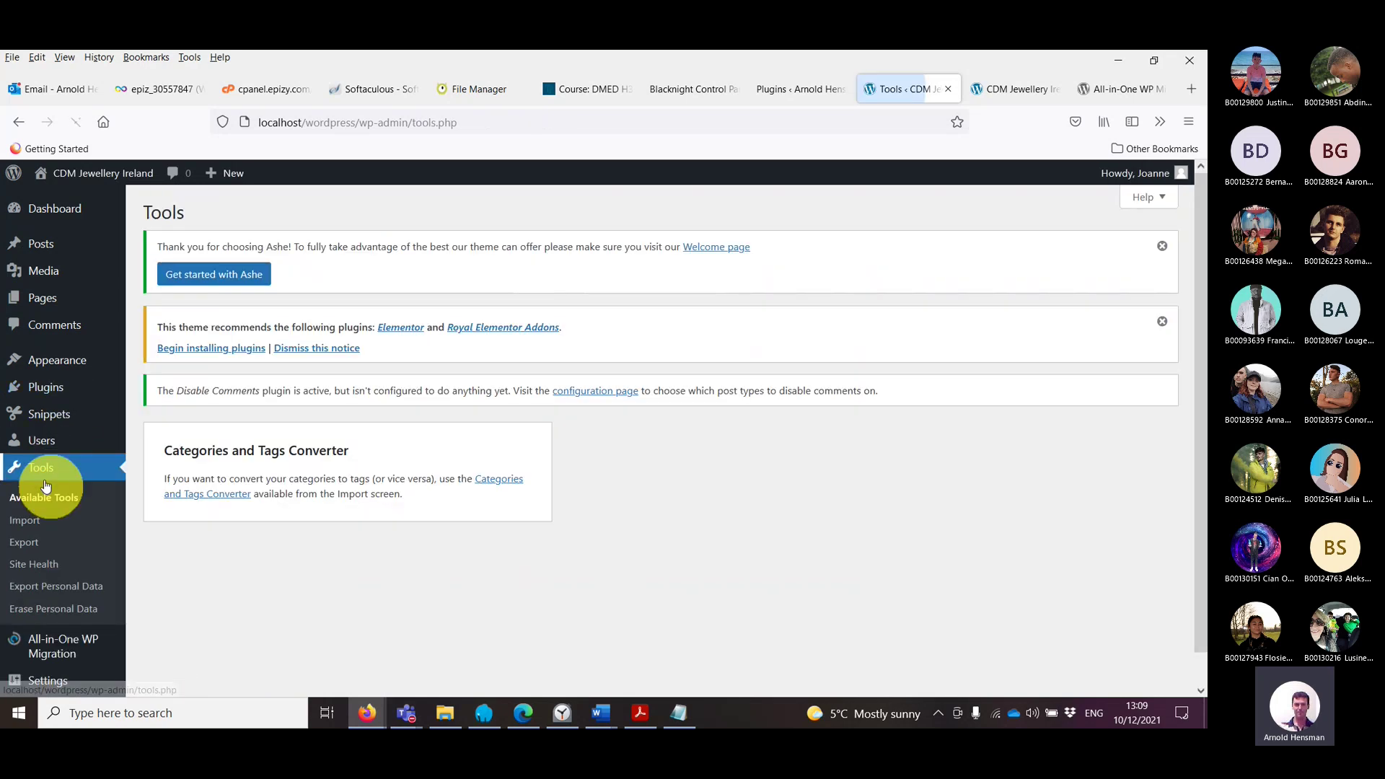
click(67, 642)
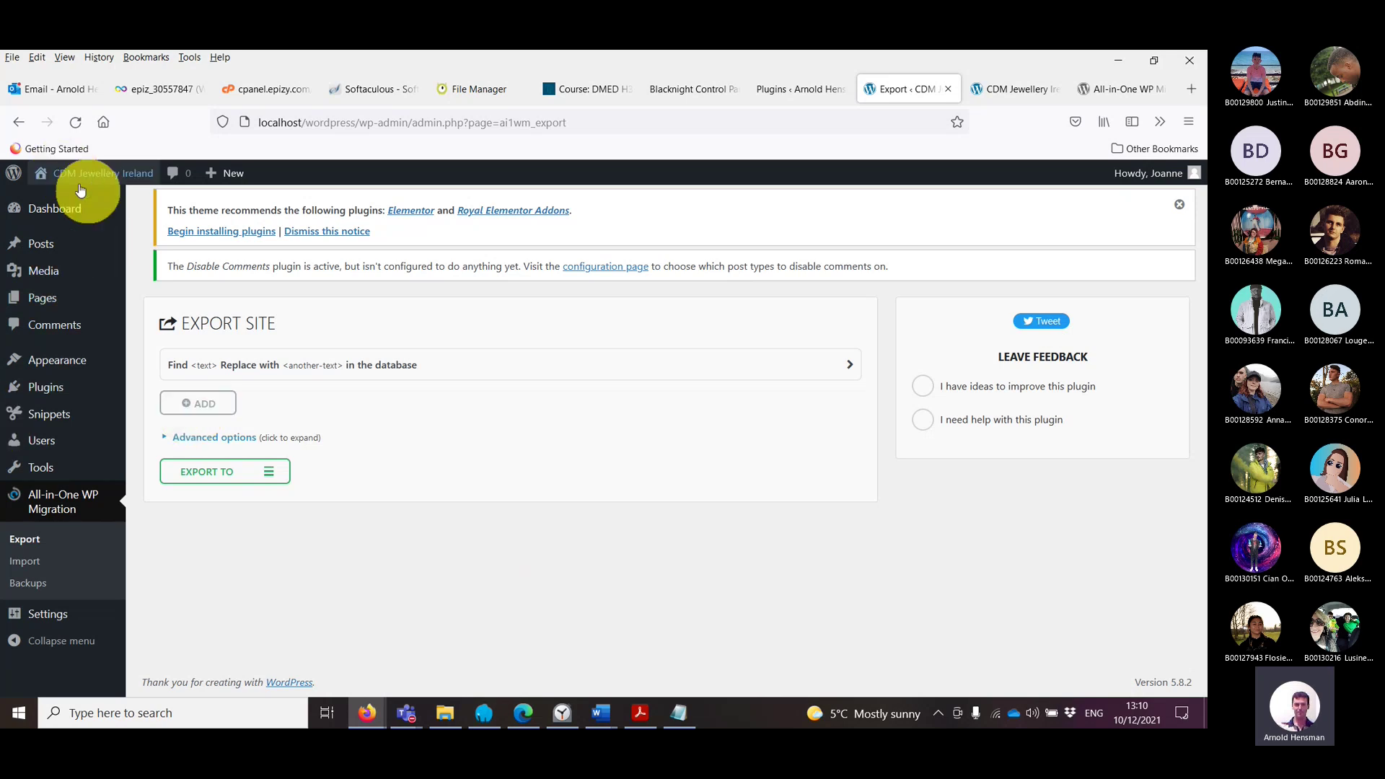
mouse_move(83, 209)
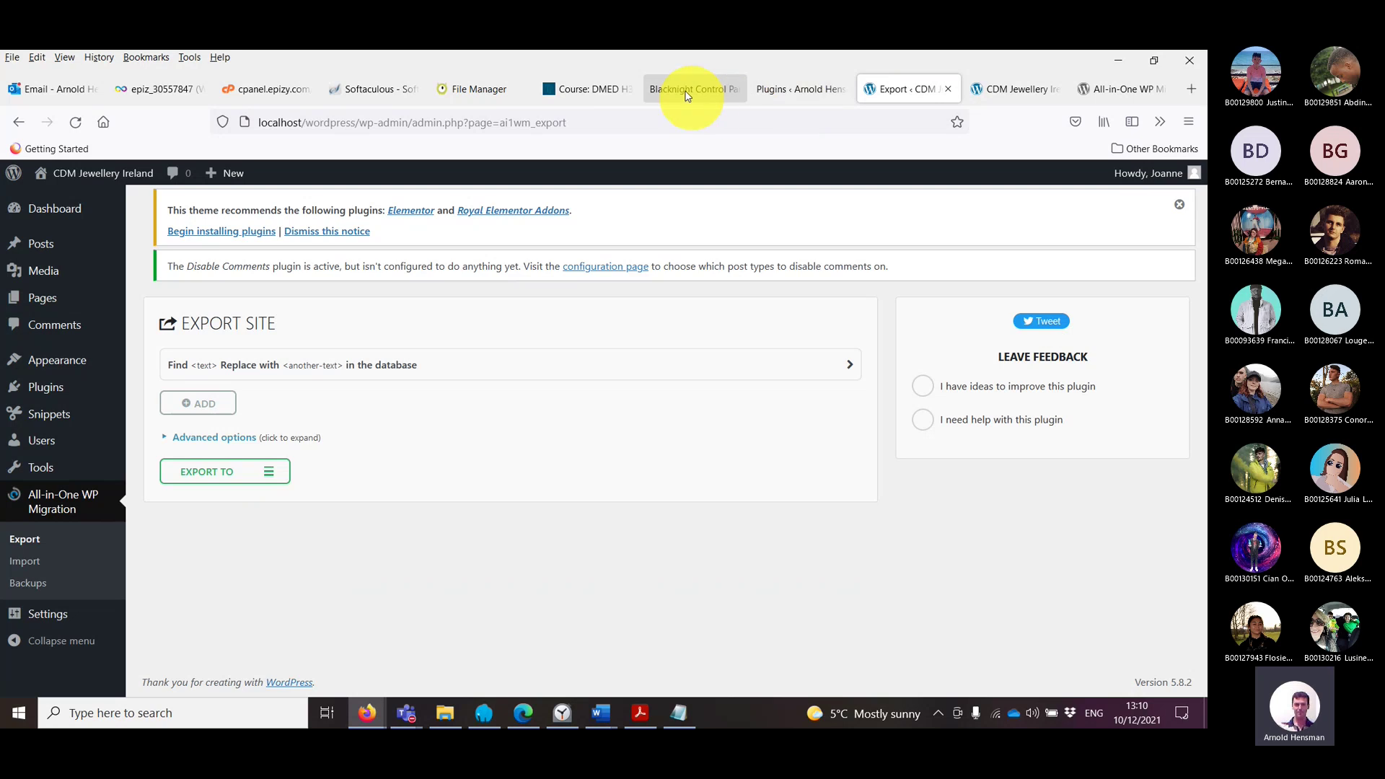
click(985, 88)
scroll(402, 312, down, 5)
scroll(402, 312, up, 5)
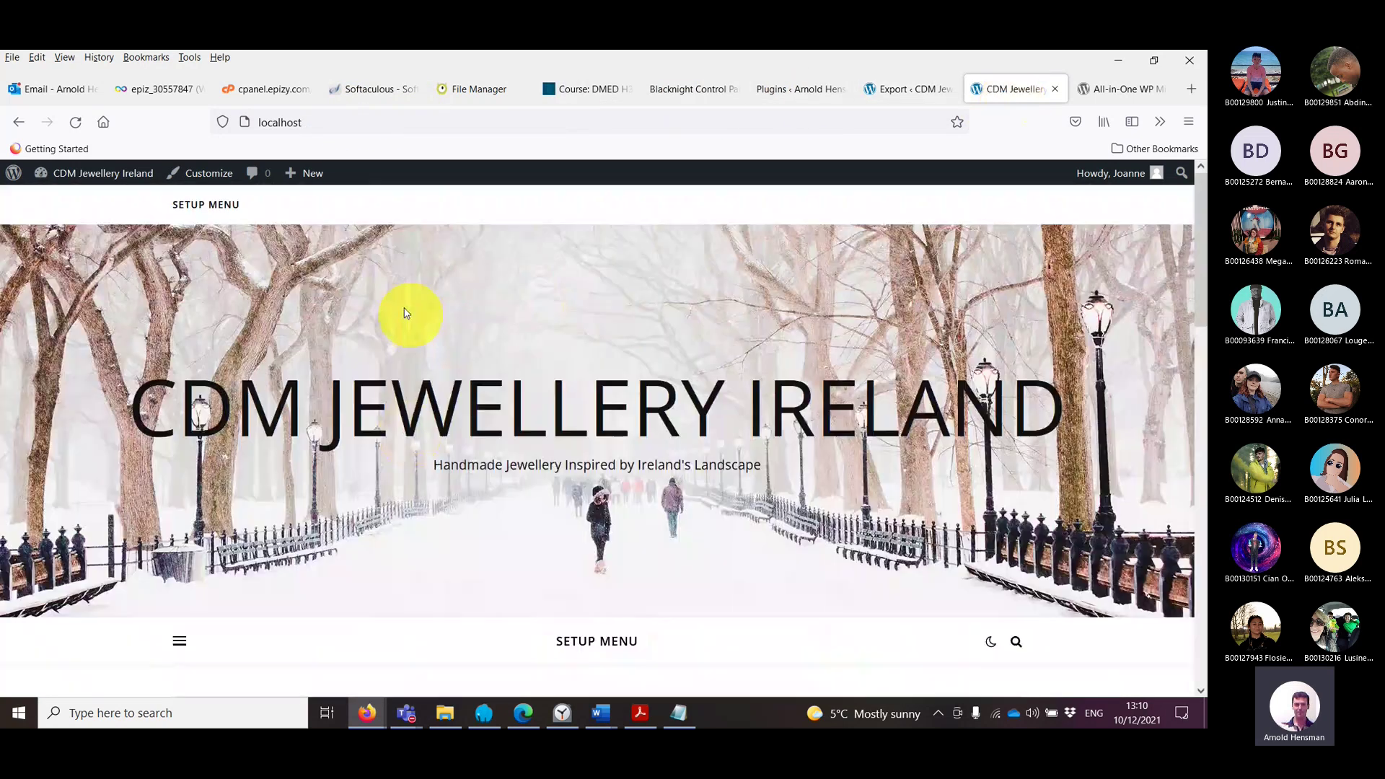
scroll(401, 312, down, 5)
click(523, 712)
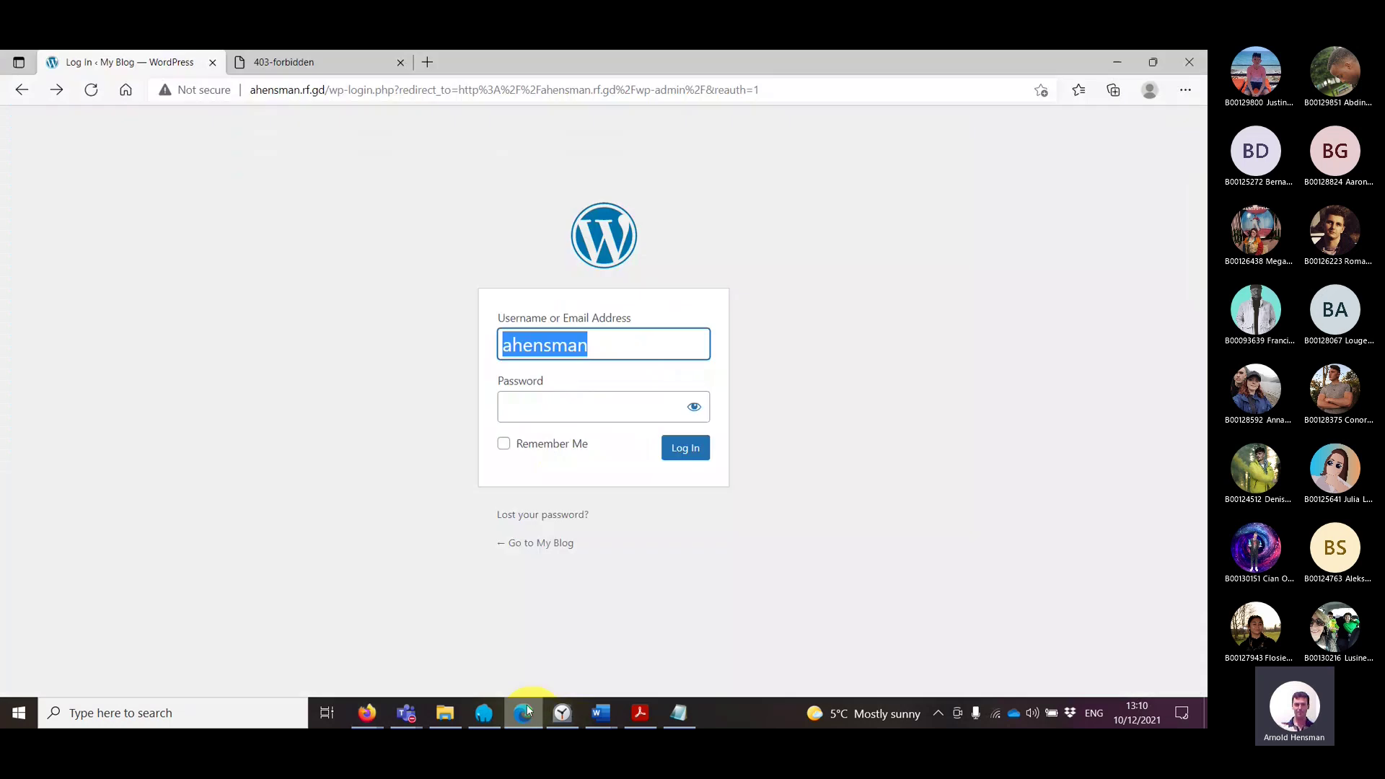
click(310, 62)
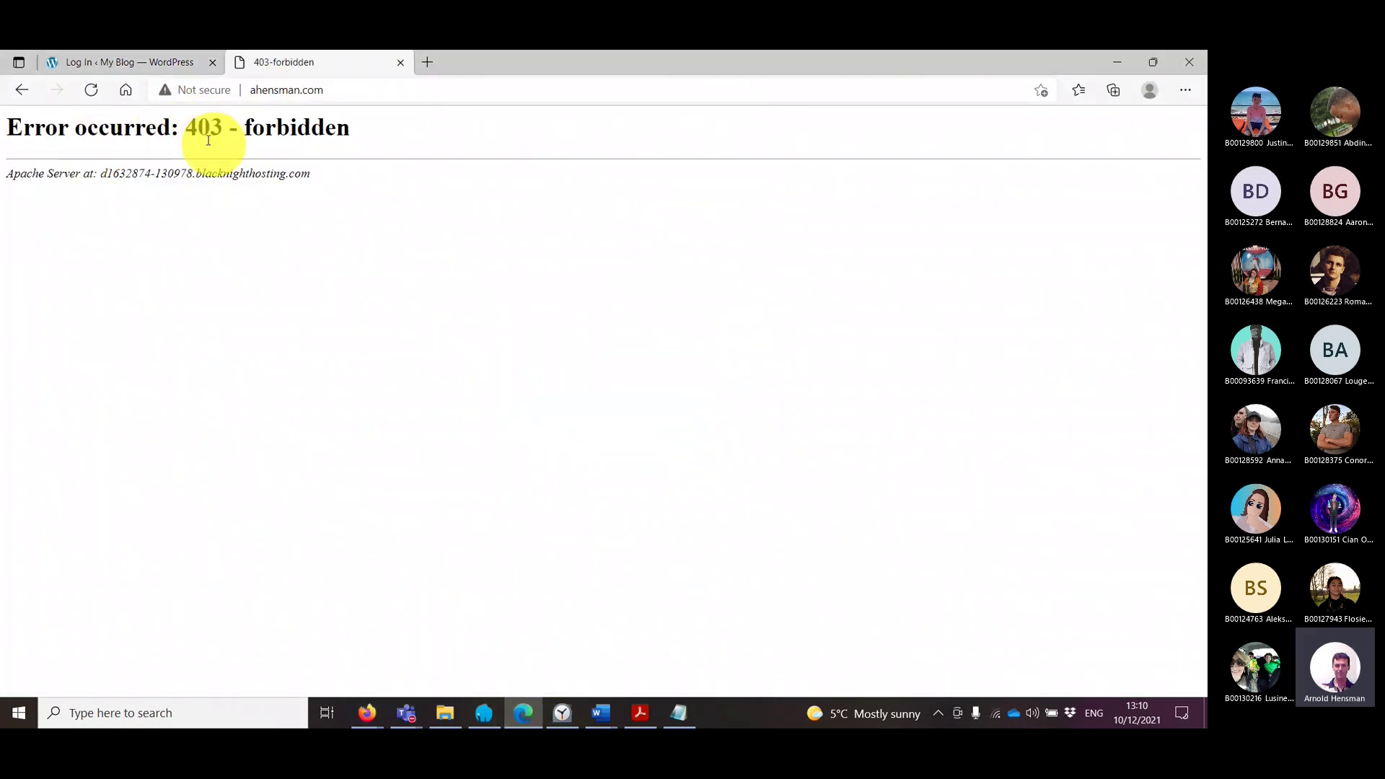
click(272, 89)
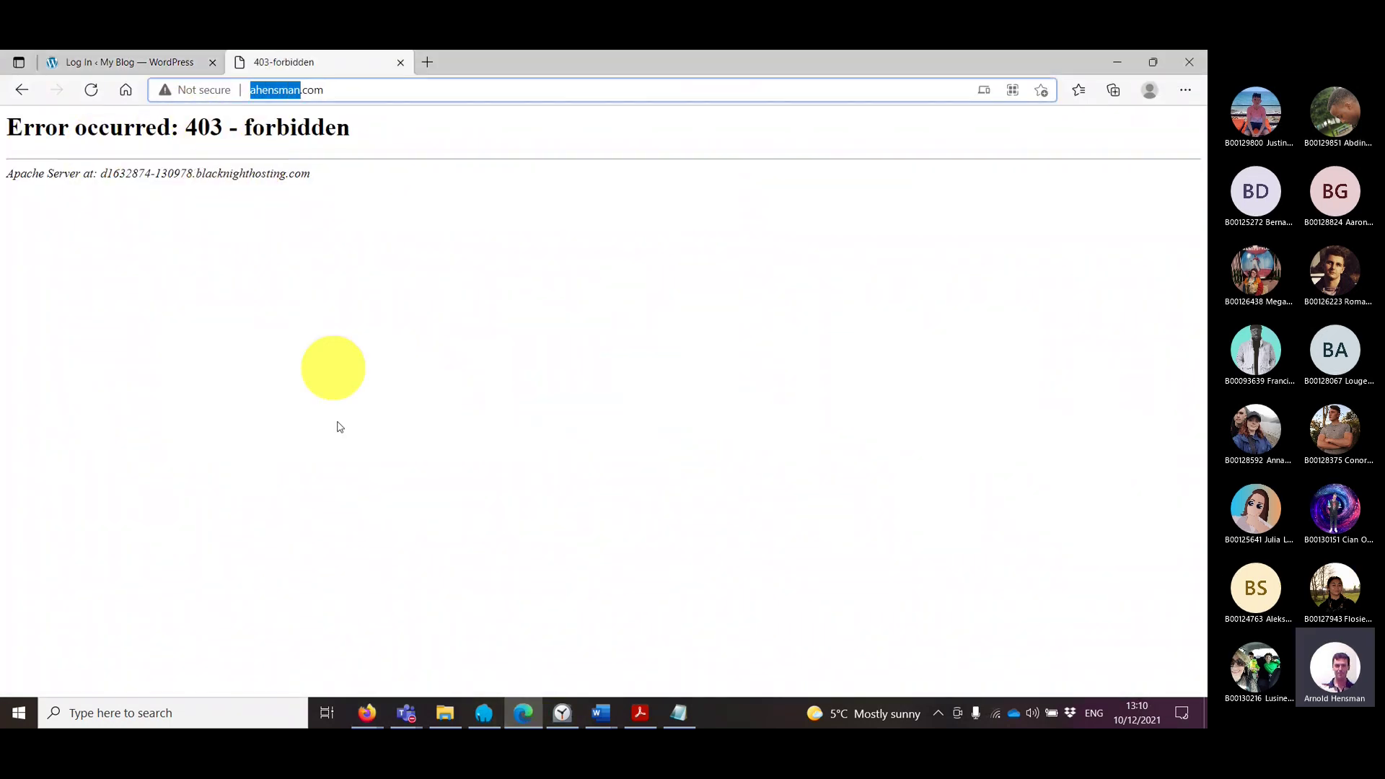
click(377, 715)
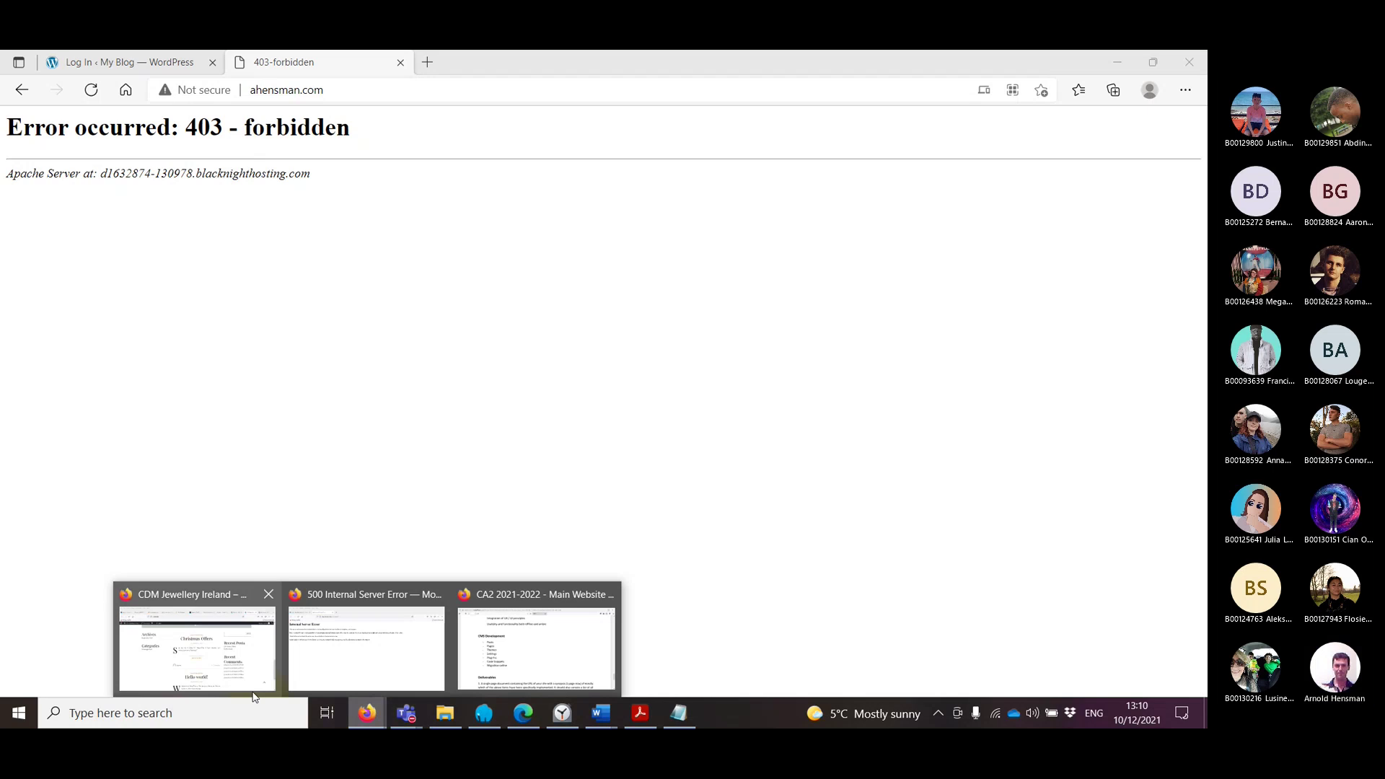
click(197, 645)
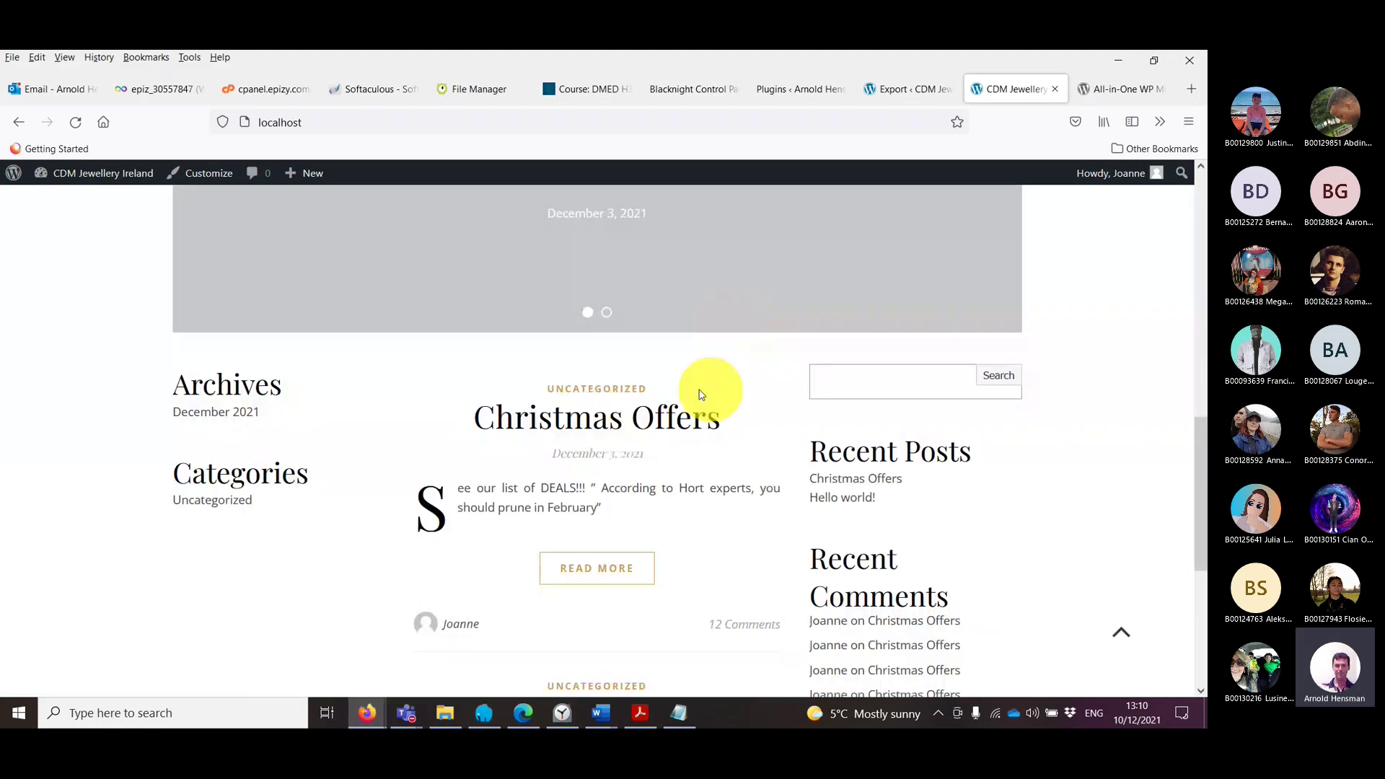
scroll(597, 519, down, 5)
scroll(638, 334, up, 3)
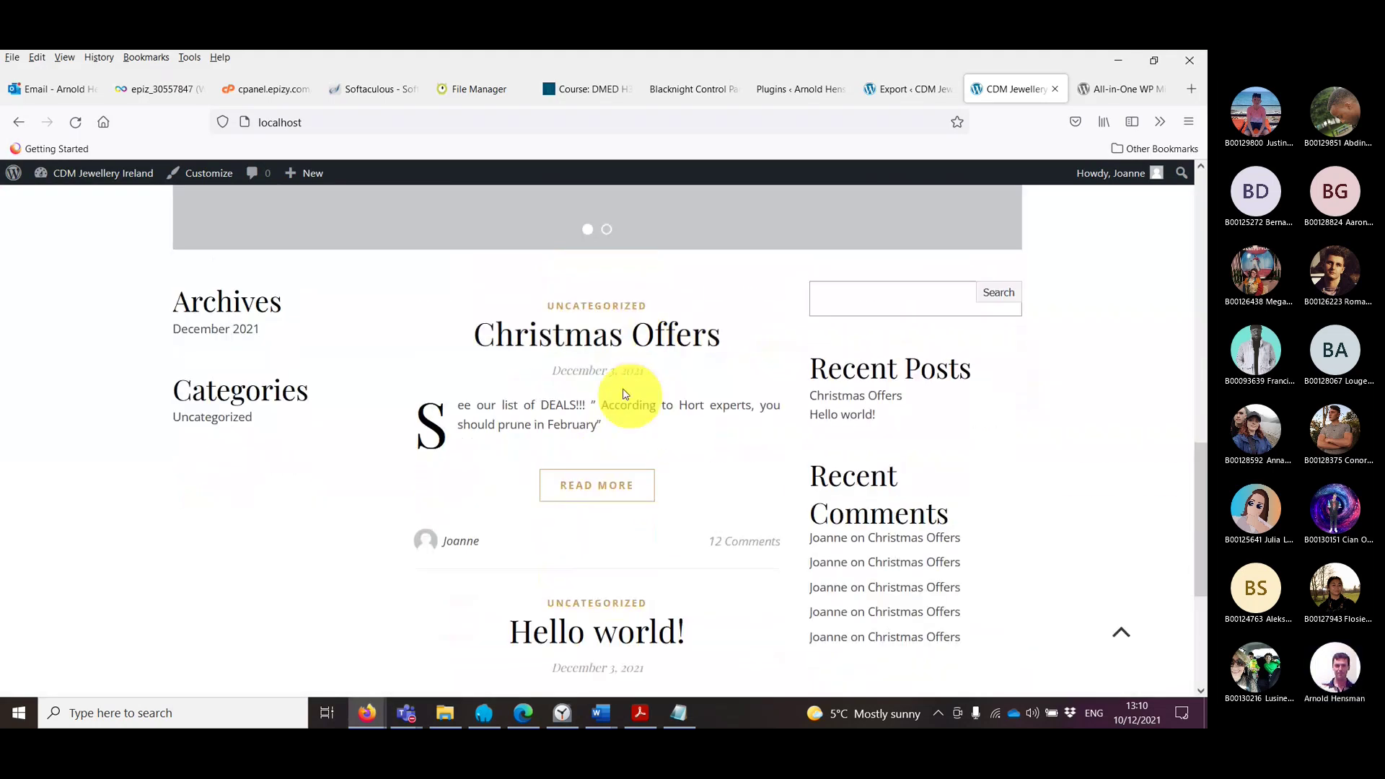
click(618, 484)
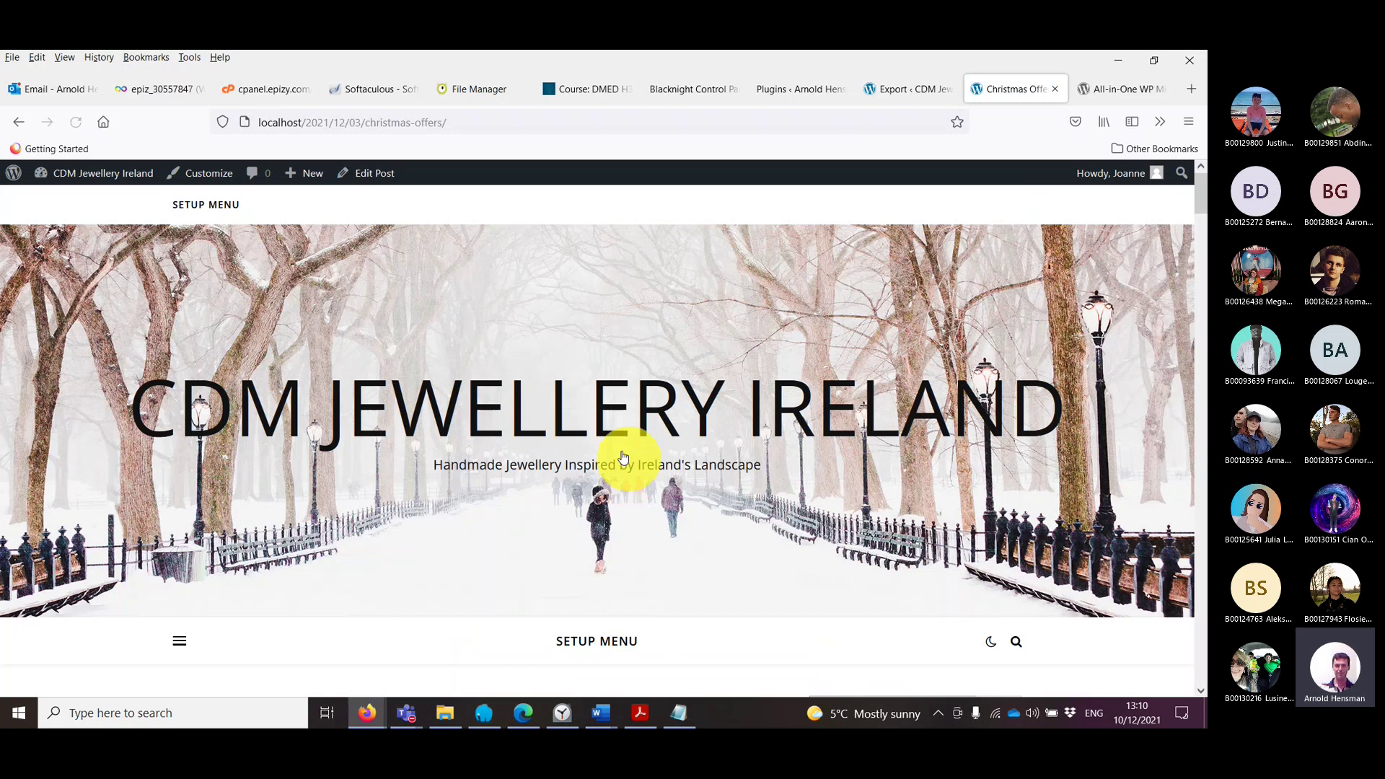
scroll(619, 466, down, 10)
scroll(584, 478, down, 5)
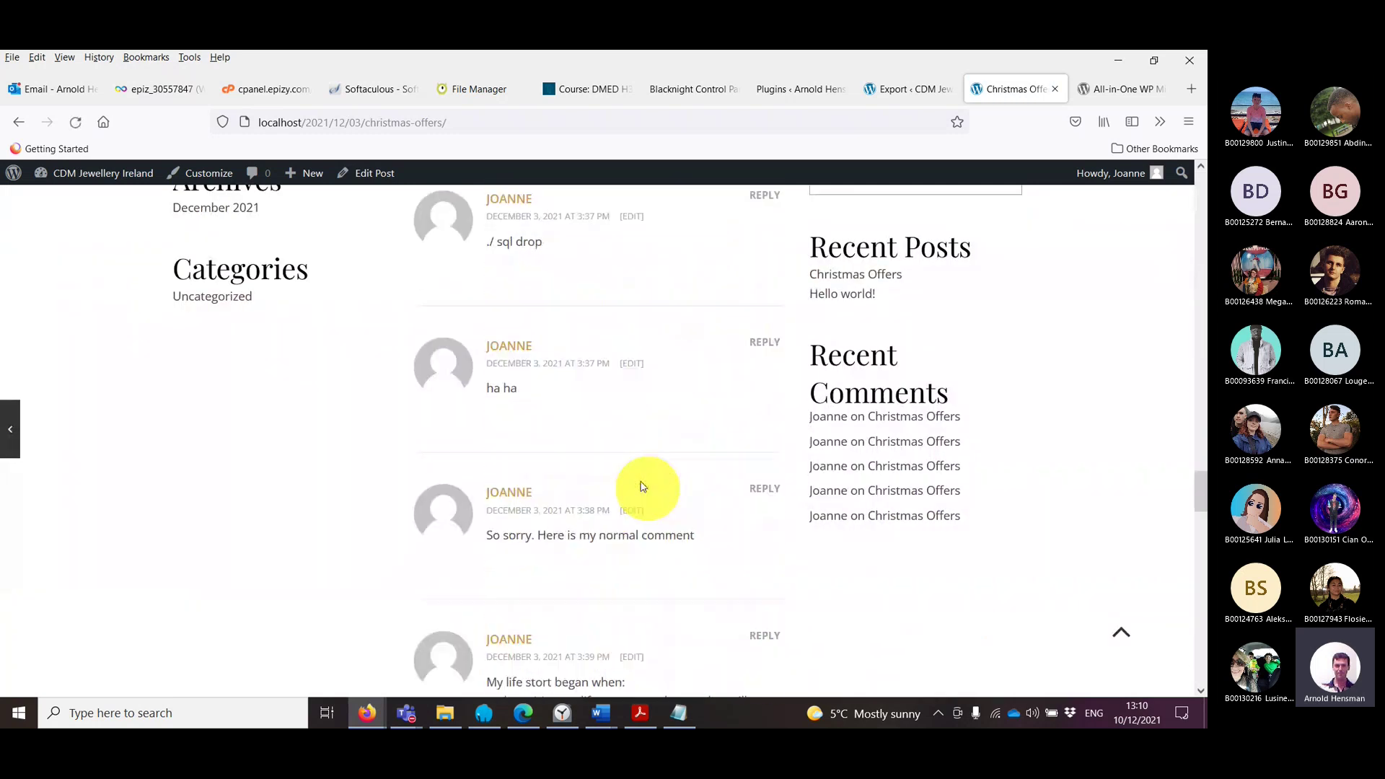
scroll(640, 464, up, 15)
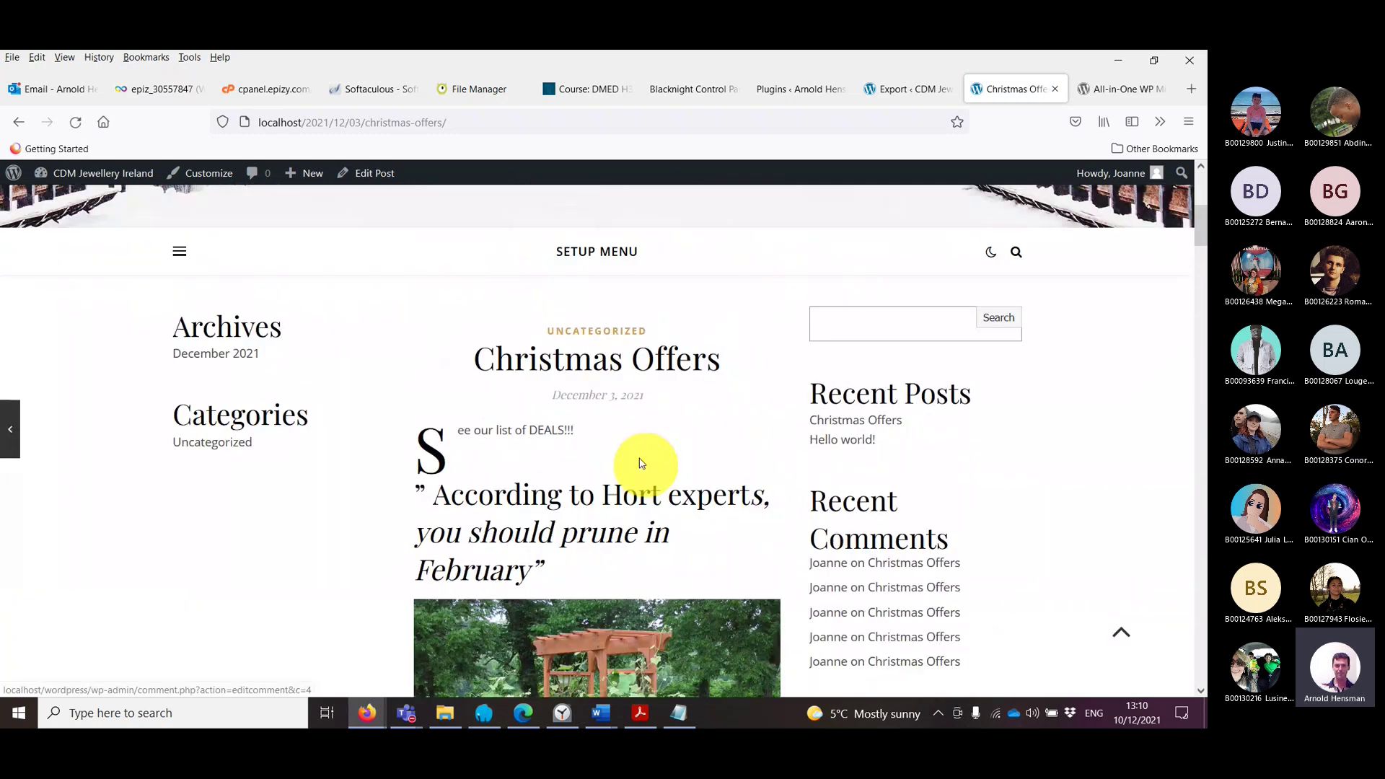
click(925, 105)
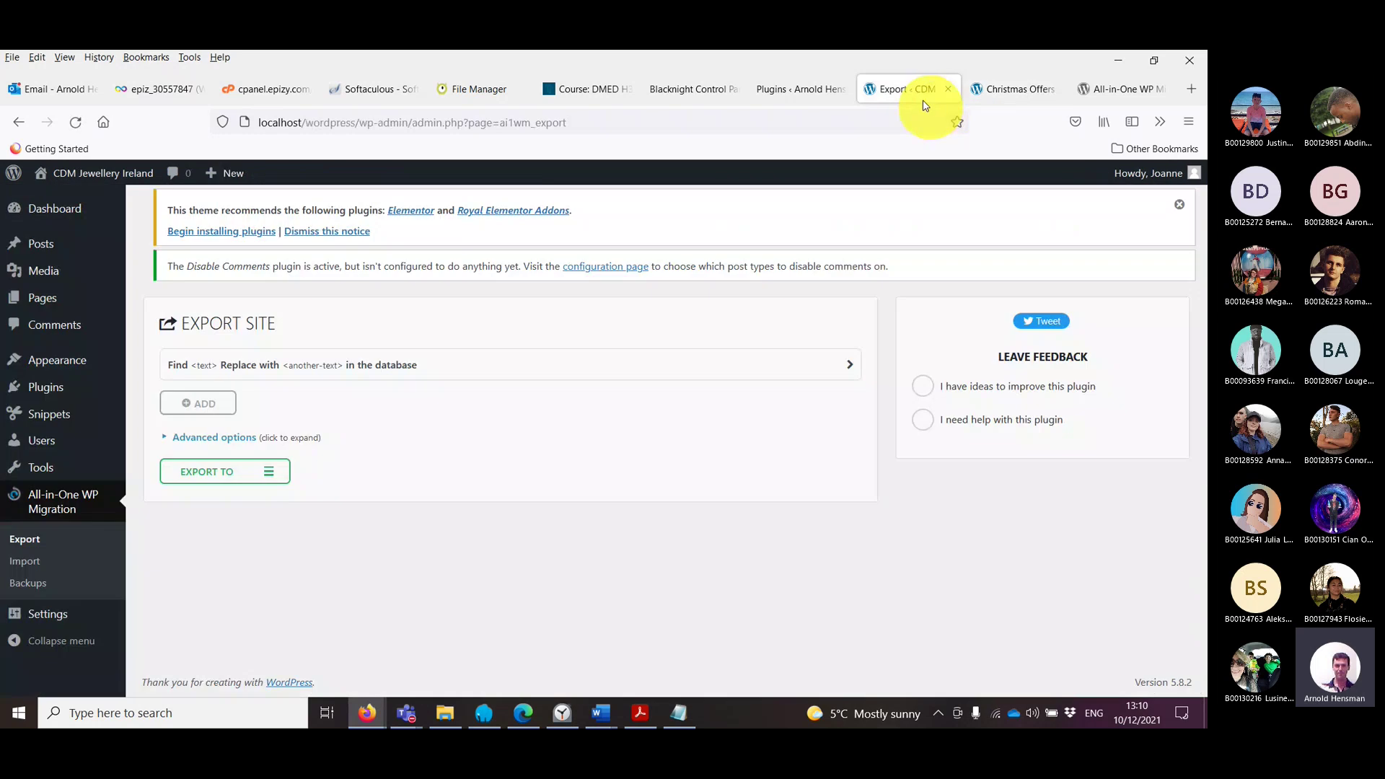
Step: Set Export To File and save the 17 MB localhost .wpress package to disk
click(267, 123)
click(273, 470)
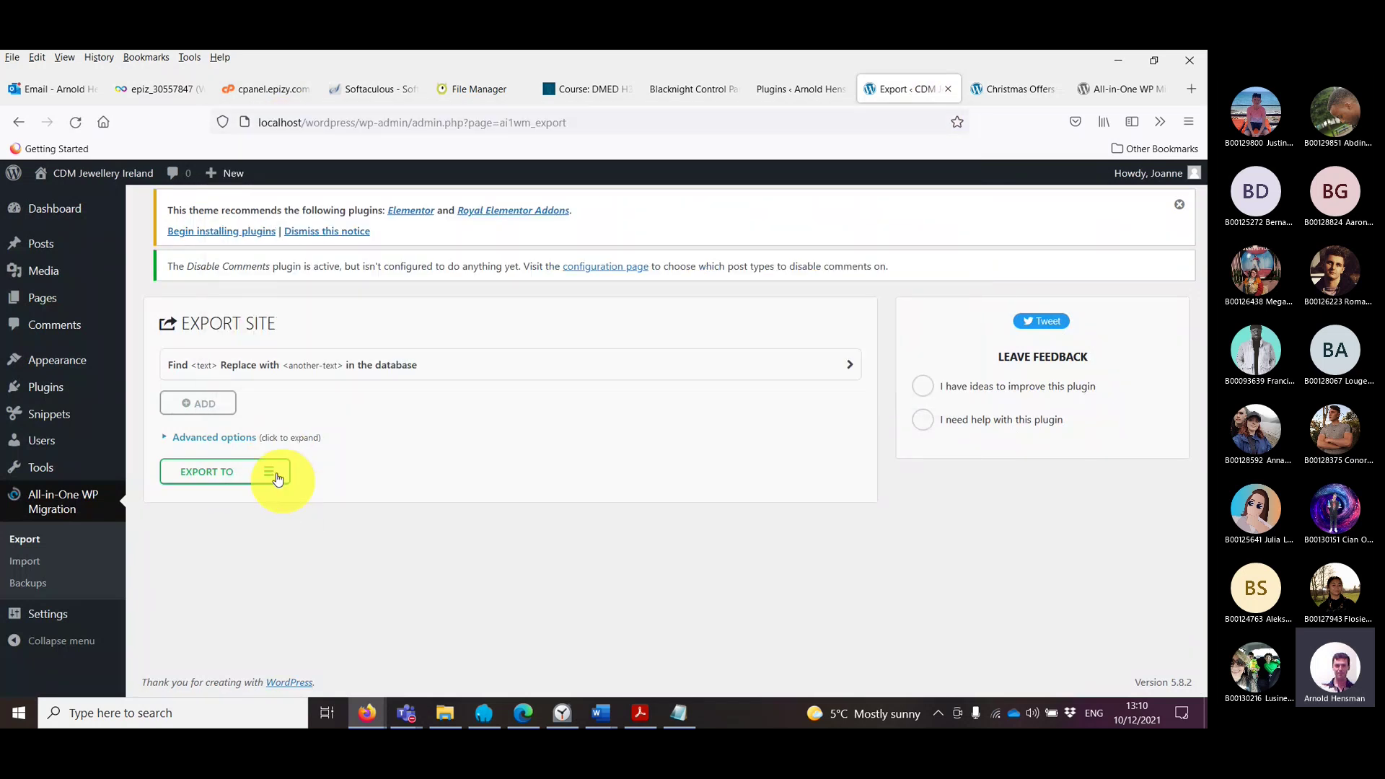
click(272, 472)
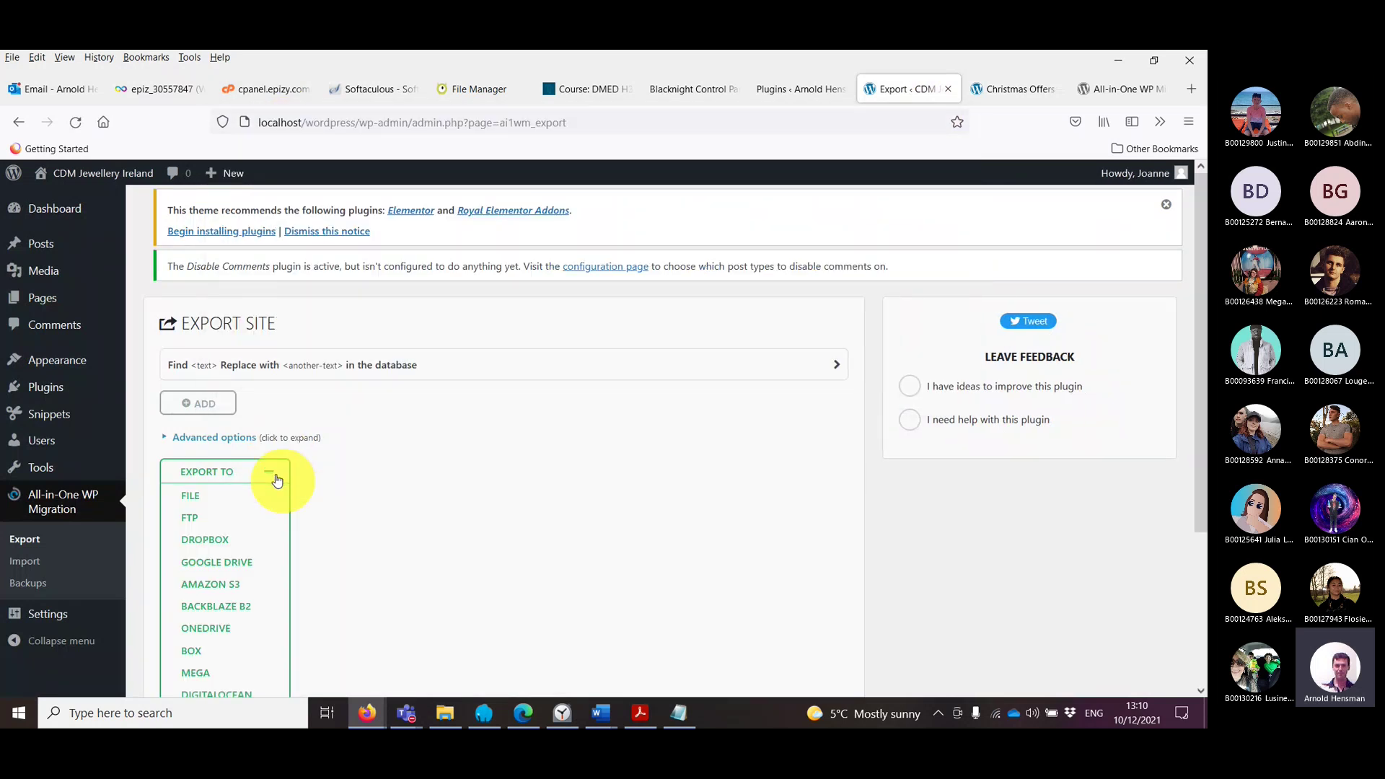
click(195, 497)
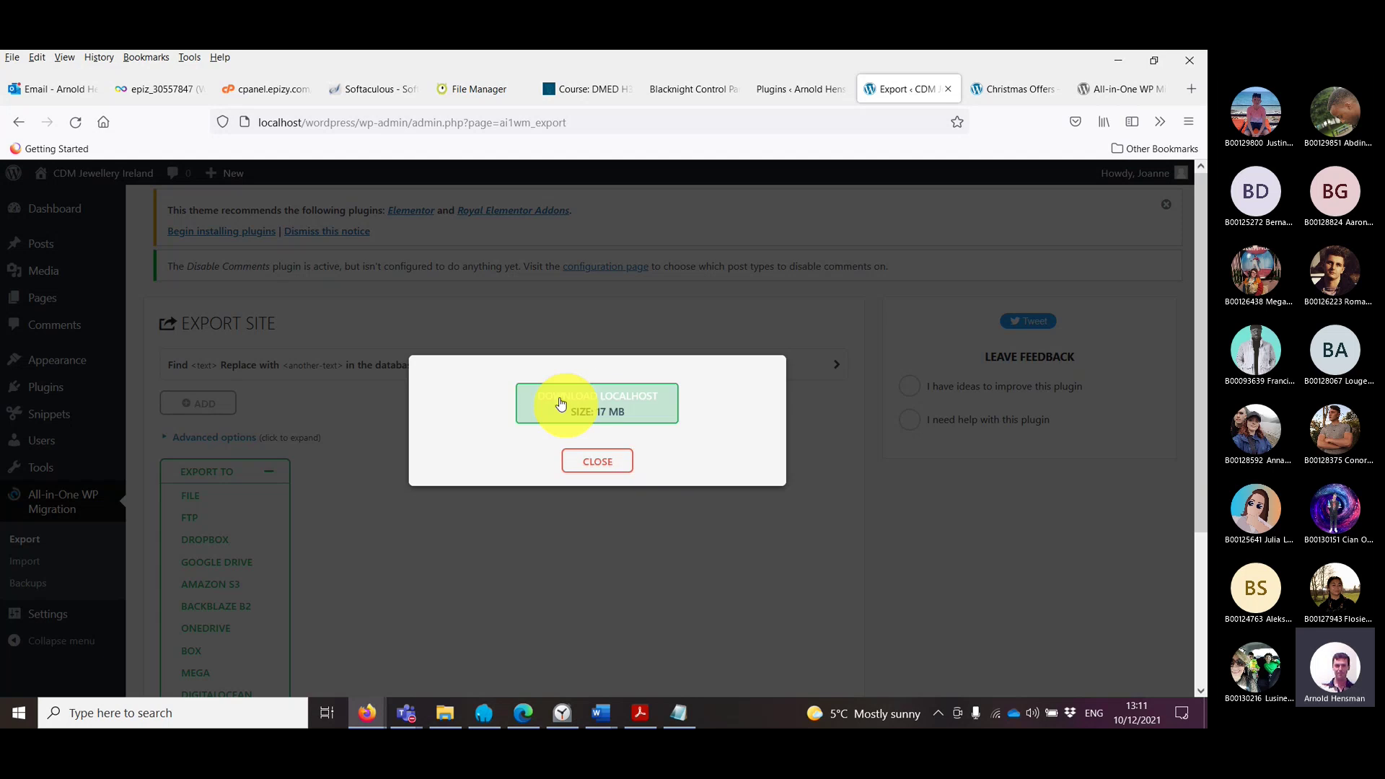
click(617, 408)
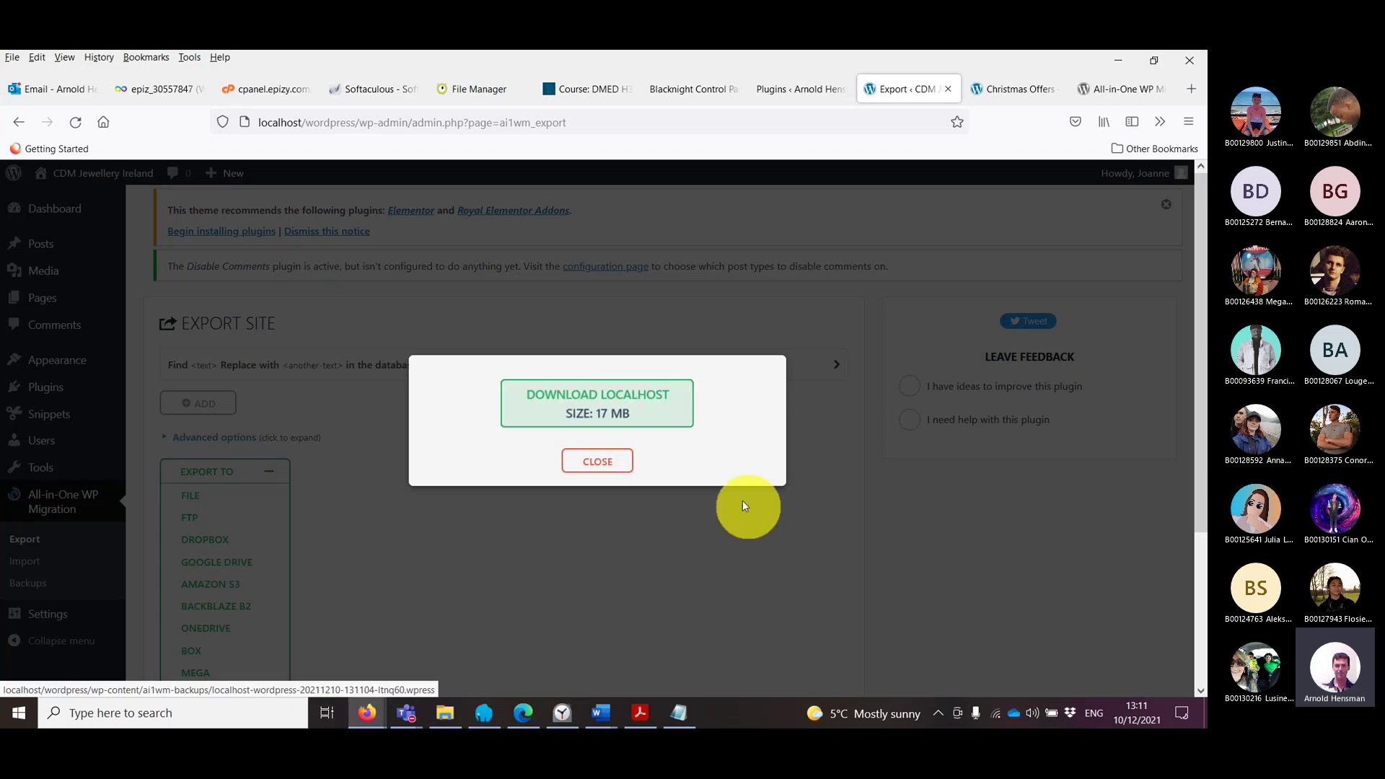
click(652, 402)
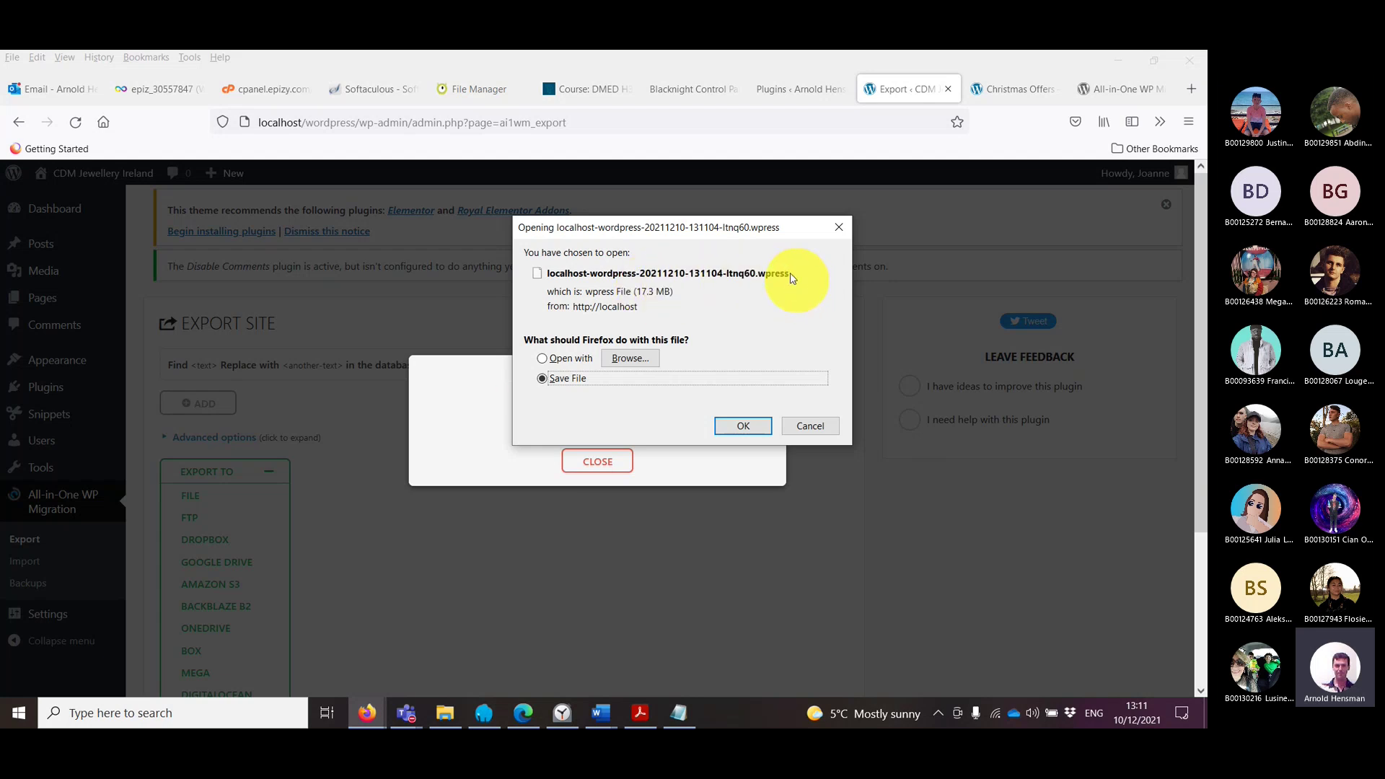
click(753, 430)
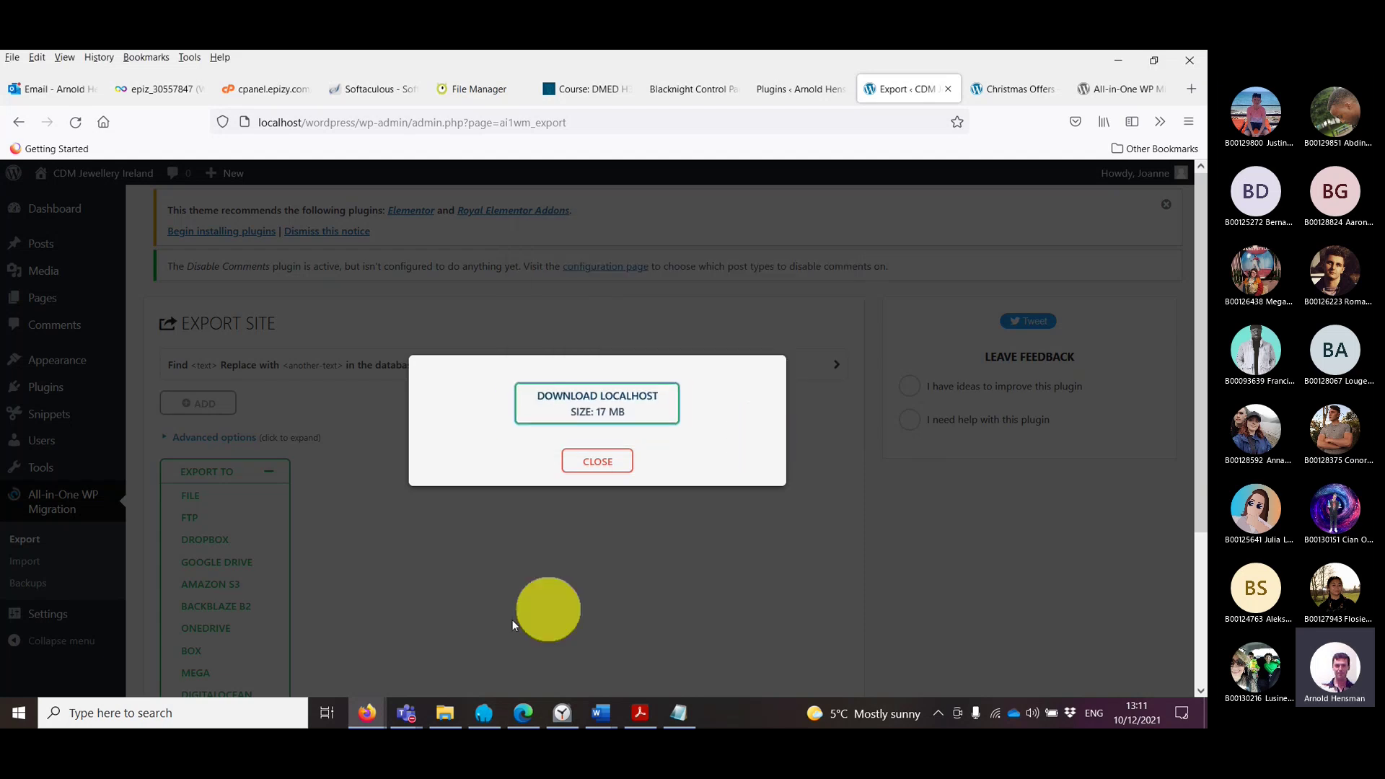
Step: Check Downloads for the 17.2 MB localhost .wpress file and wp_data_cdm_main.sql, then return to Firefox
click(444, 712)
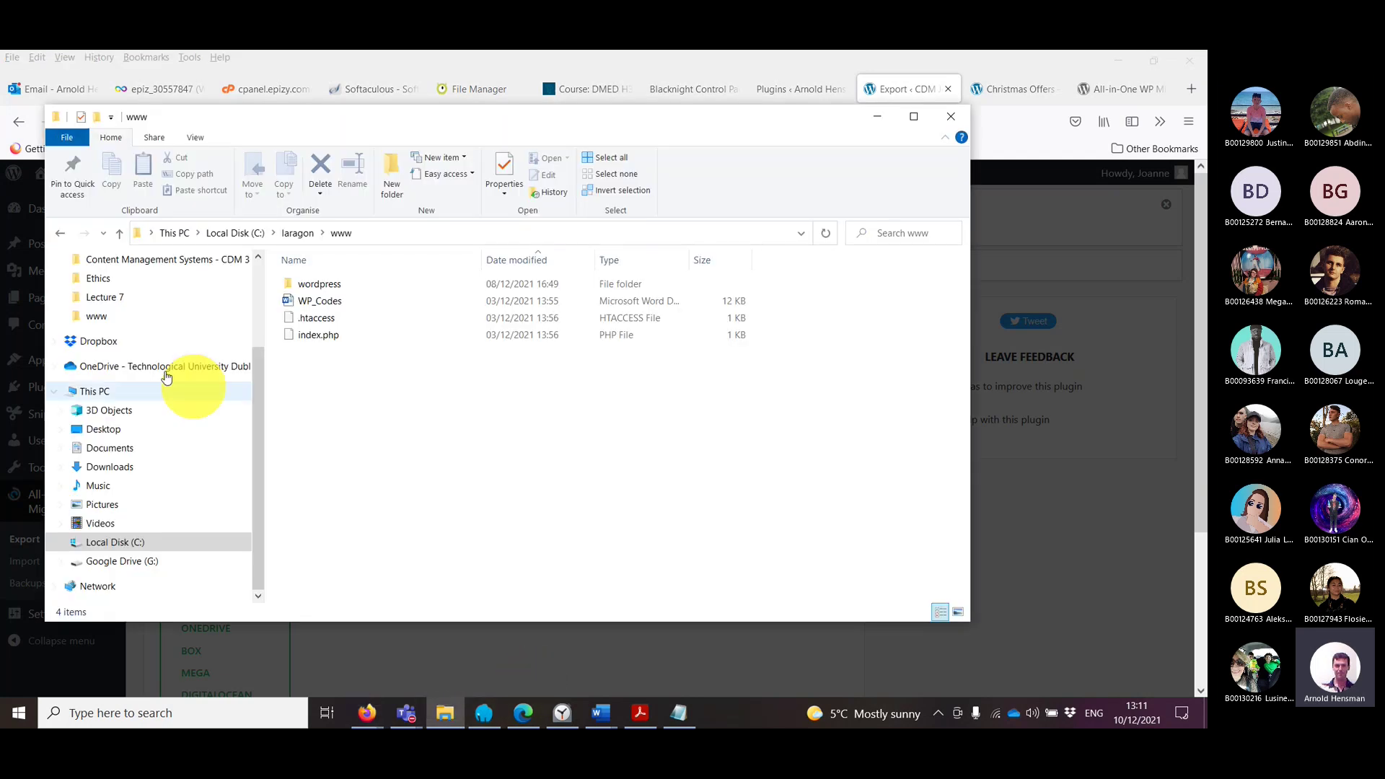
scroll(113, 316, up, 3)
click(114, 310)
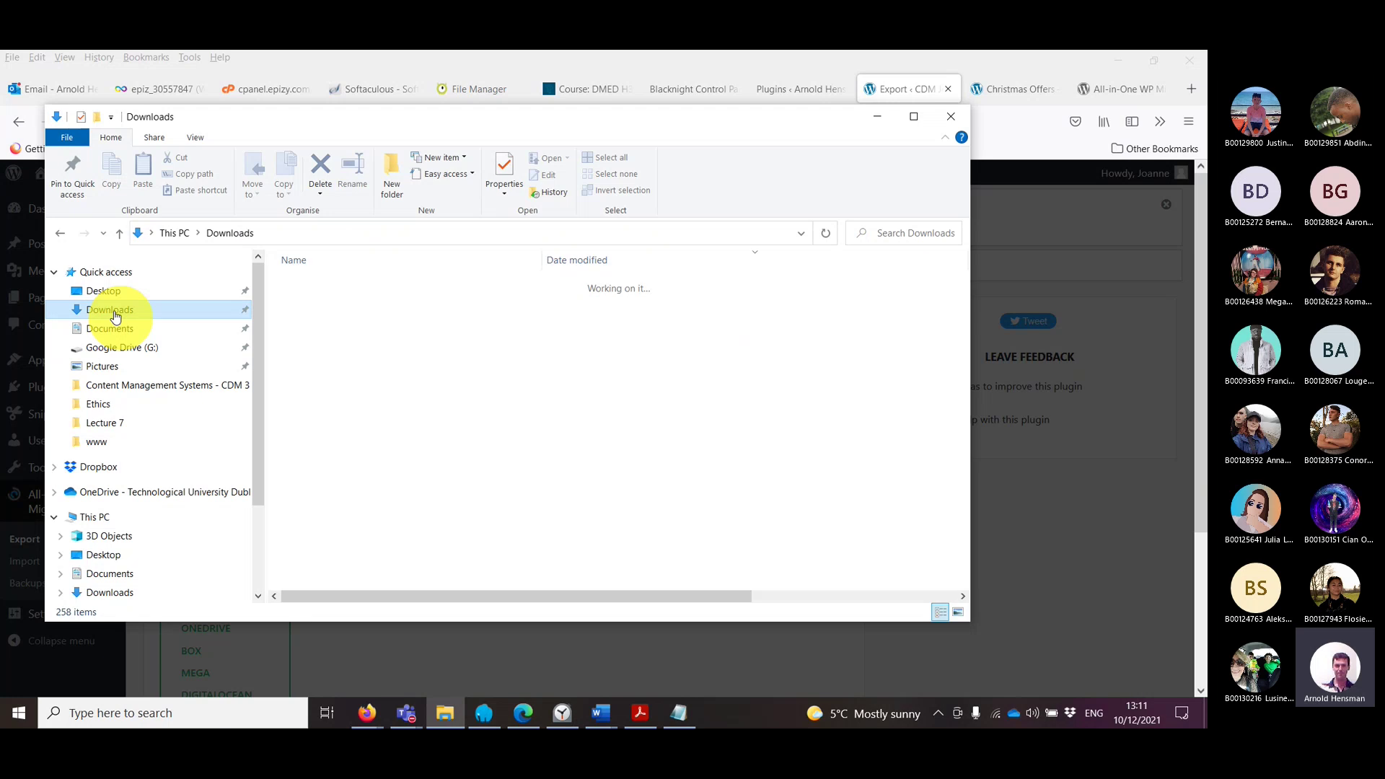
click(348, 304)
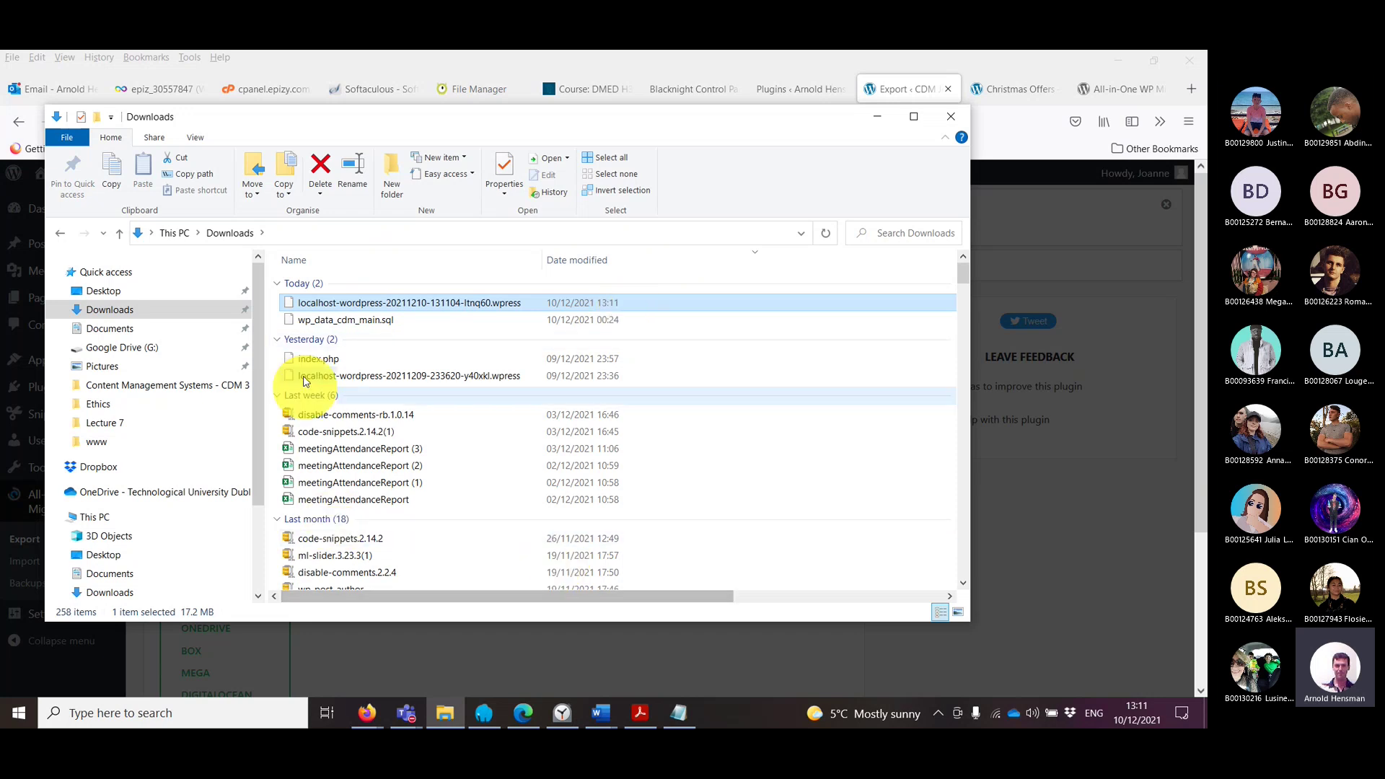
click(374, 322)
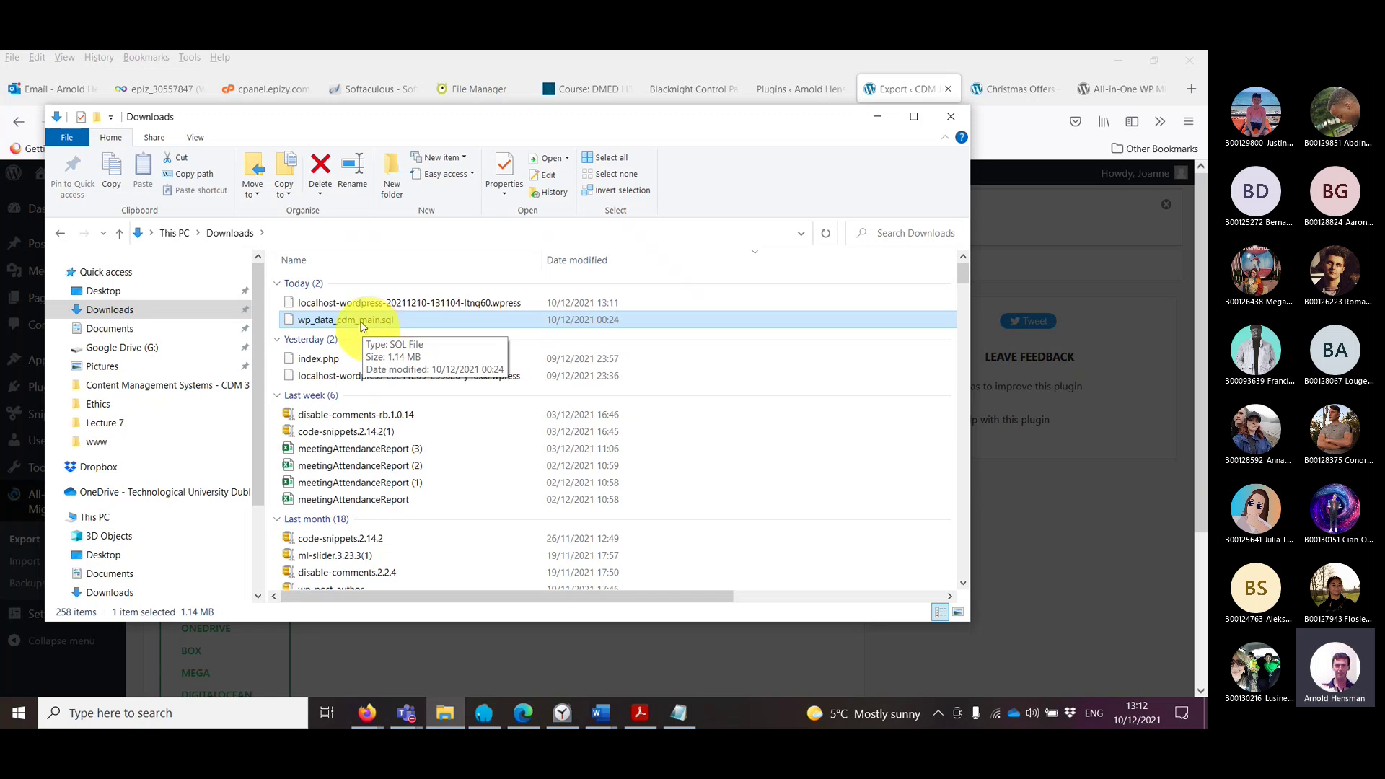
click(382, 303)
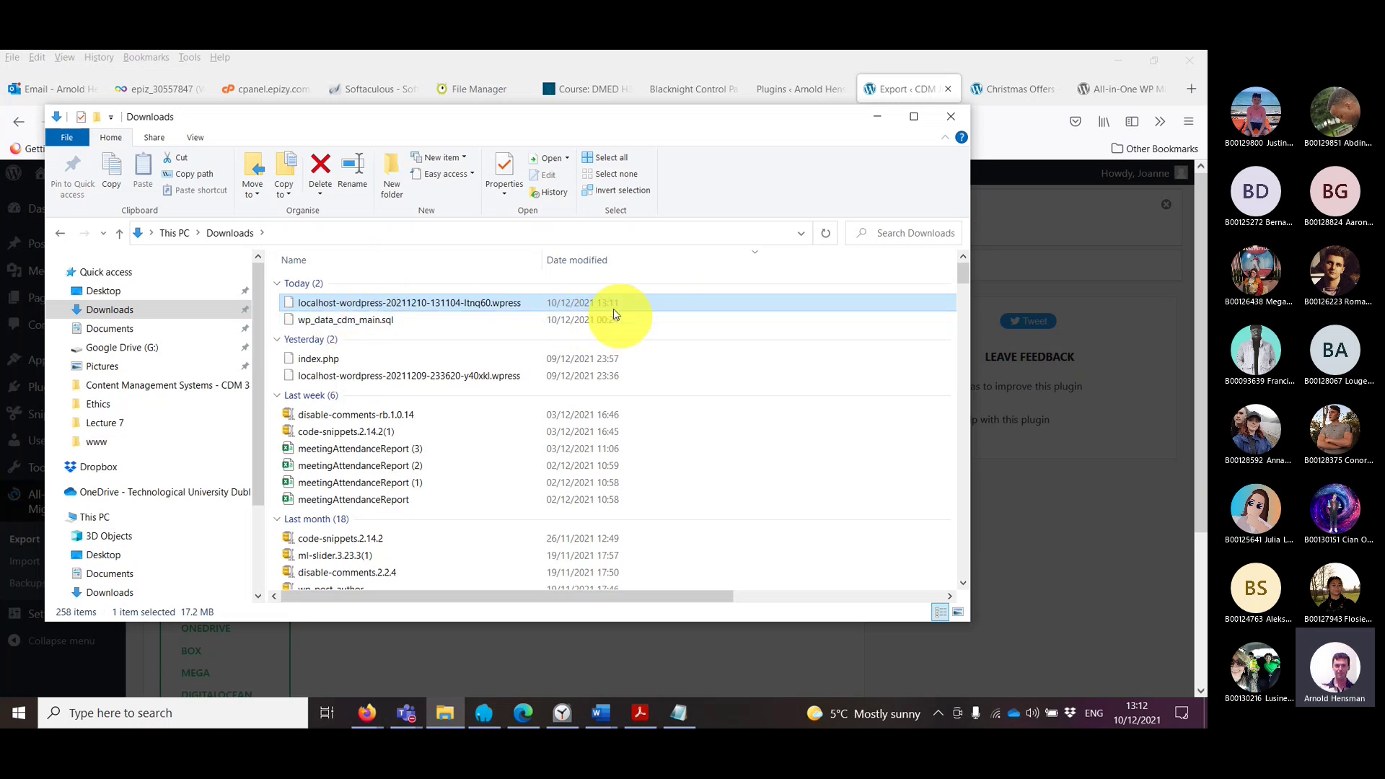
click(20, 327)
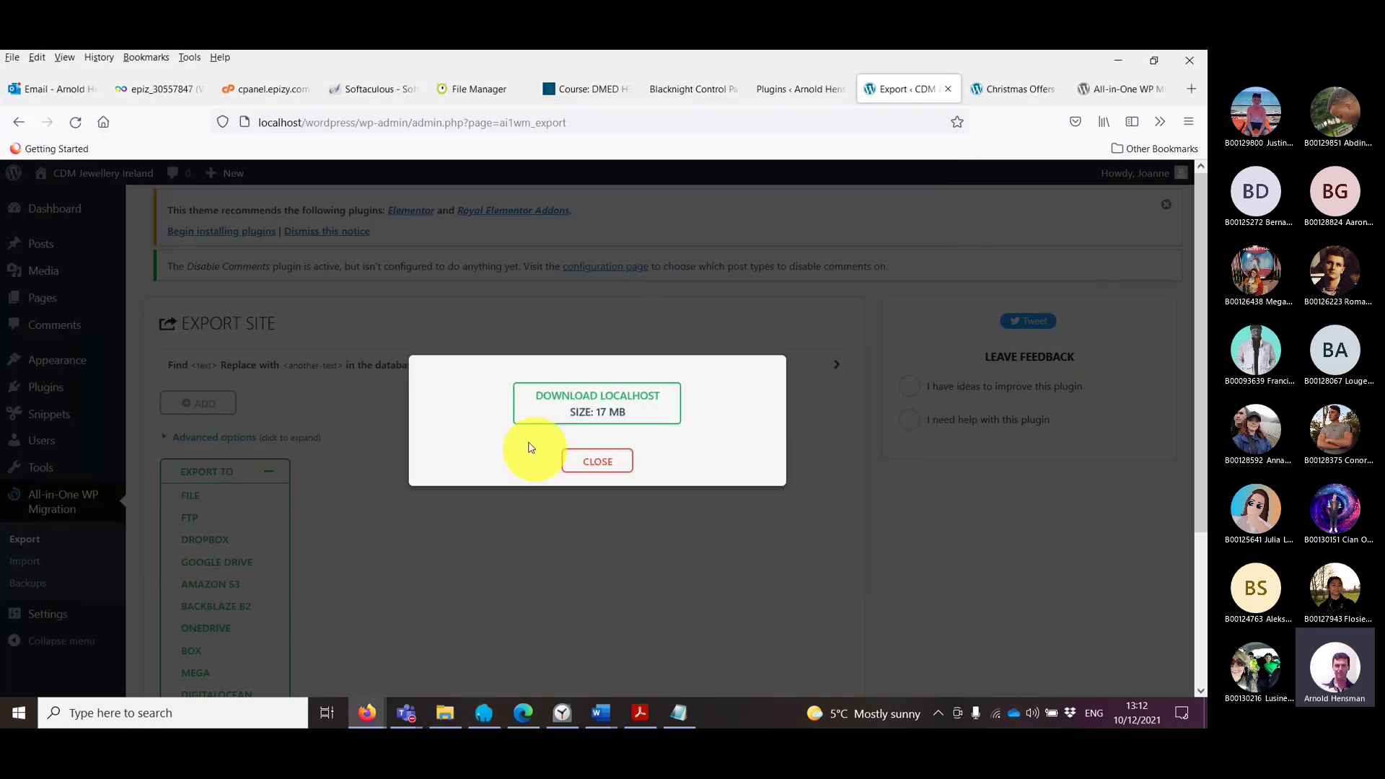
Step: Close the export dialog and move through tabs to the live Plugins page and Blacknight control panel
click(609, 464)
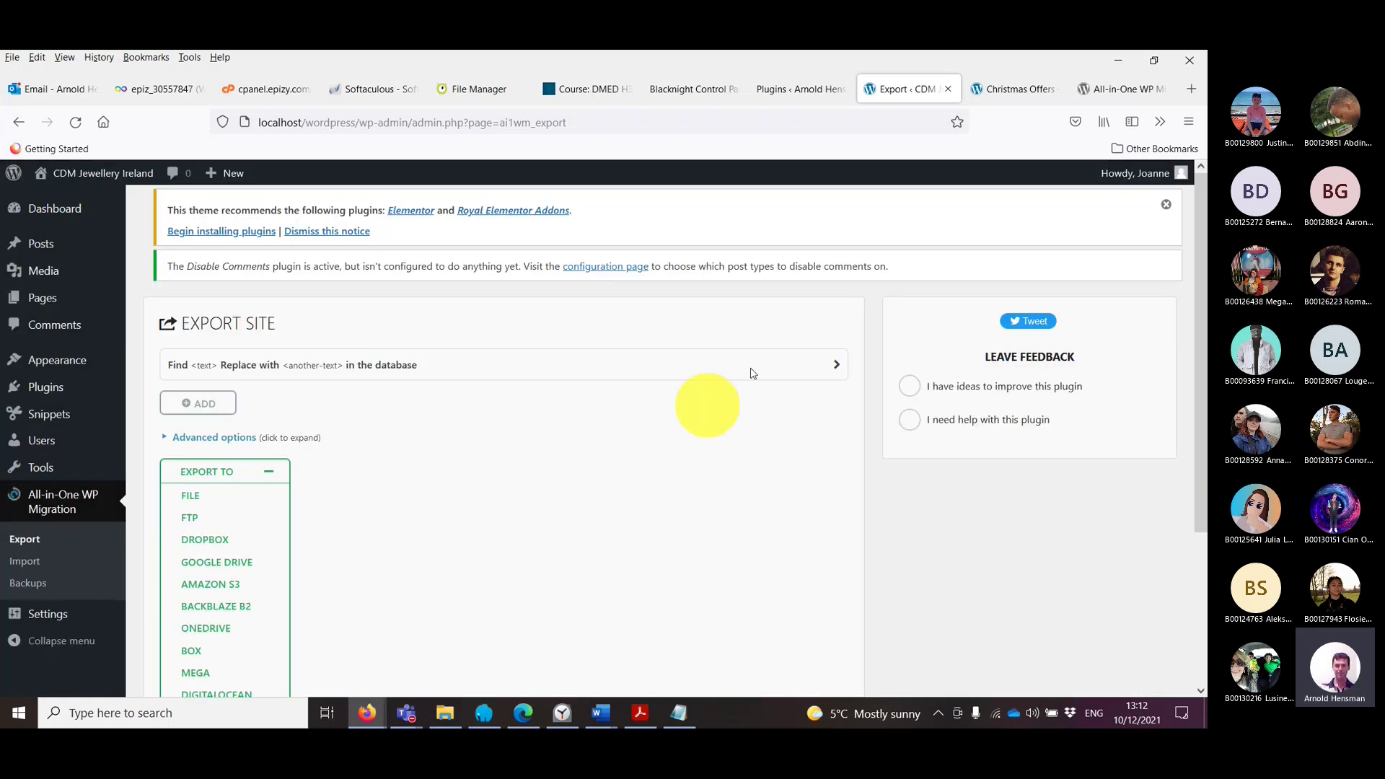
click(300, 130)
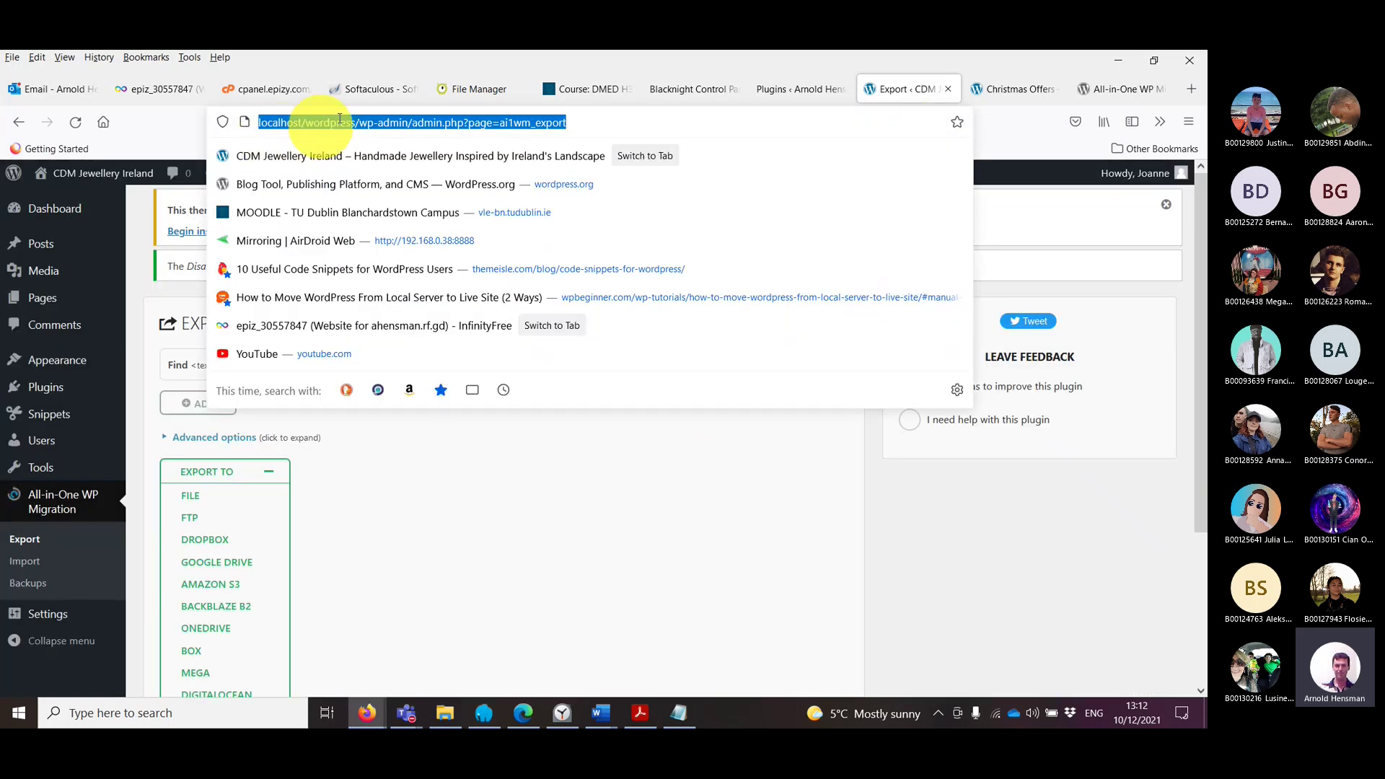
click(988, 97)
click(919, 90)
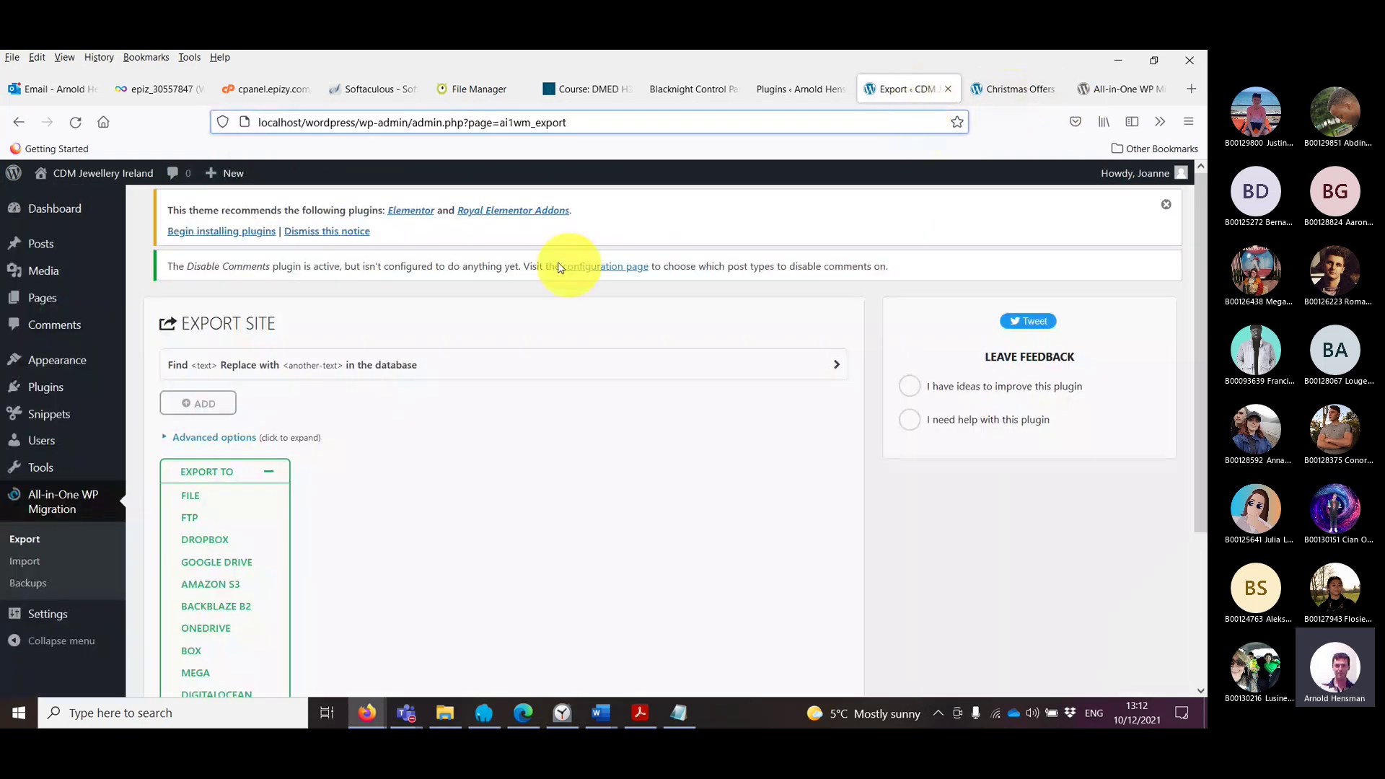
click(793, 90)
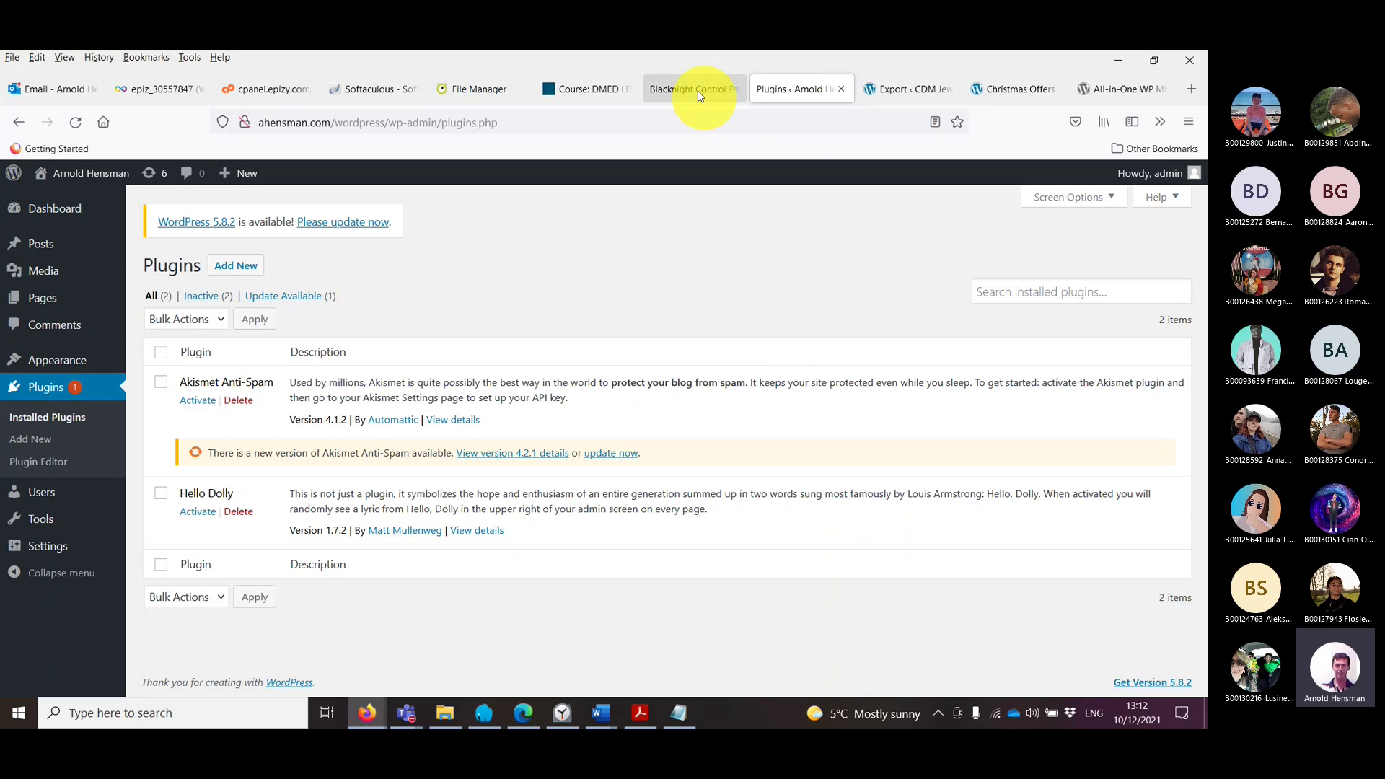
click(695, 92)
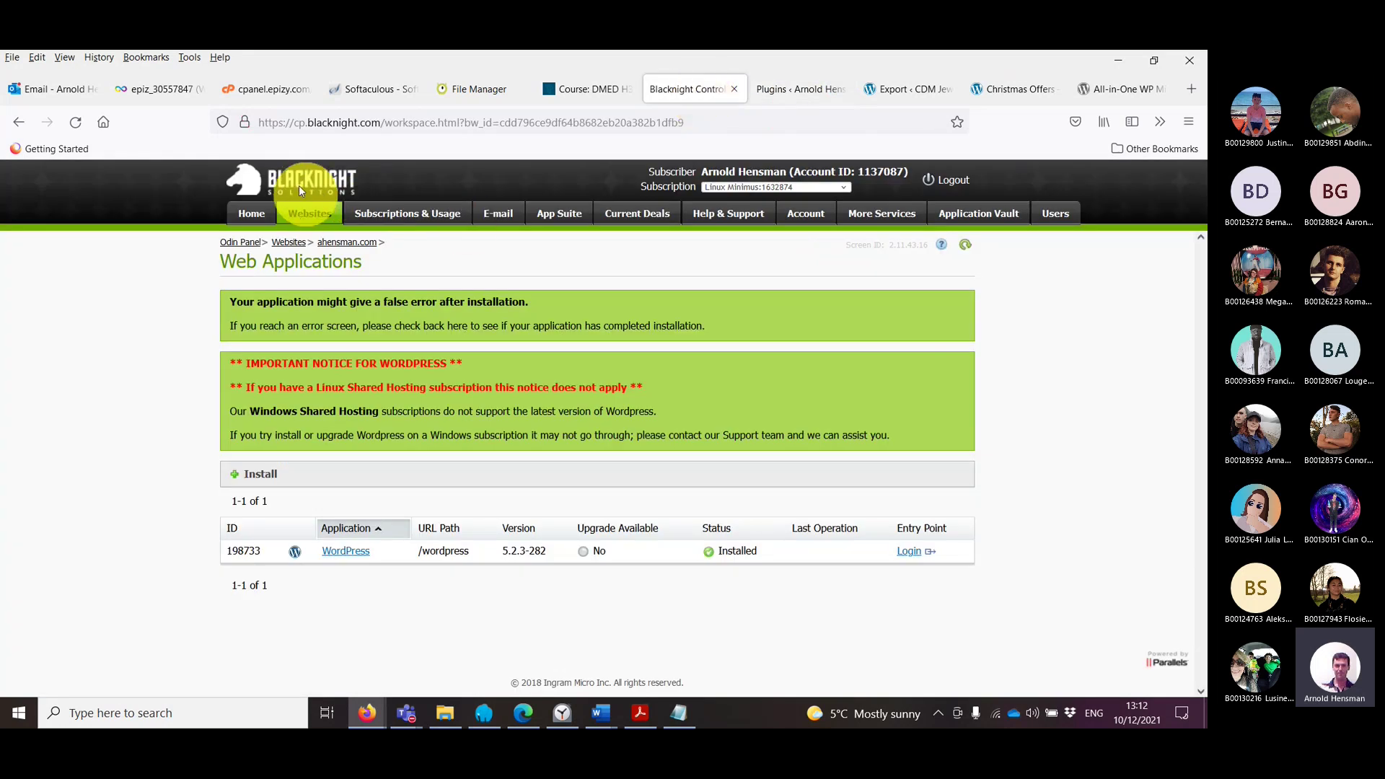
click(155, 90)
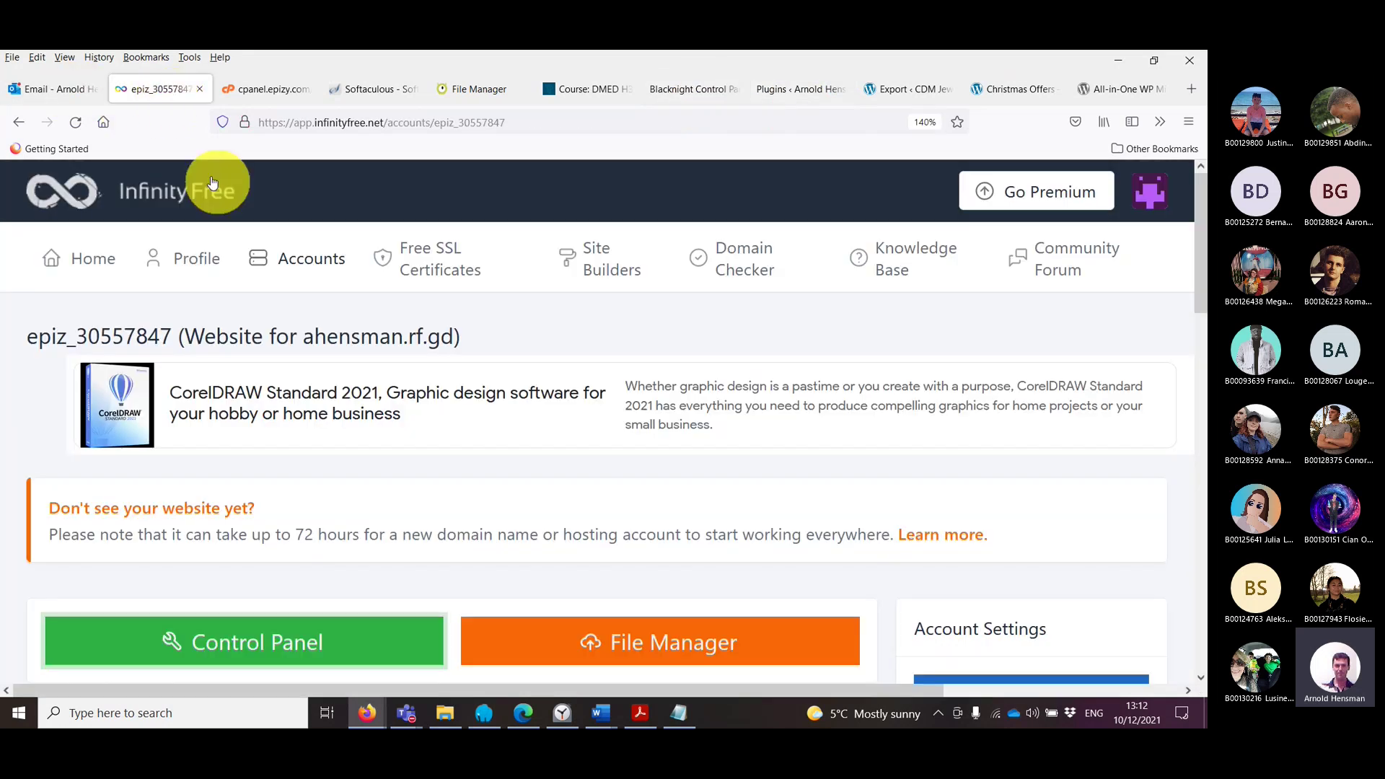
scroll(318, 556, down, 3)
scroll(318, 548, up, 1)
scroll(314, 554, up, 2)
scroll(314, 554, down, 5)
scroll(314, 554, down, 4)
scroll(312, 556, up, 6)
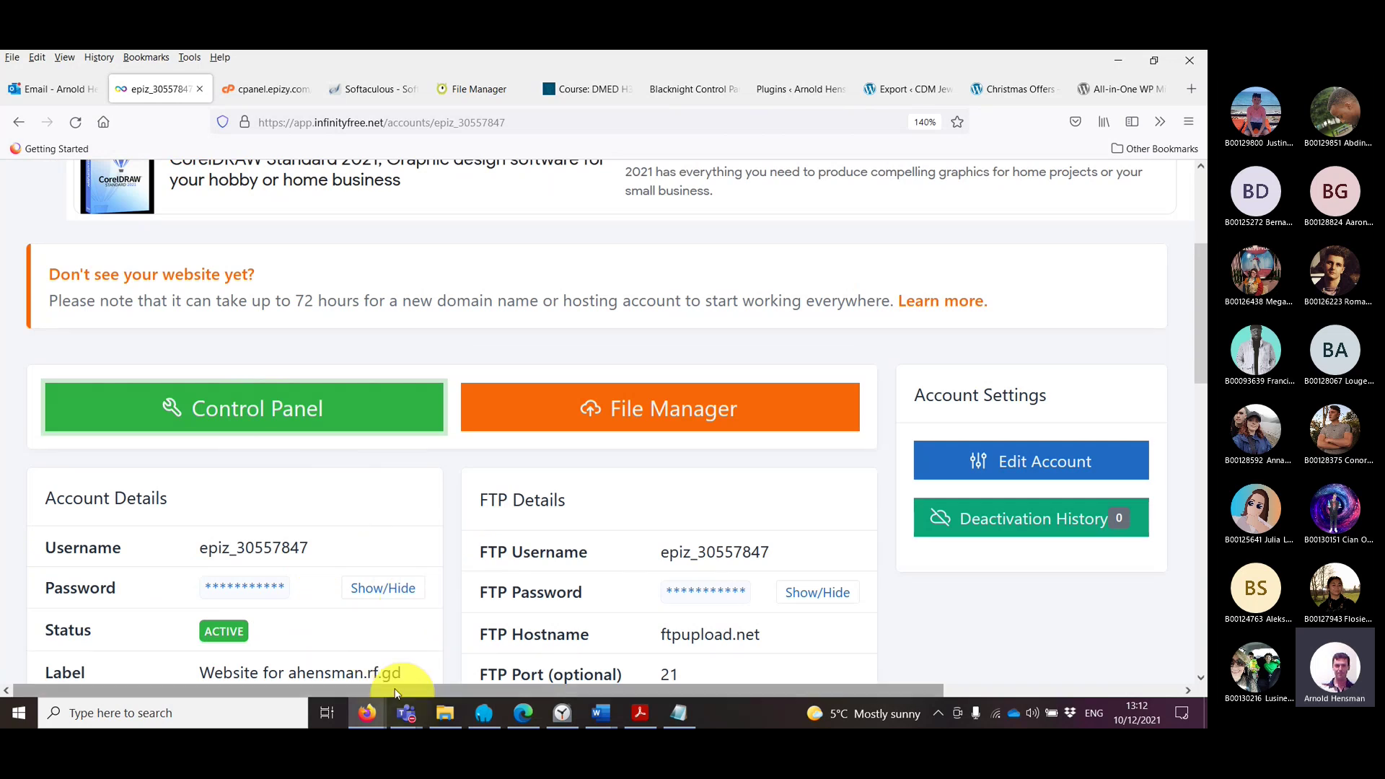
click(380, 716)
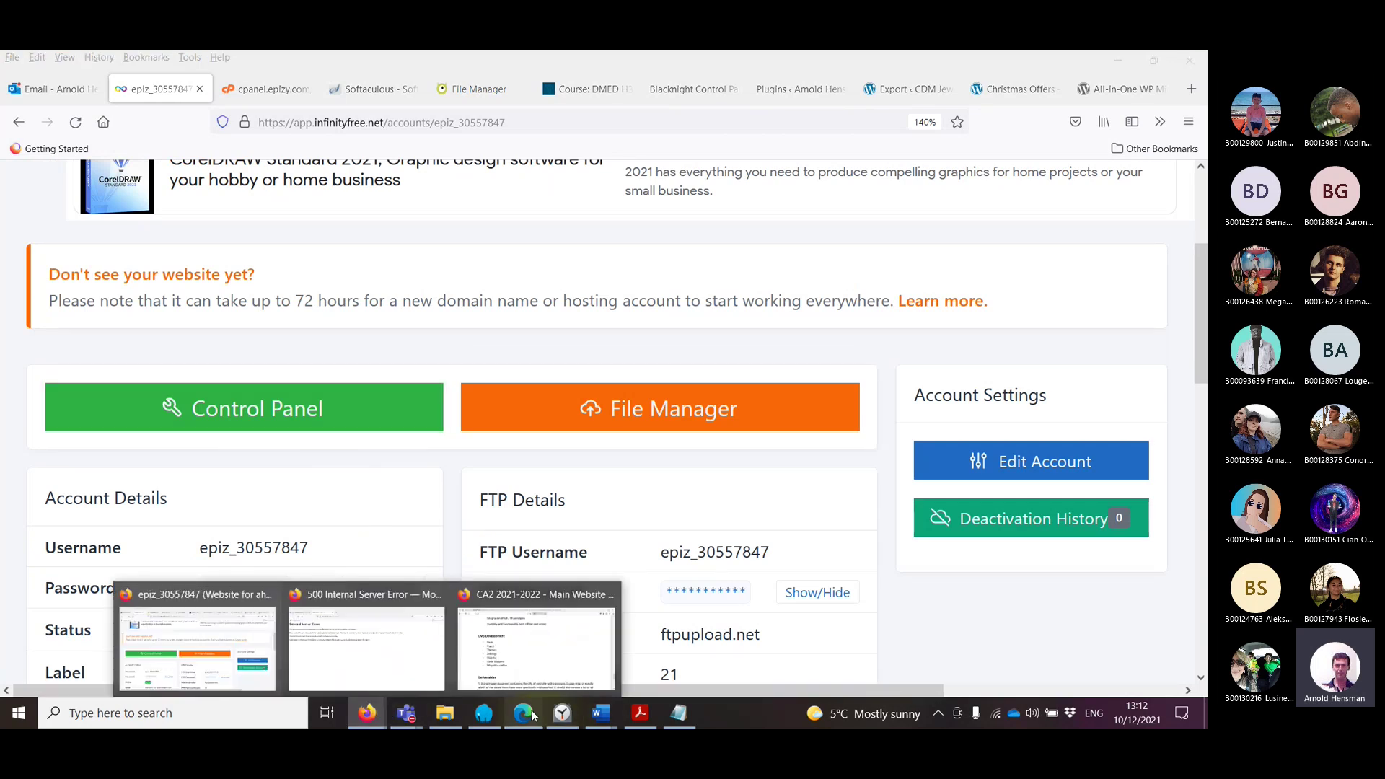
click(533, 715)
click(137, 63)
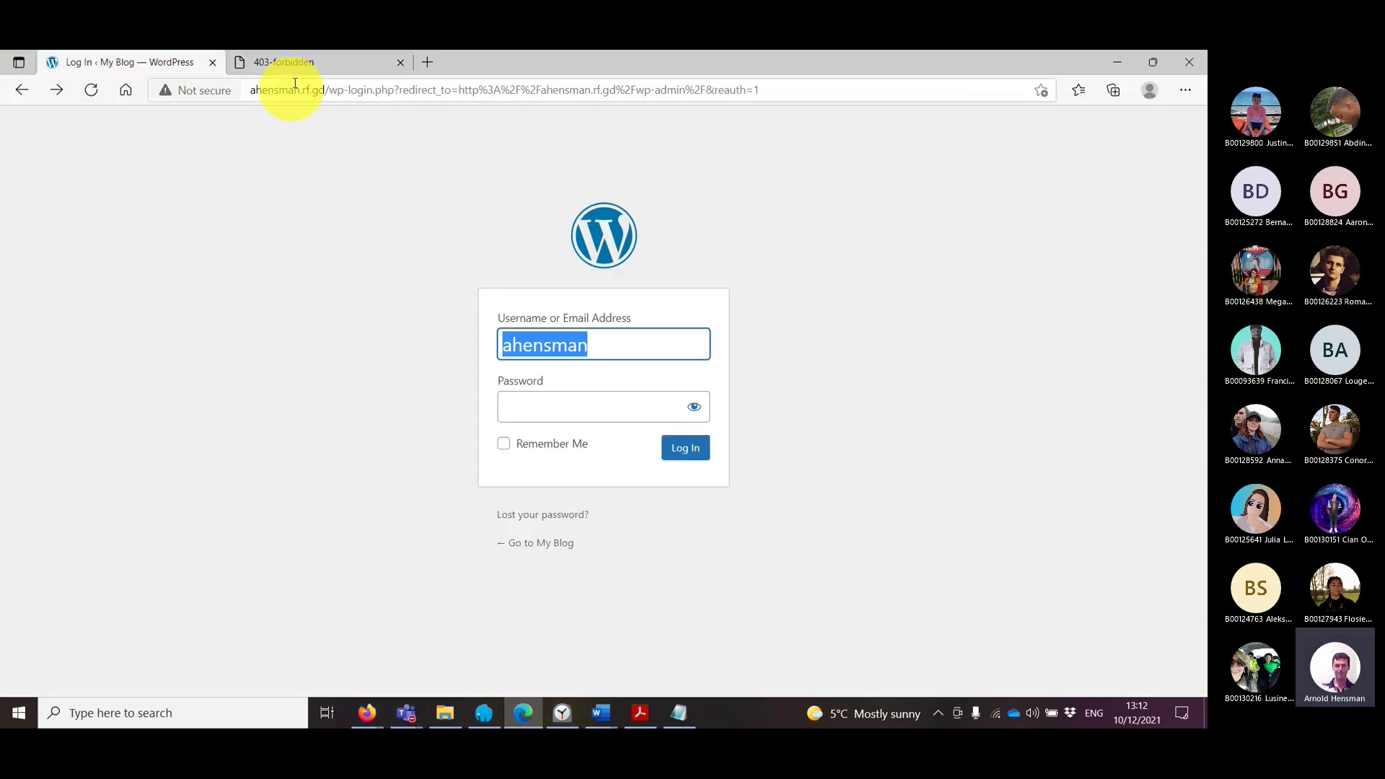
drag(302, 89, 249, 89)
drag(130, 89, 659, 303)
click(588, 326)
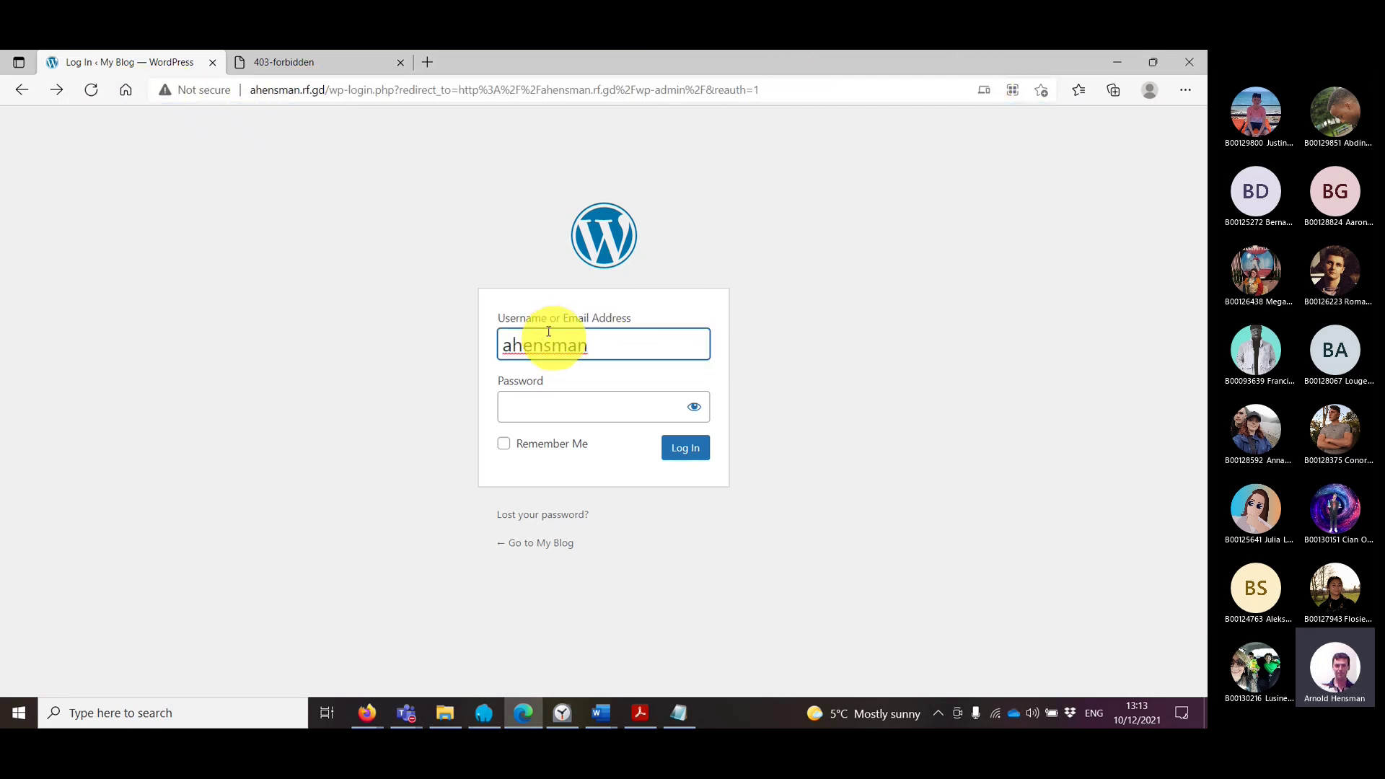
click(541, 403)
click(309, 63)
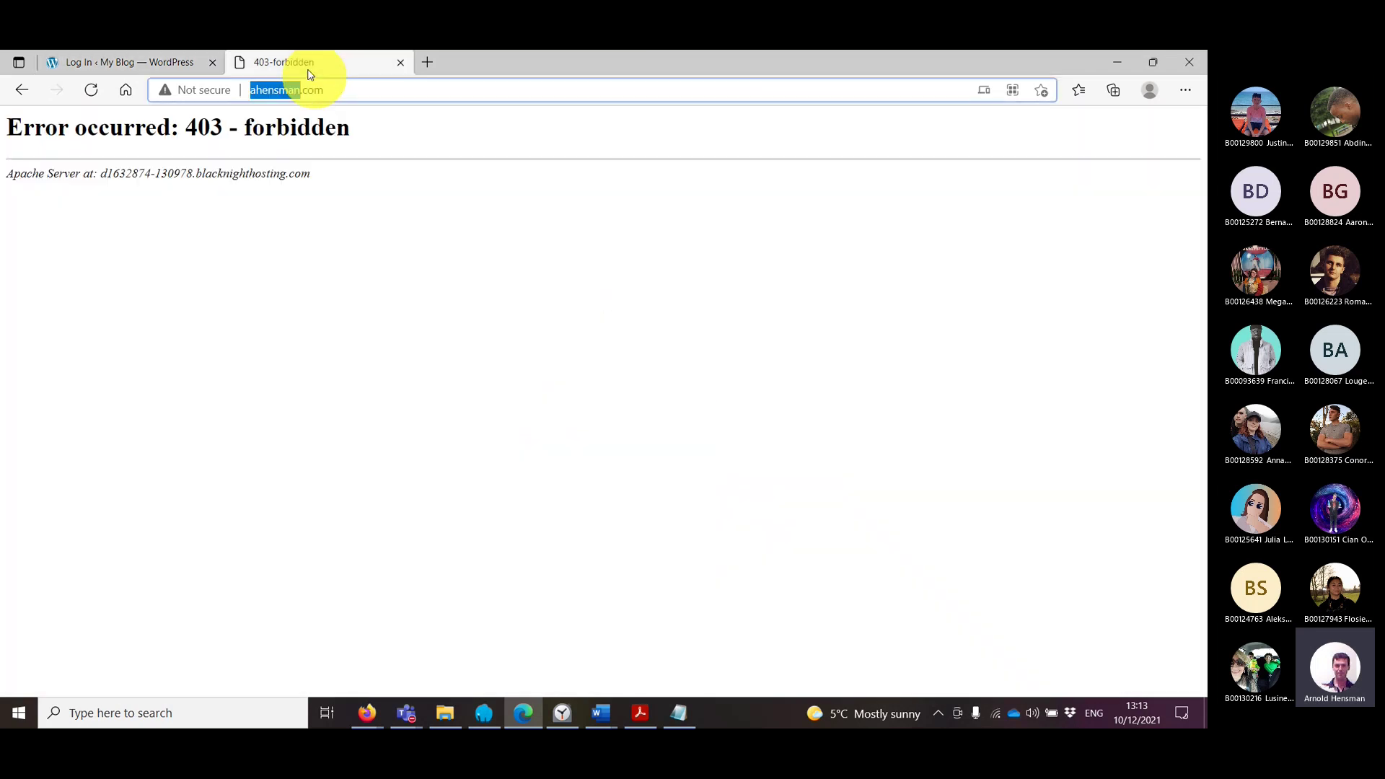
click(154, 60)
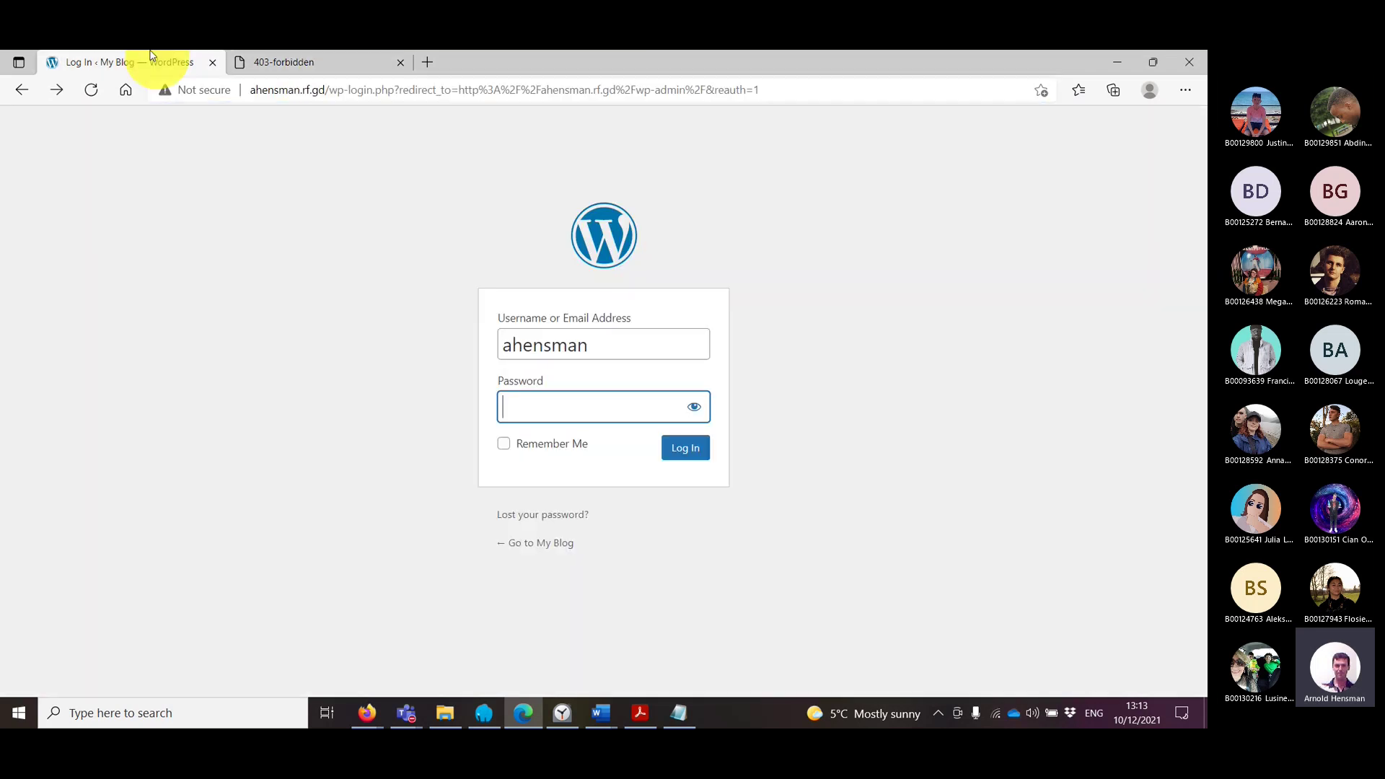
click(1113, 63)
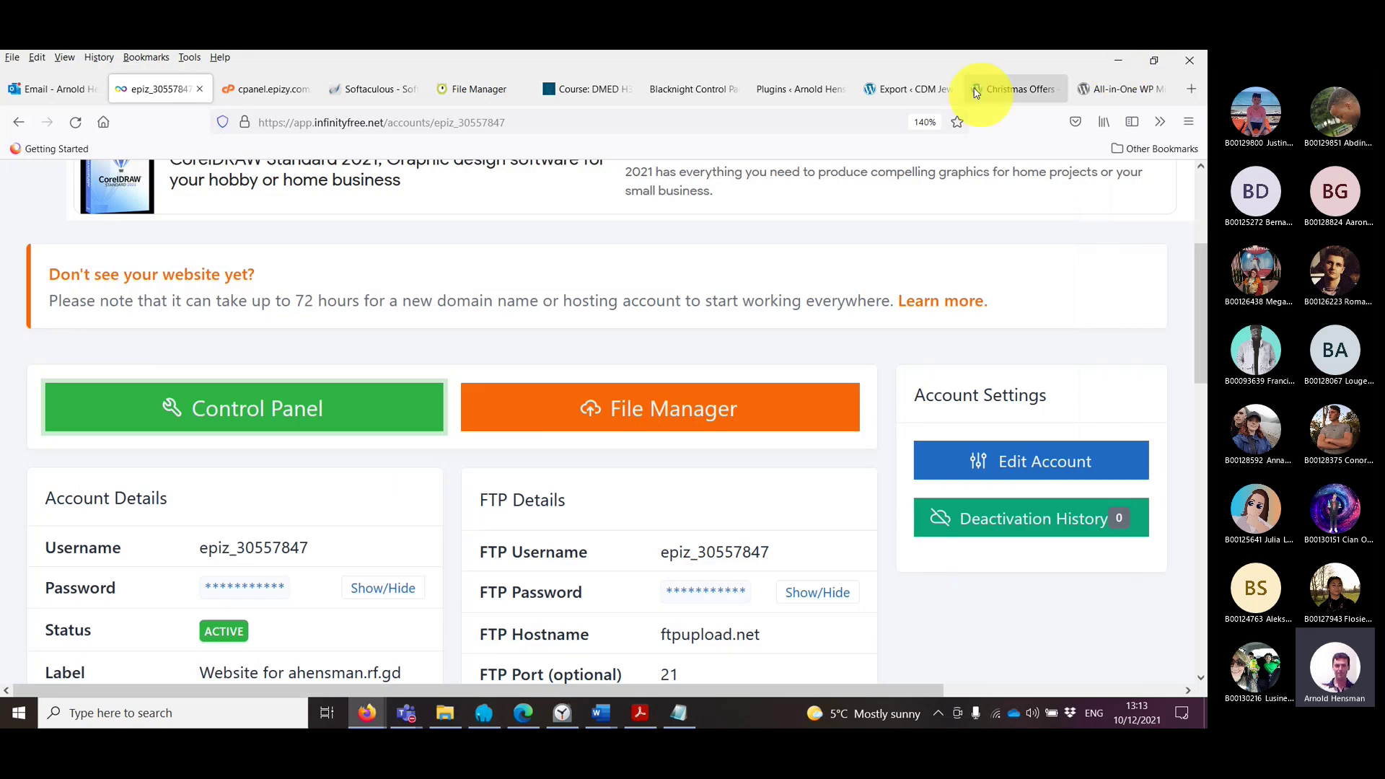
click(703, 99)
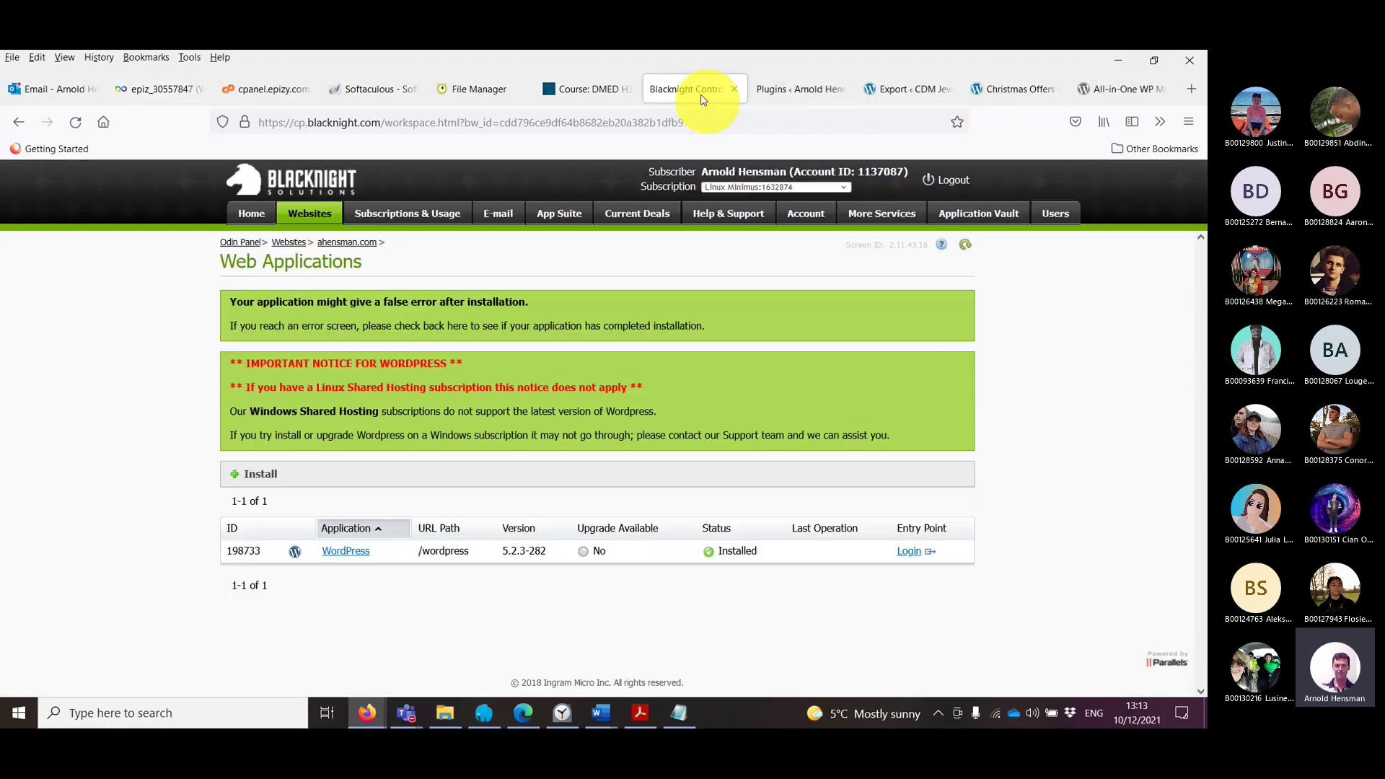
Step: Compare the live ahensman.com/wordpress admin address with the rf.gd login page address
click(773, 91)
drag(260, 123, 331, 124)
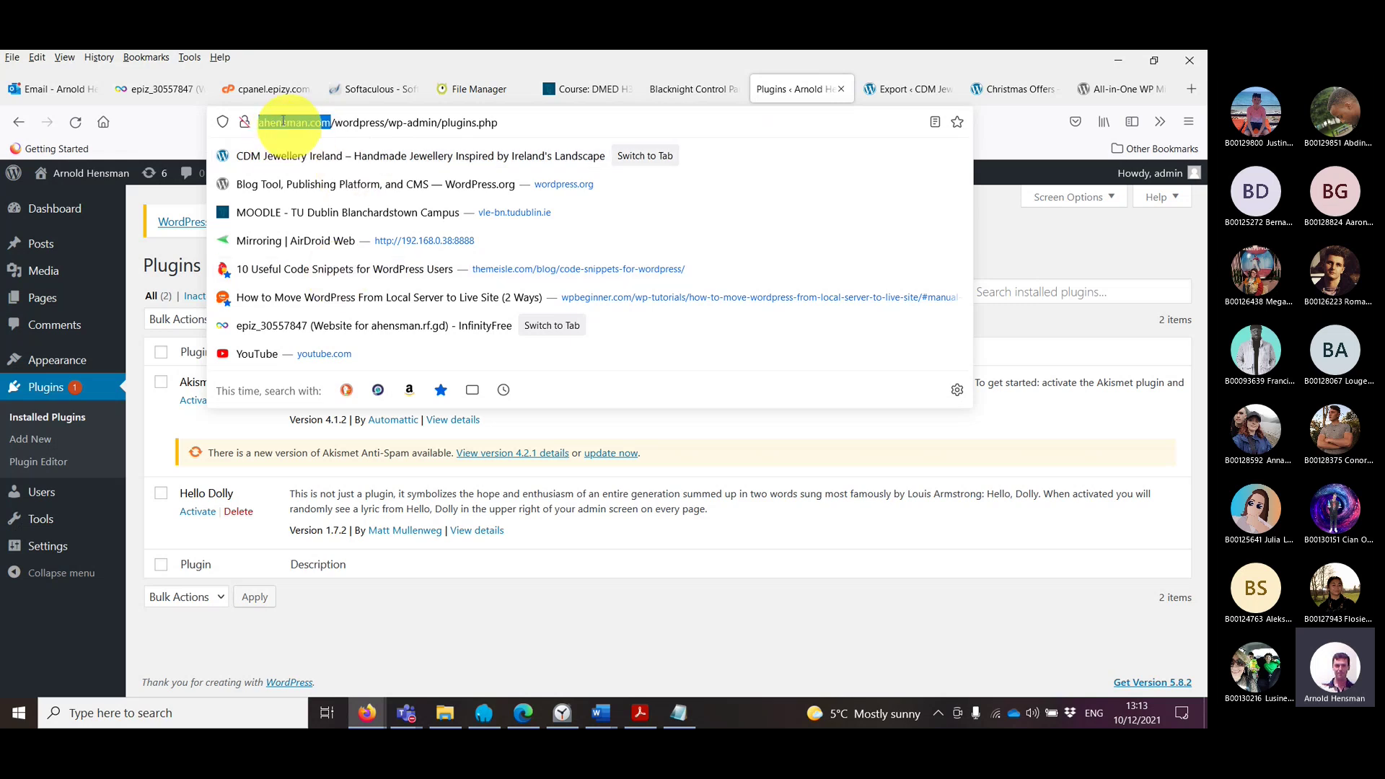
drag(334, 122, 448, 123)
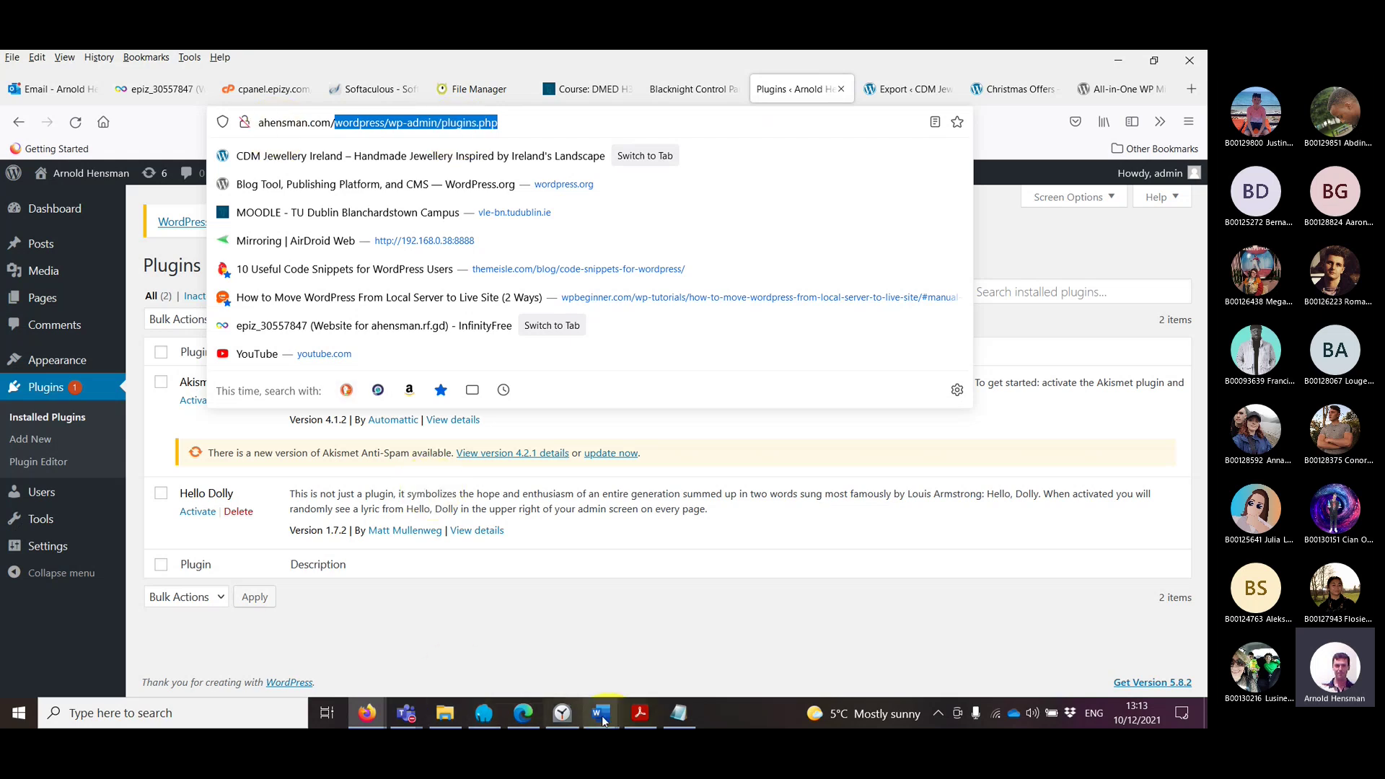
click(523, 712)
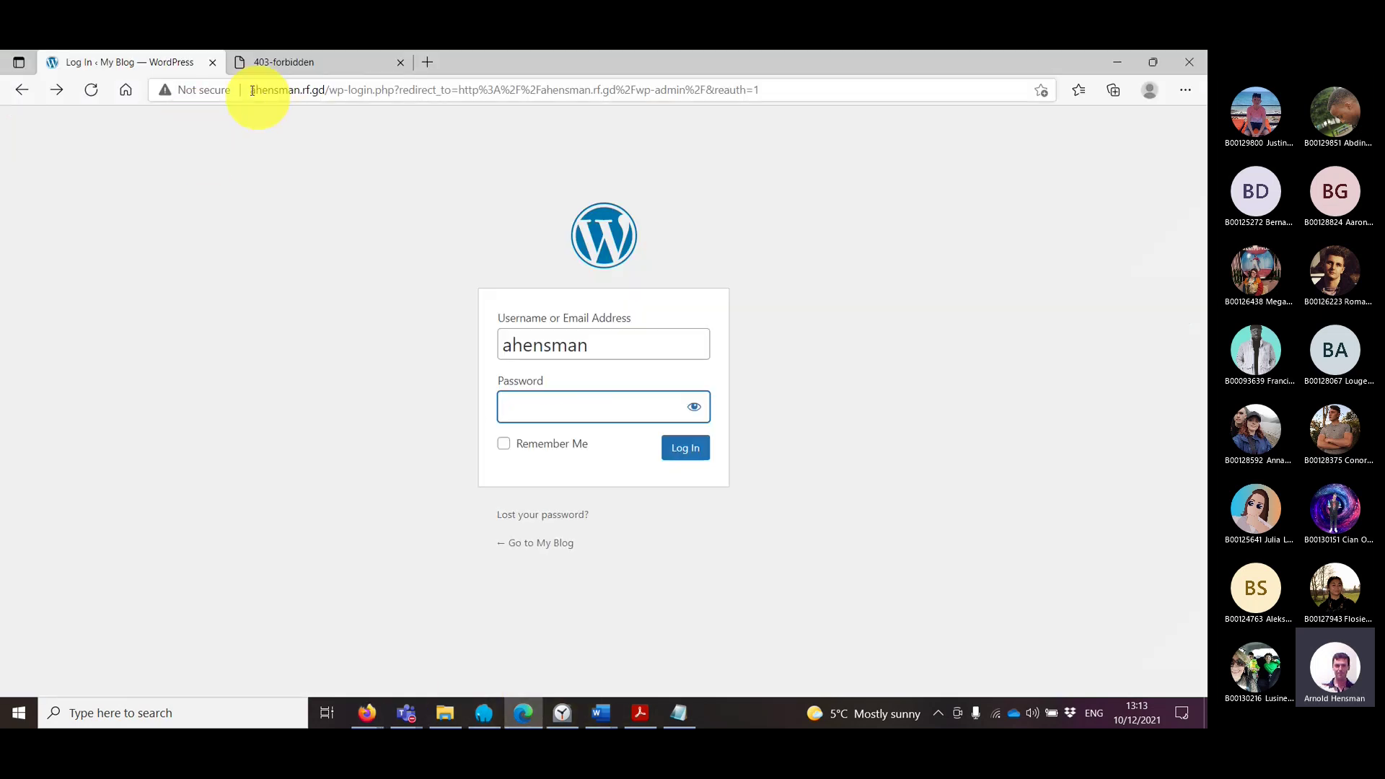
drag(252, 90, 798, 77)
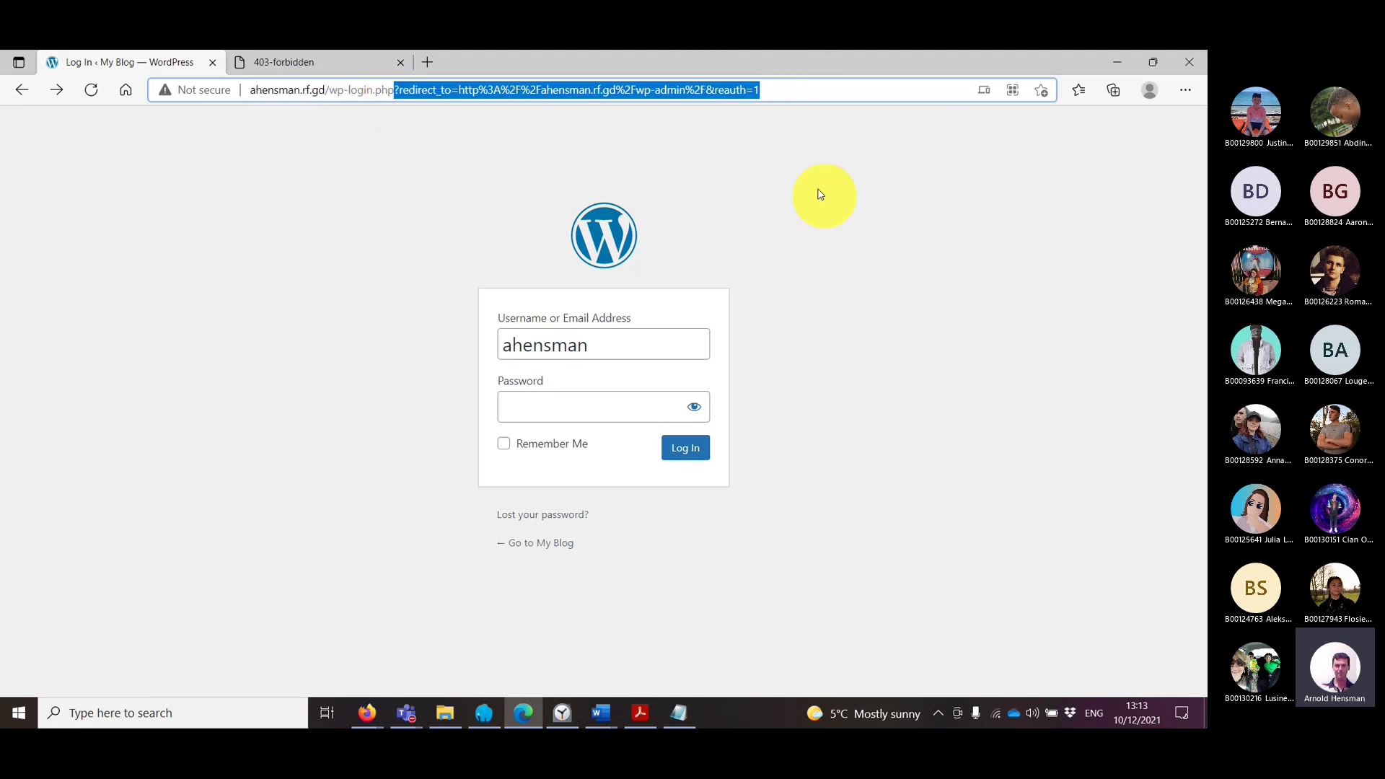
double_click(271, 93)
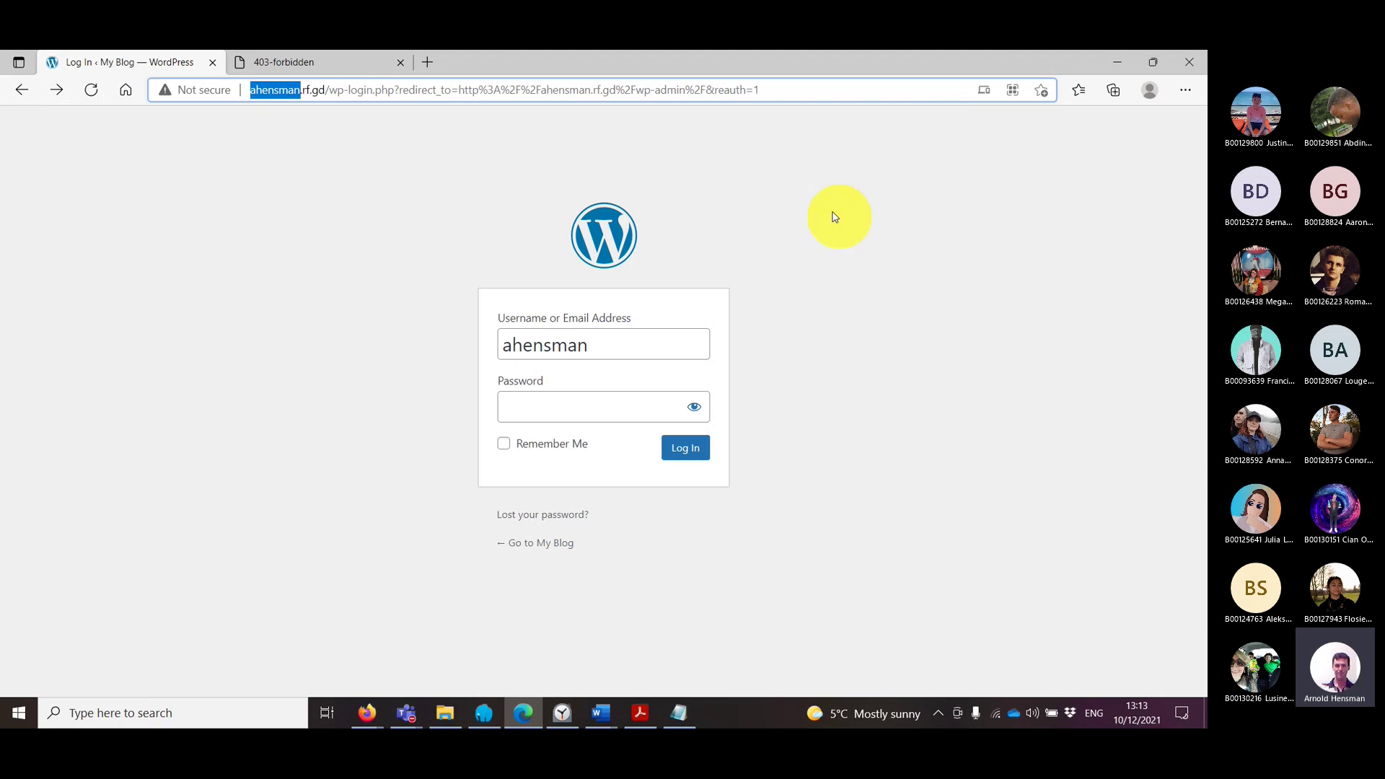
click(367, 713)
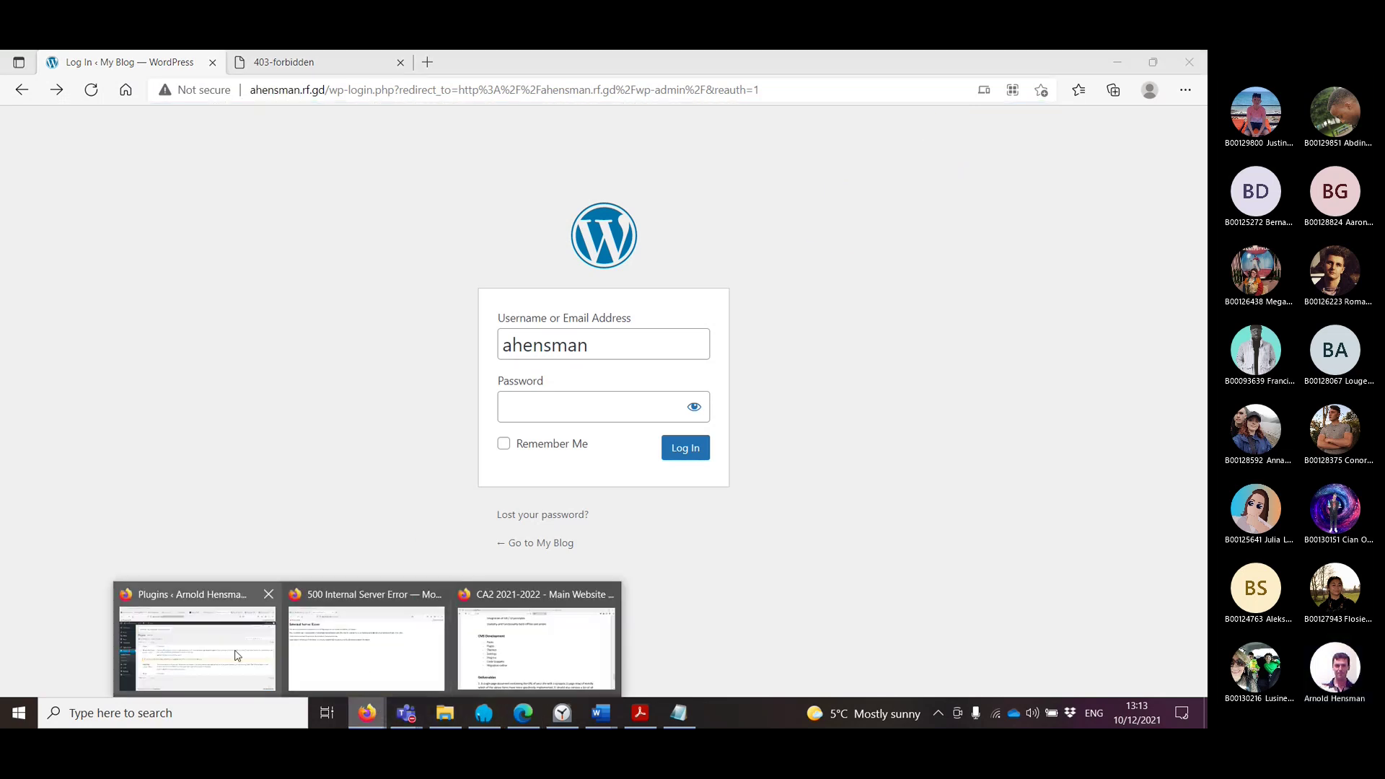
click(194, 639)
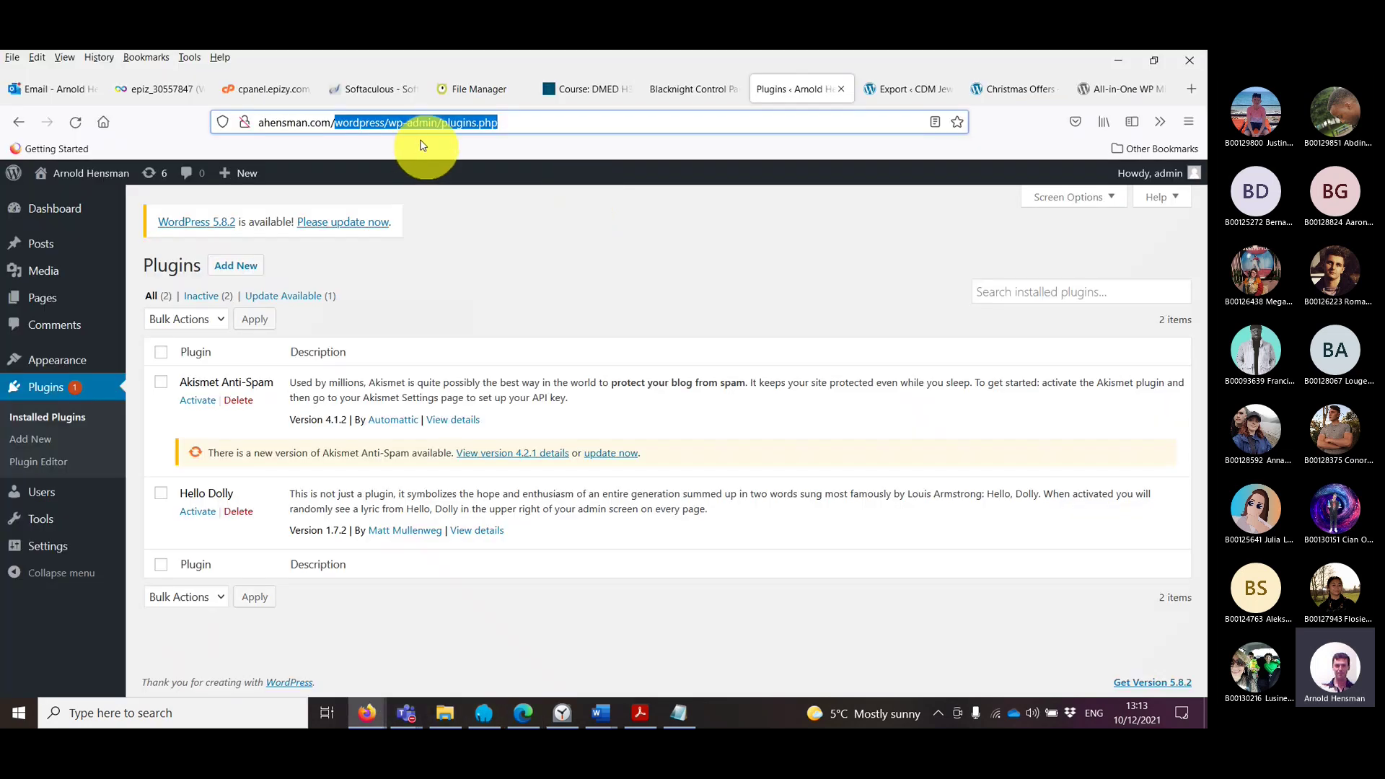
click(559, 121)
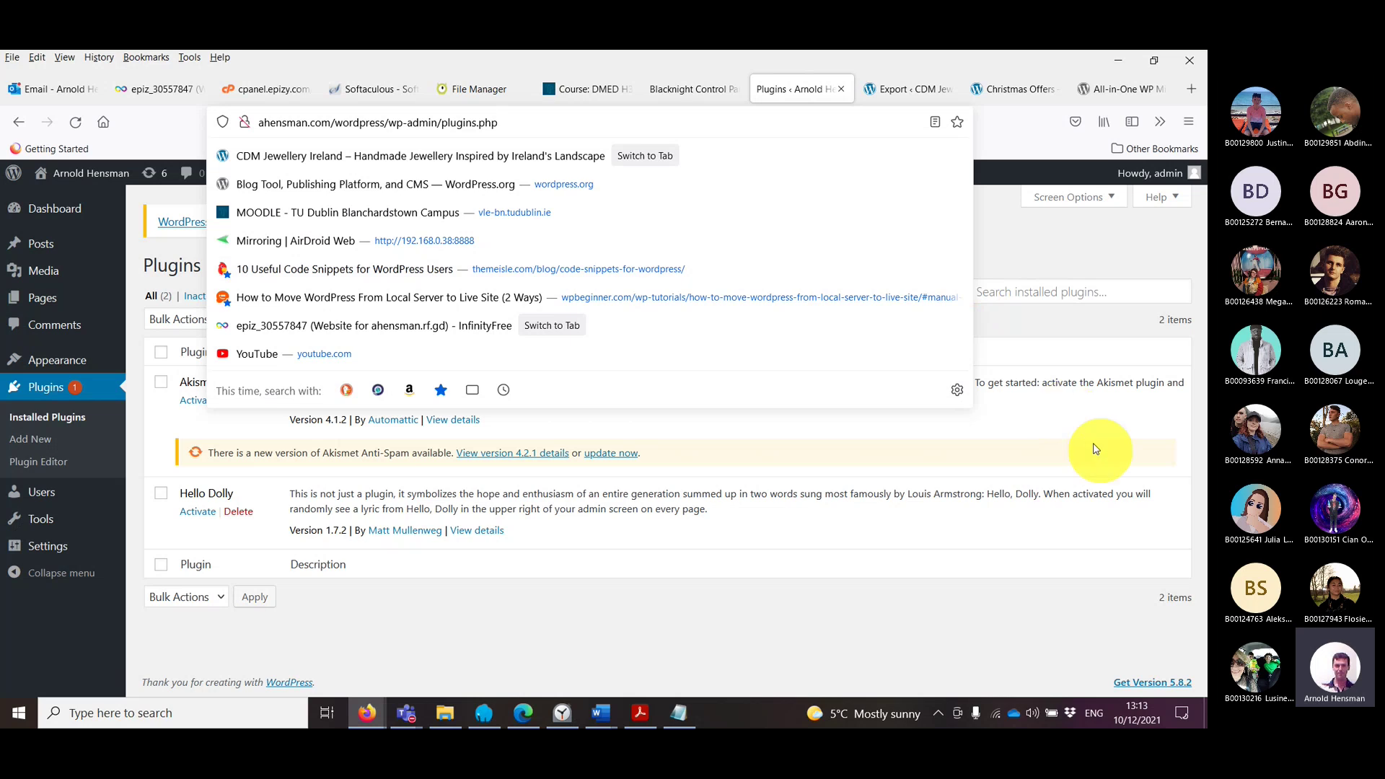
click(1092, 450)
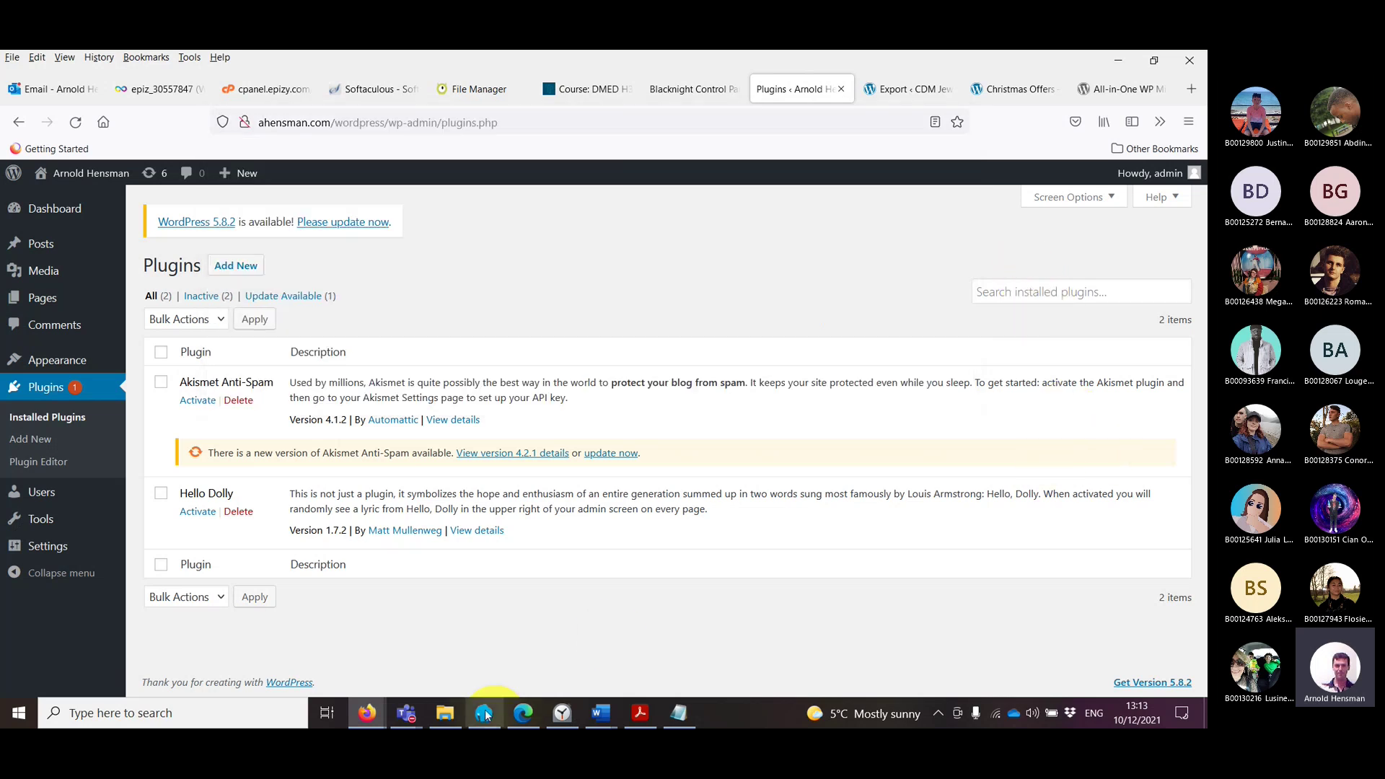
Step: Check Downloads for the .wpress backup, then open the live site's Add Plugins page
click(452, 707)
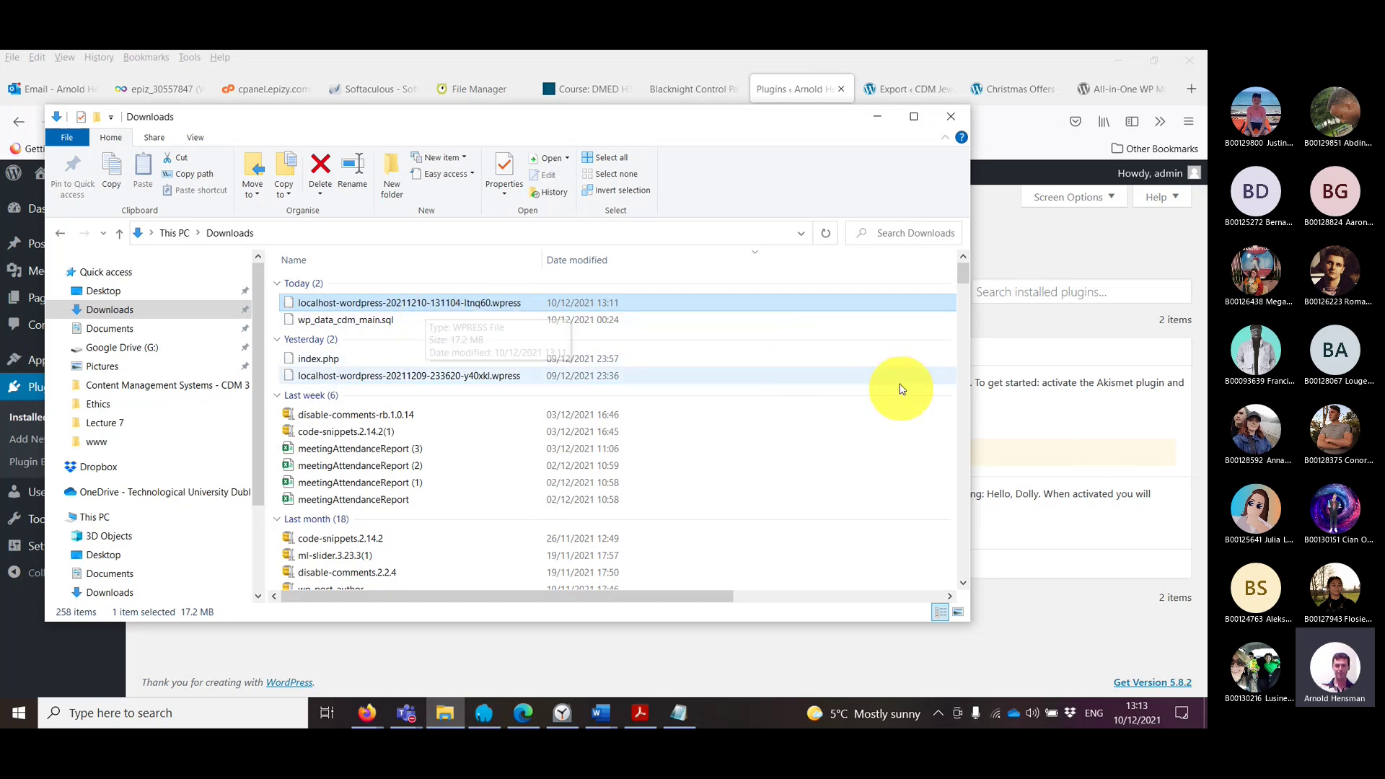
click(1009, 301)
click(238, 267)
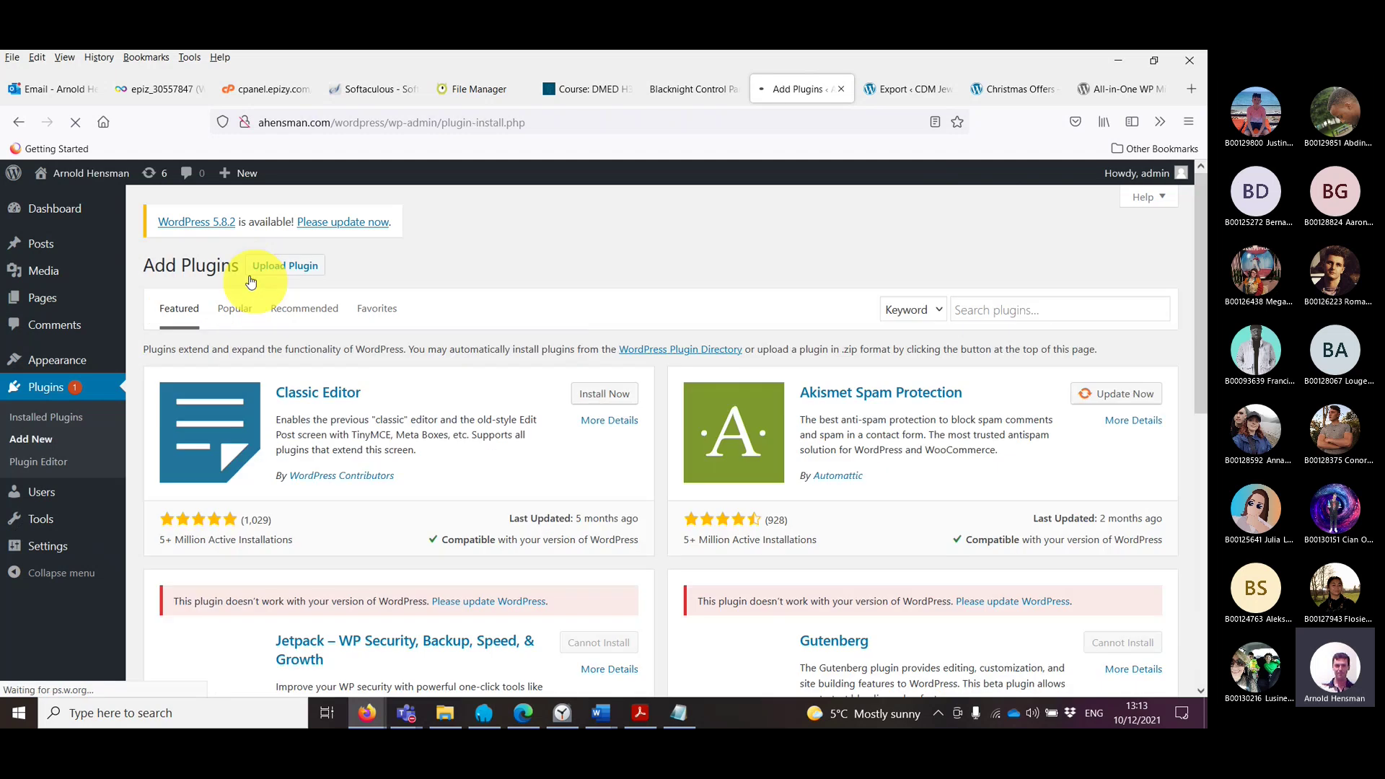
Step: Search the plugin directory for 'All', briefly checking the local export page and hosting panel
click(1027, 310)
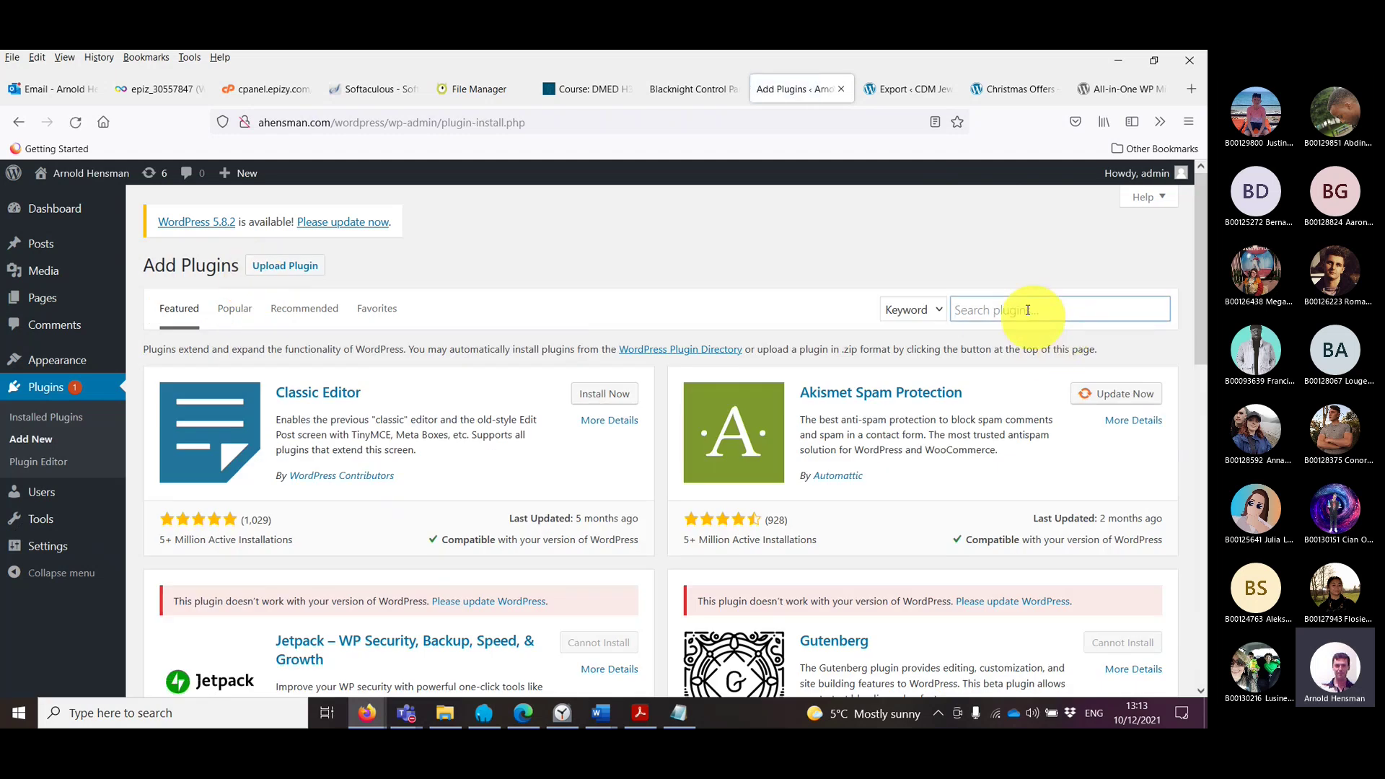
text(All)
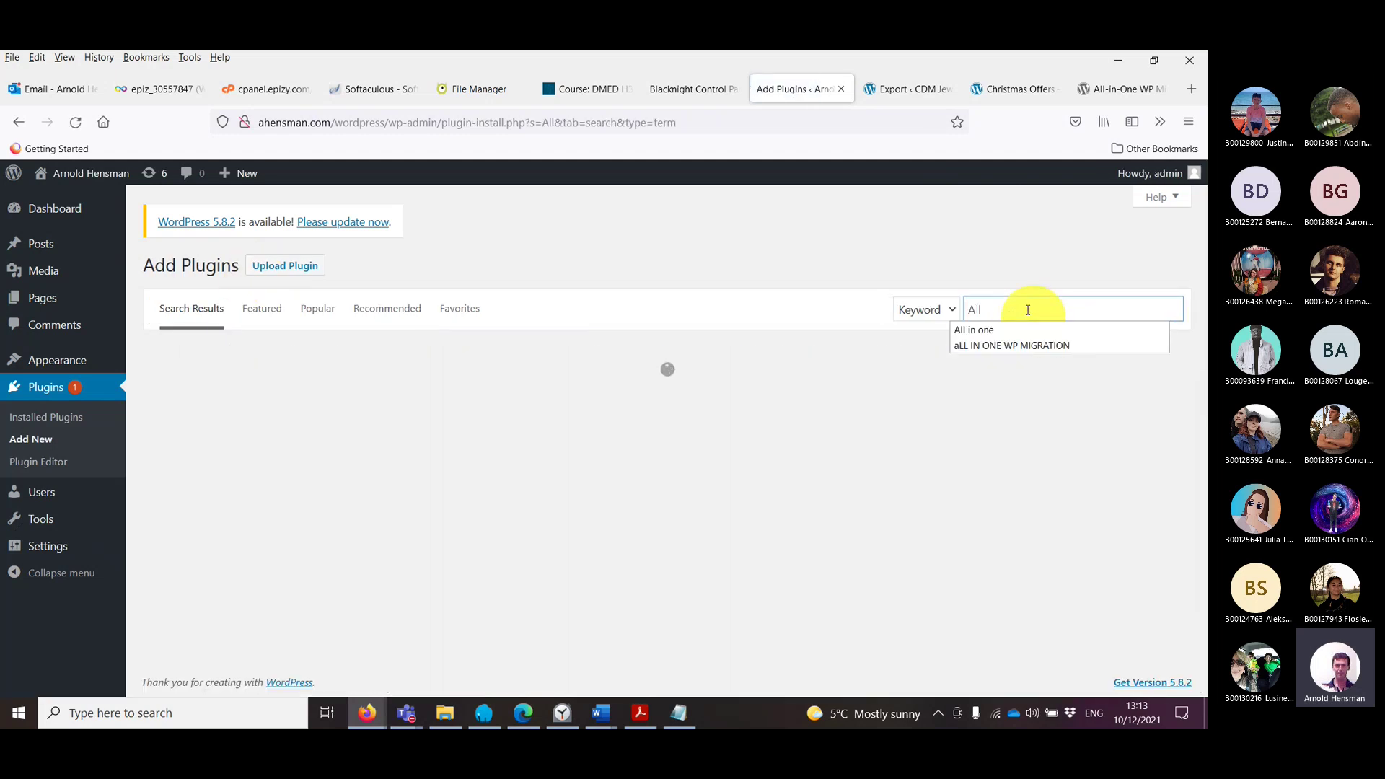
key(Down)
key(Down)
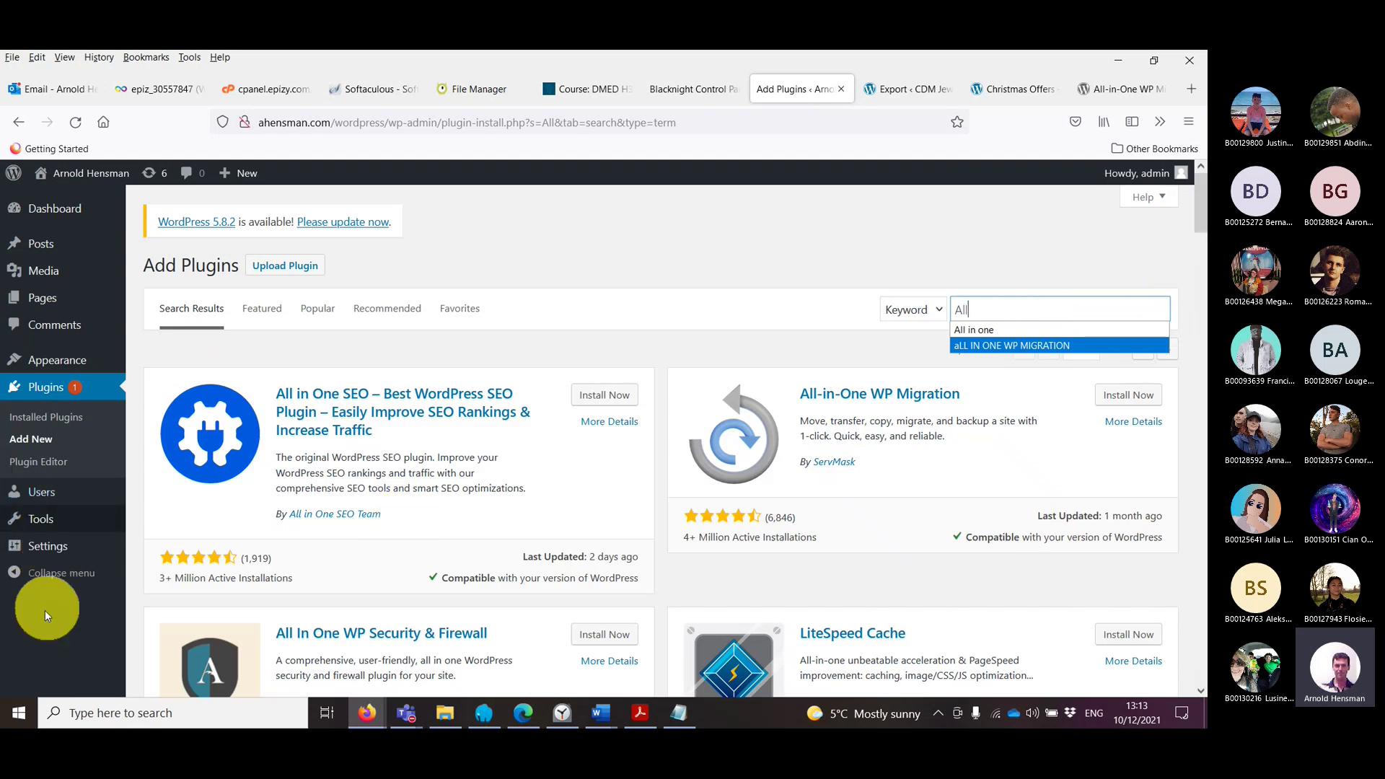
click(903, 103)
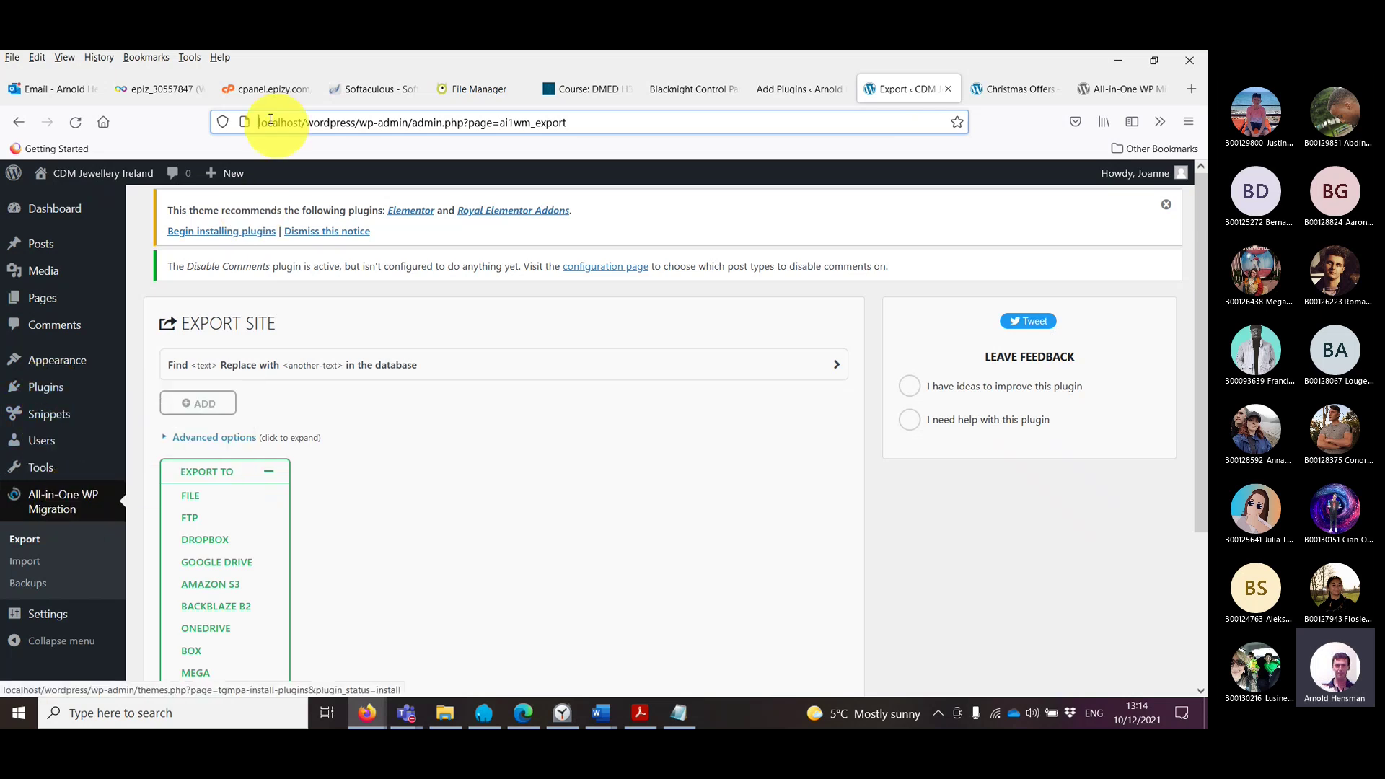
click(695, 94)
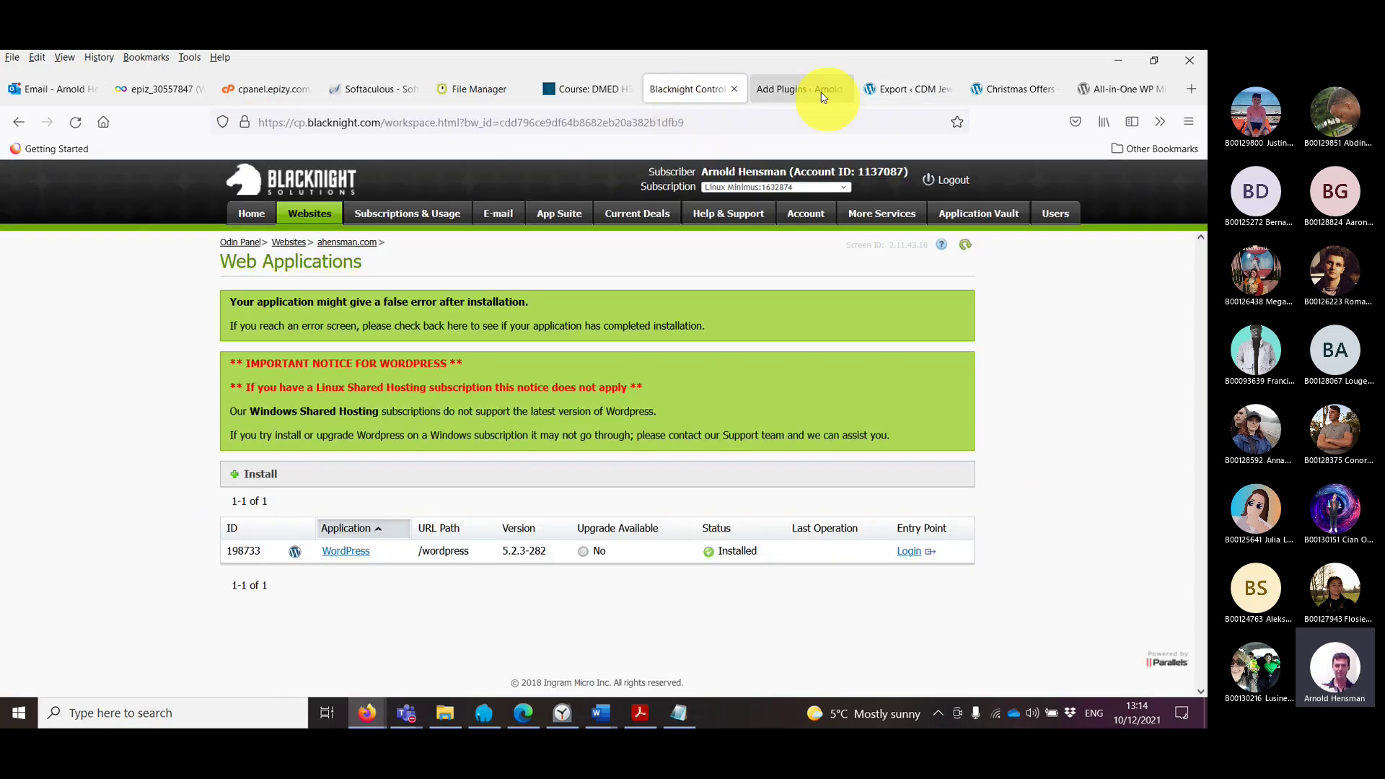
click(798, 92)
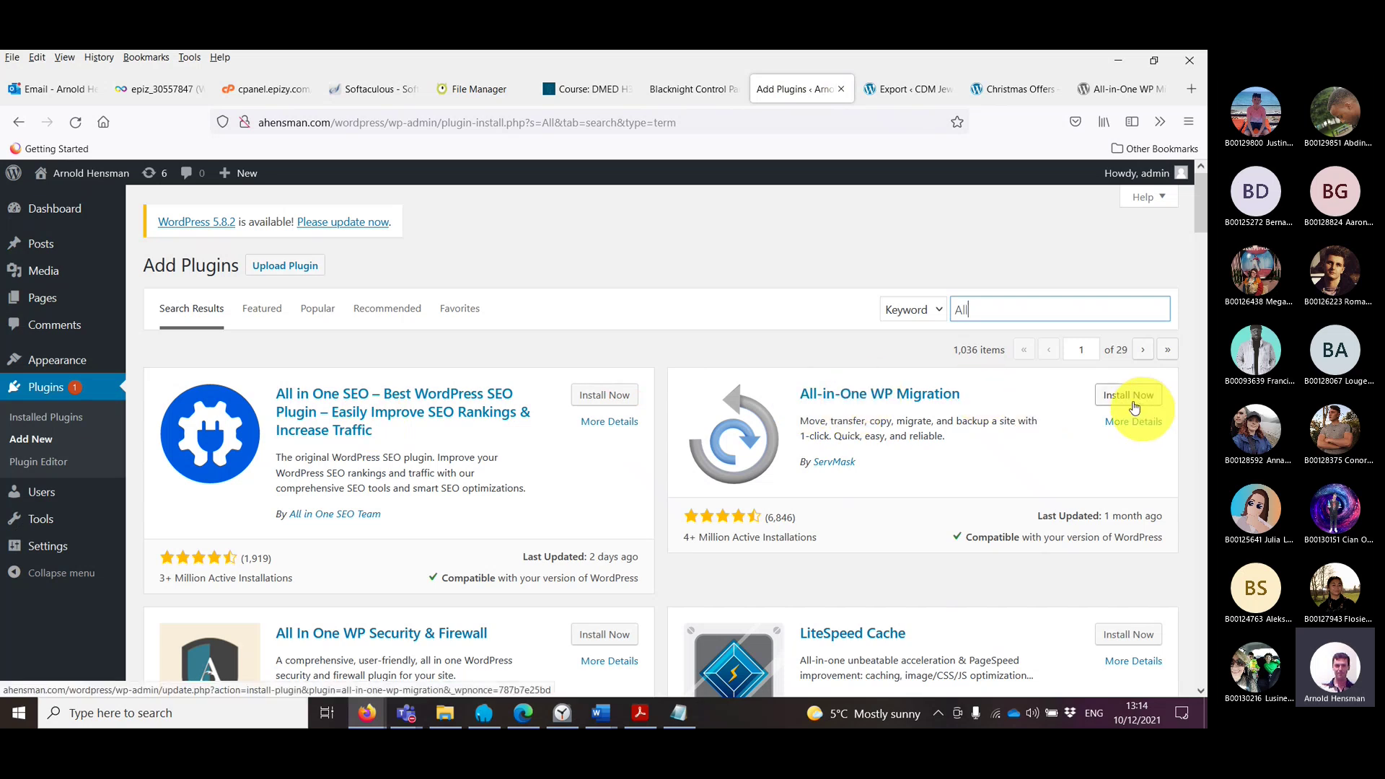
Step: Install the All-in-One WP Migration plugin from the search results
drag(973, 464, 818, 393)
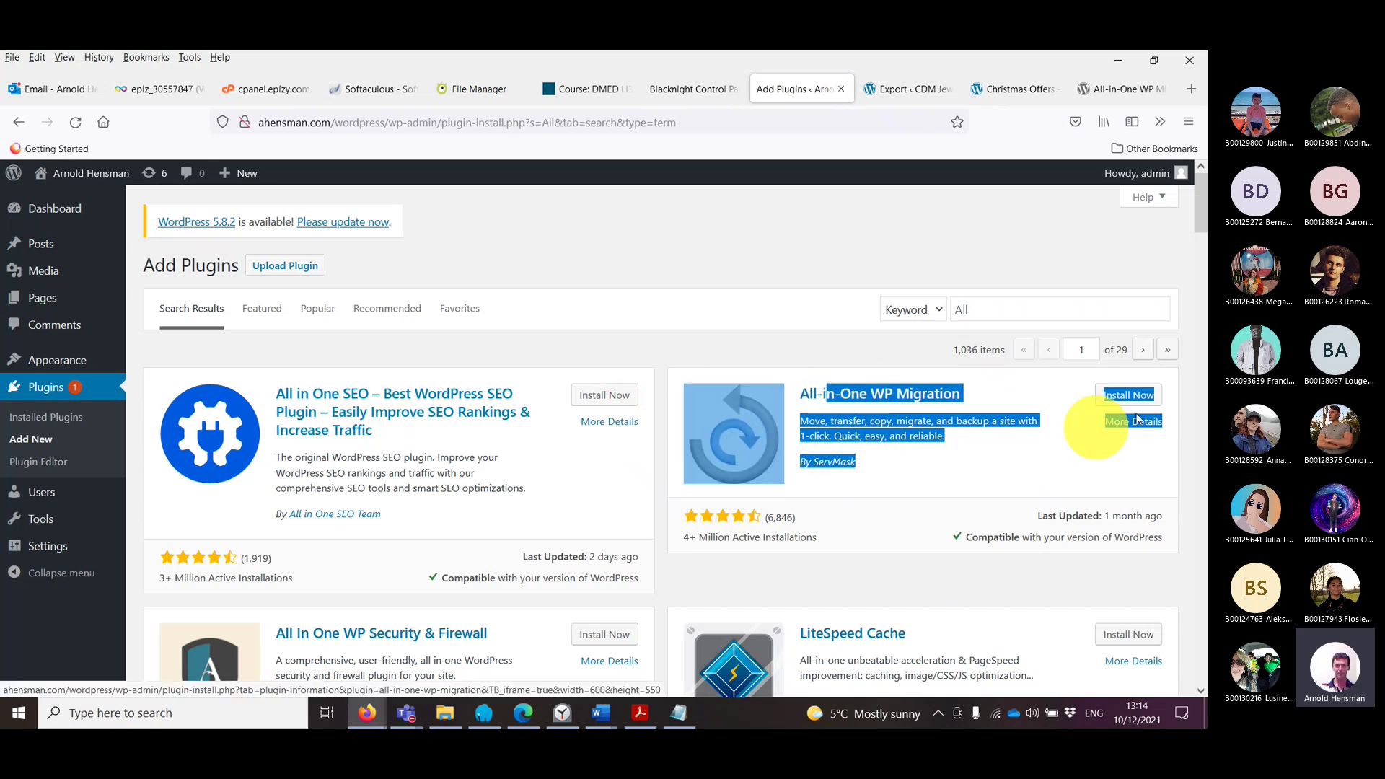
click(1158, 455)
click(1147, 403)
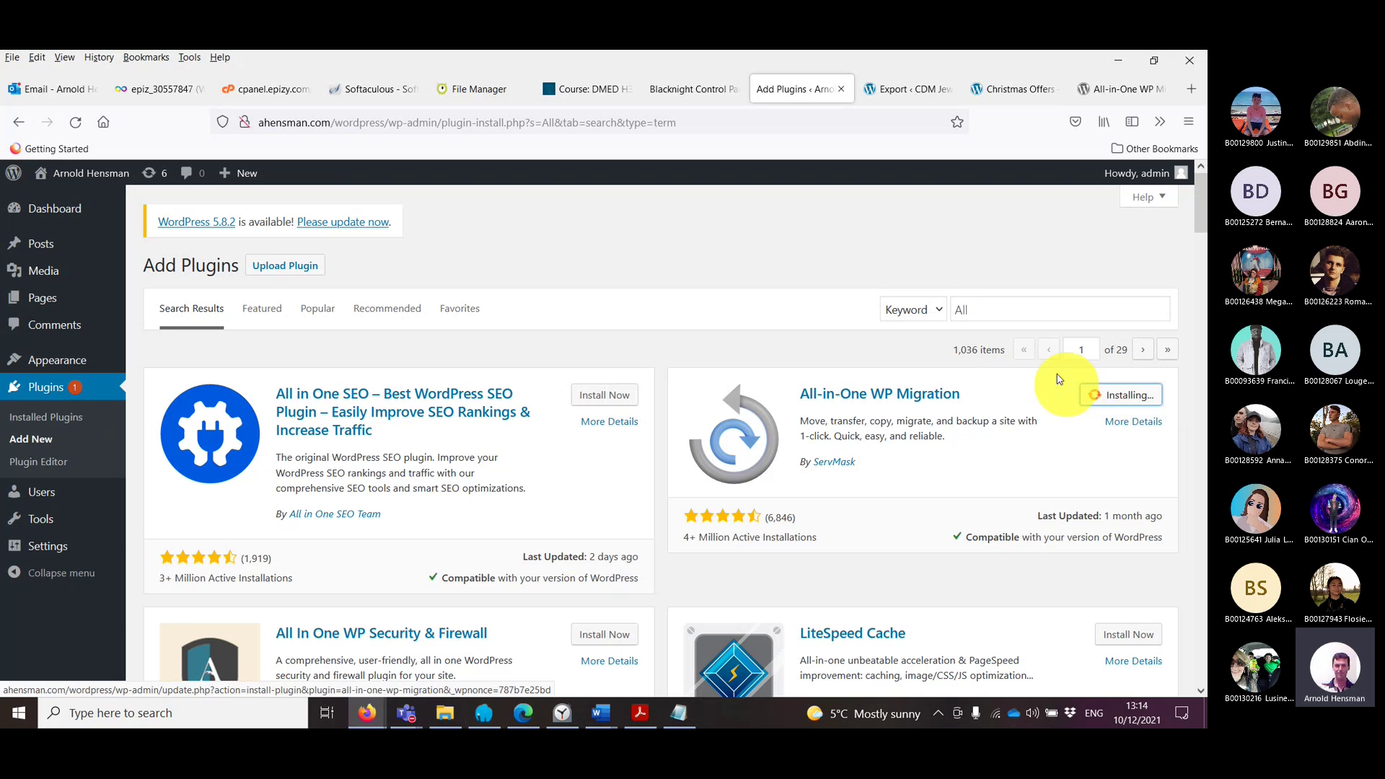
click(406, 712)
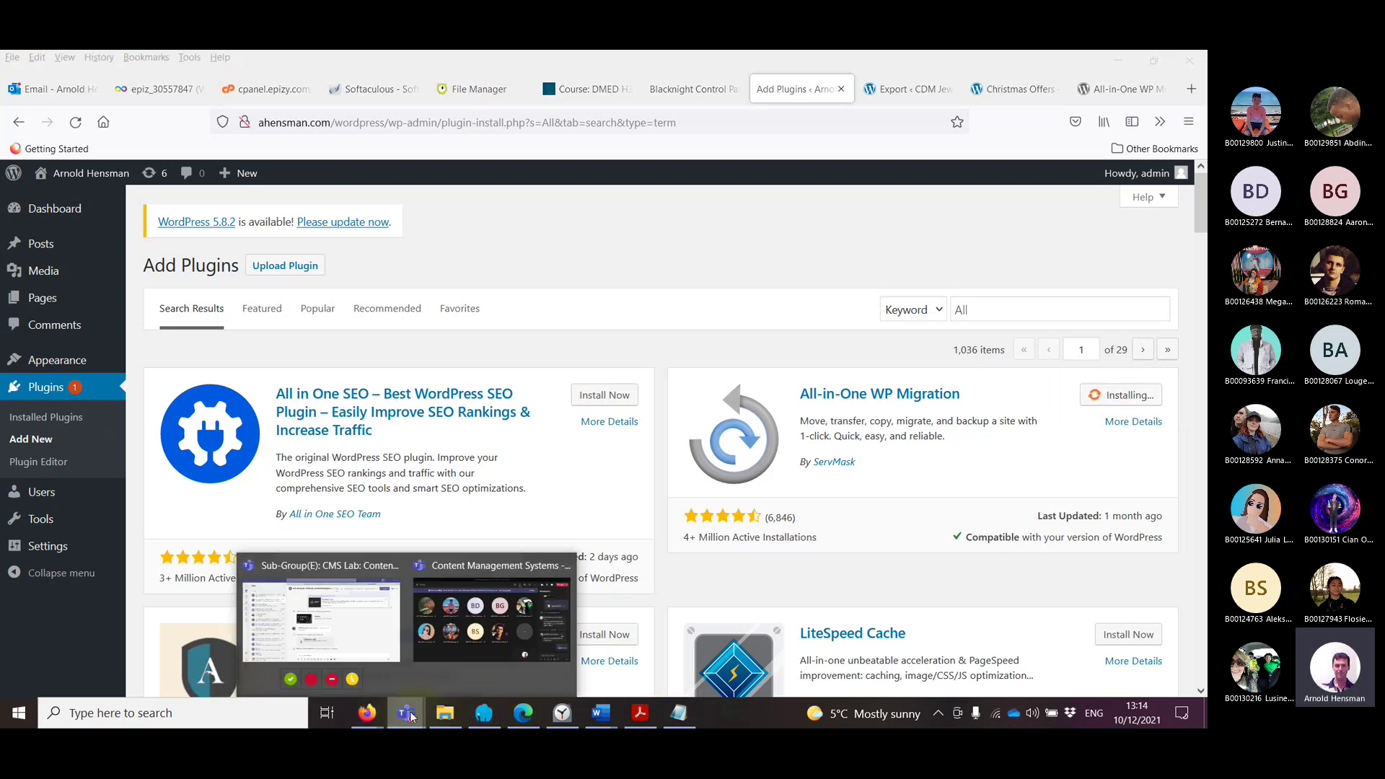
Step: In the Teams lecture chat, give the latest reply about Themify a thumbs-up
click(441, 662)
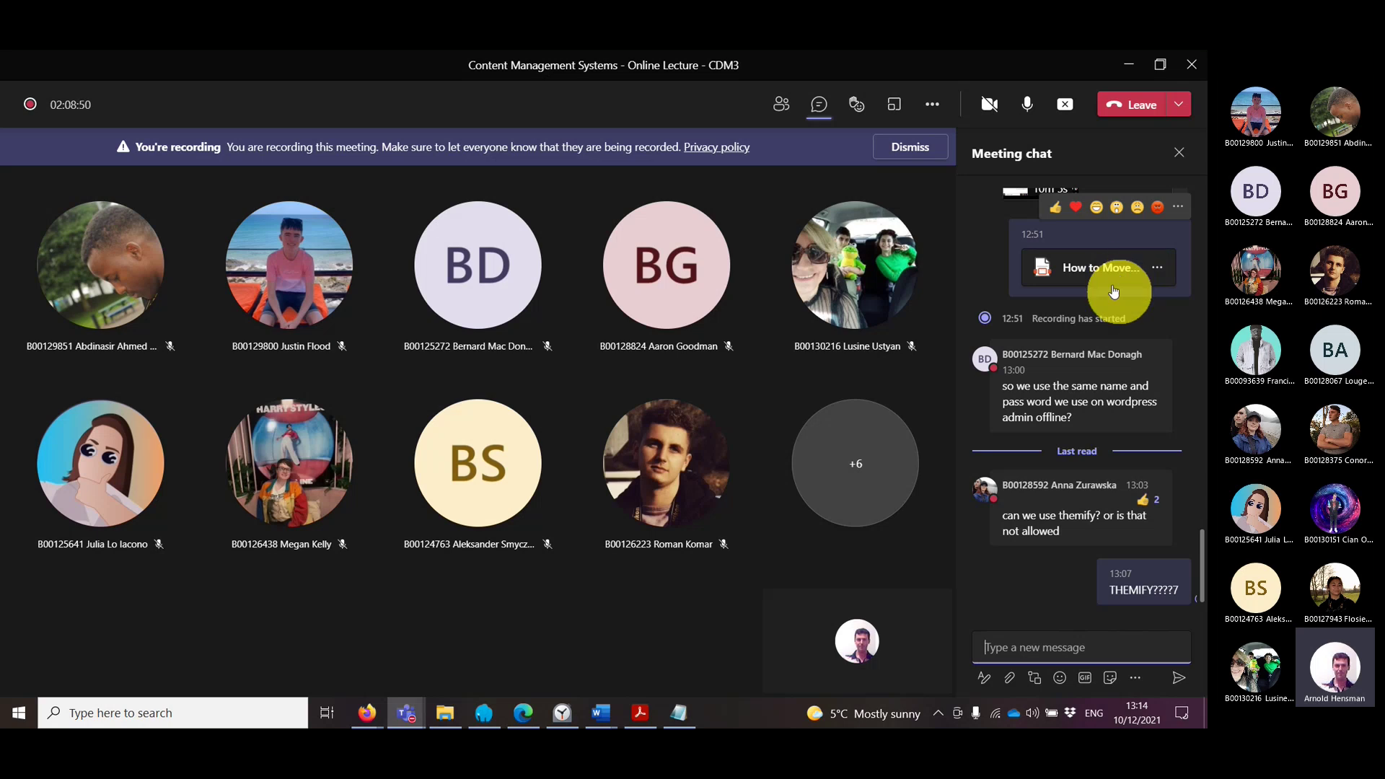
scroll(1103, 332, up, 1)
mouse_move(1096, 352)
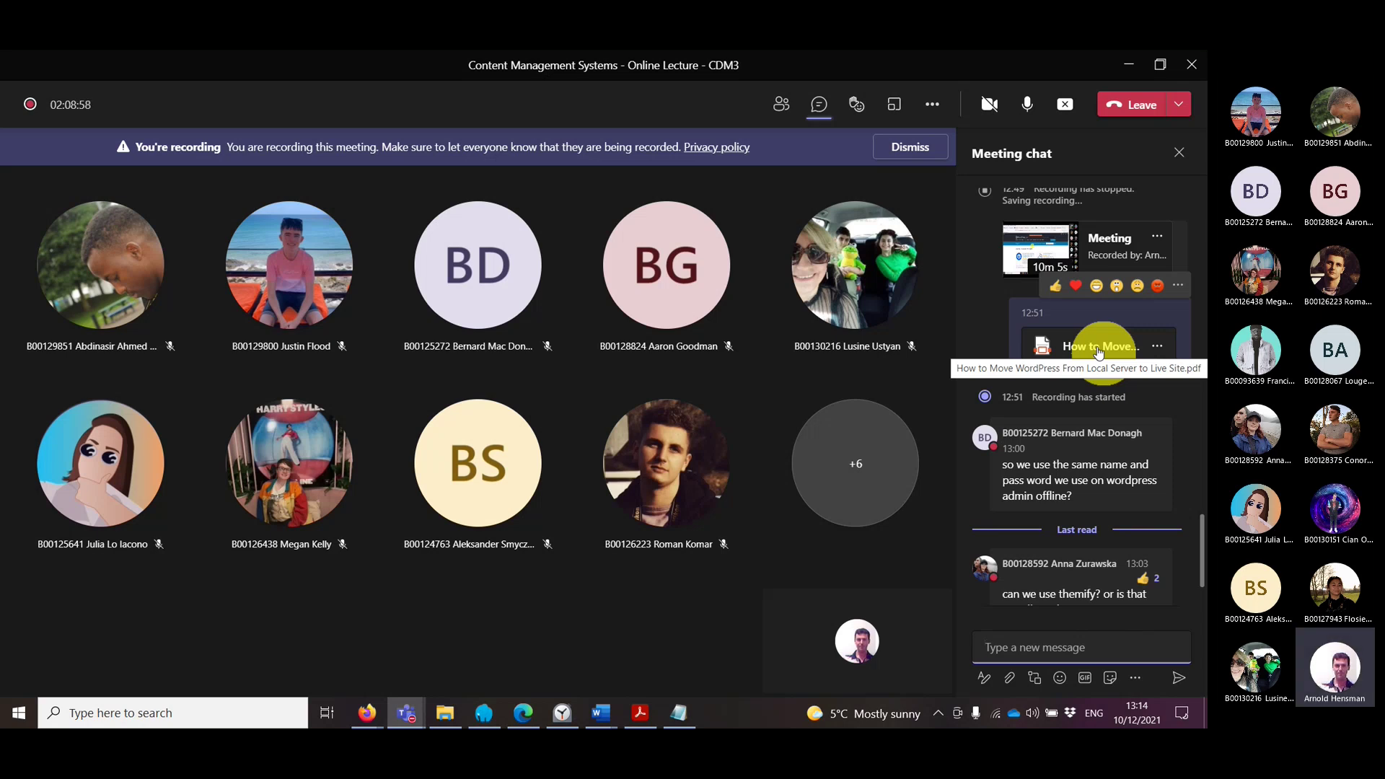
scroll(1122, 478, down, 1)
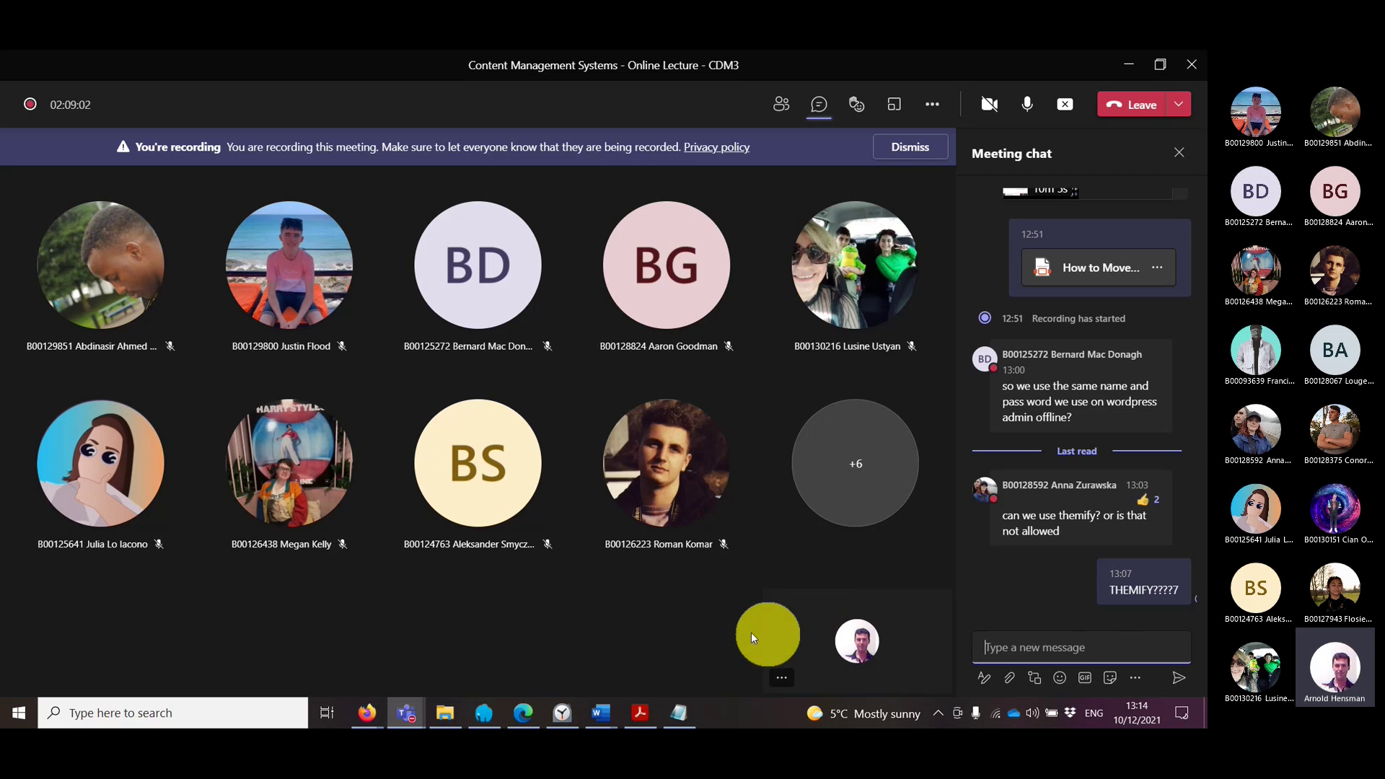
mouse_move(417, 723)
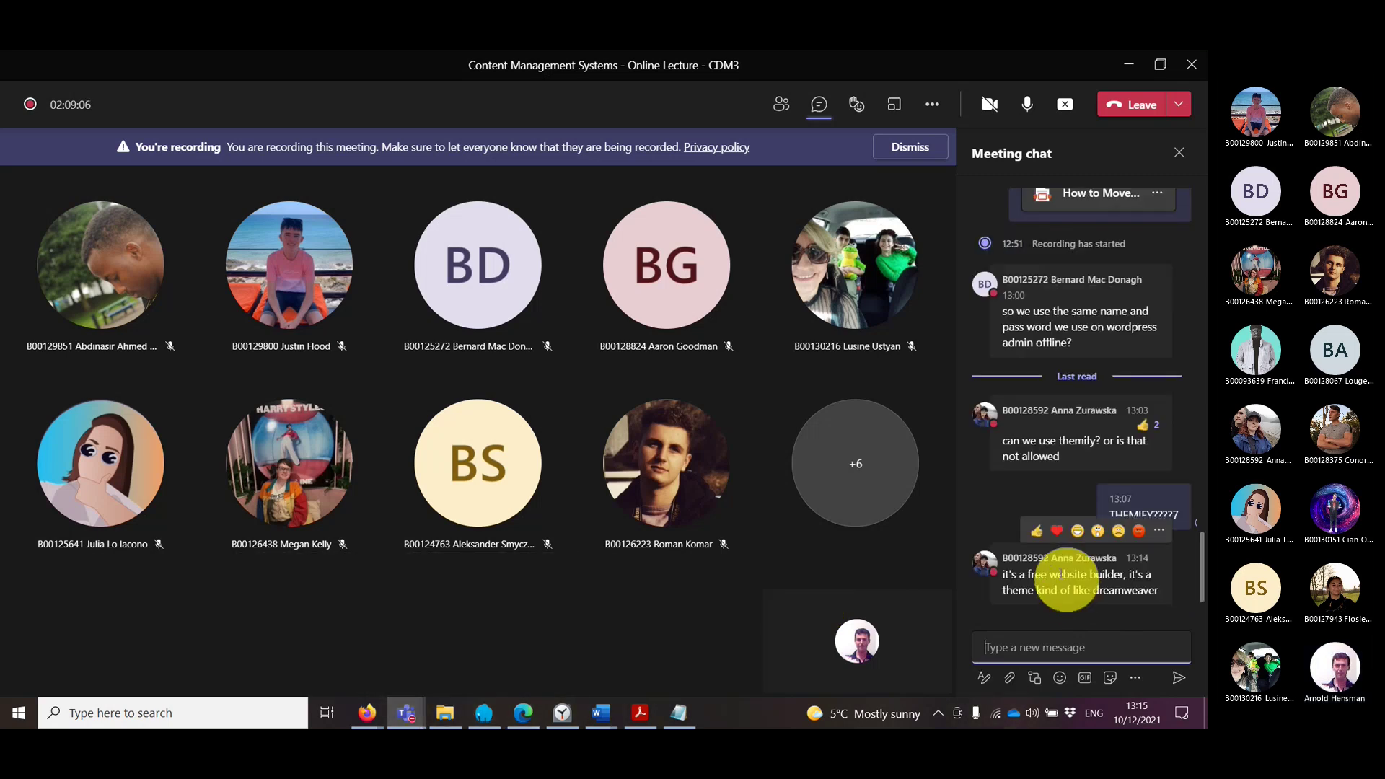
drag(1031, 581, 1133, 585)
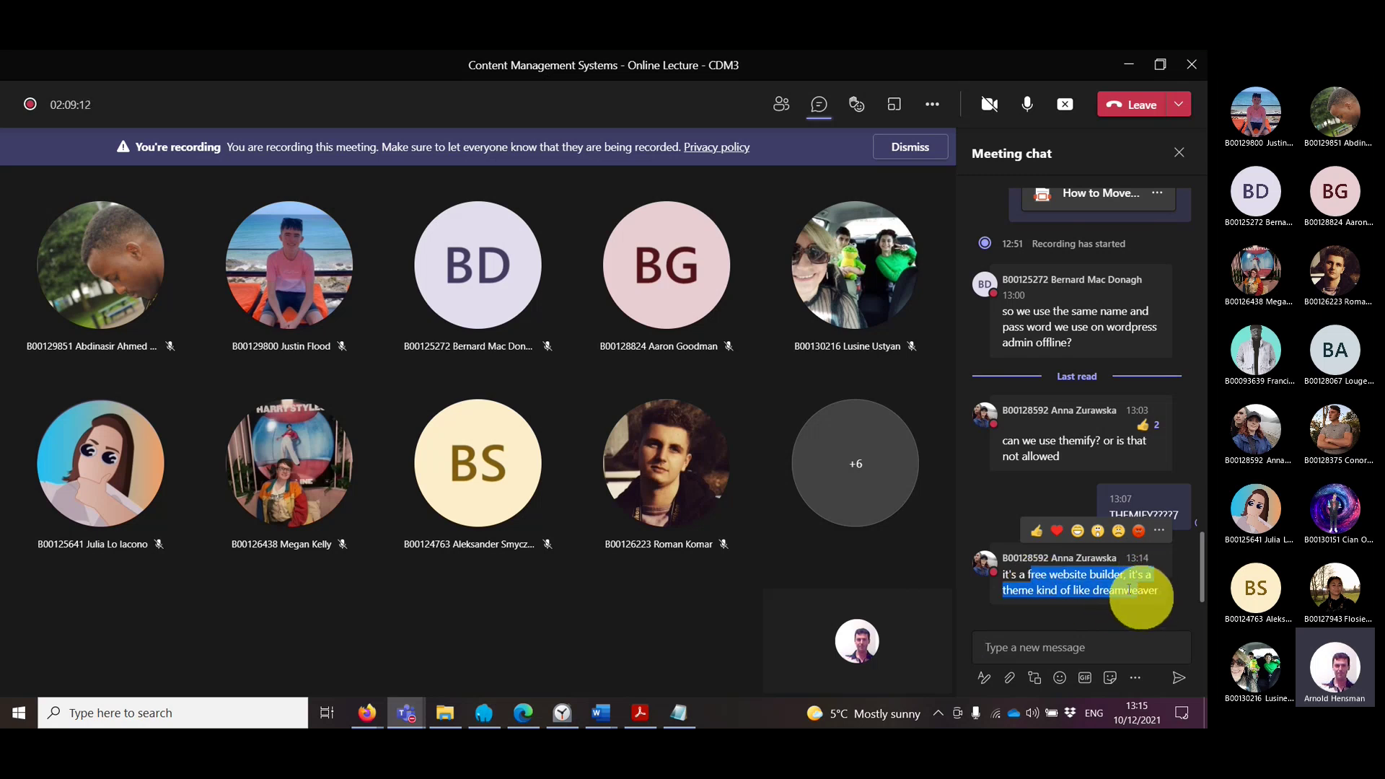
click(1036, 531)
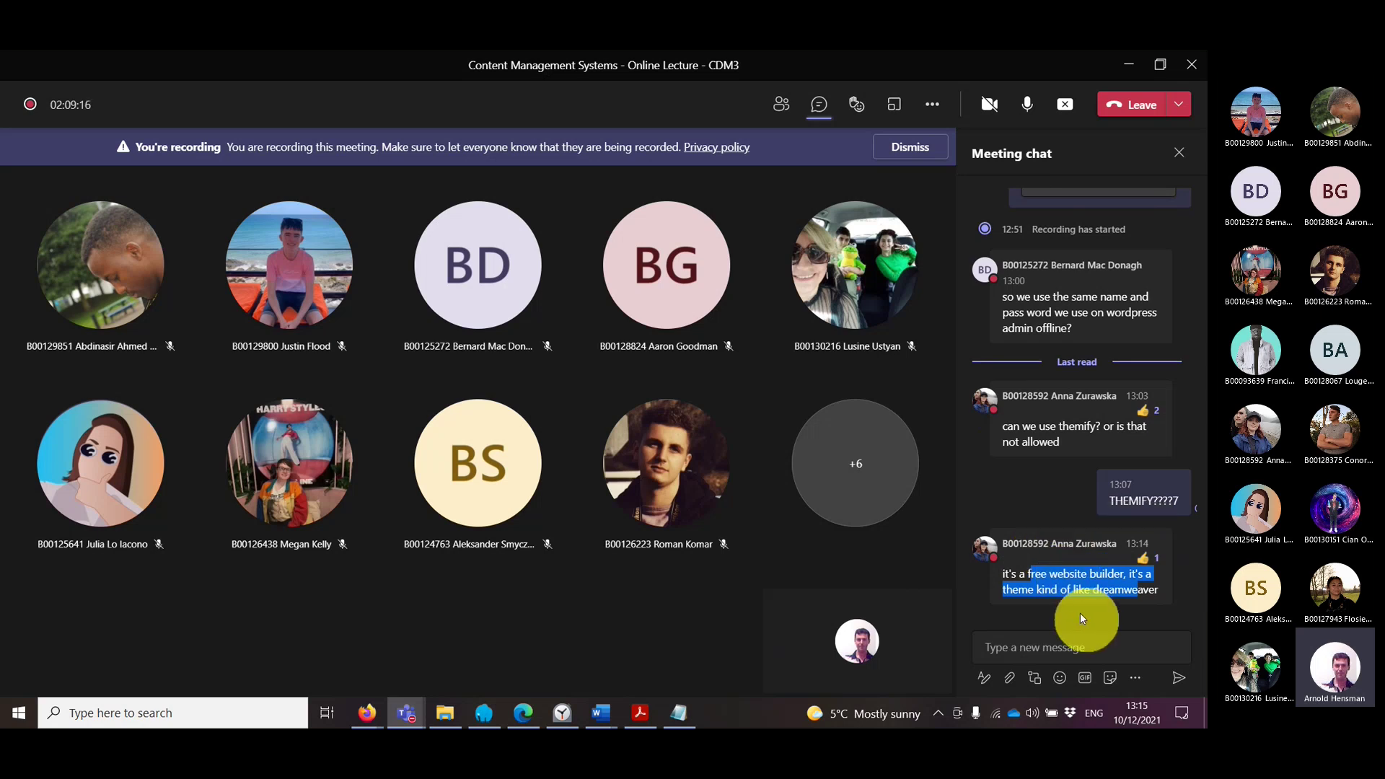
click(1083, 582)
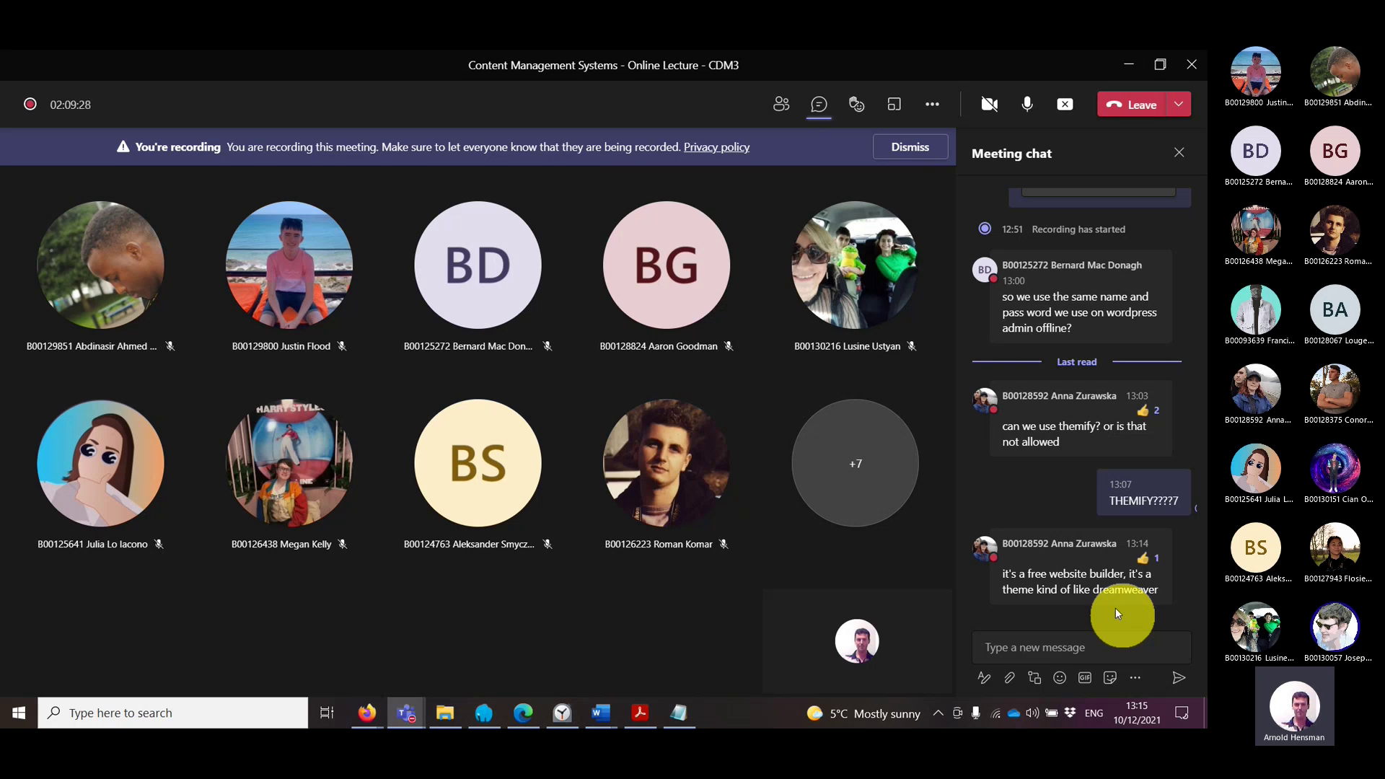
Step: Return to the Firefox WordPress Add Plugins page
mouse_move(1109, 602)
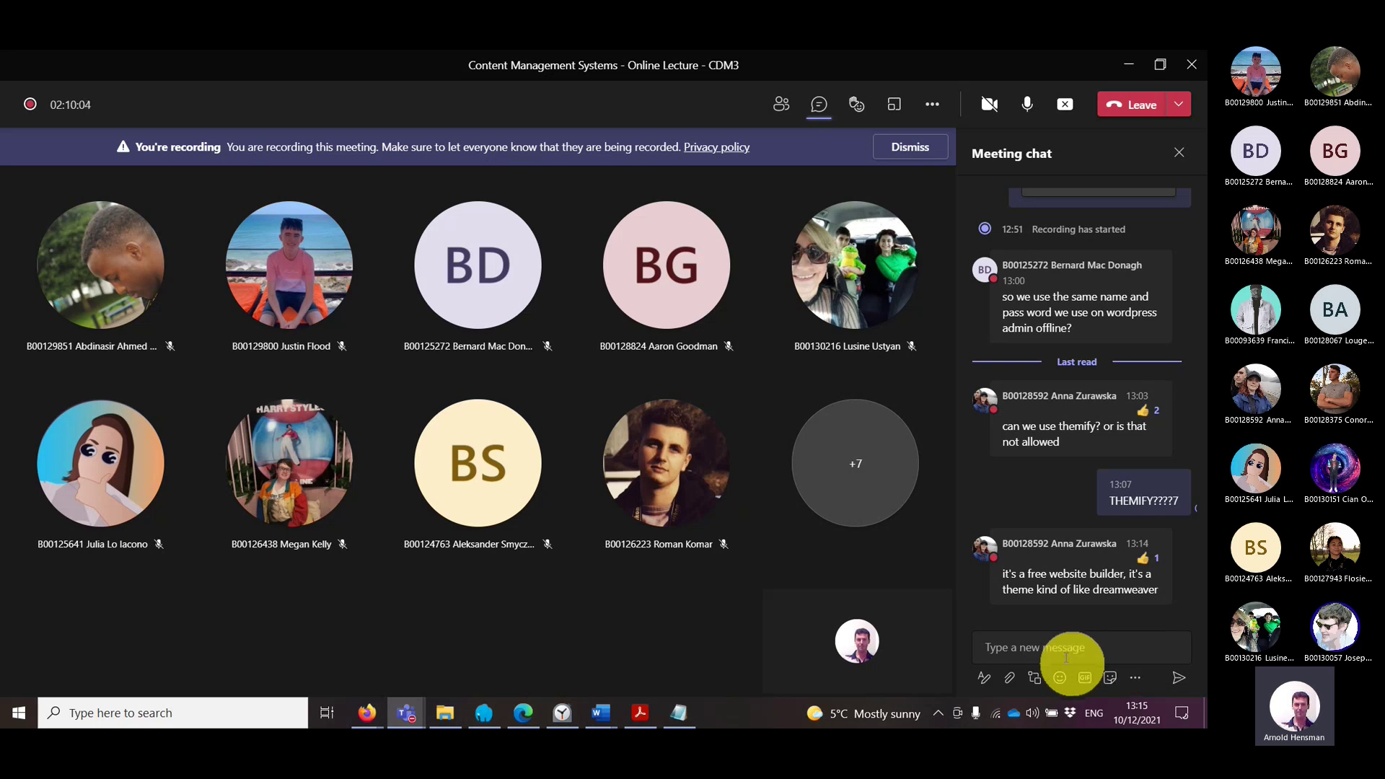
click(376, 718)
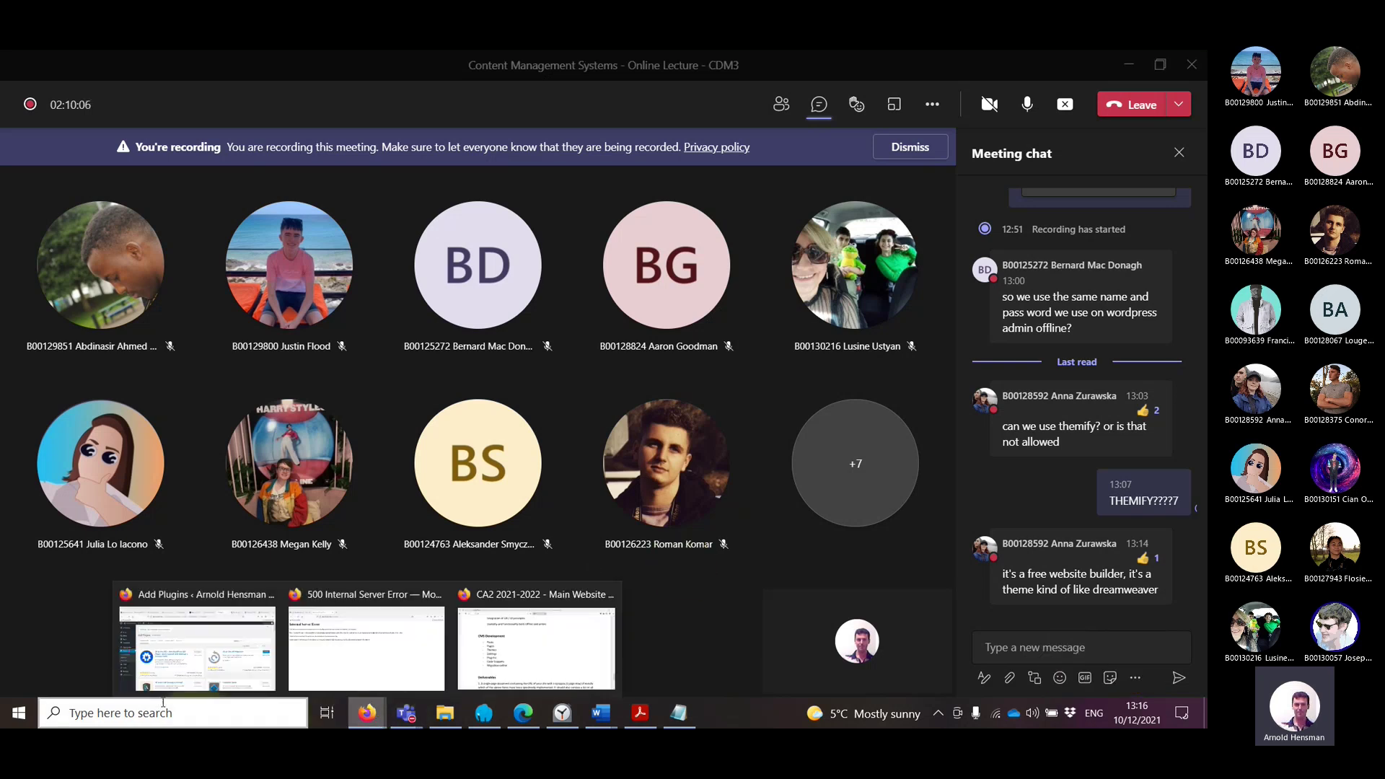
click(198, 649)
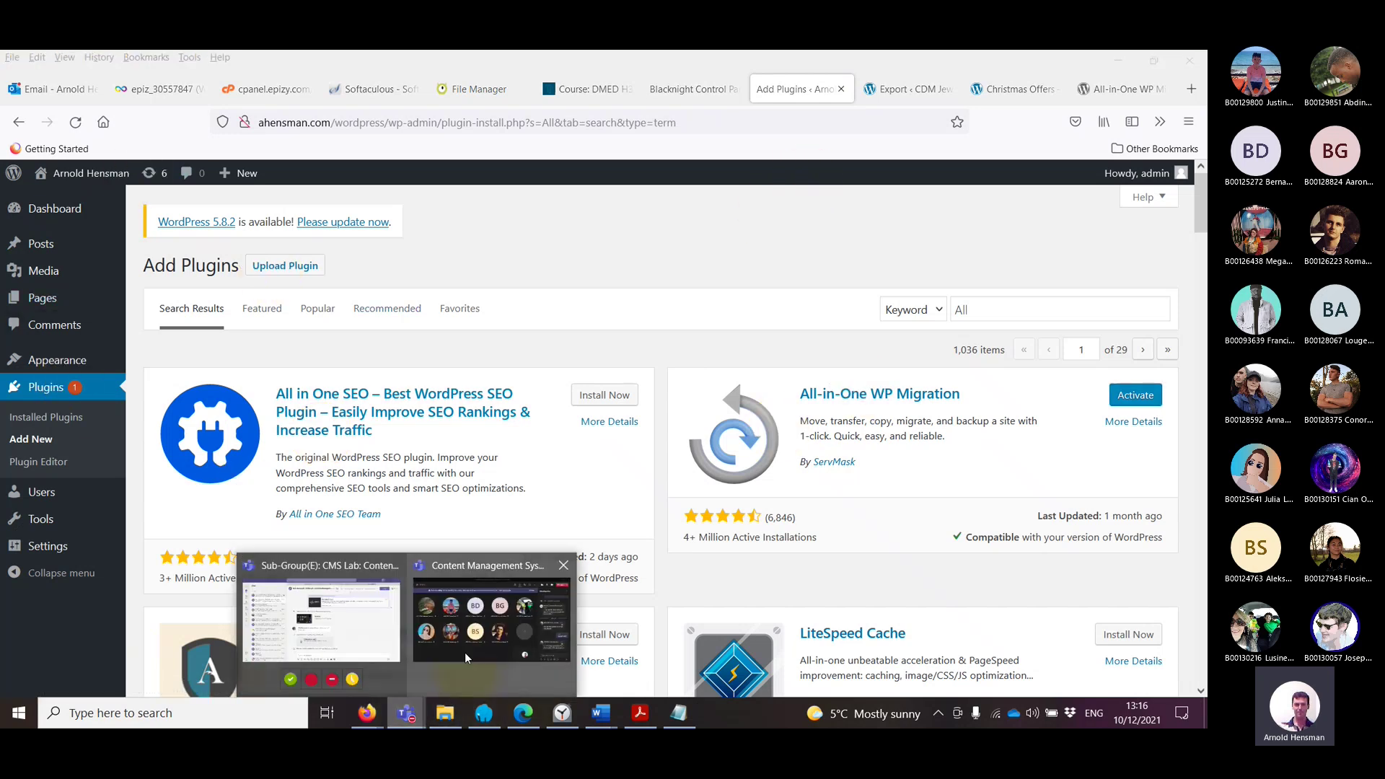
click(470, 652)
mouse_move(909, 577)
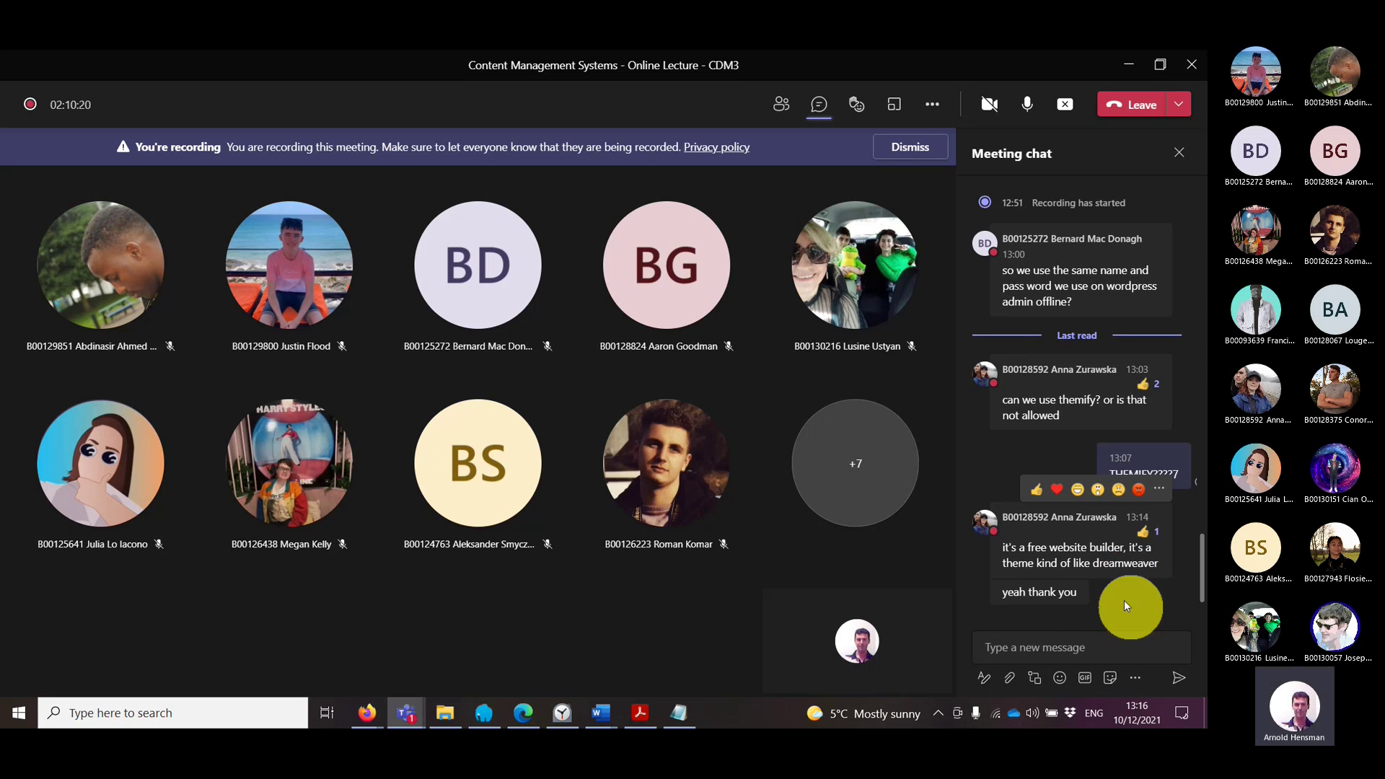
scroll(1122, 595, up, 5)
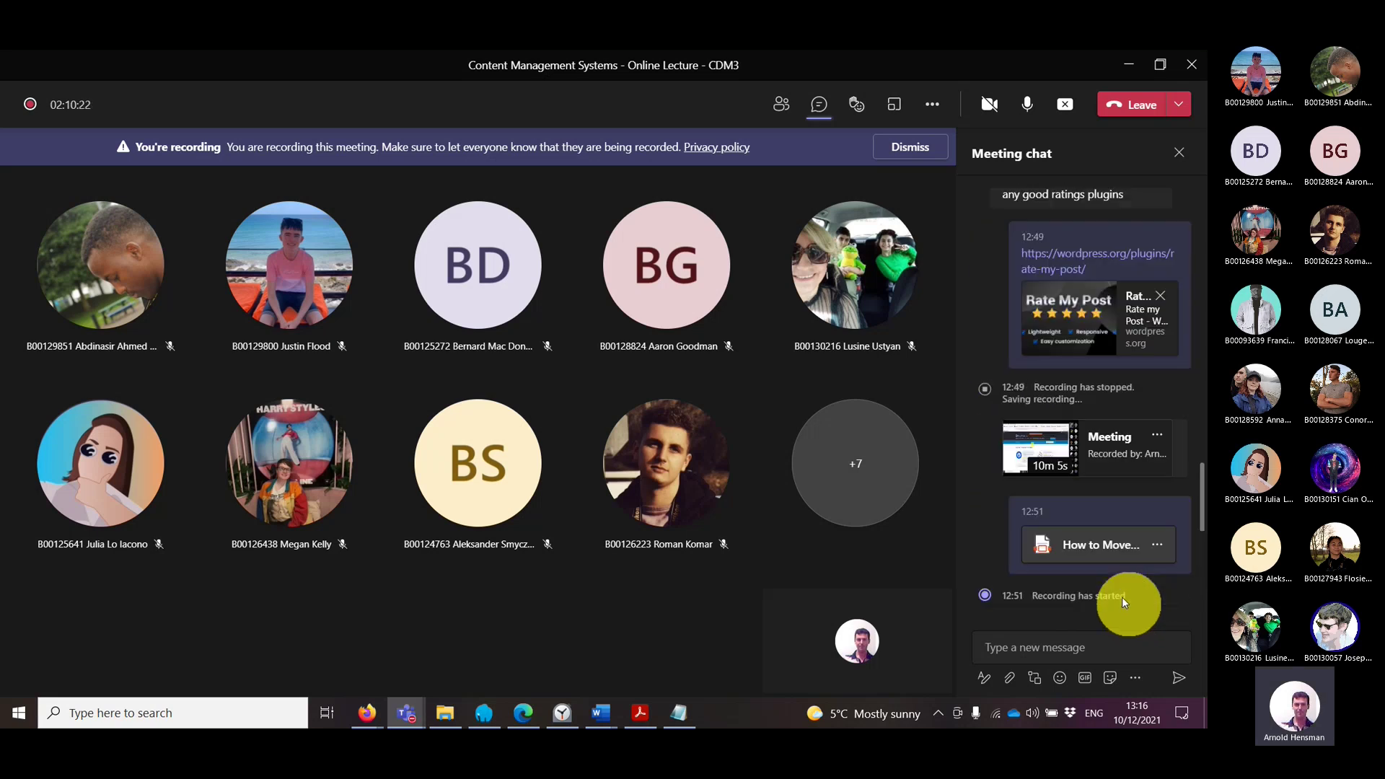
scroll(1122, 596, down, 3)
scroll(1122, 595, up, 10)
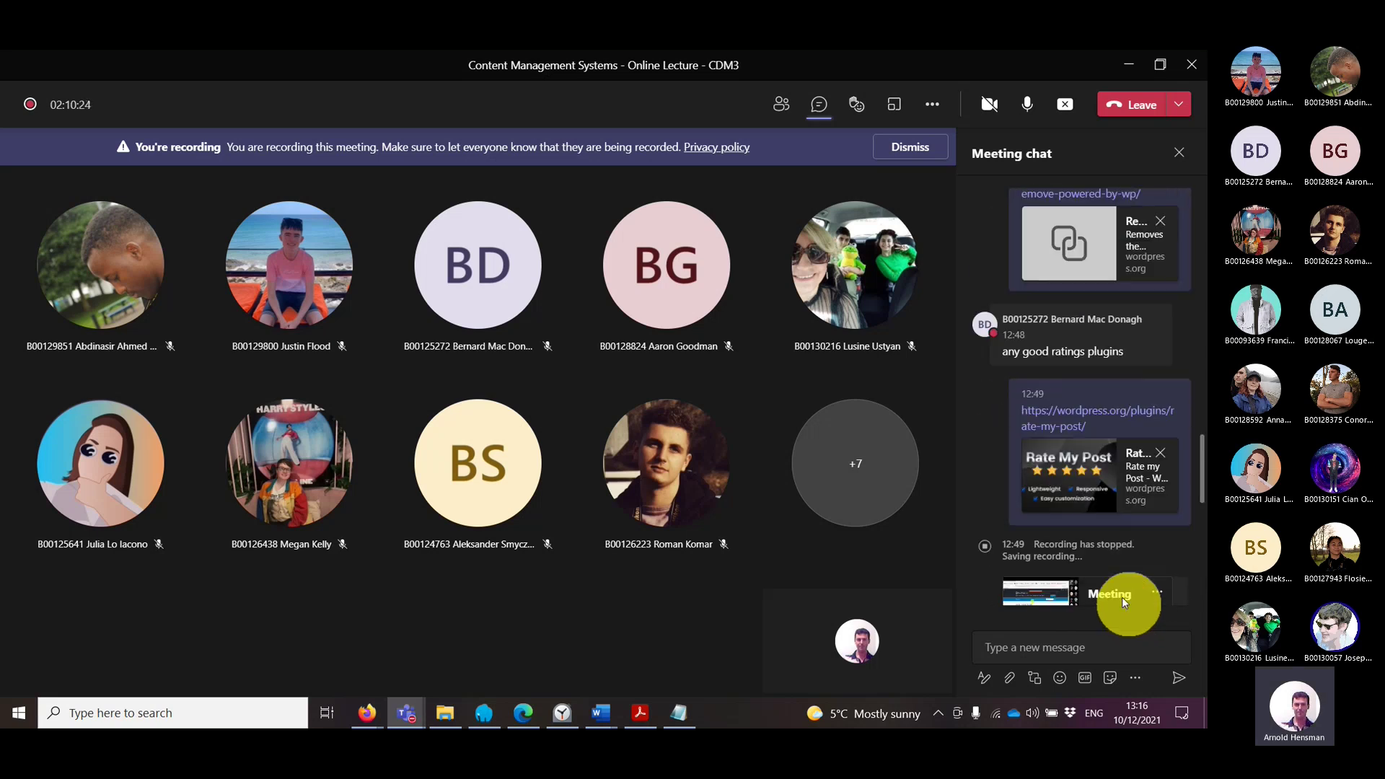
scroll(1122, 596, up, 4)
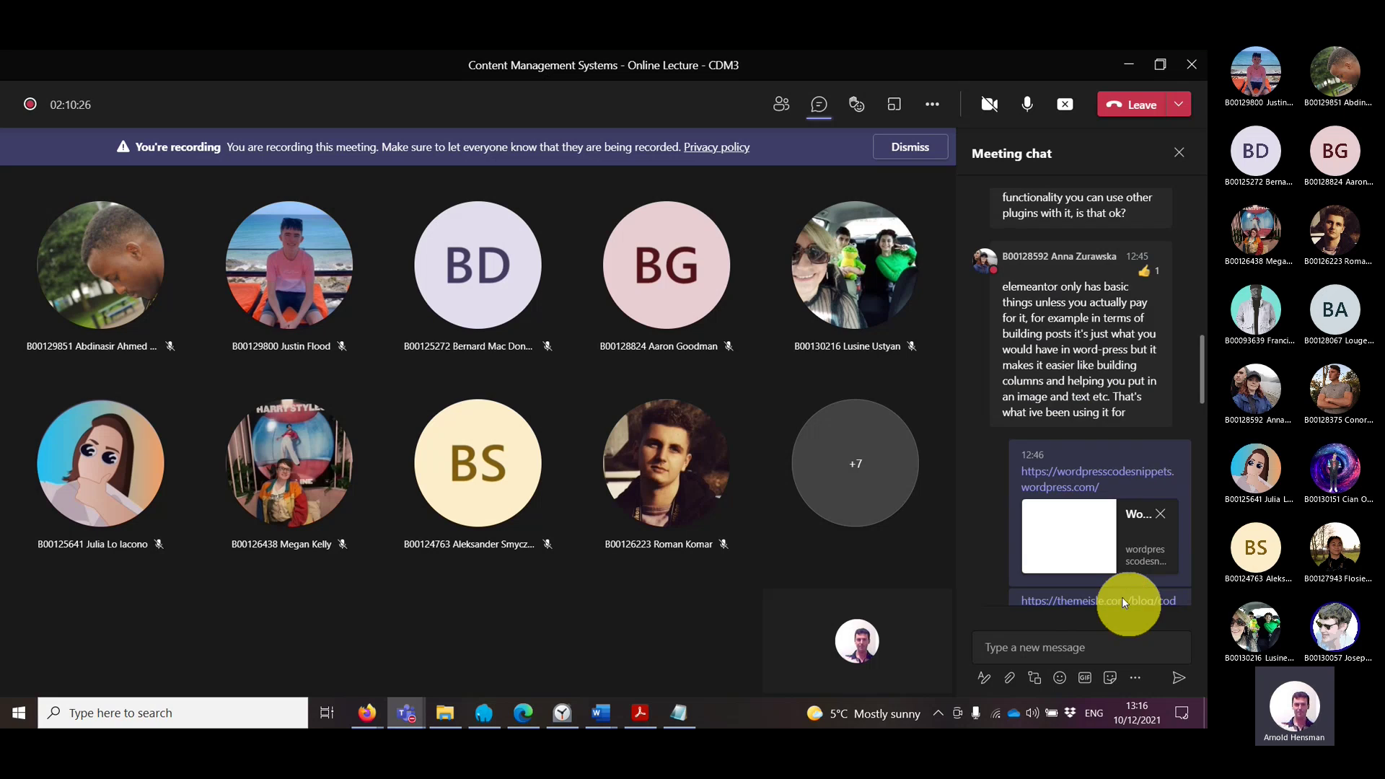
scroll(1122, 596, down, 15)
mouse_move(456, 712)
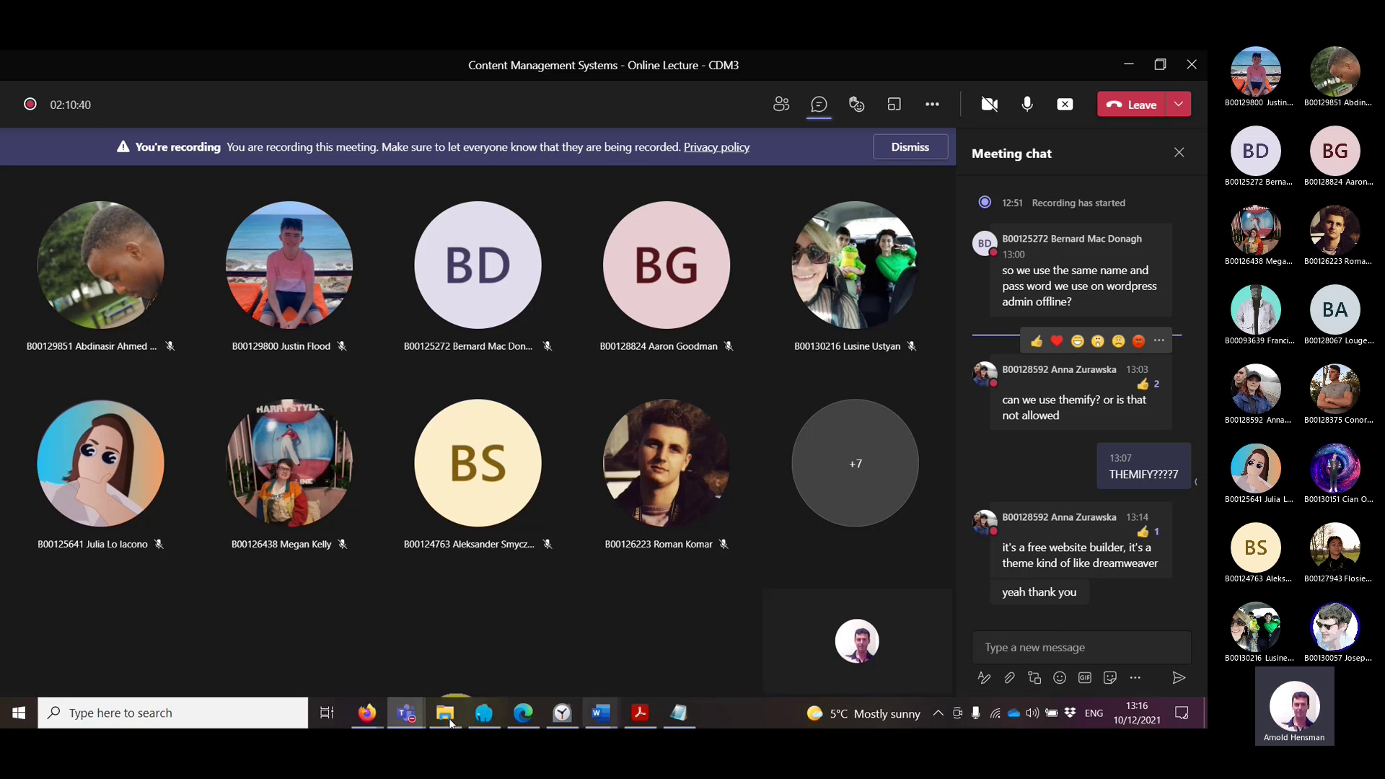
mouse_move(377, 718)
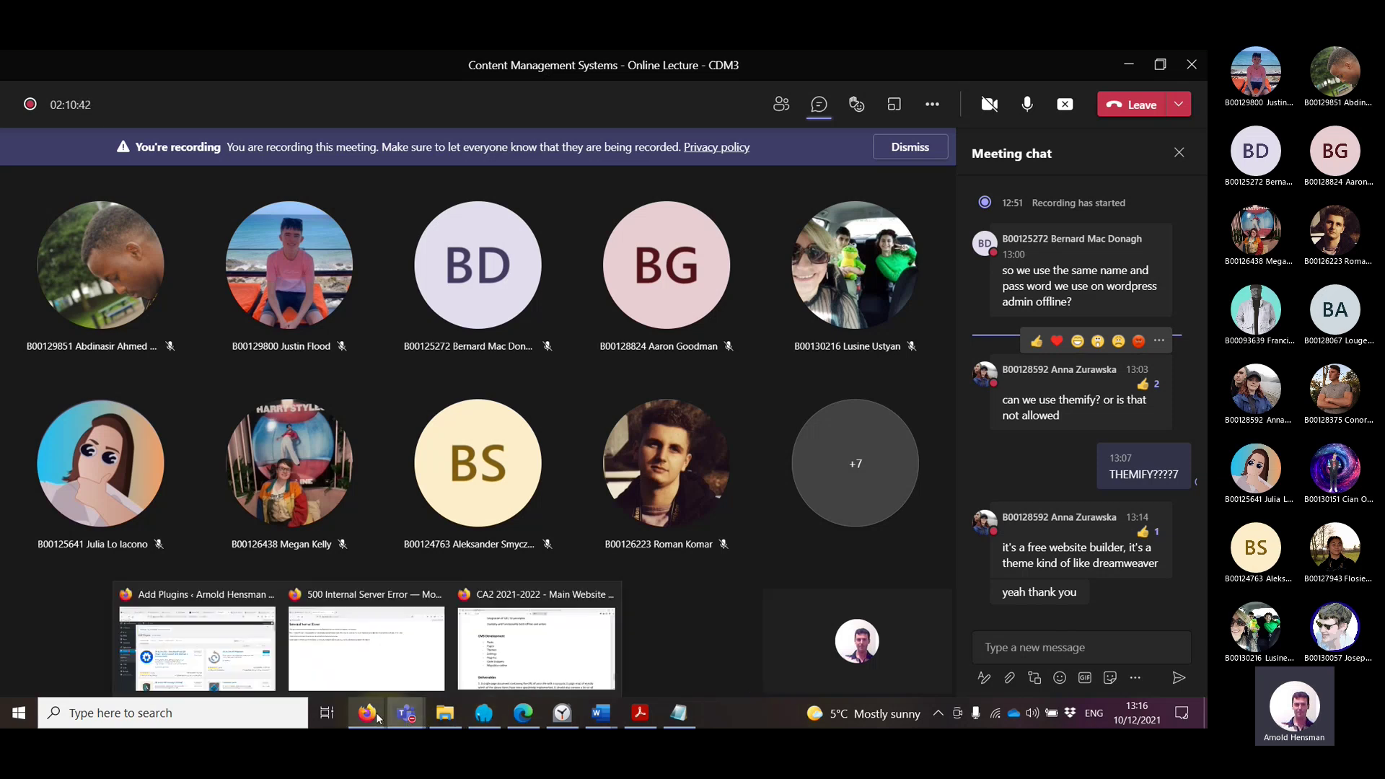
click(197, 642)
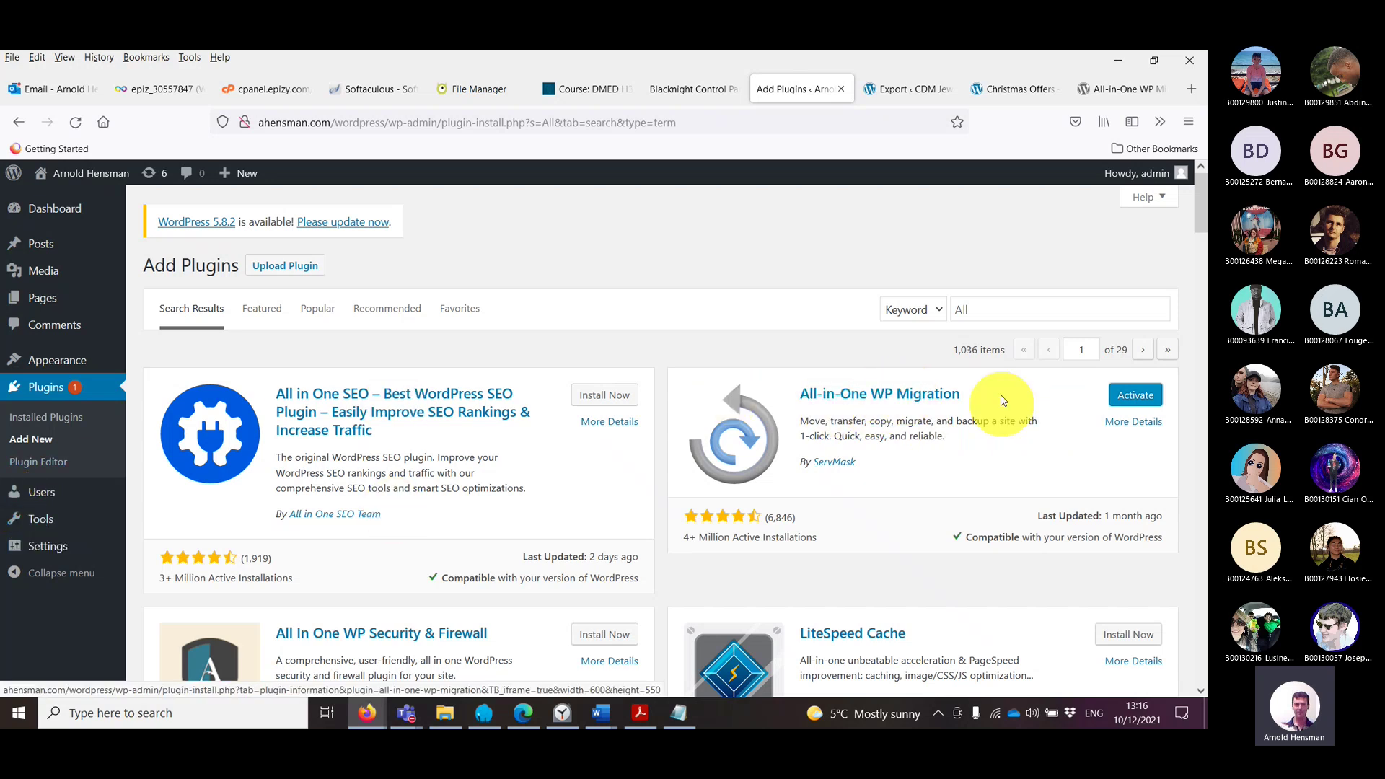
Step: Activate All-in-One WP Migration, then view the hosted site's Dashboard and Posts list
click(1139, 396)
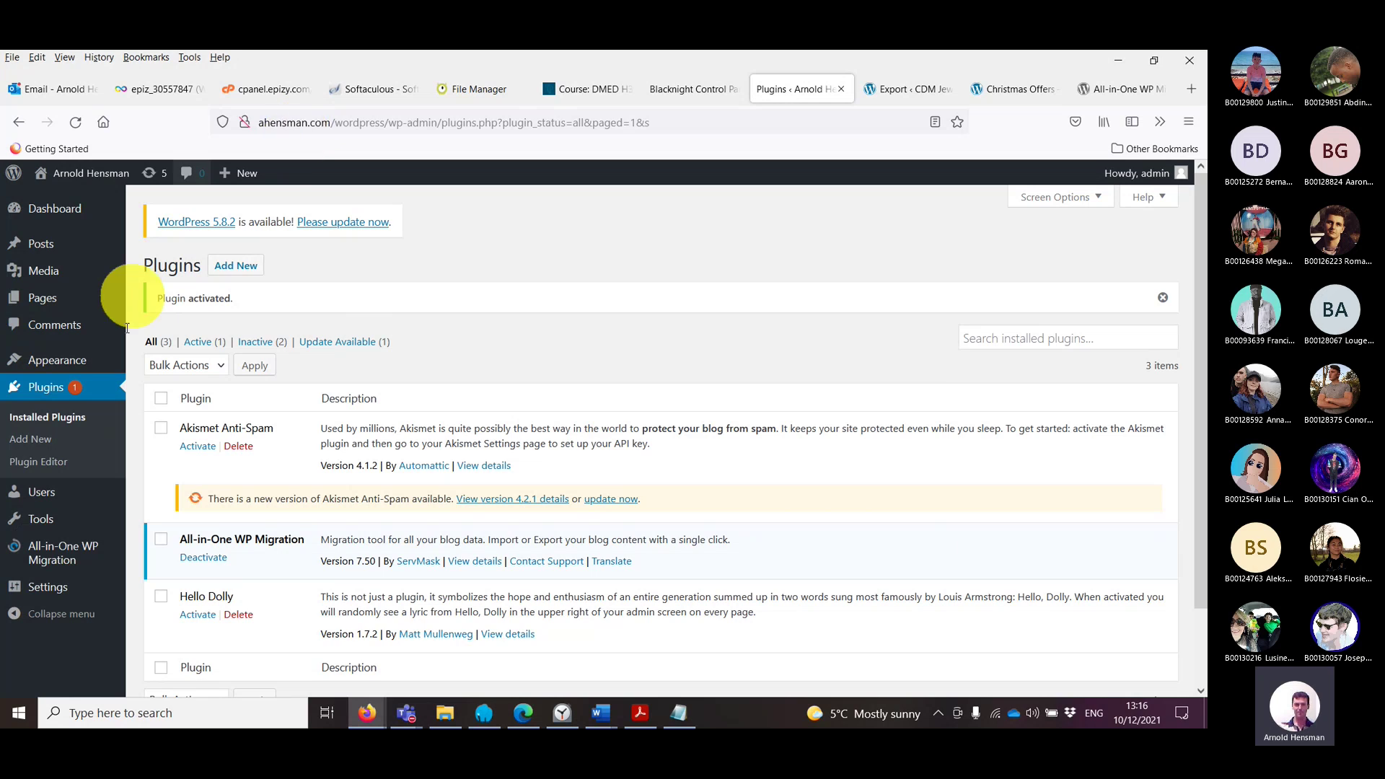
mouse_move(51, 556)
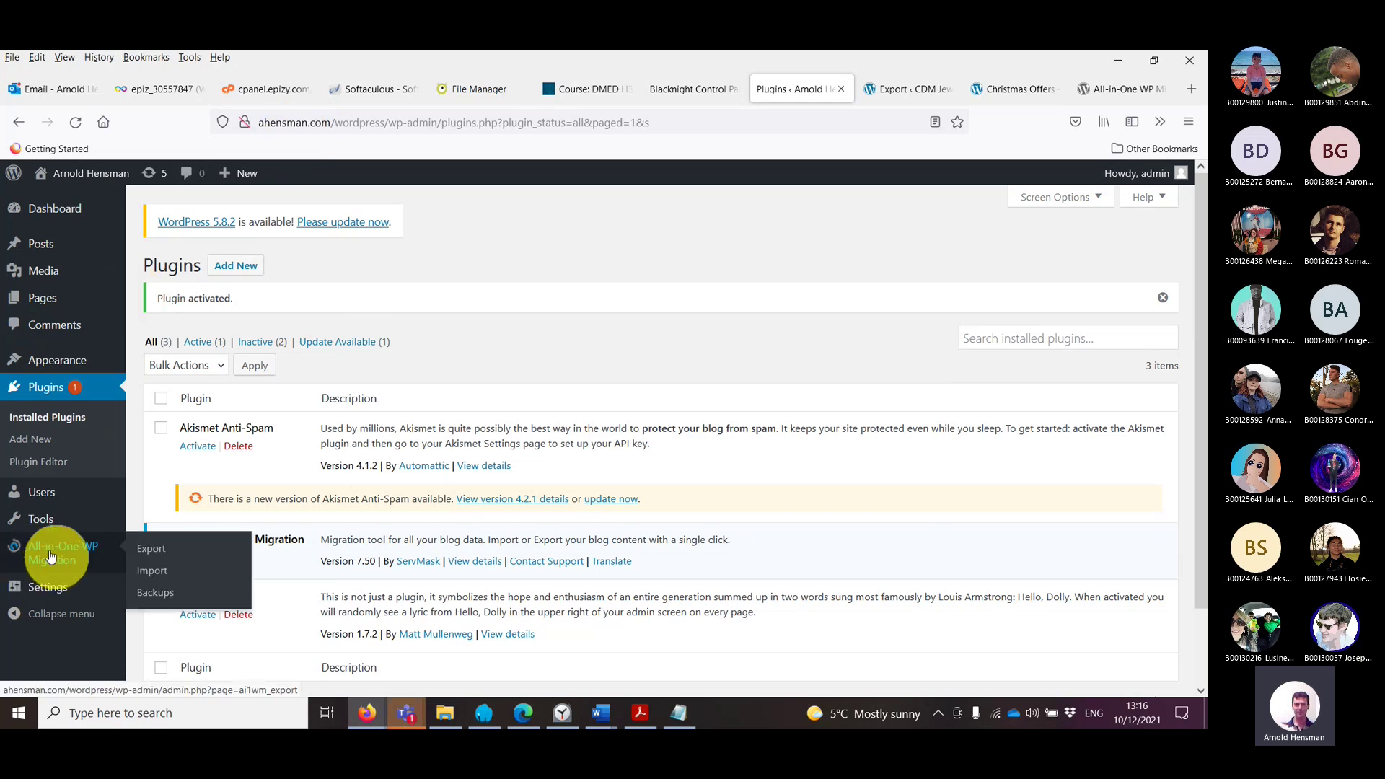
click(45, 211)
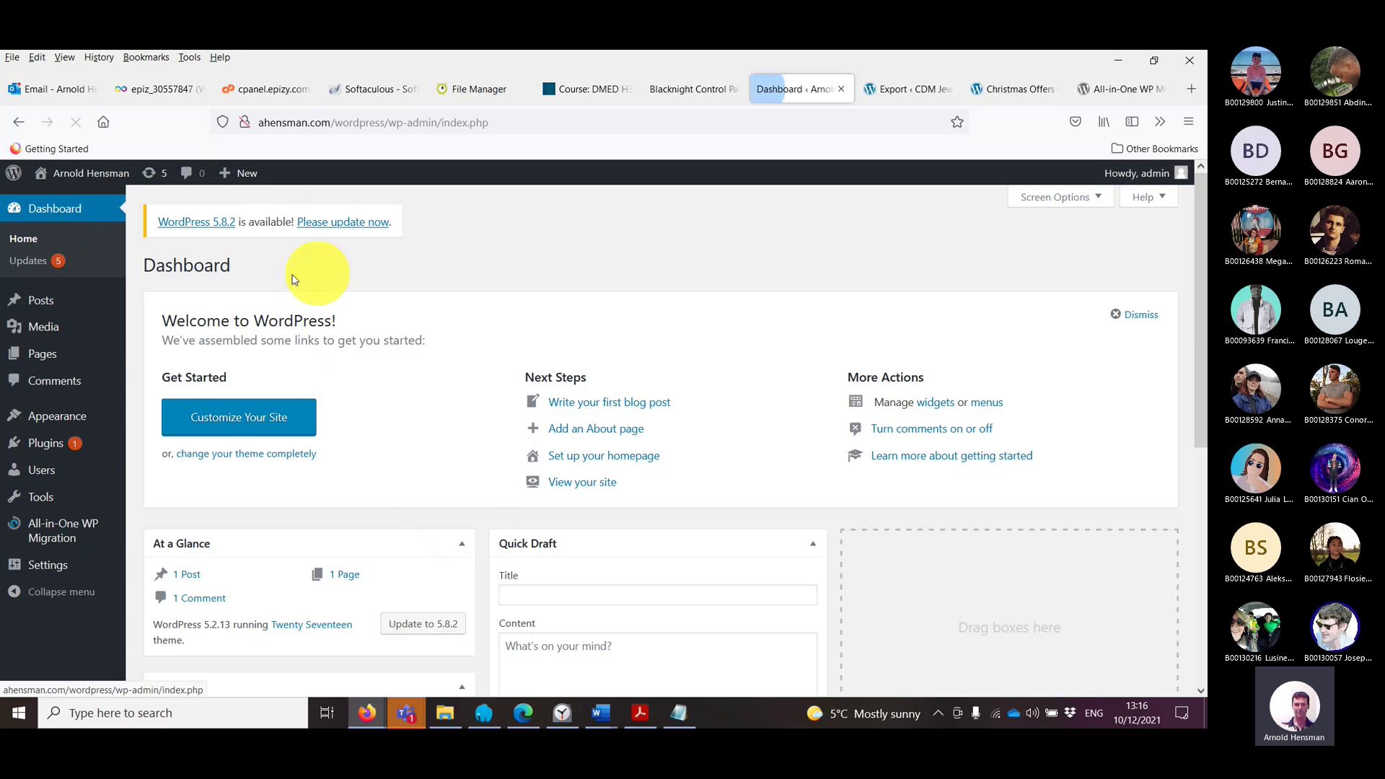
click(53, 306)
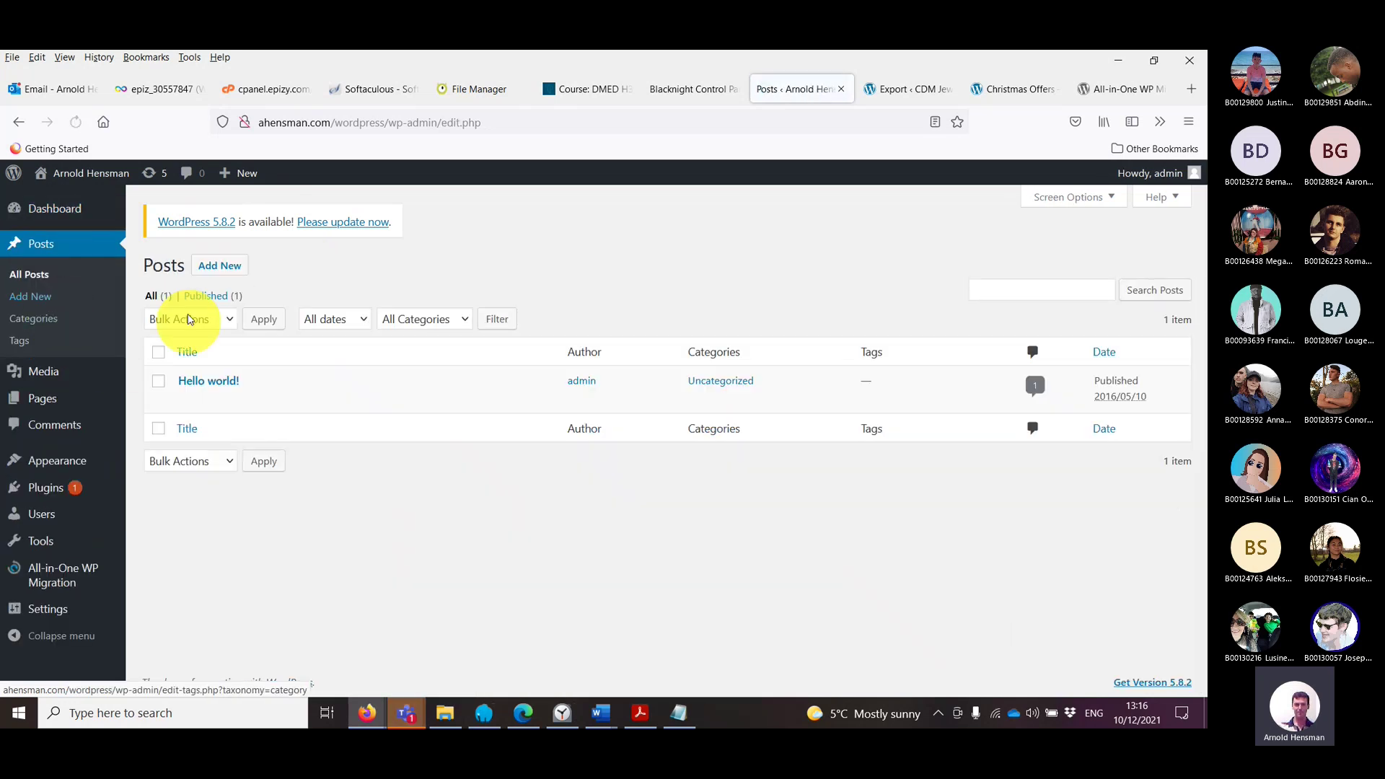
mouse_move(207, 389)
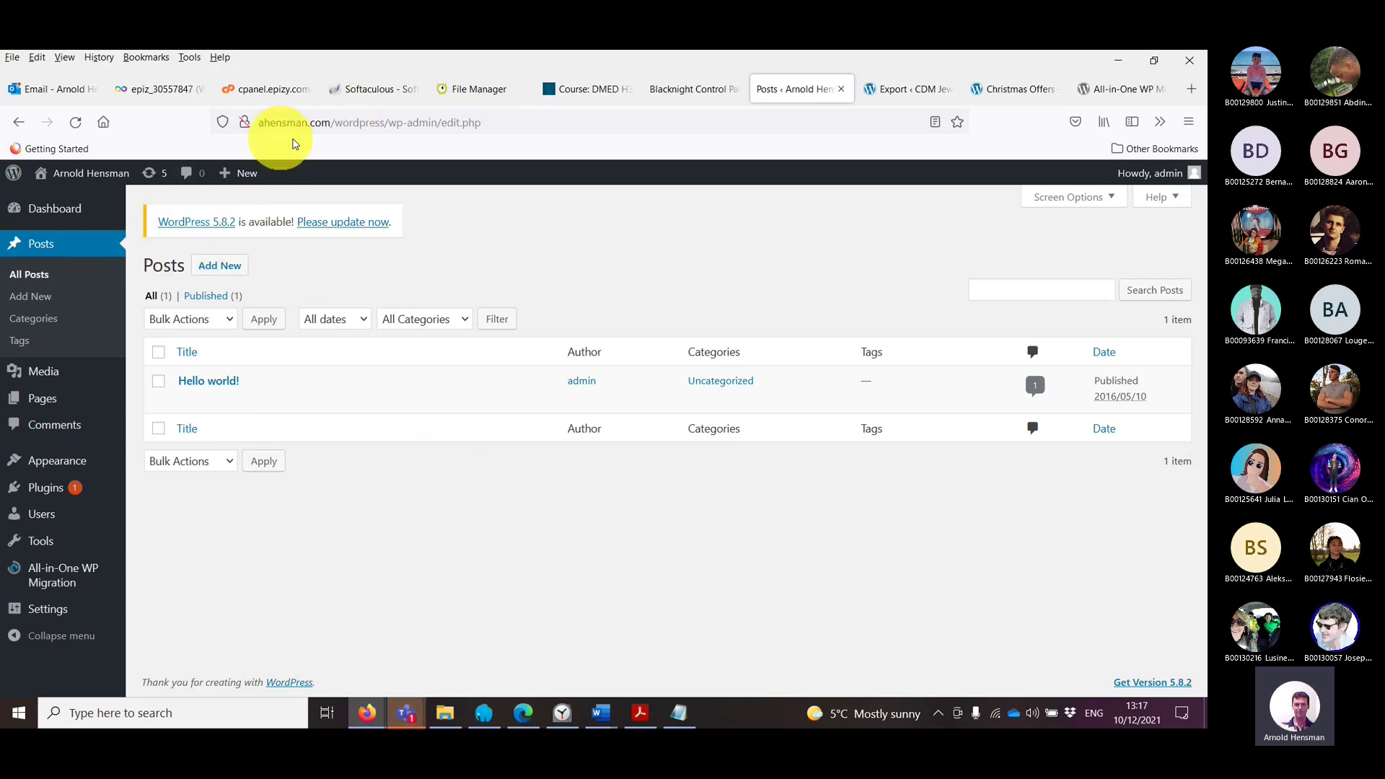
Step: Compare with the local site's Posts and Pages, then return to the hosted Posts list
click(891, 89)
click(56, 256)
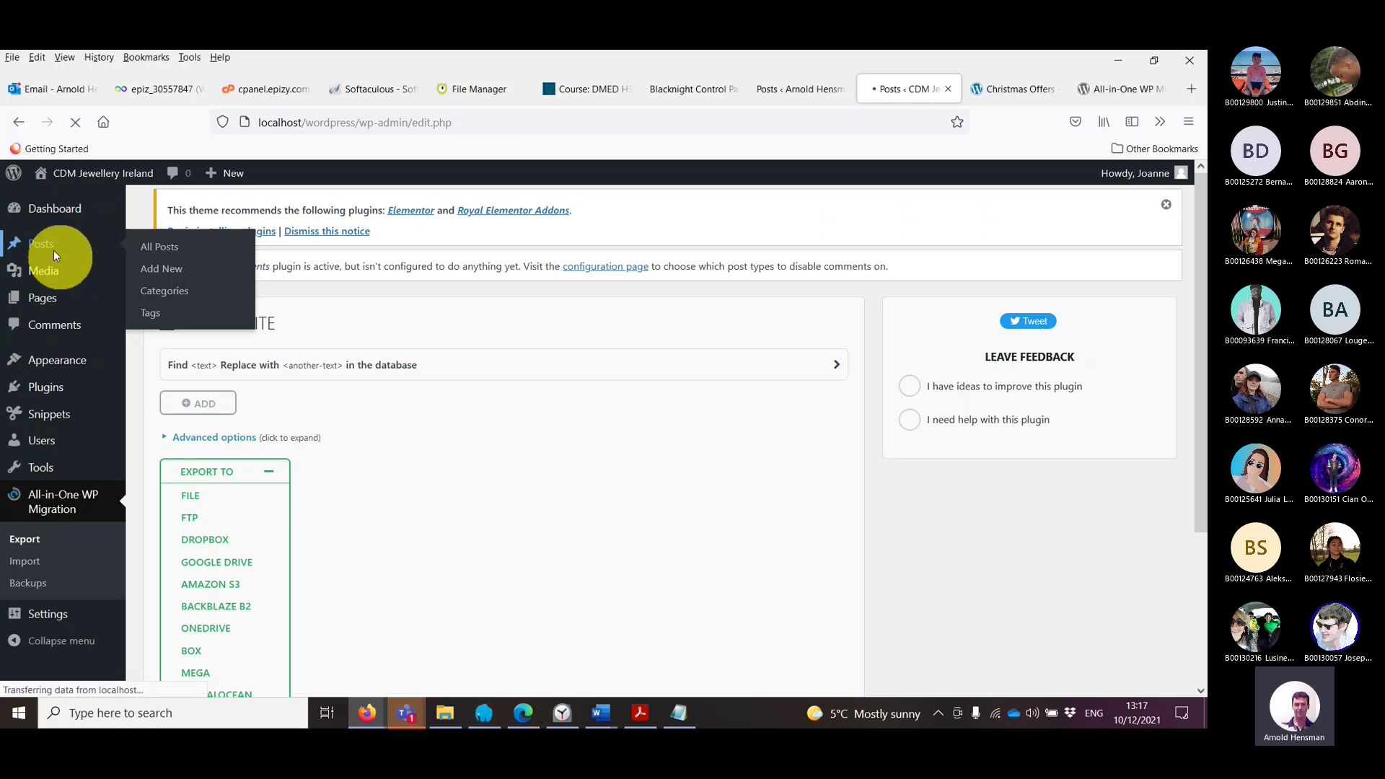
click(43, 398)
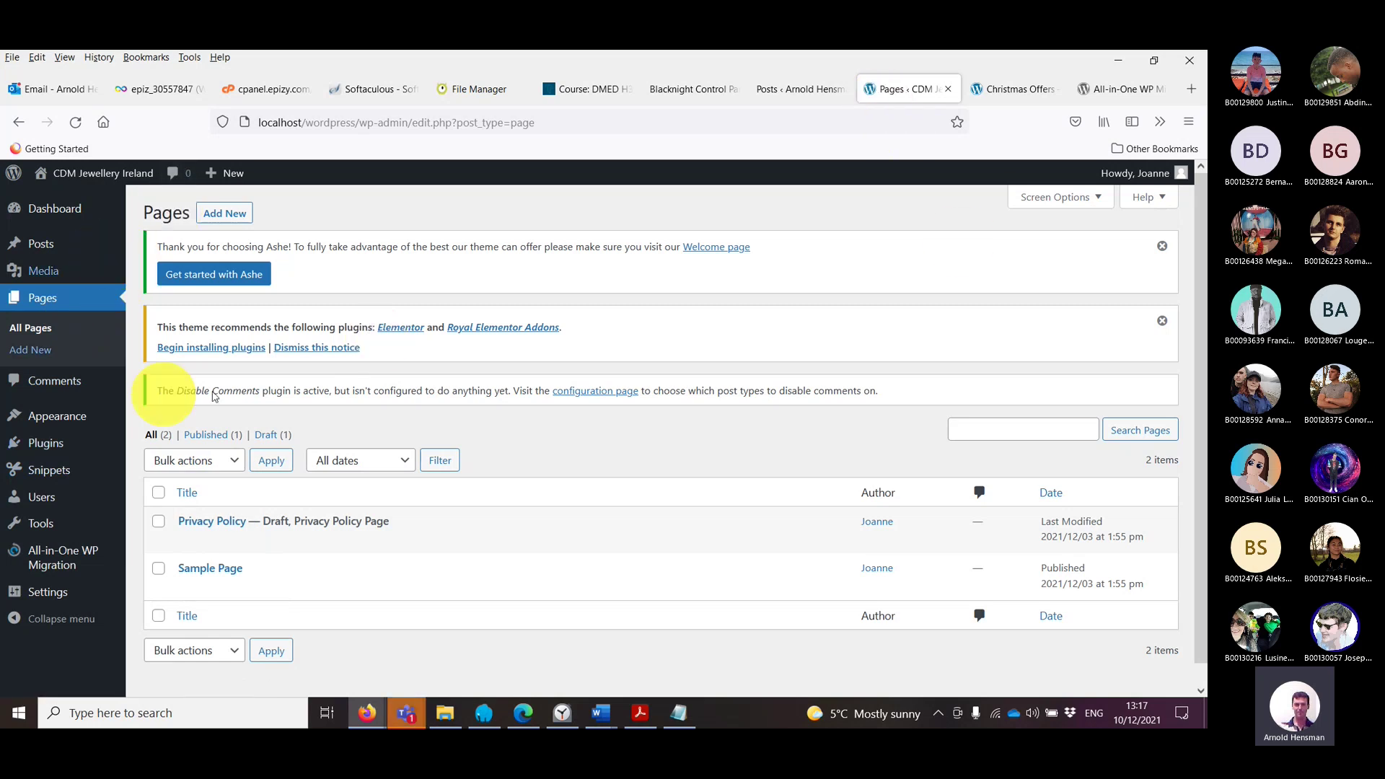
click(777, 92)
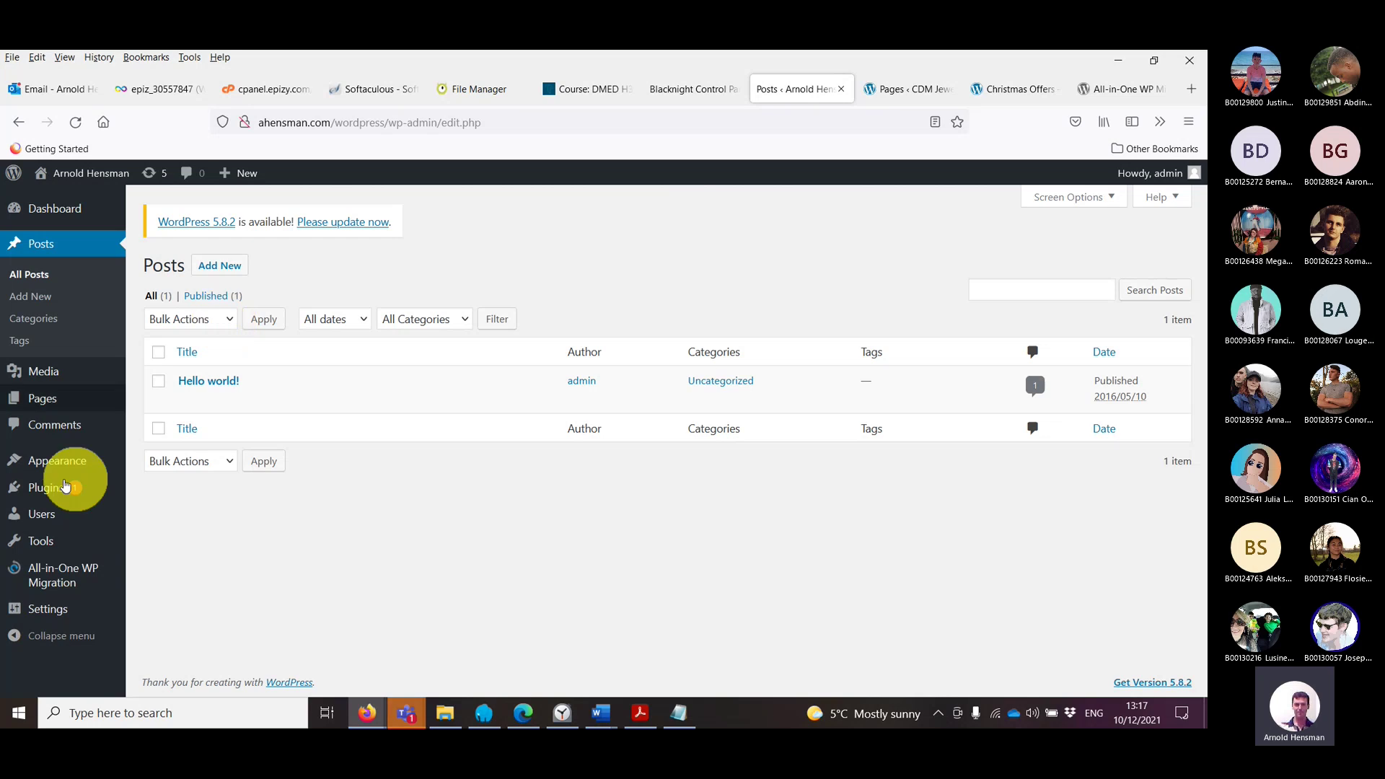
mouse_move(47, 575)
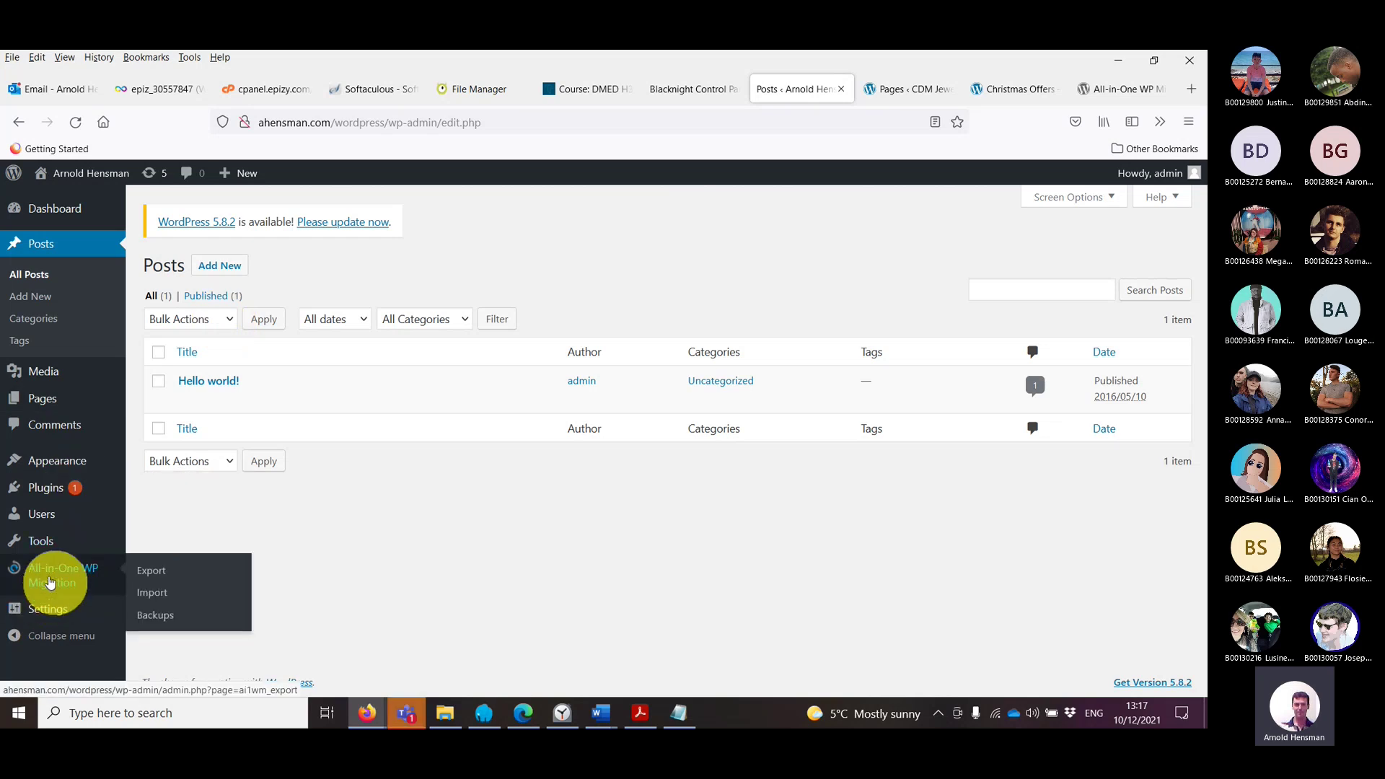
click(169, 596)
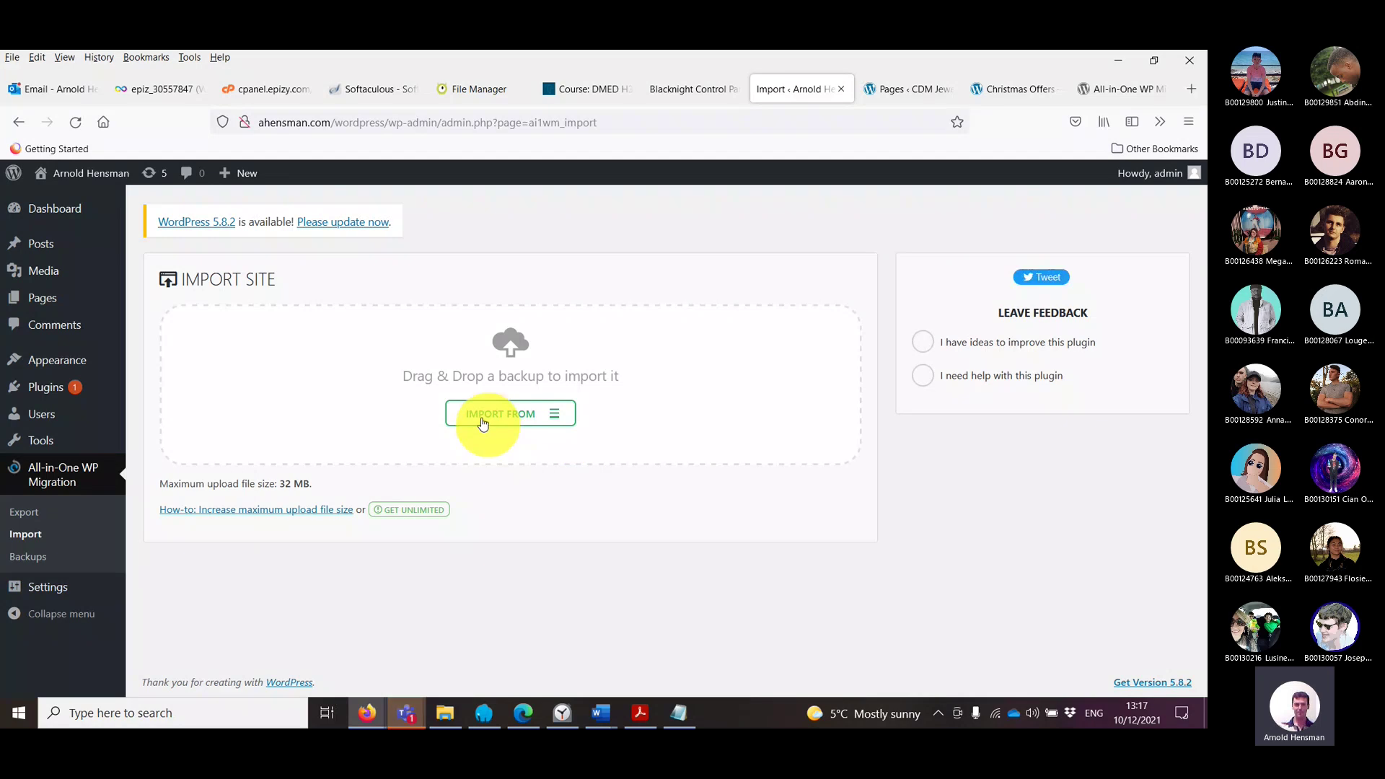
click(483, 422)
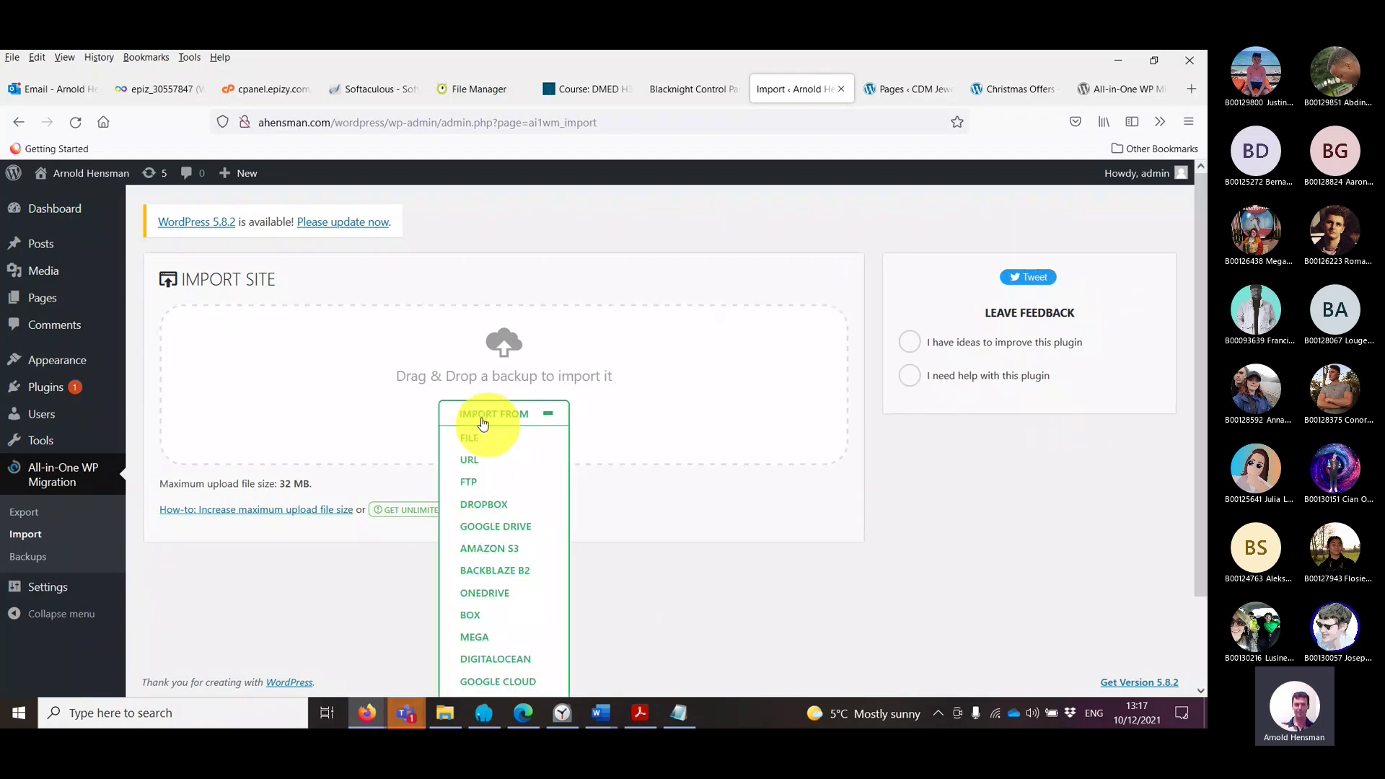
click(478, 438)
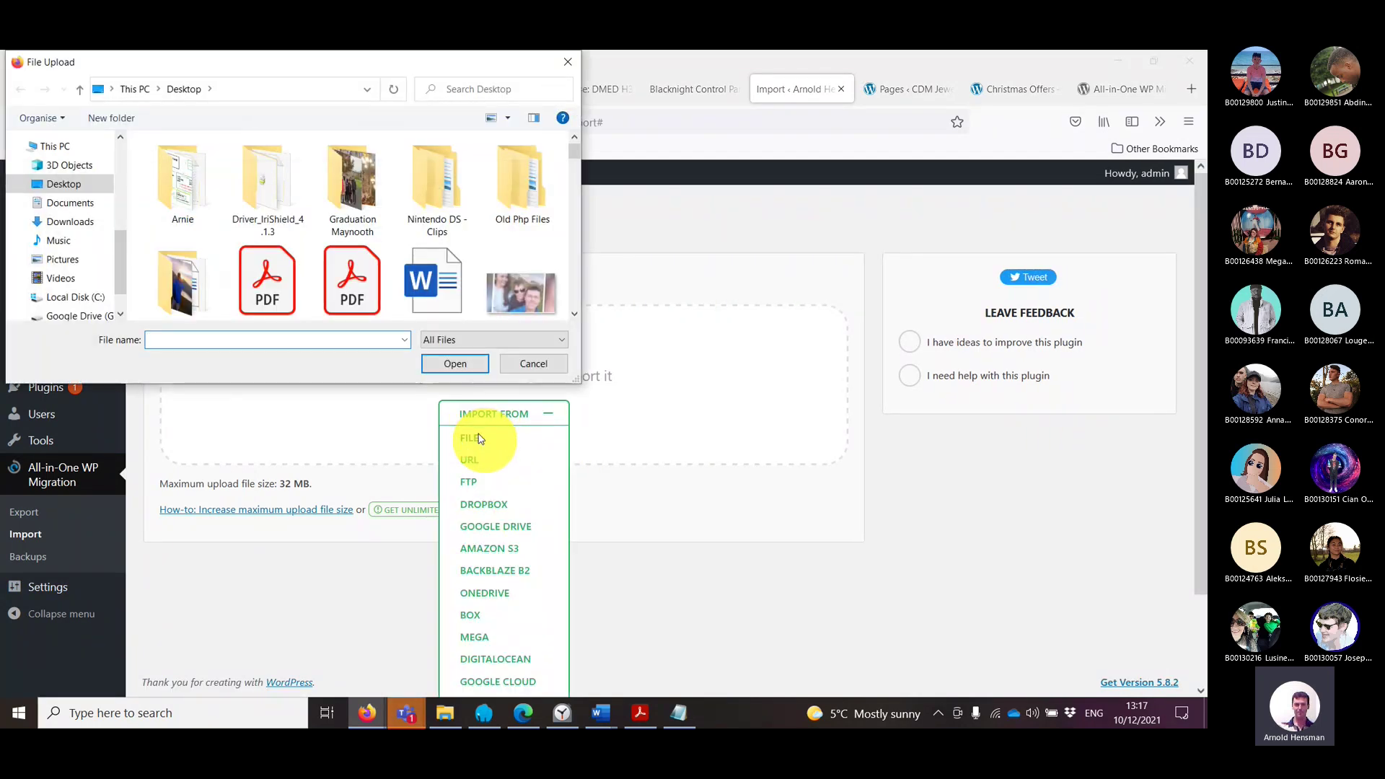
click(79, 204)
click(72, 185)
double_click(195, 265)
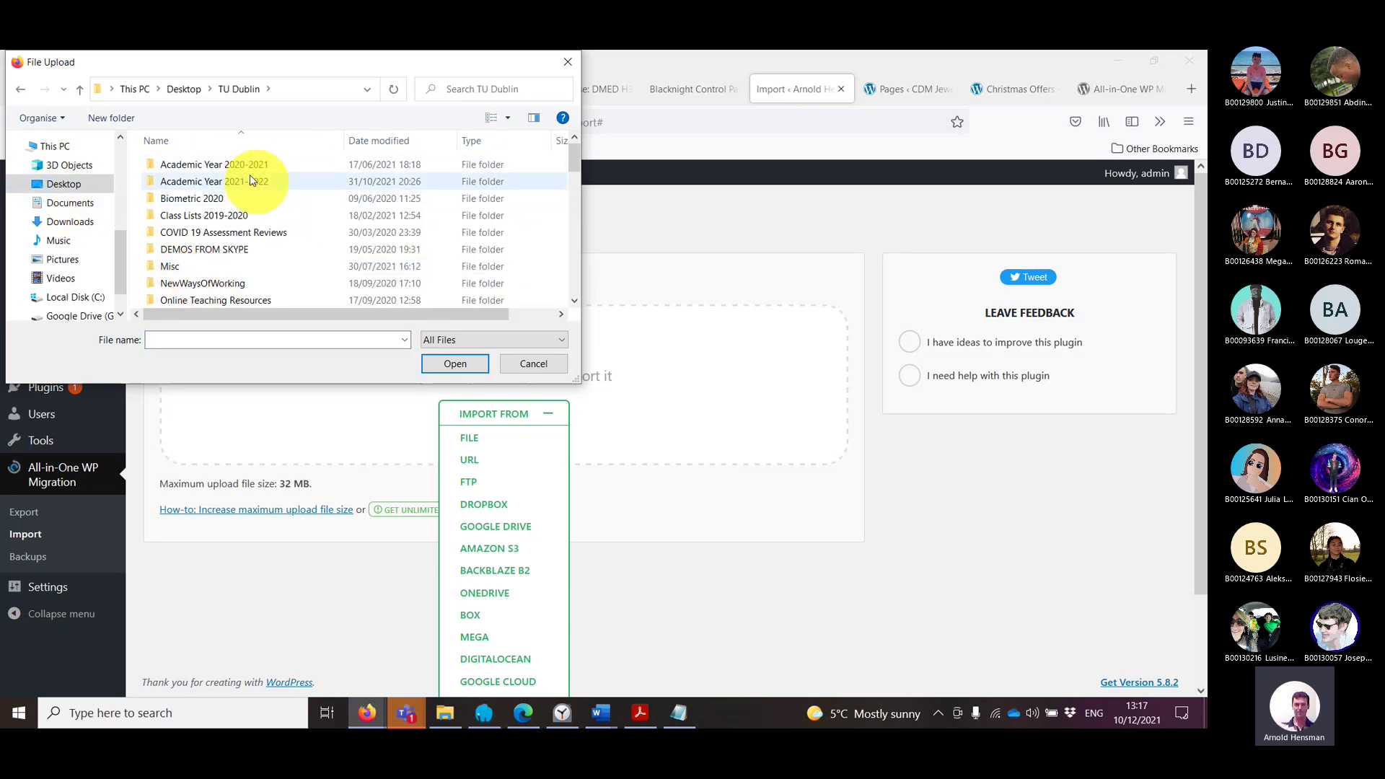
click(70, 222)
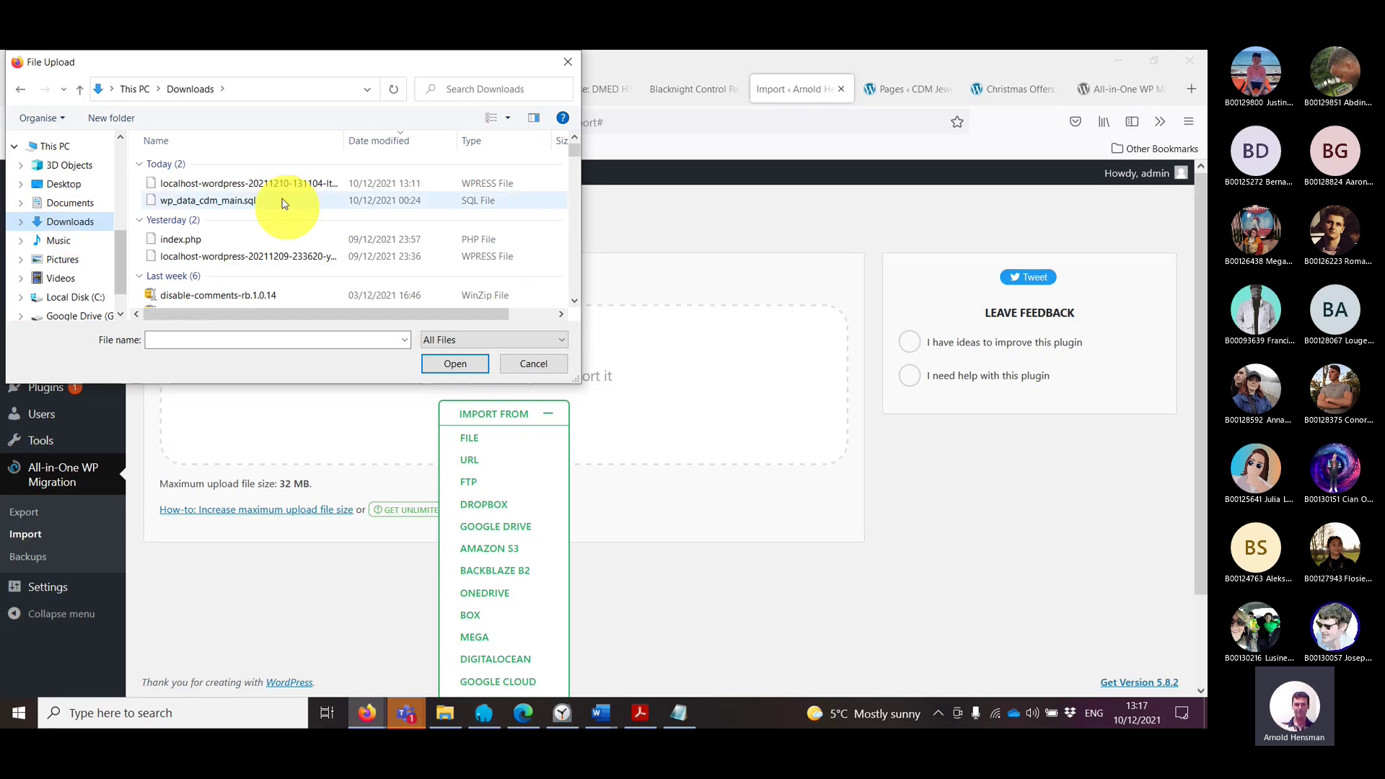
click(274, 183)
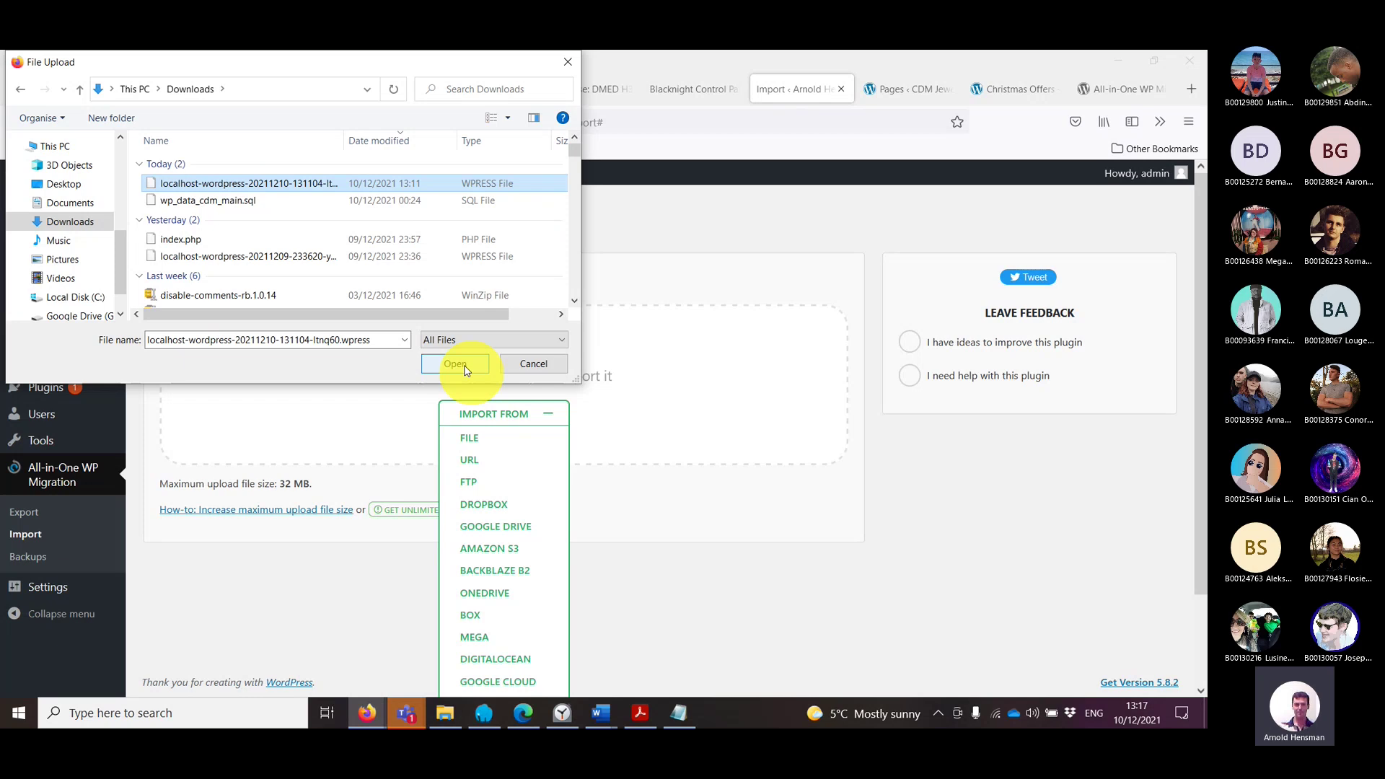
click(455, 364)
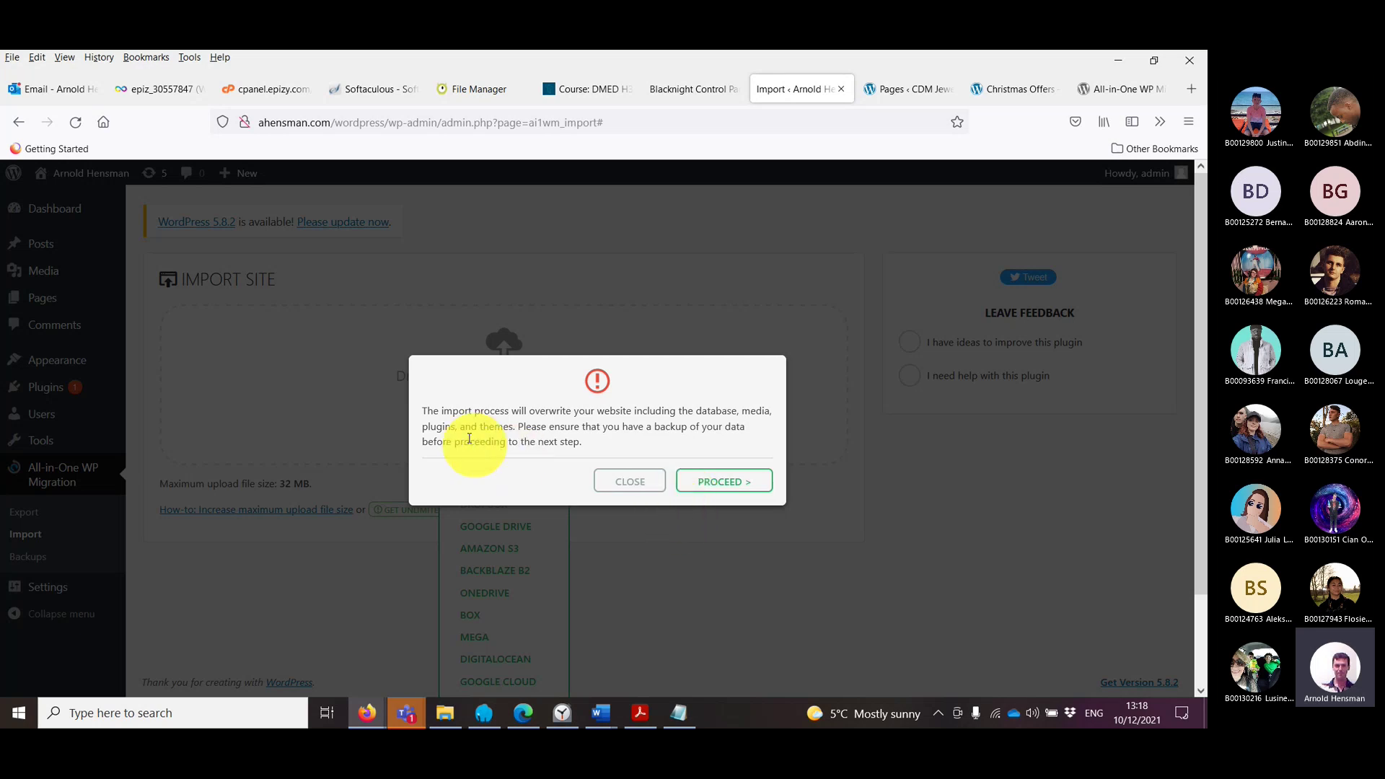
Step: Read the overwrite warning, cross-check the local Pages tab, and PROCEED with the import
drag(442, 410, 750, 412)
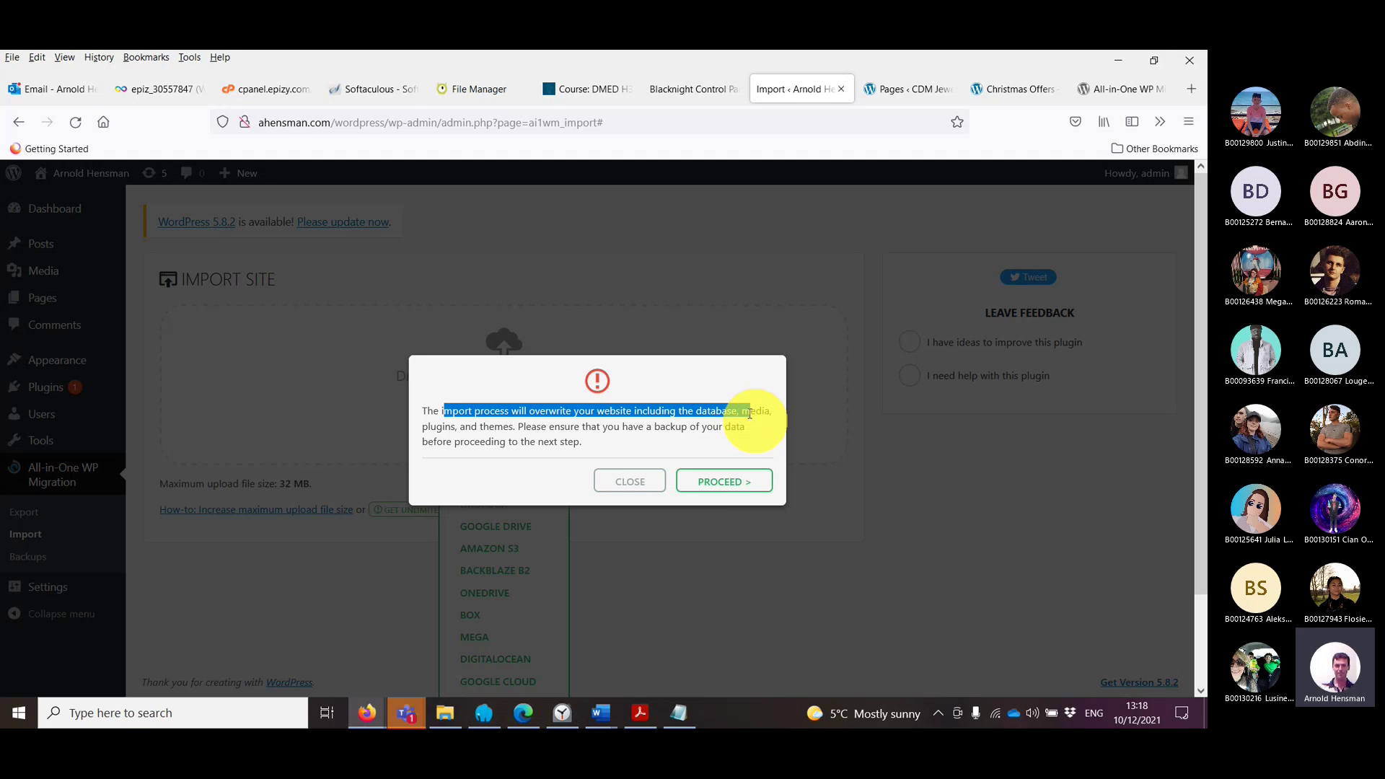
drag(749, 413, 753, 429)
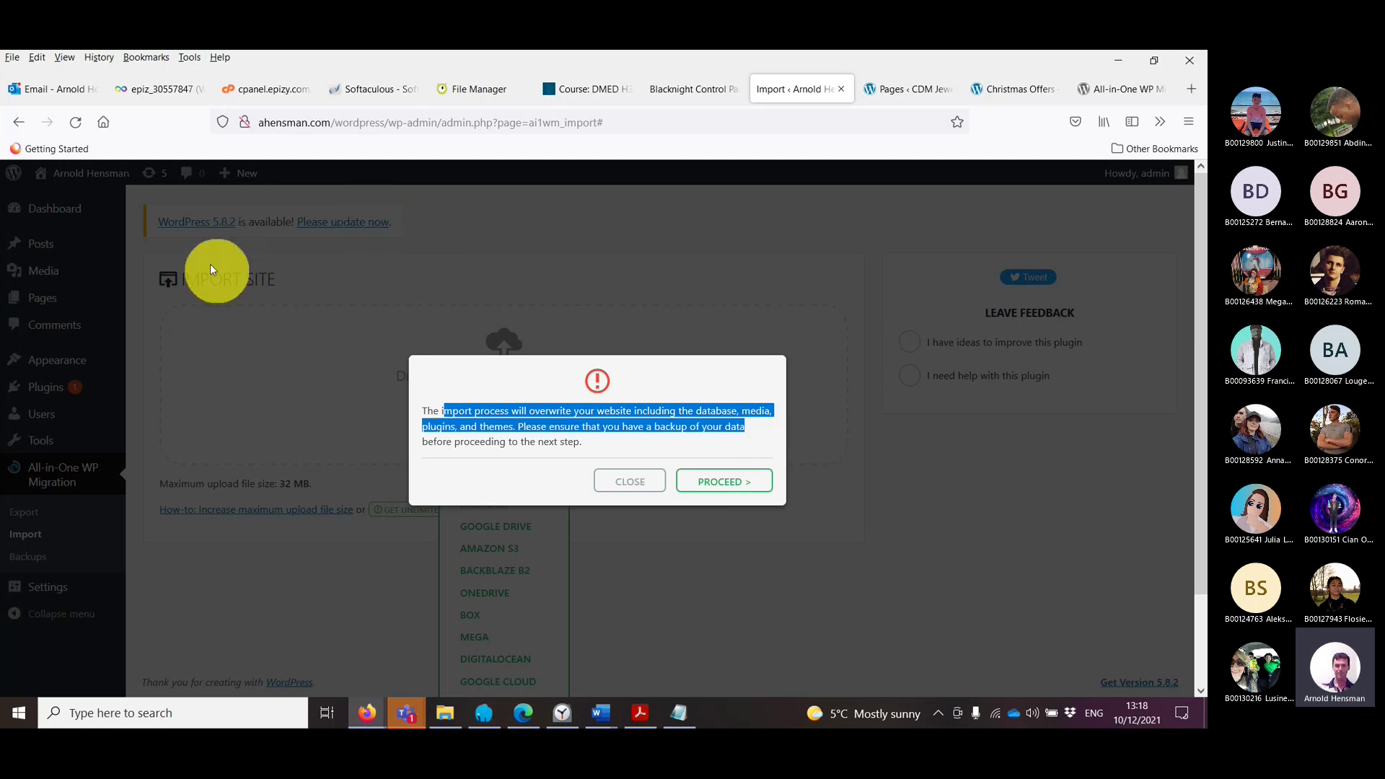
click(921, 93)
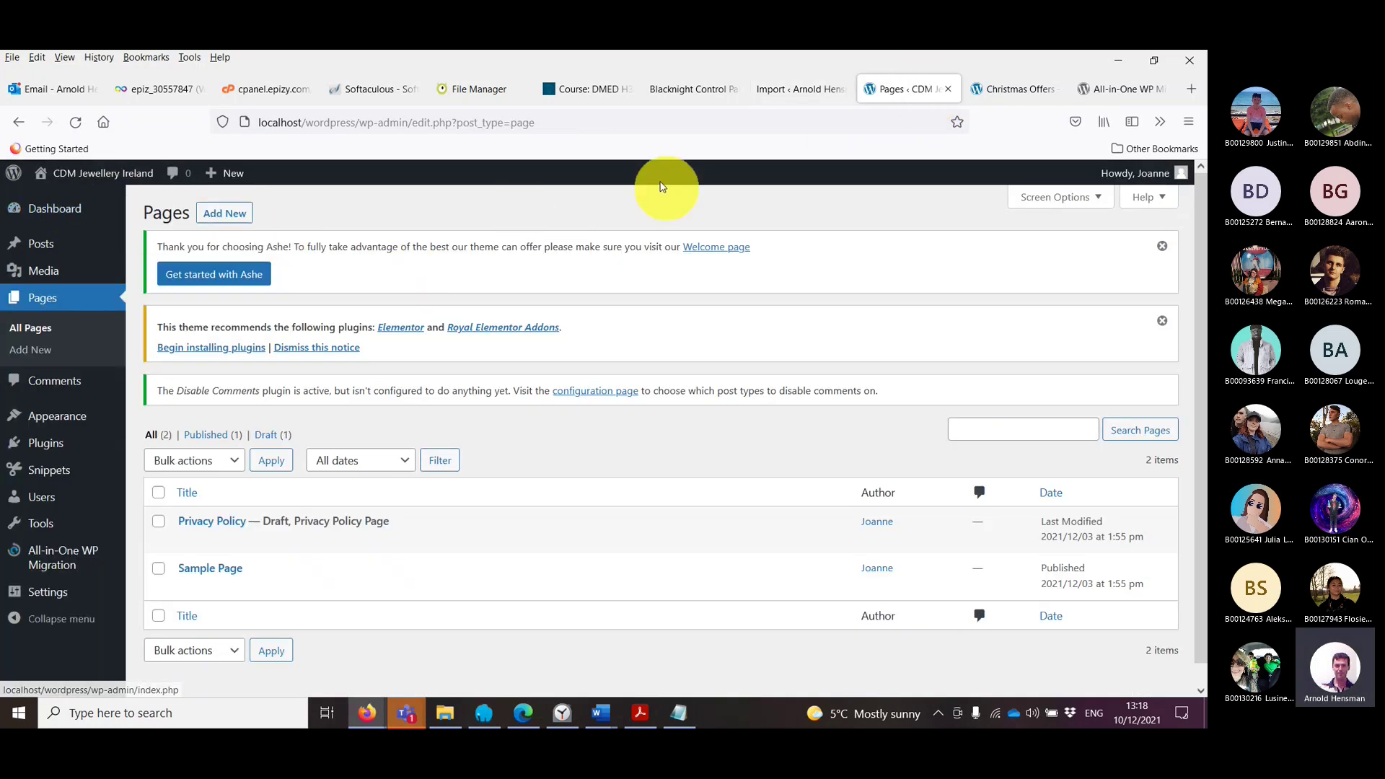
click(793, 91)
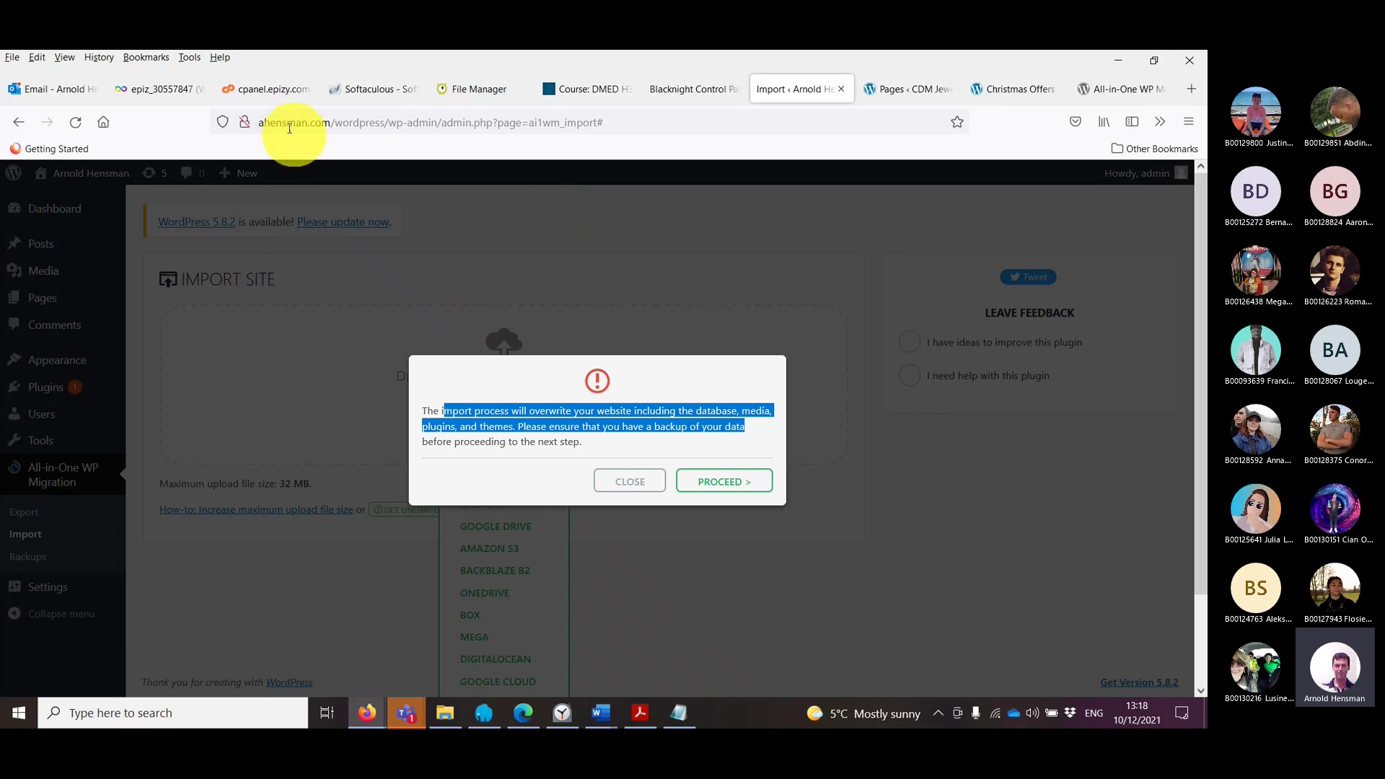
click(905, 92)
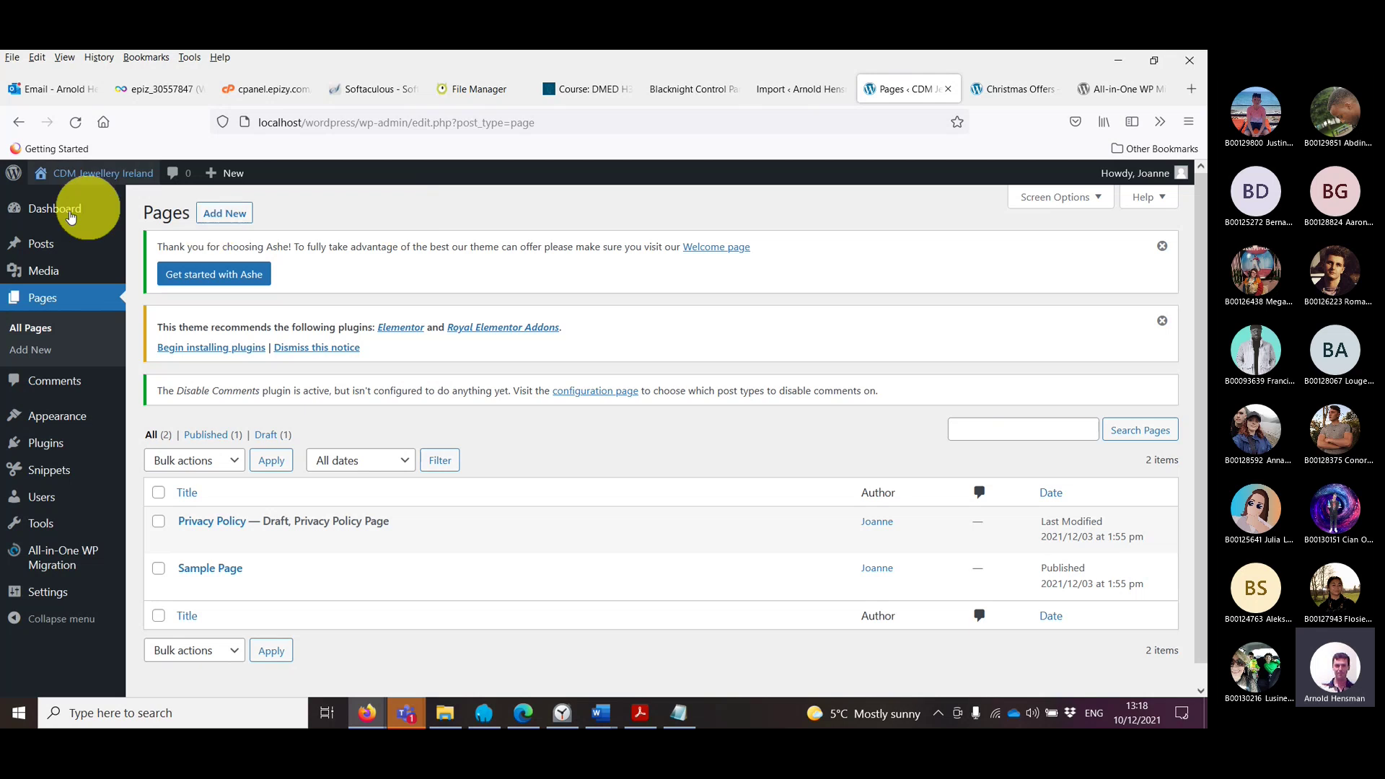
click(808, 99)
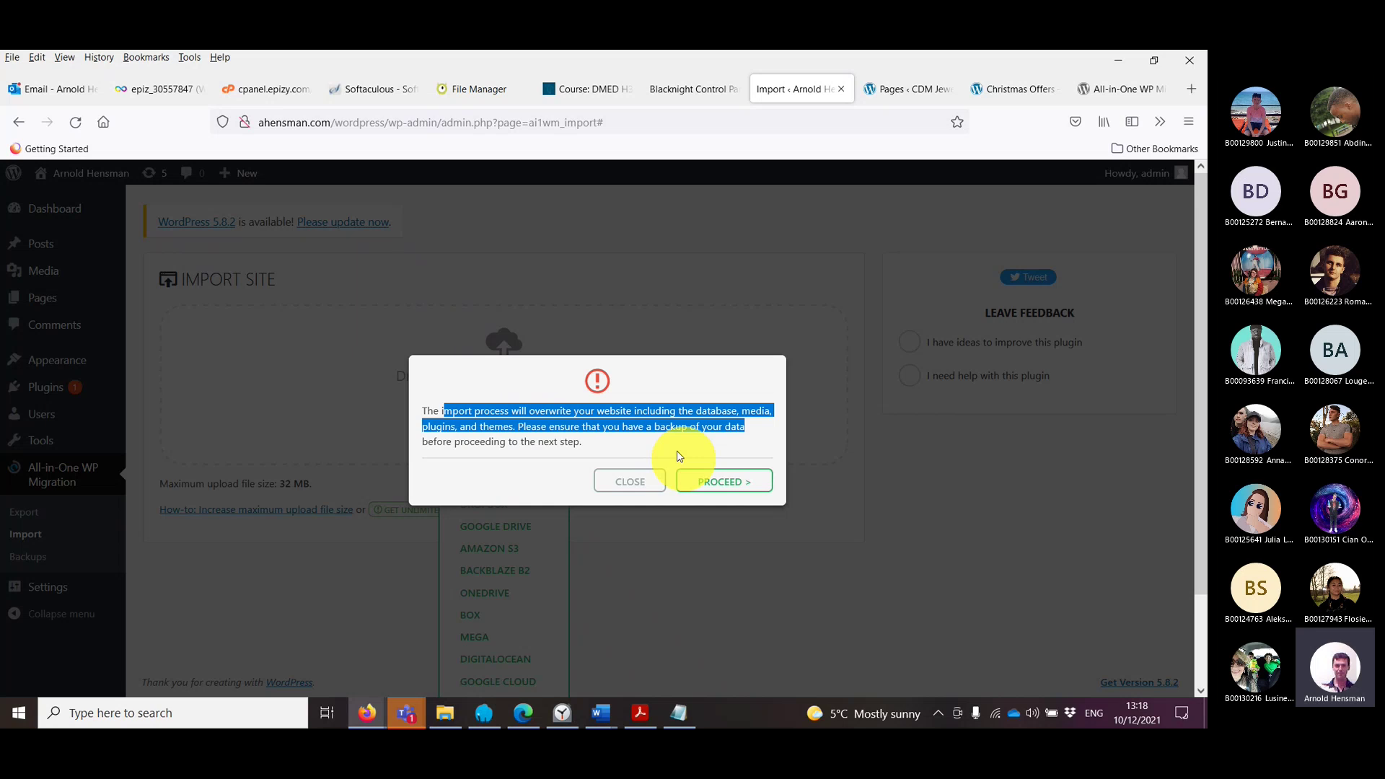
click(649, 460)
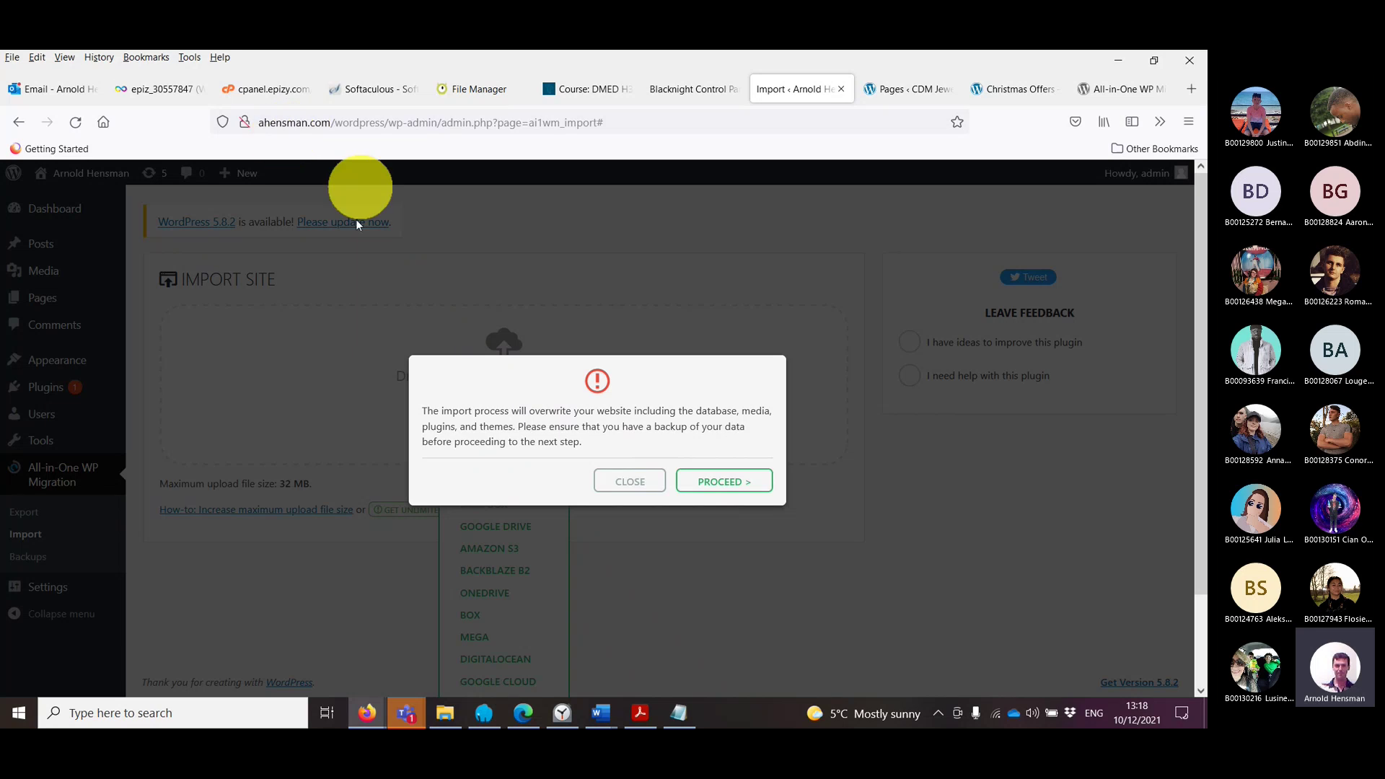
click(710, 489)
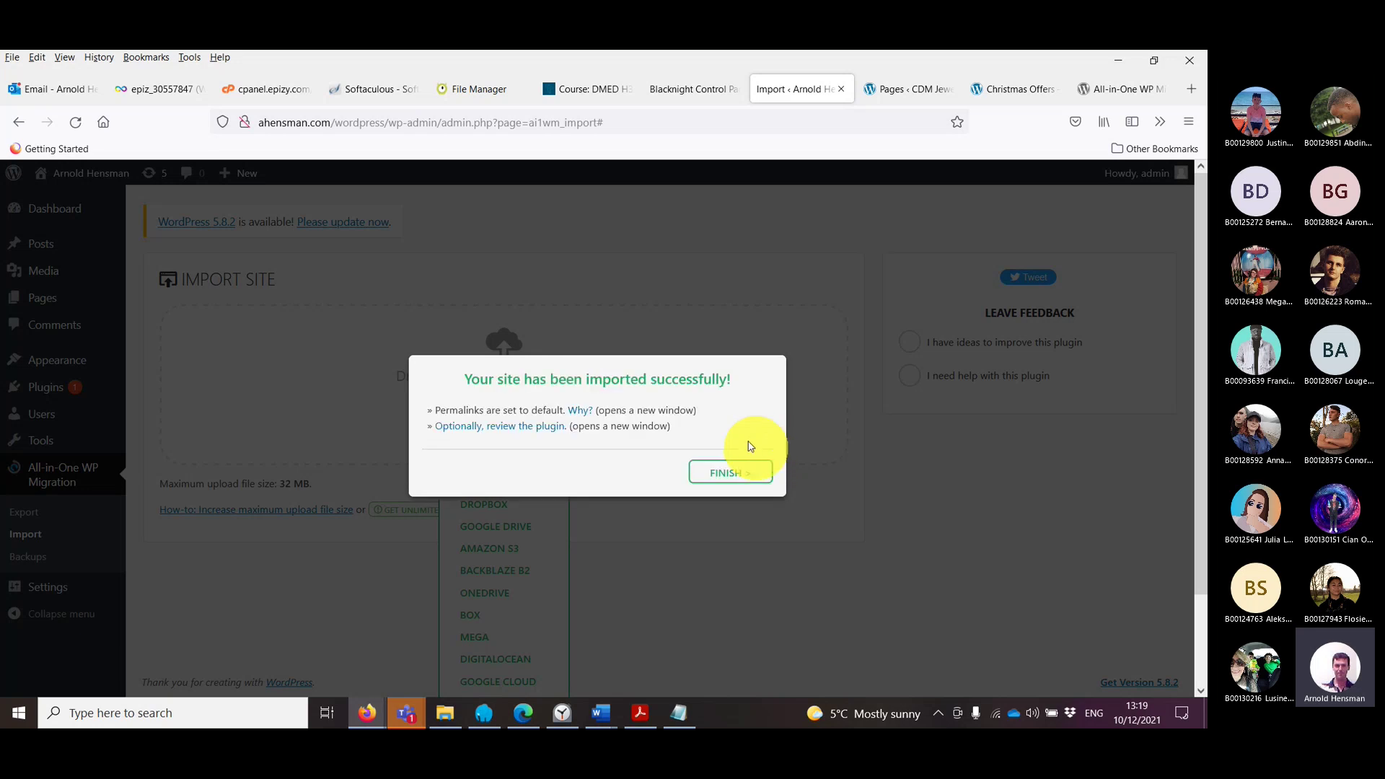
Step: Read the import success notice about default permalinks and close it with FINISH
drag(474, 410, 538, 409)
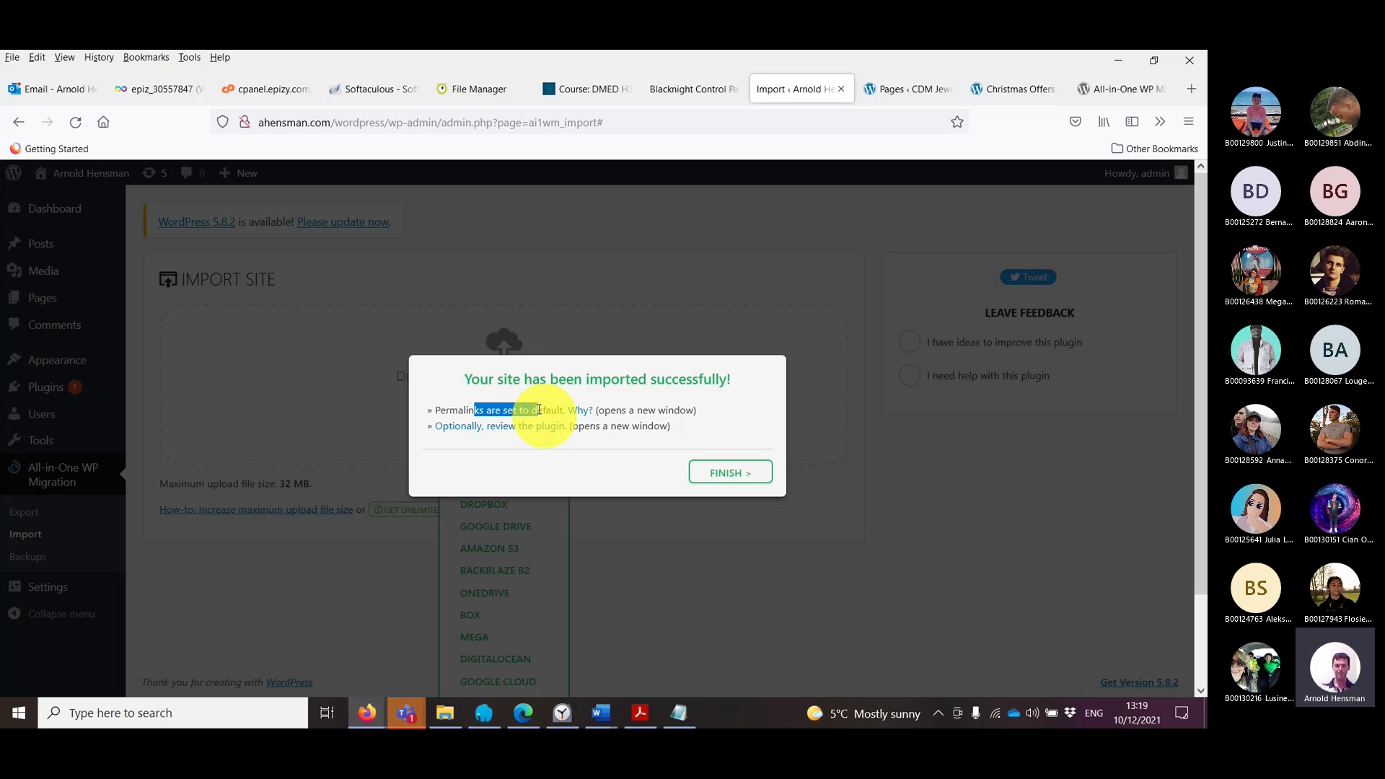
drag(612, 409, 694, 410)
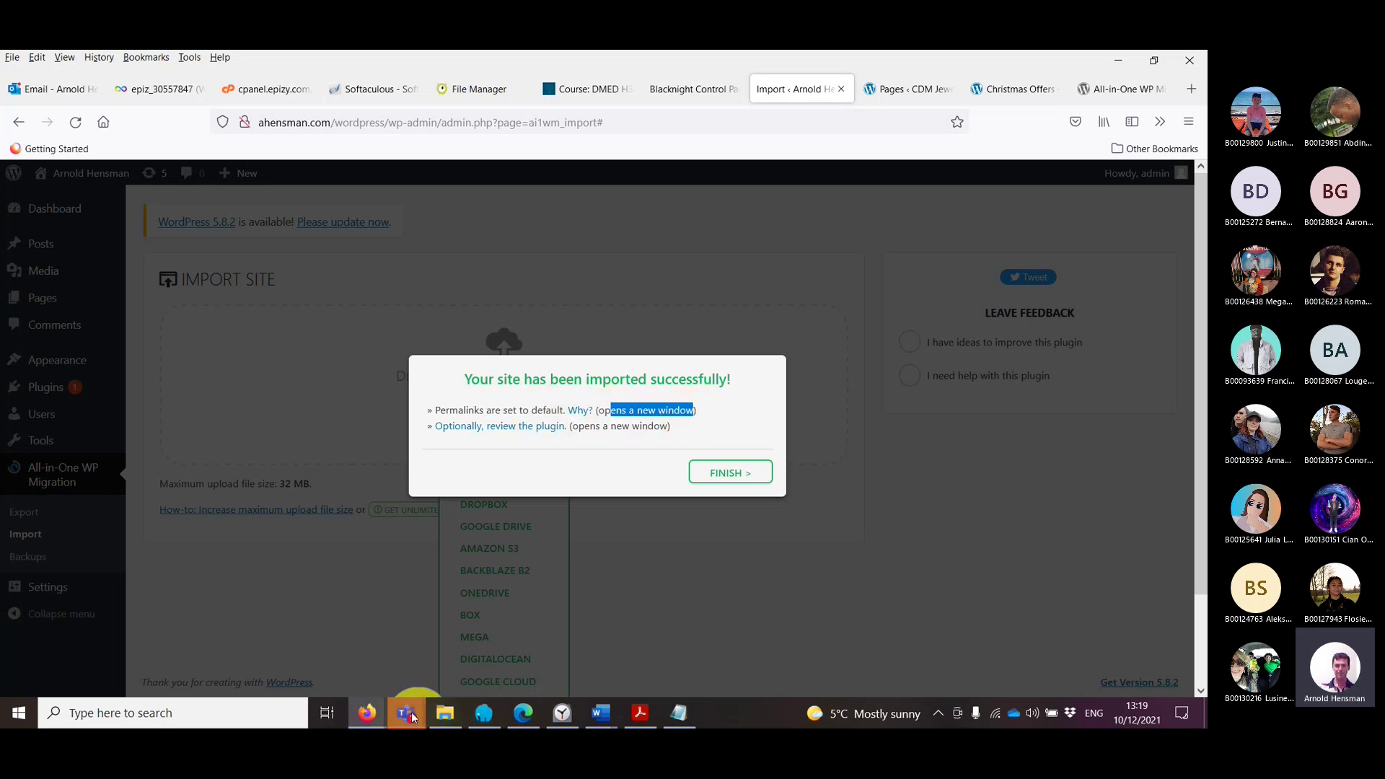
mouse_move(411, 716)
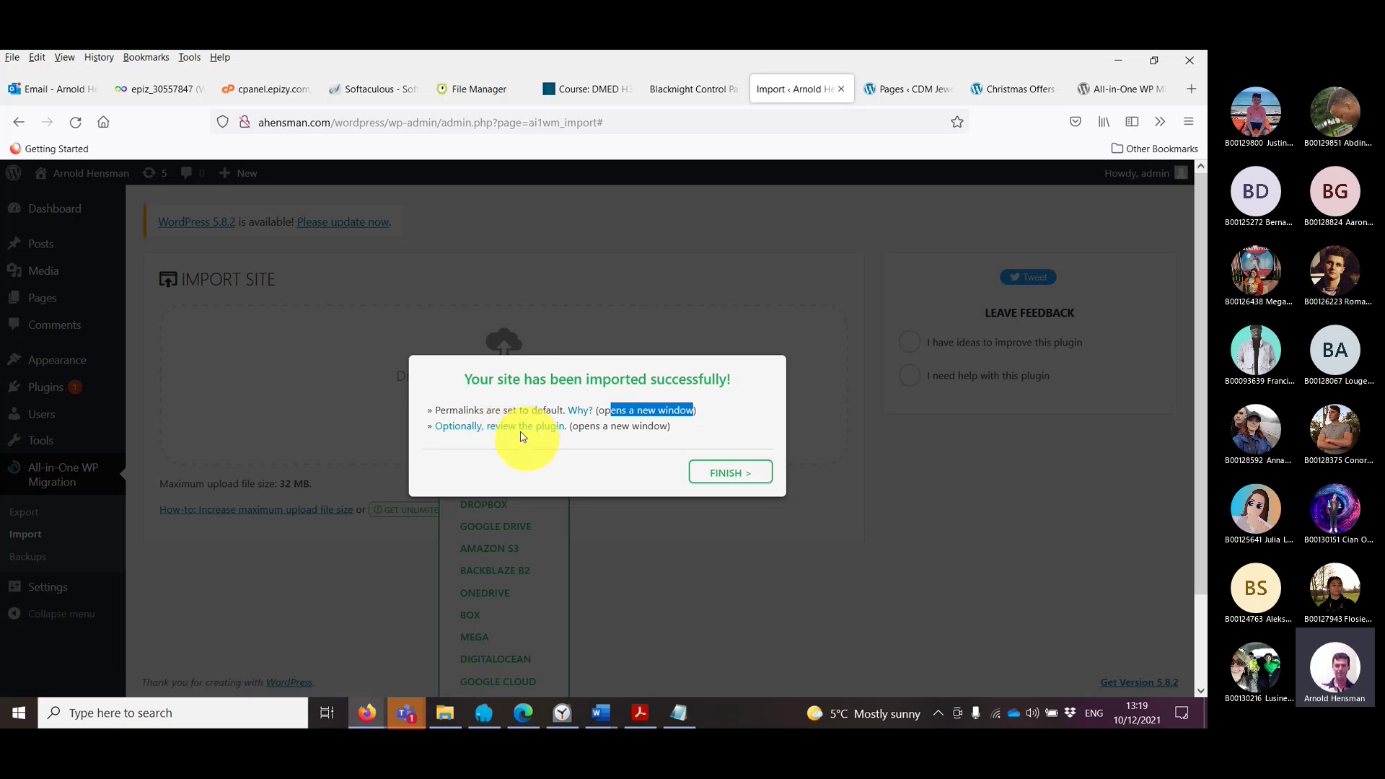
click(901, 90)
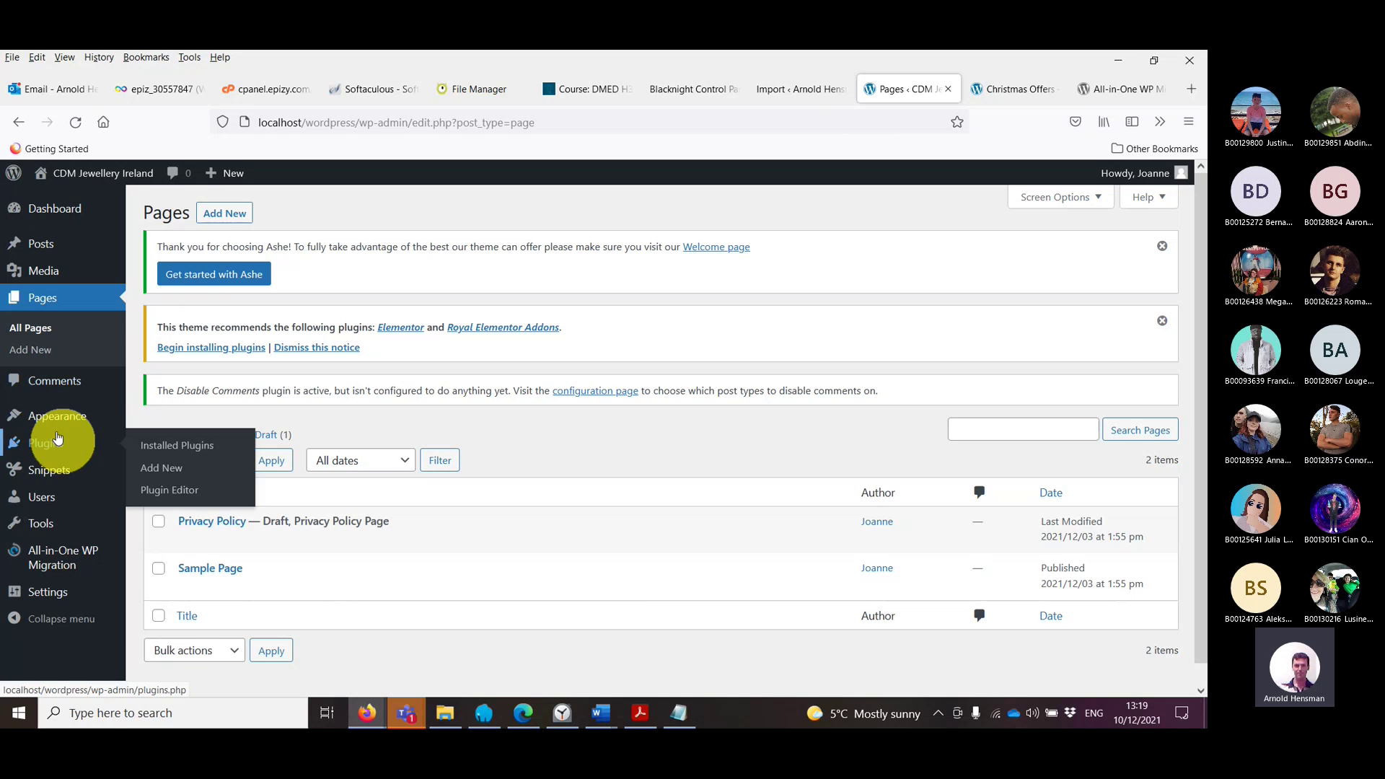
click(788, 91)
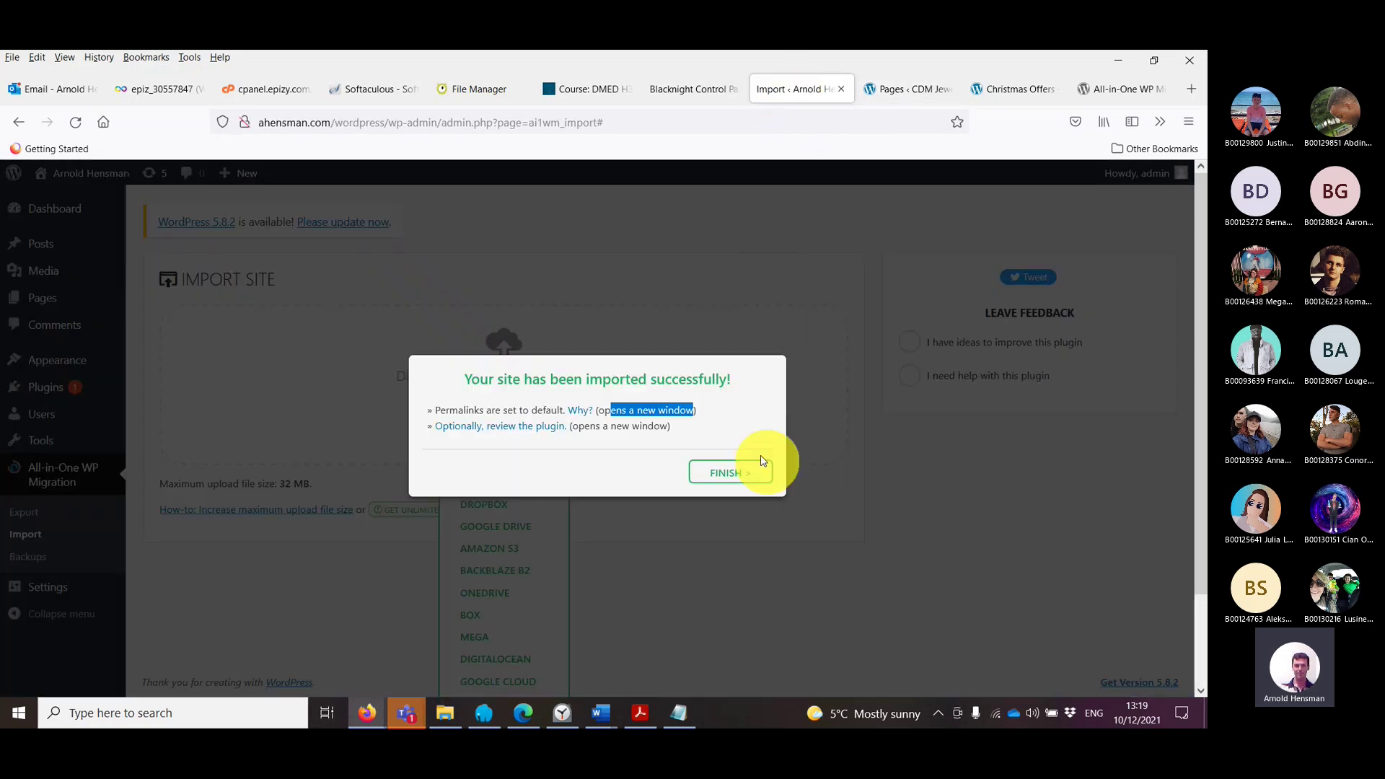
click(726, 477)
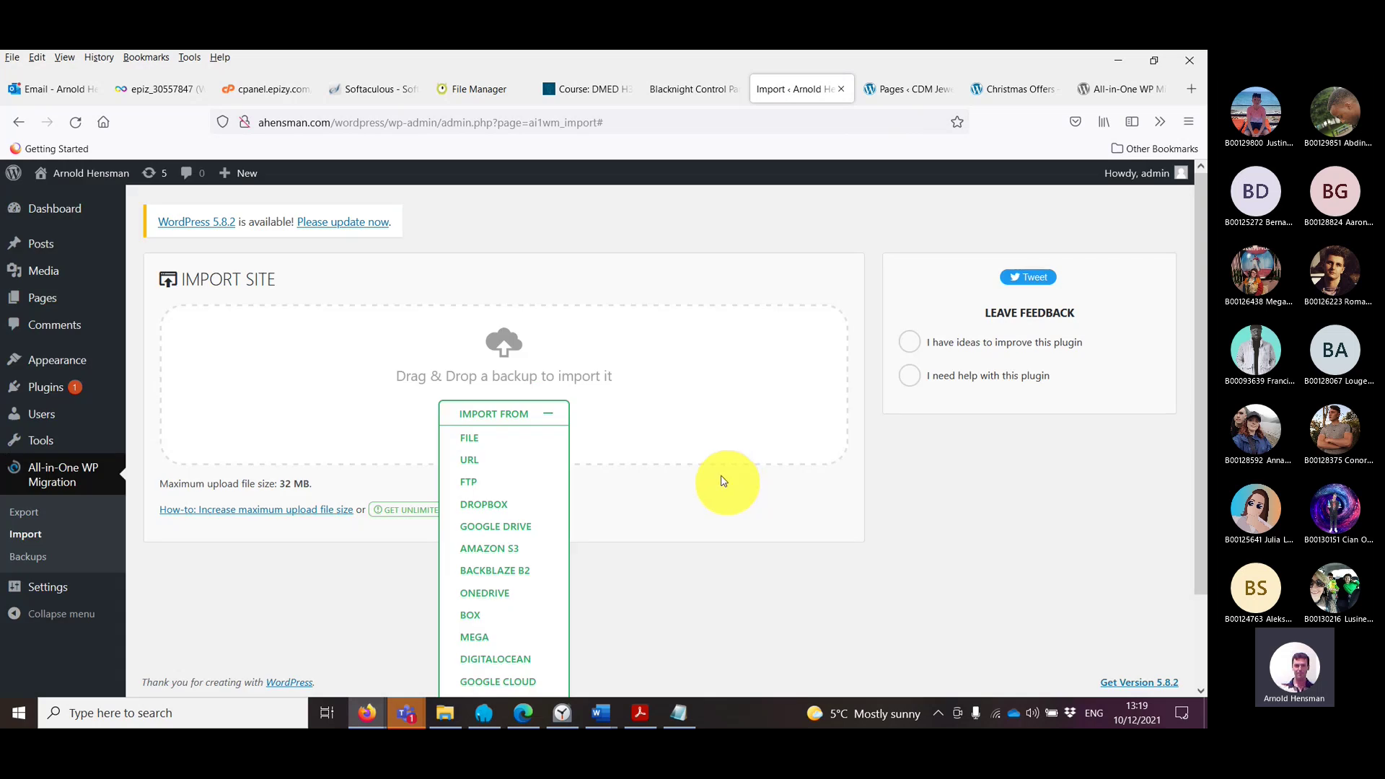
Step: Scroll the Import page and open Settings, which leads to Database Update Required
scroll(723, 481, down, 3)
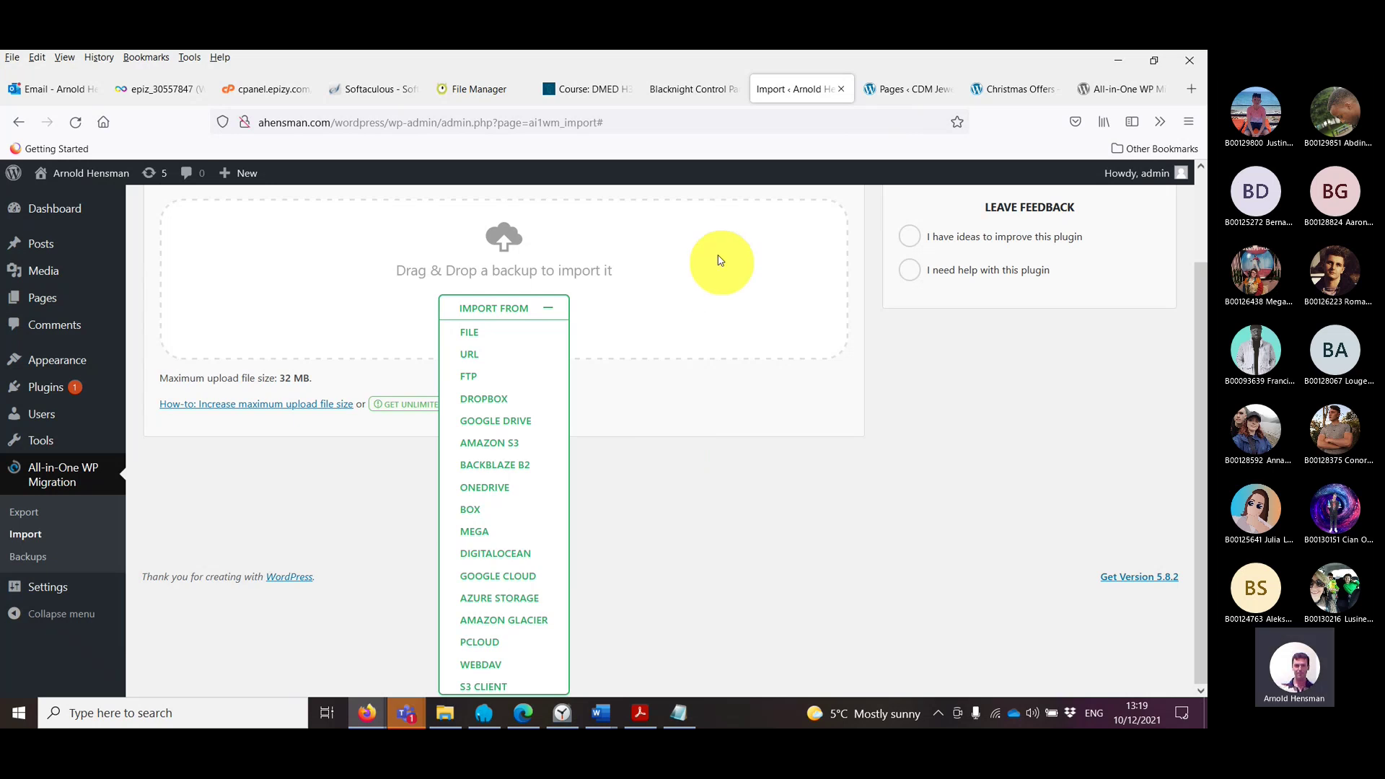
scroll(757, 275, up, 3)
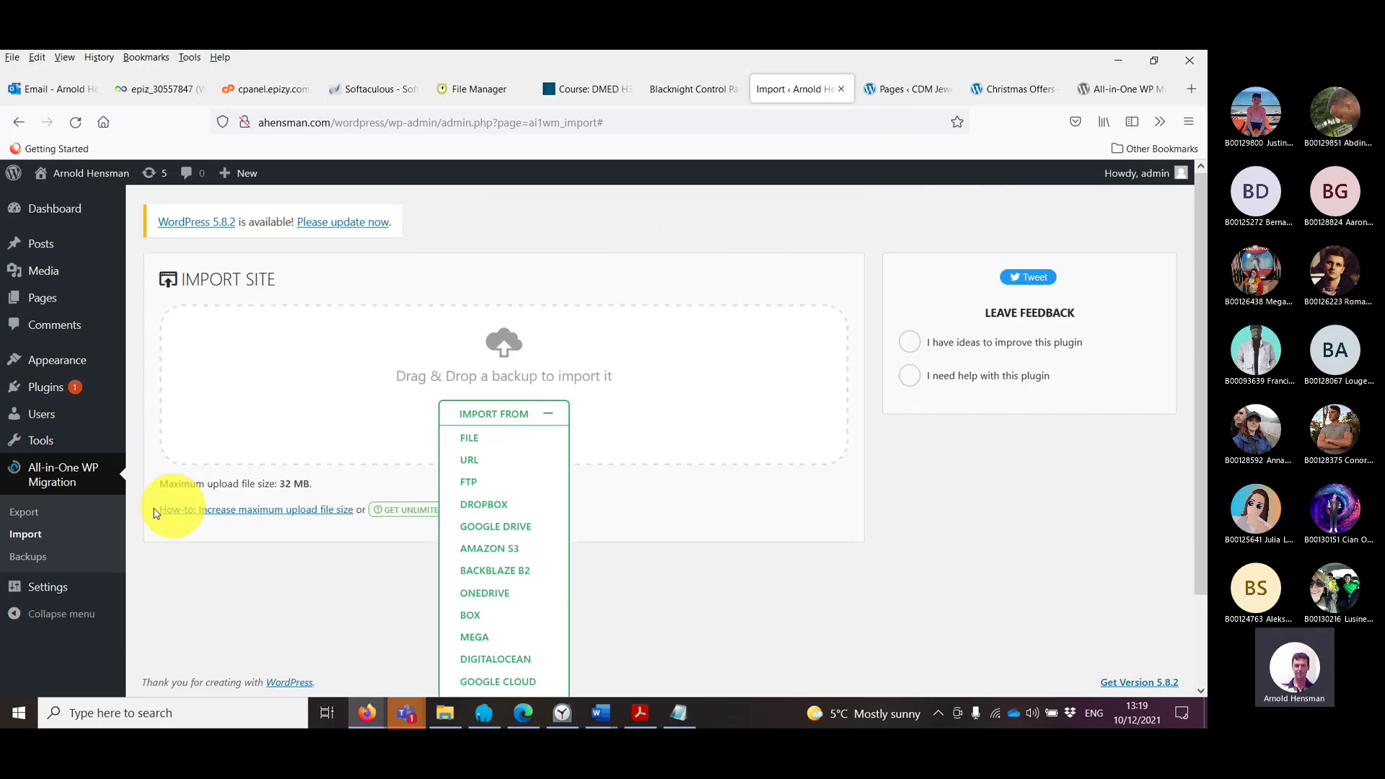
click(49, 589)
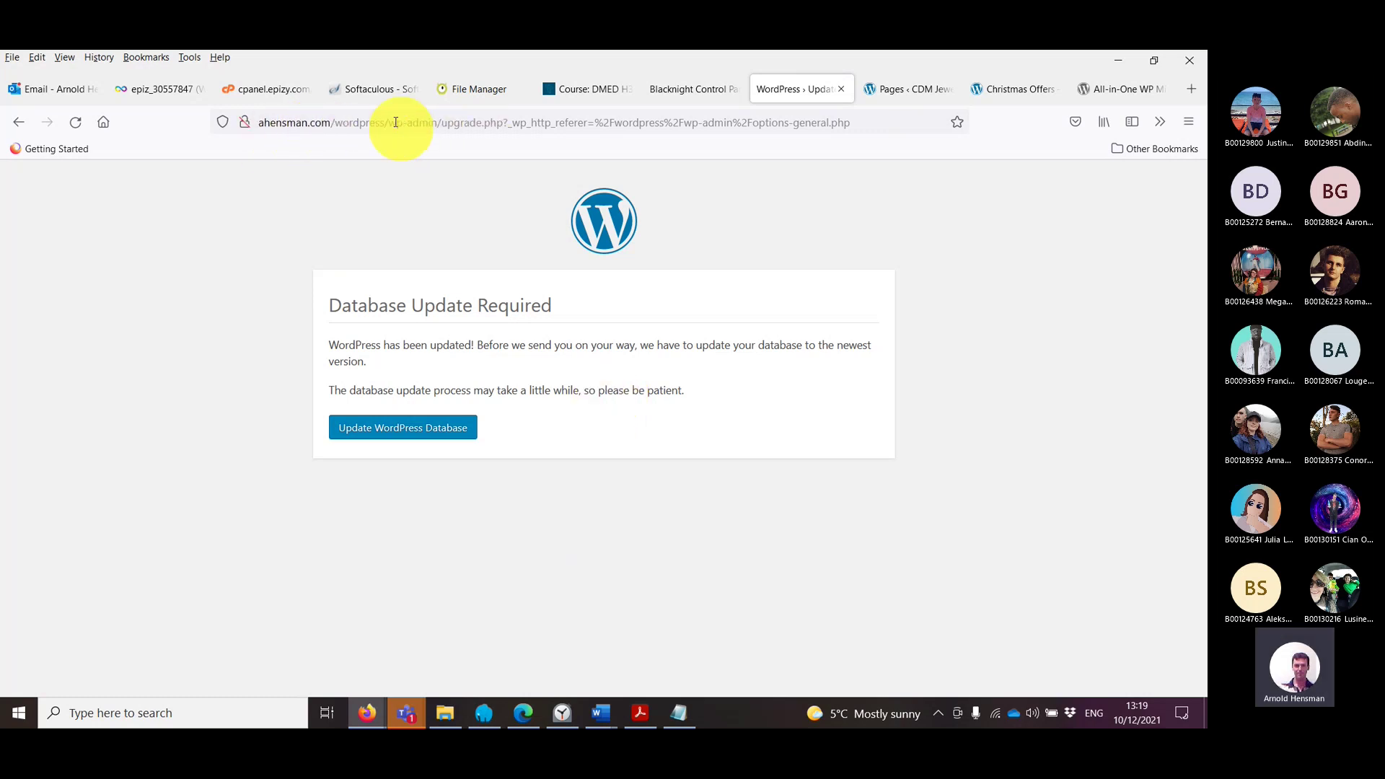
click(678, 713)
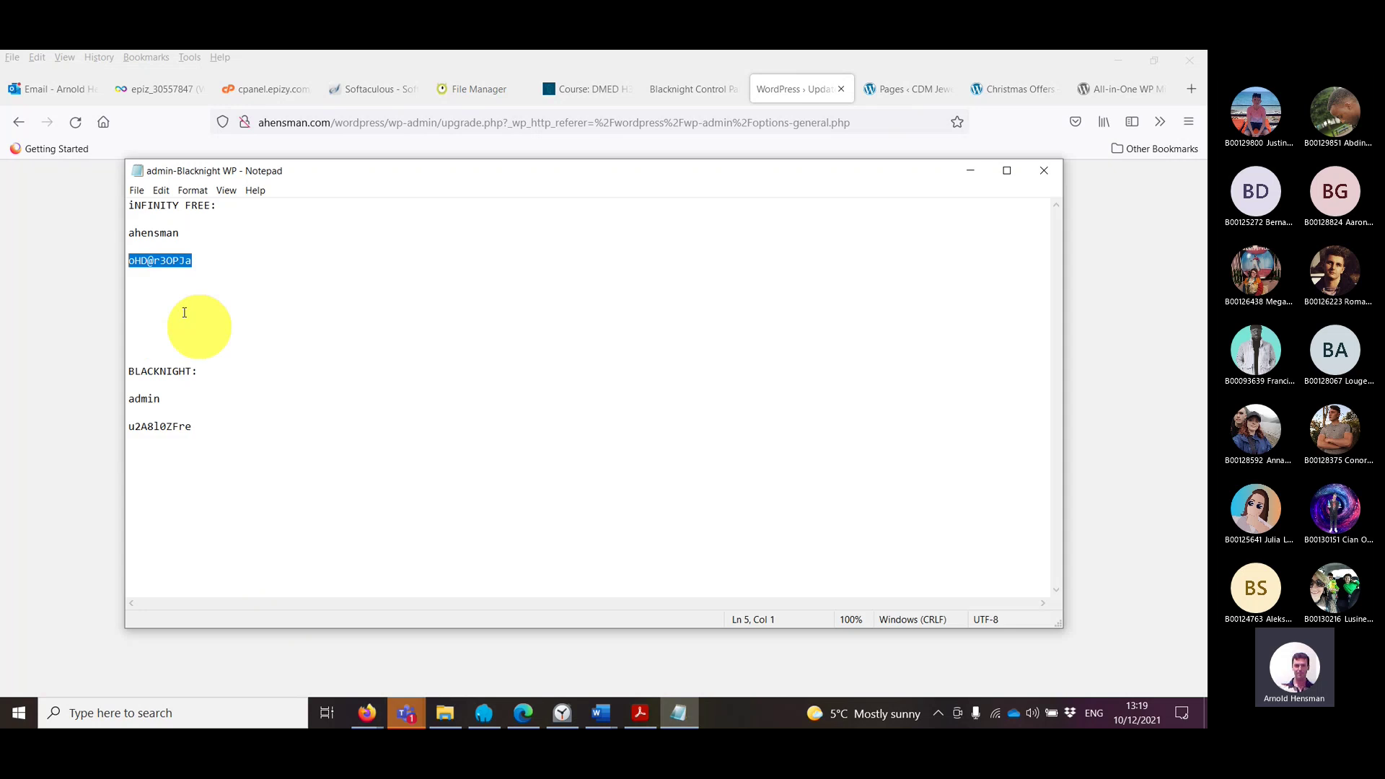
drag(189, 360, 188, 444)
click(171, 426)
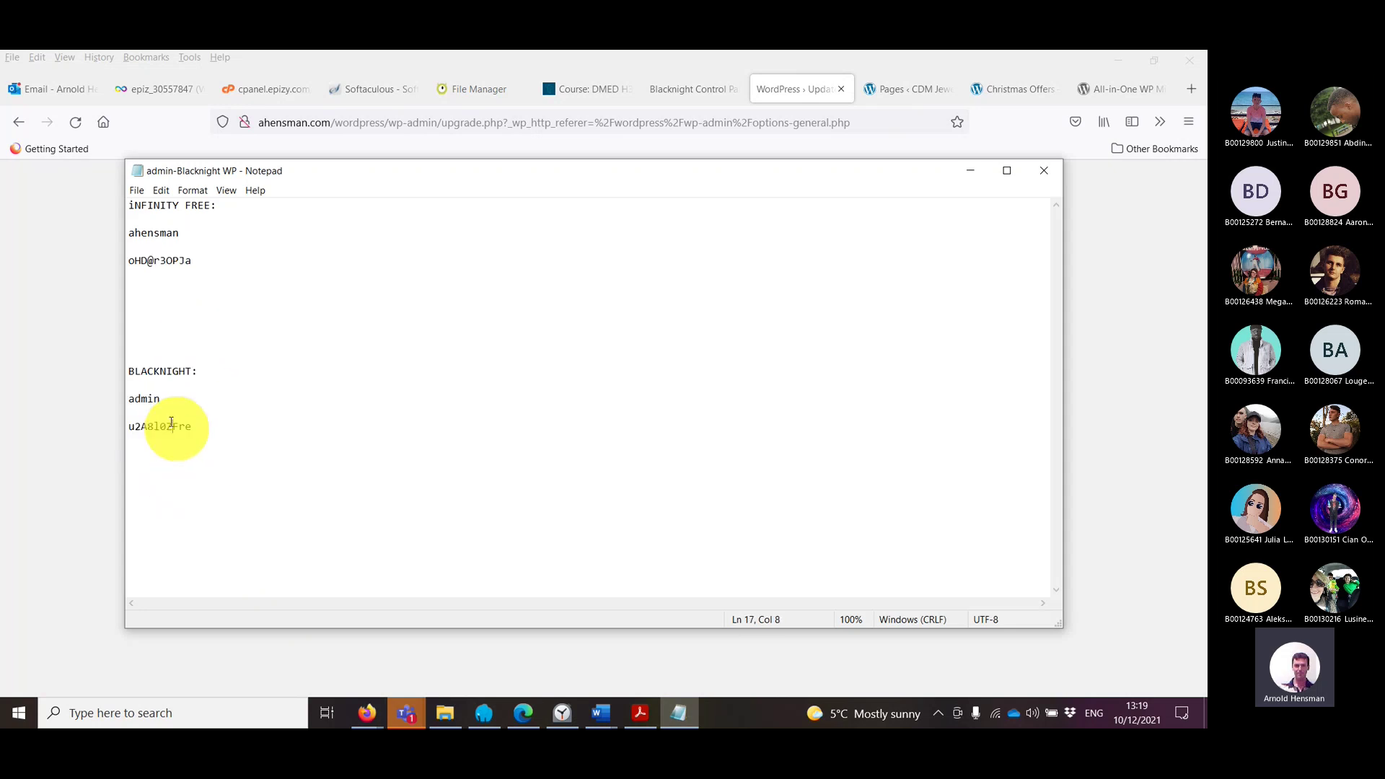
double_click(162, 428)
key(alt+Tab)
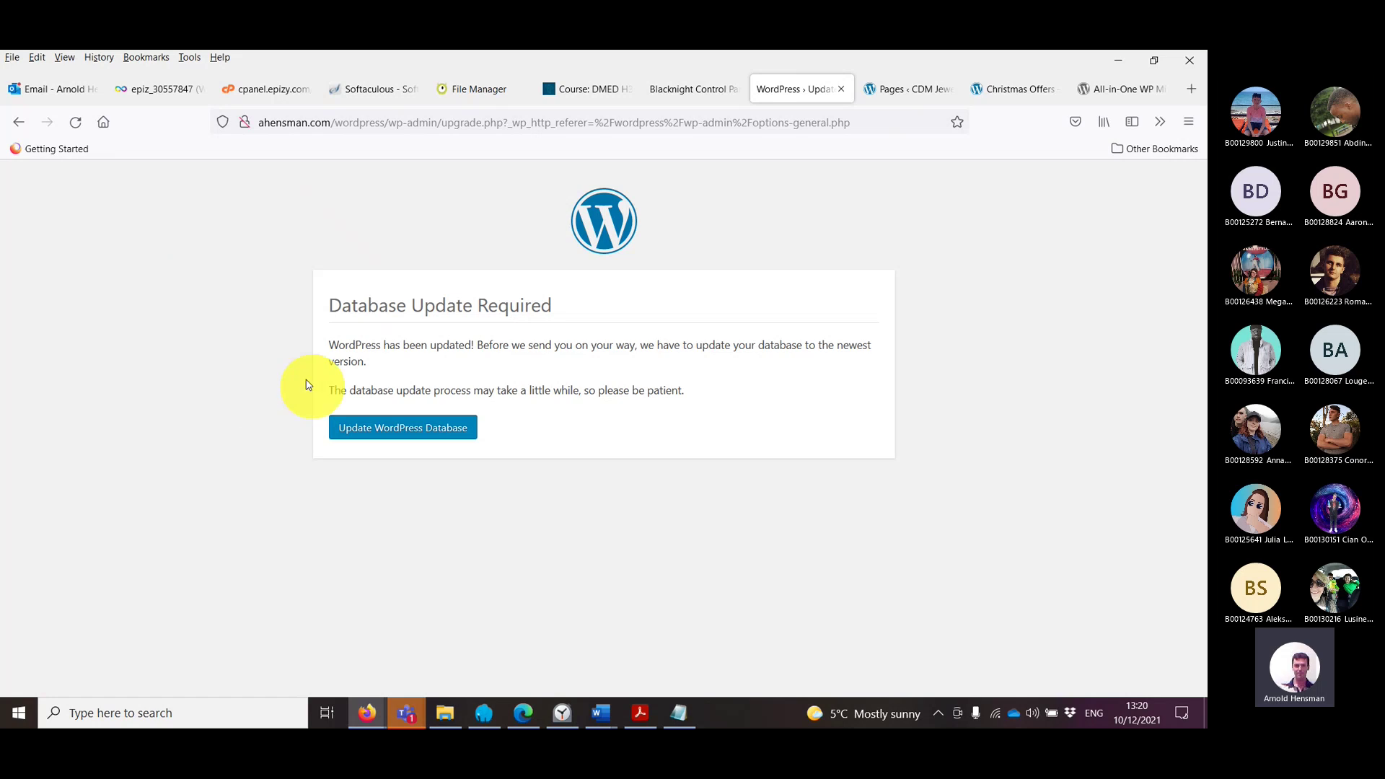
click(900, 98)
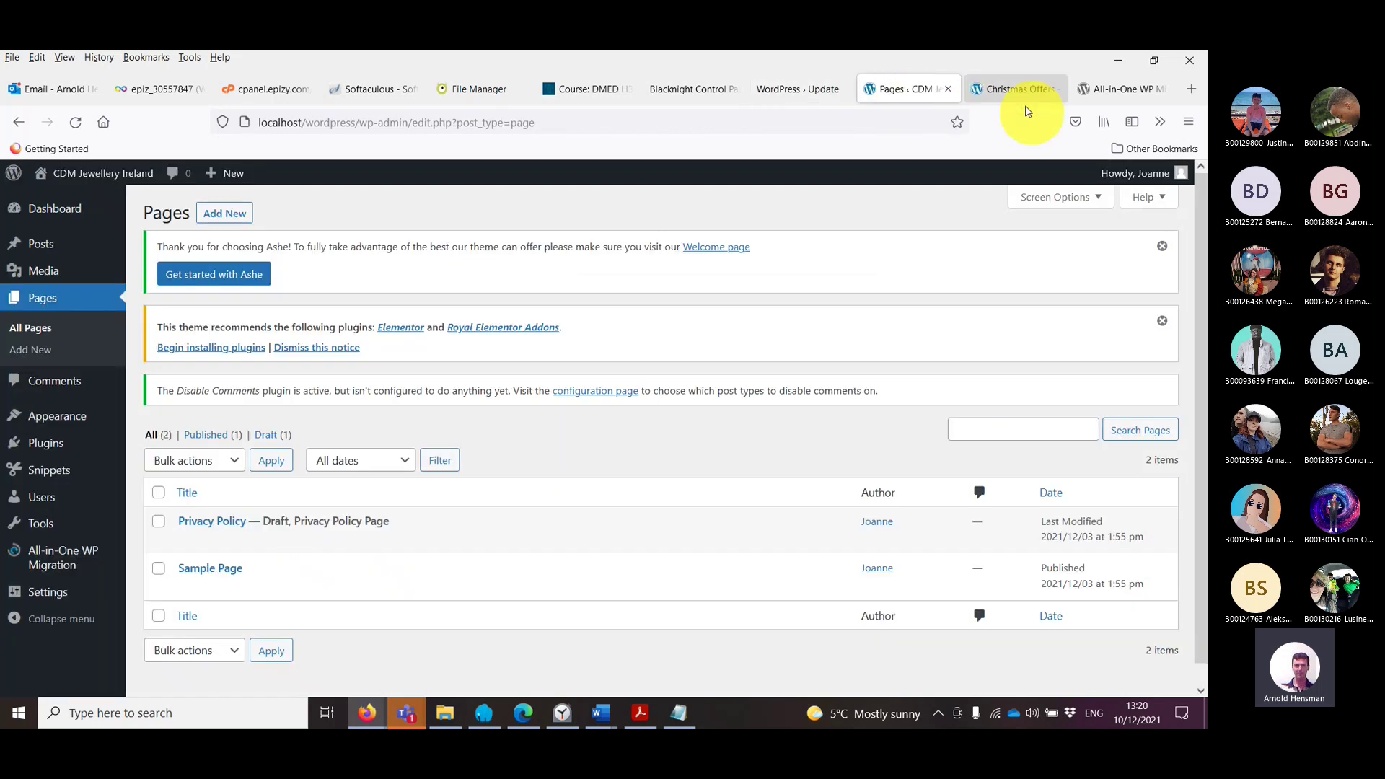
mouse_move(1148, 178)
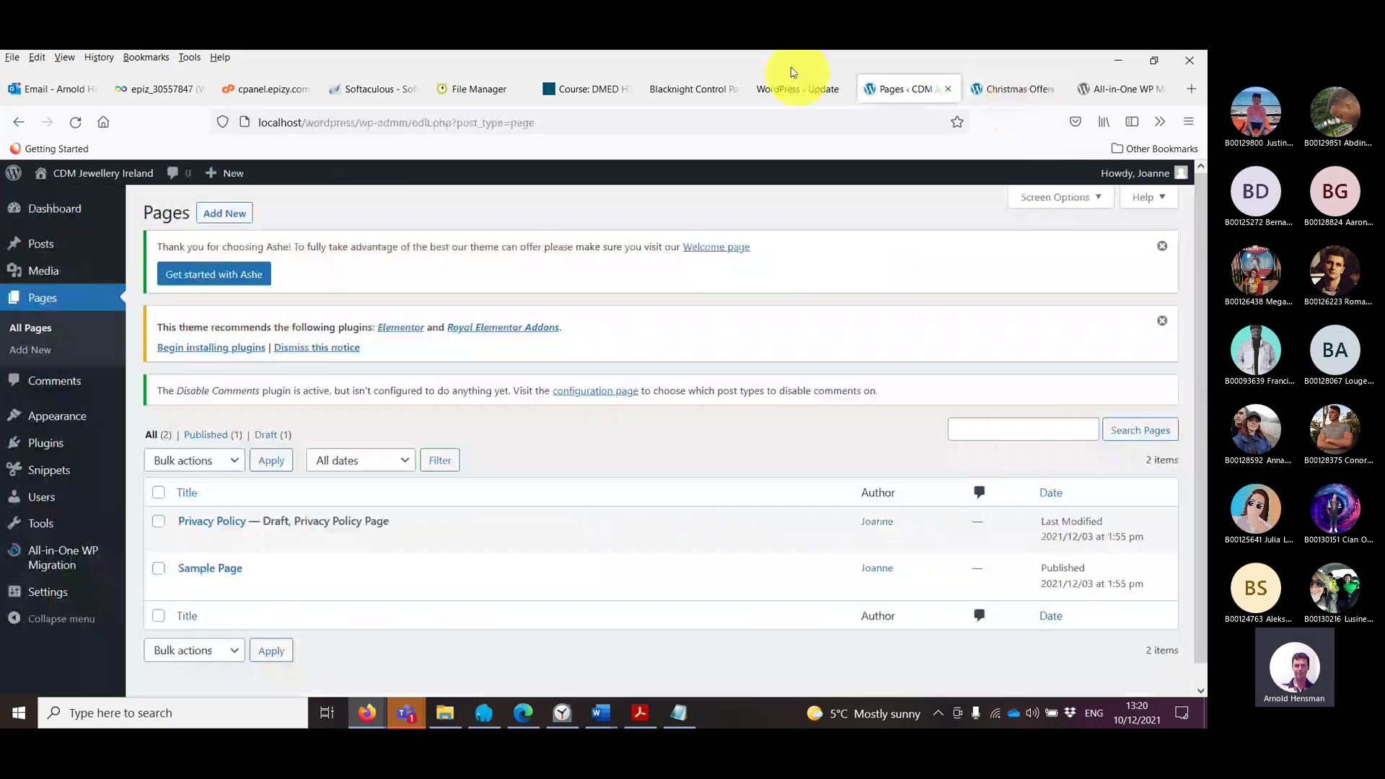
click(796, 89)
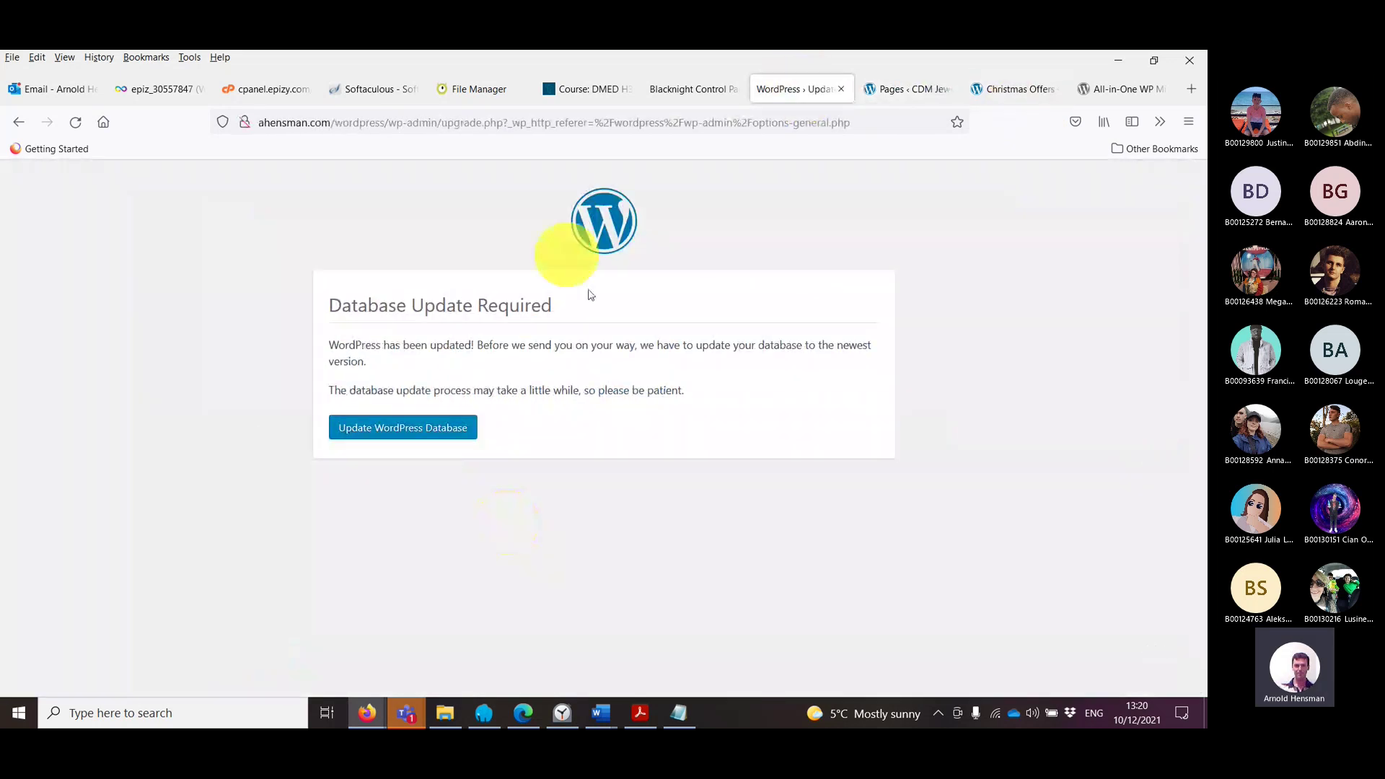
Step: Update the live site's database and look up the saved login credentials in Notepad
click(383, 437)
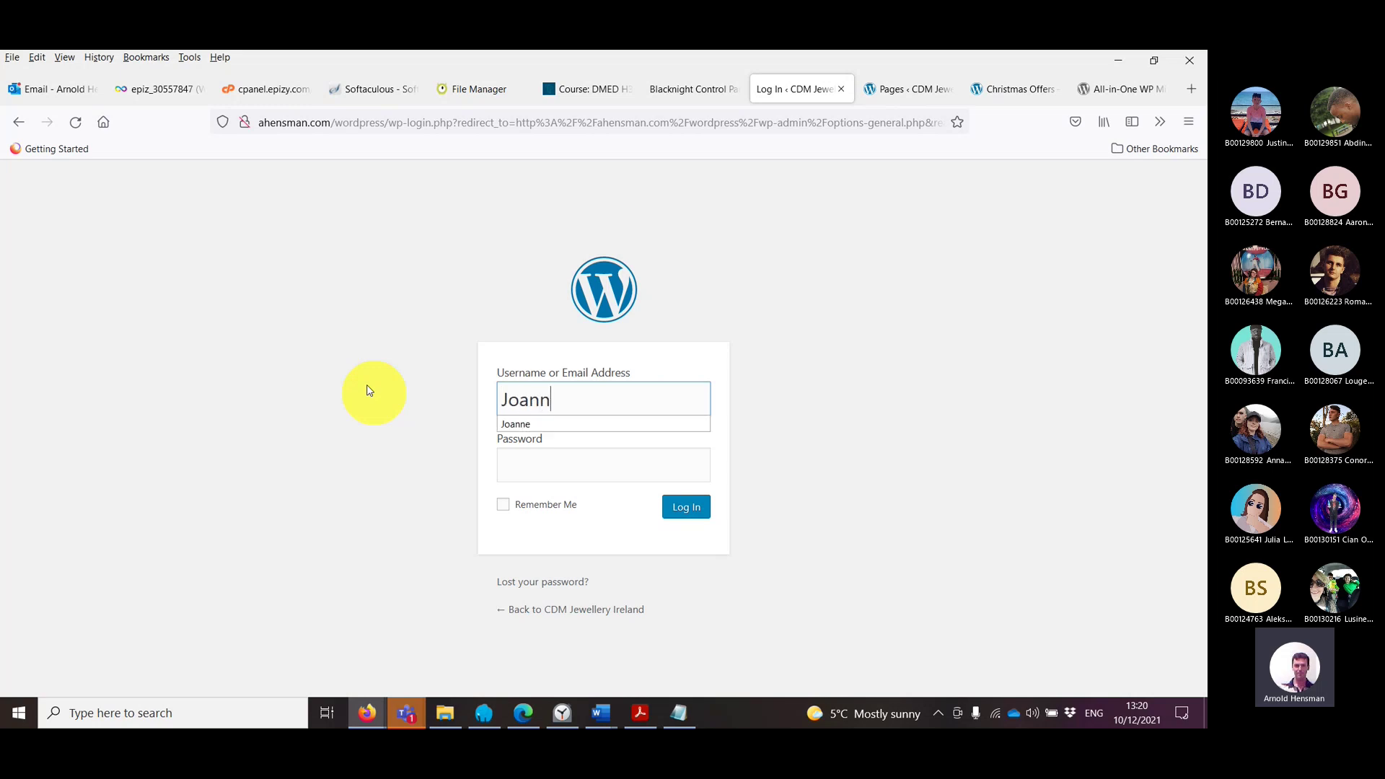
click(681, 713)
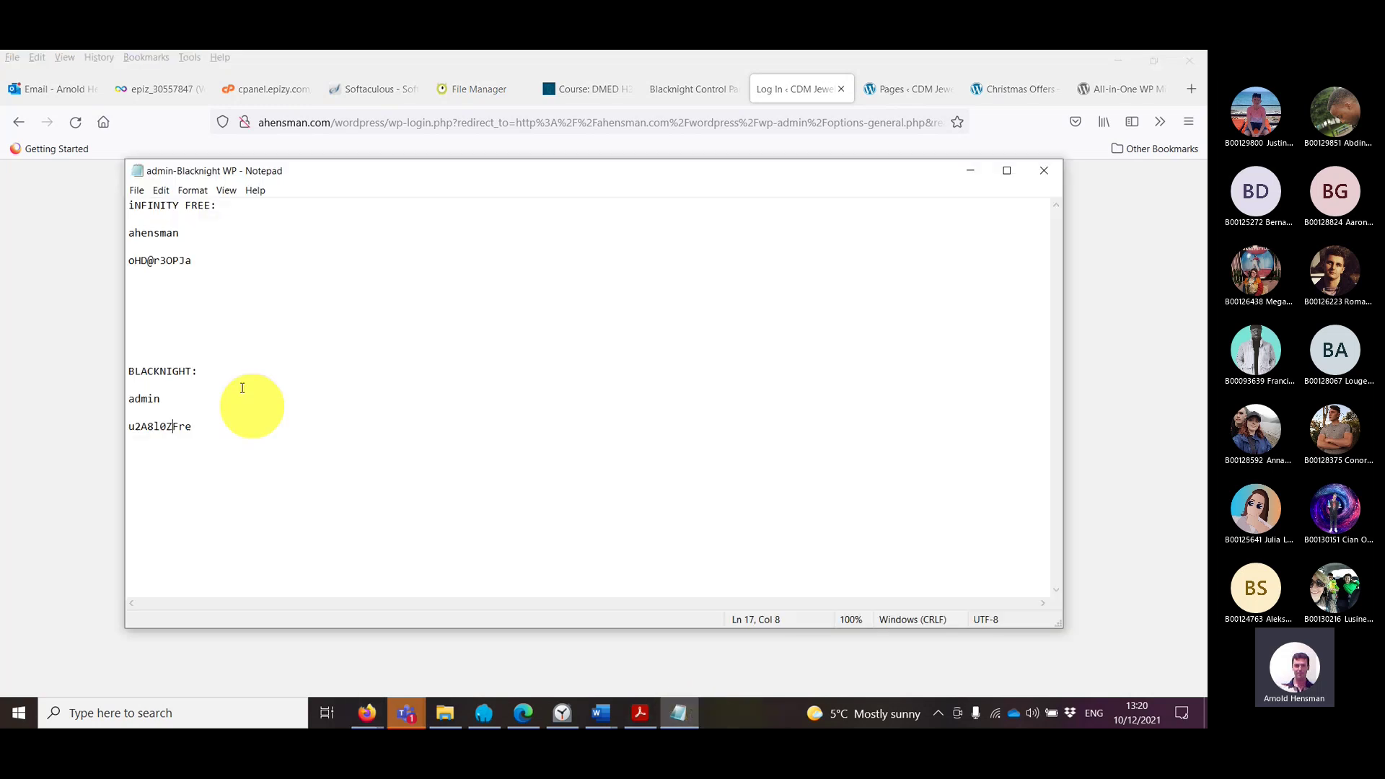
drag(129, 398, 192, 479)
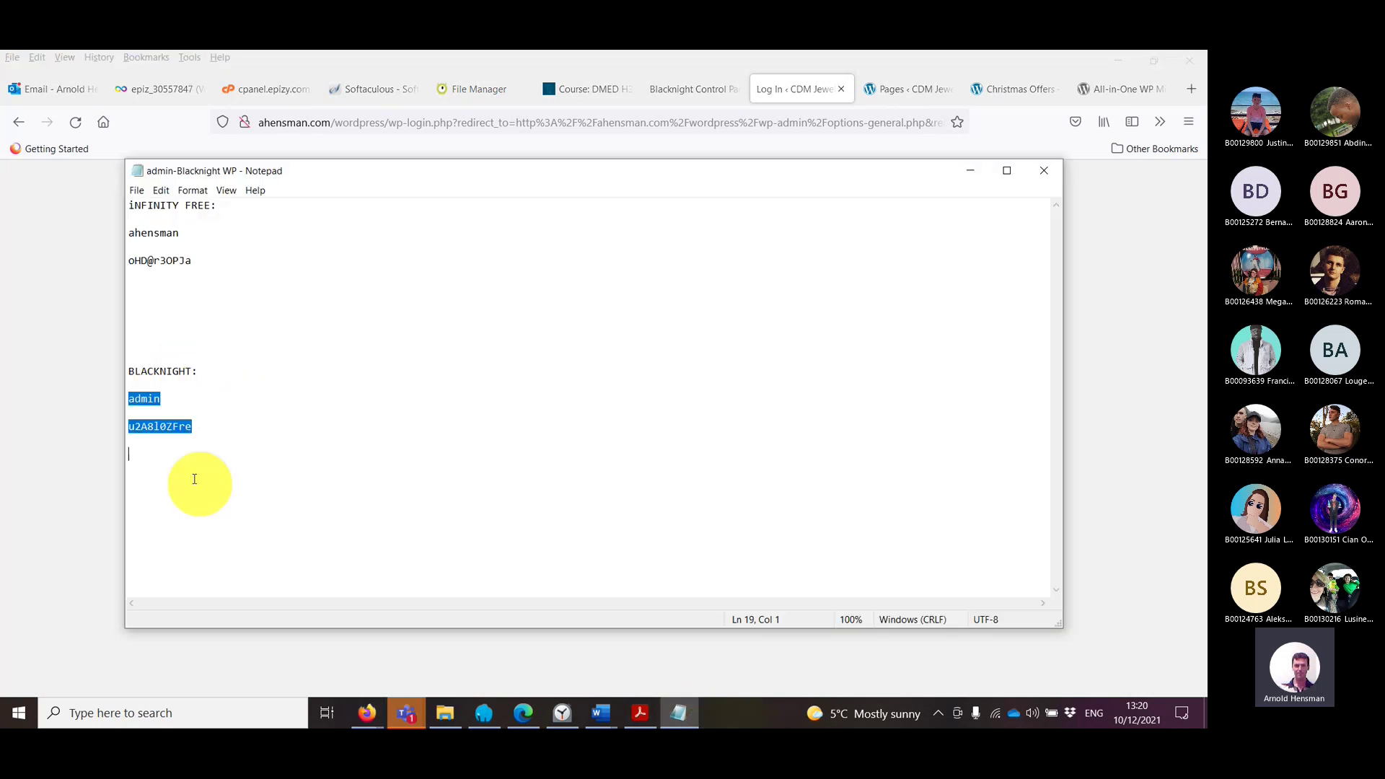
click(204, 439)
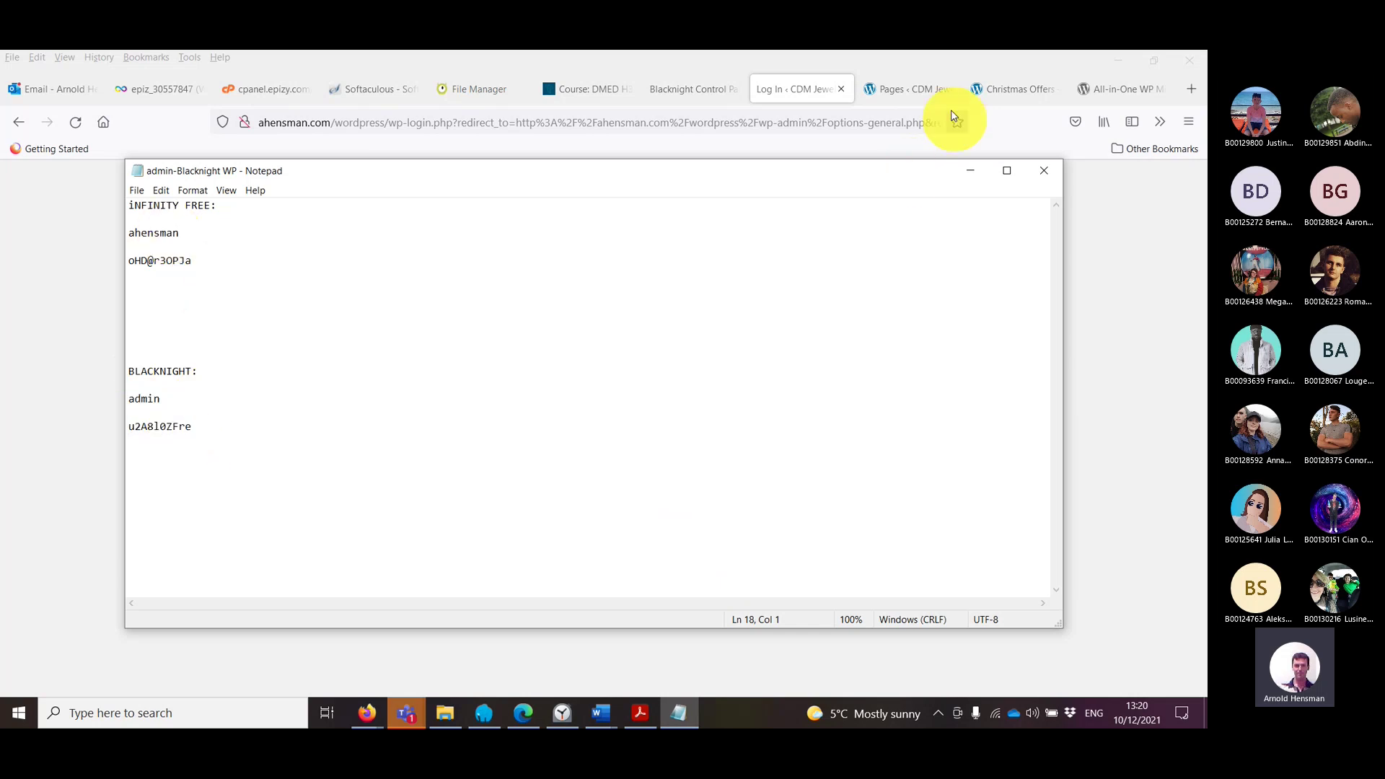
click(1013, 89)
Step: Log in to the live site's admin with the saved username and password
click(806, 87)
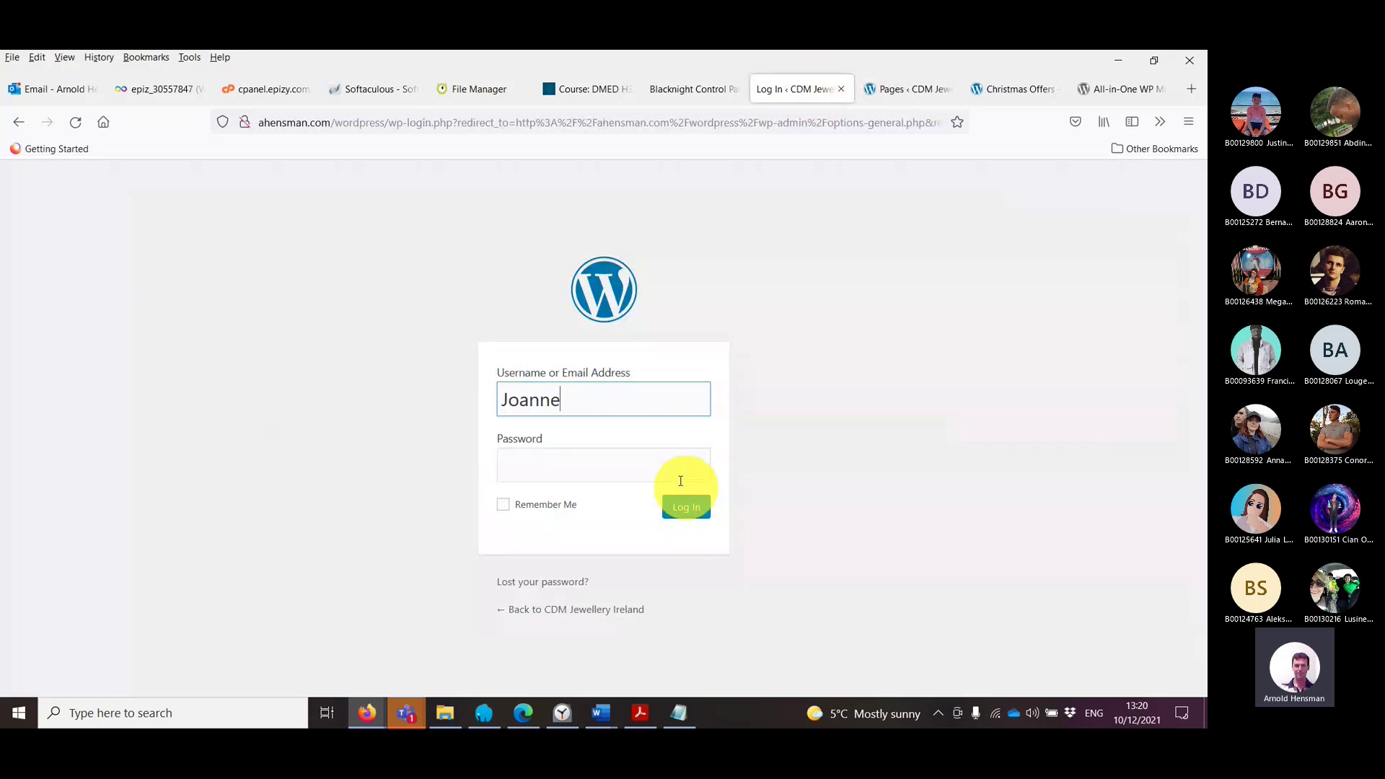
click(680, 480)
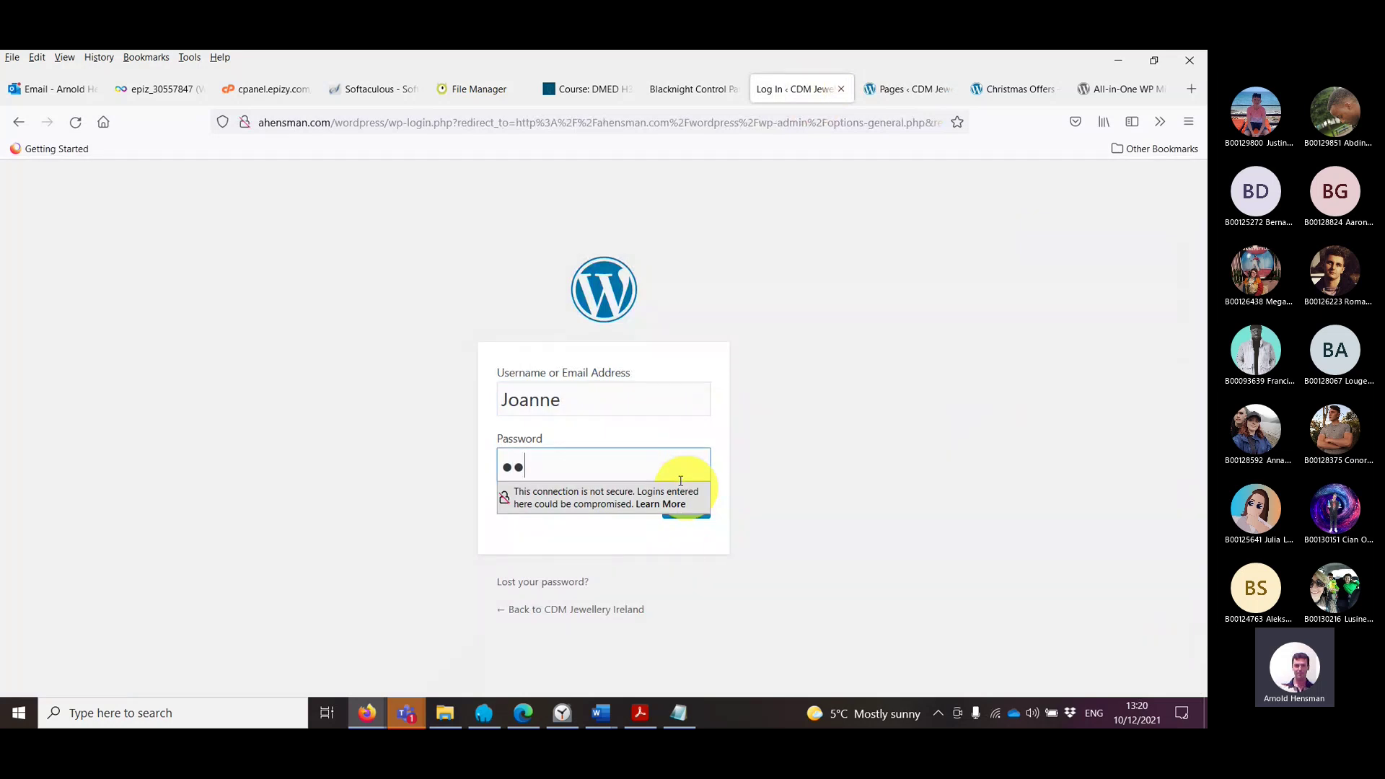
double_click(627, 396)
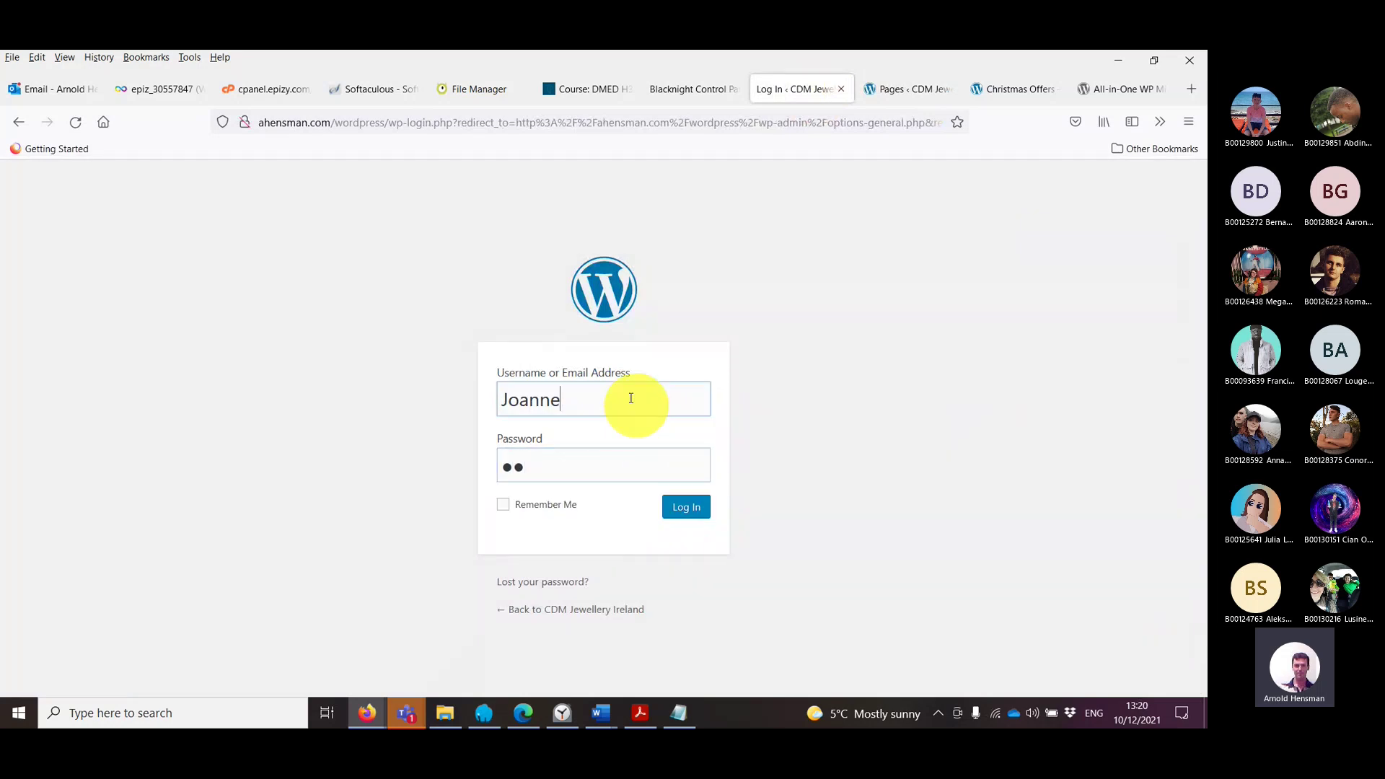
click(587, 452)
text(****)
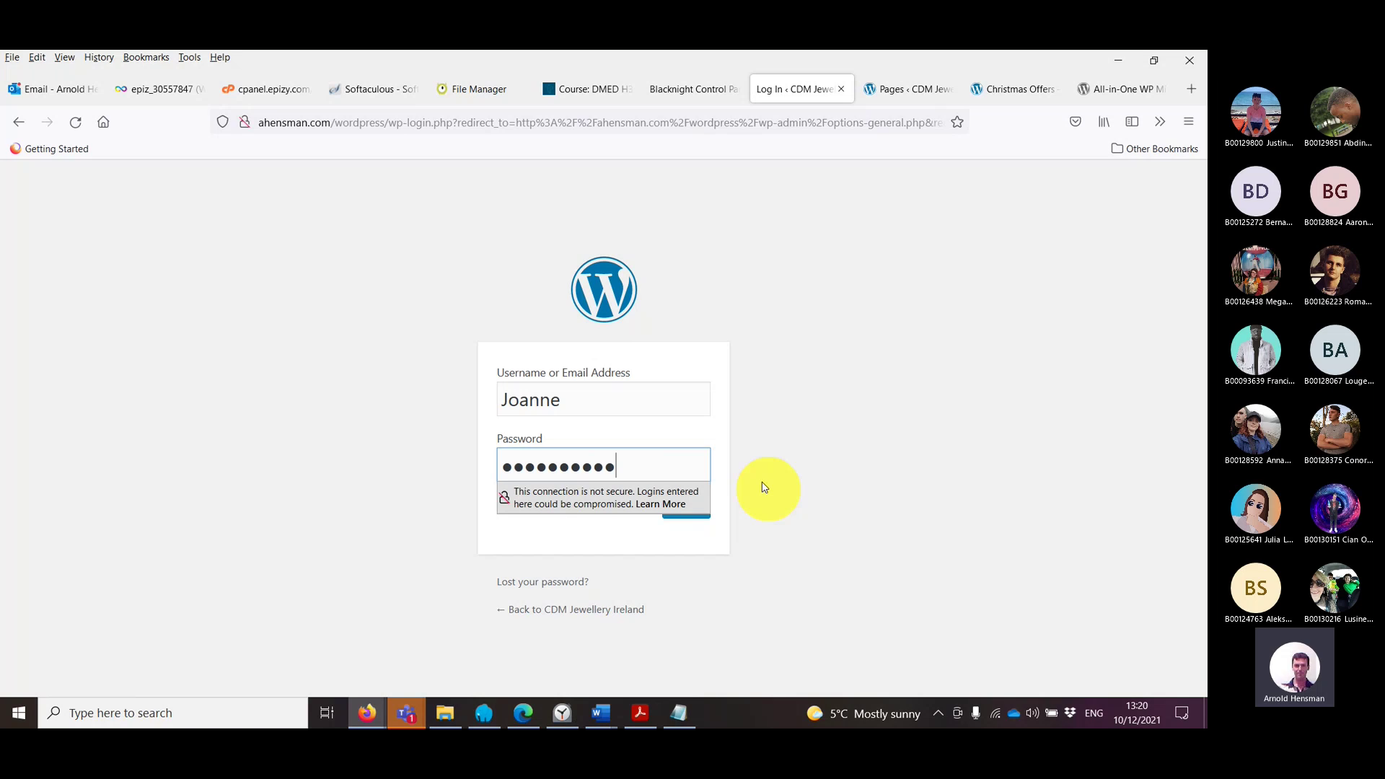
click(848, 372)
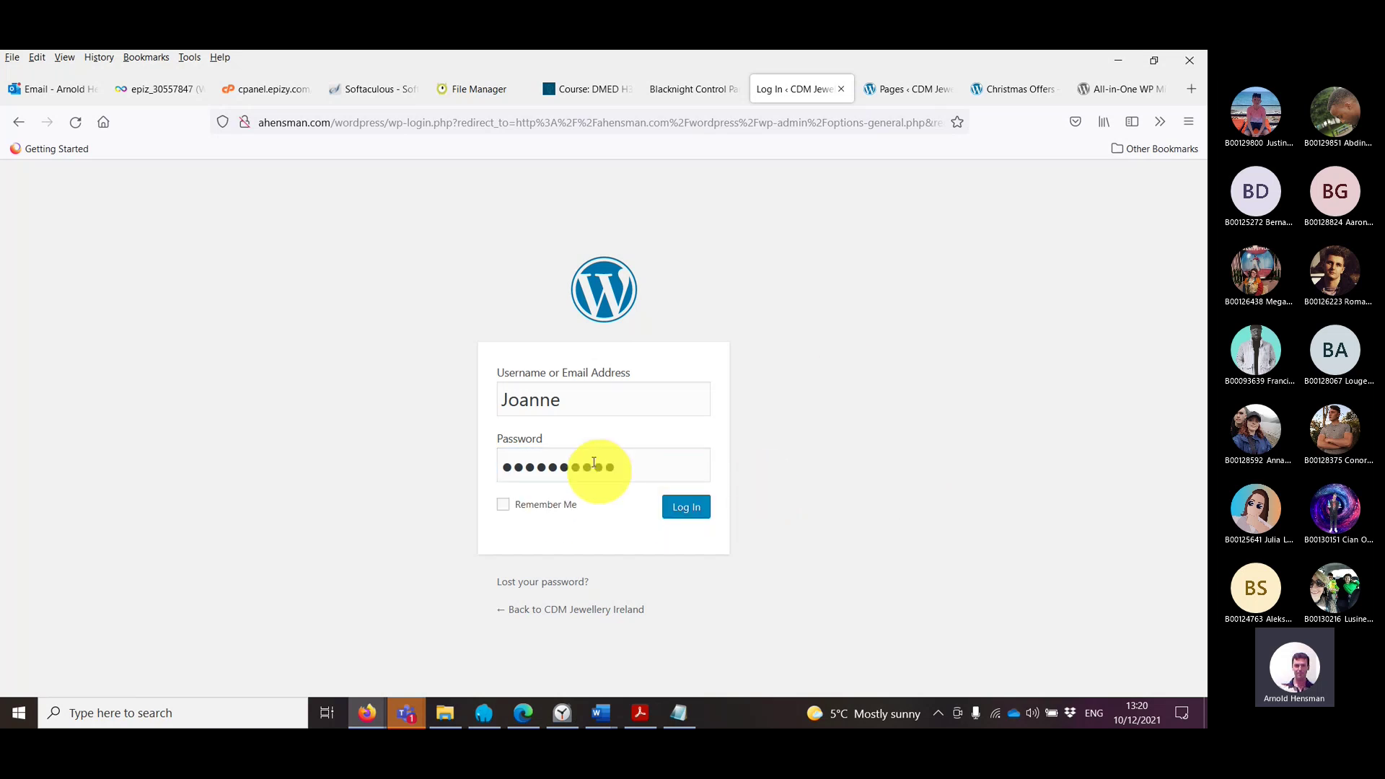
click(678, 506)
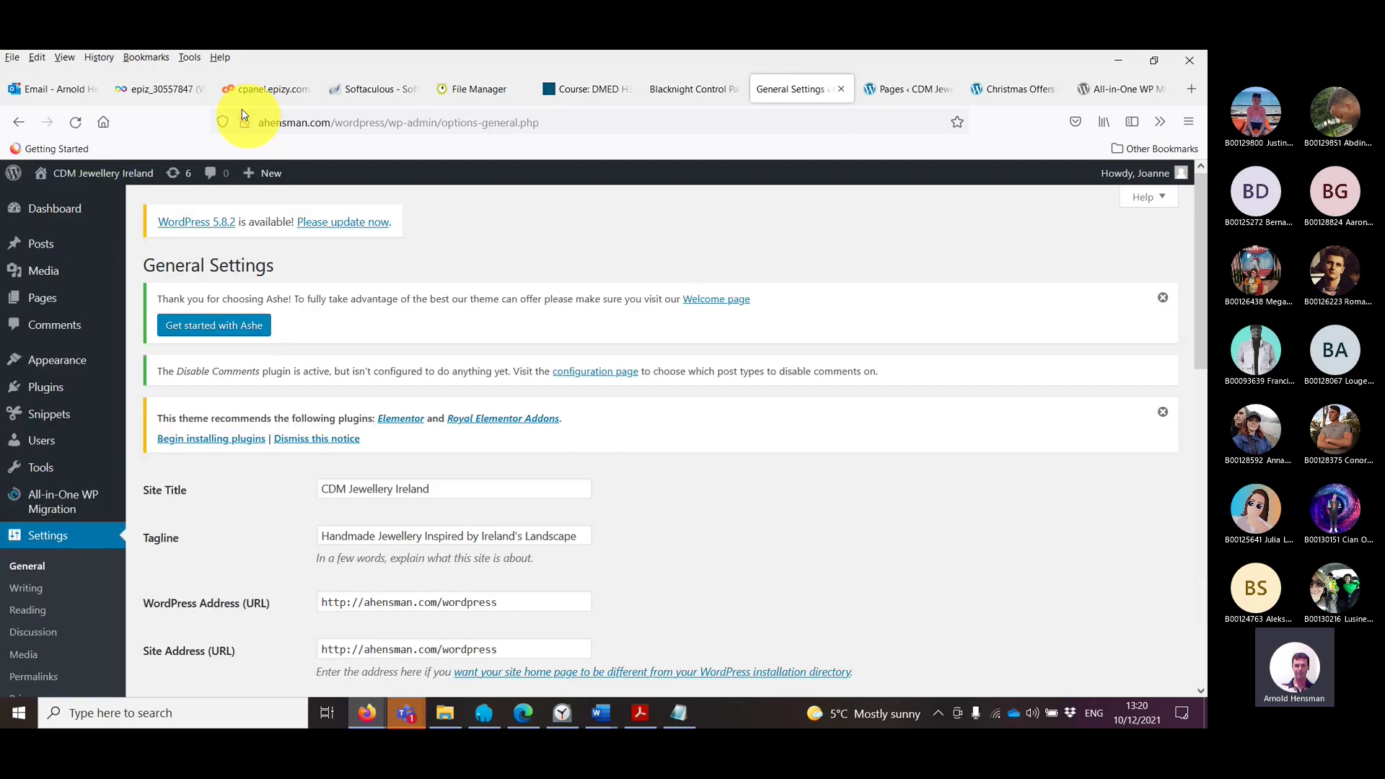
Step: Check Installed Plugins and browse the live site's All Snippets list of imported snippets
mouse_move(45, 401)
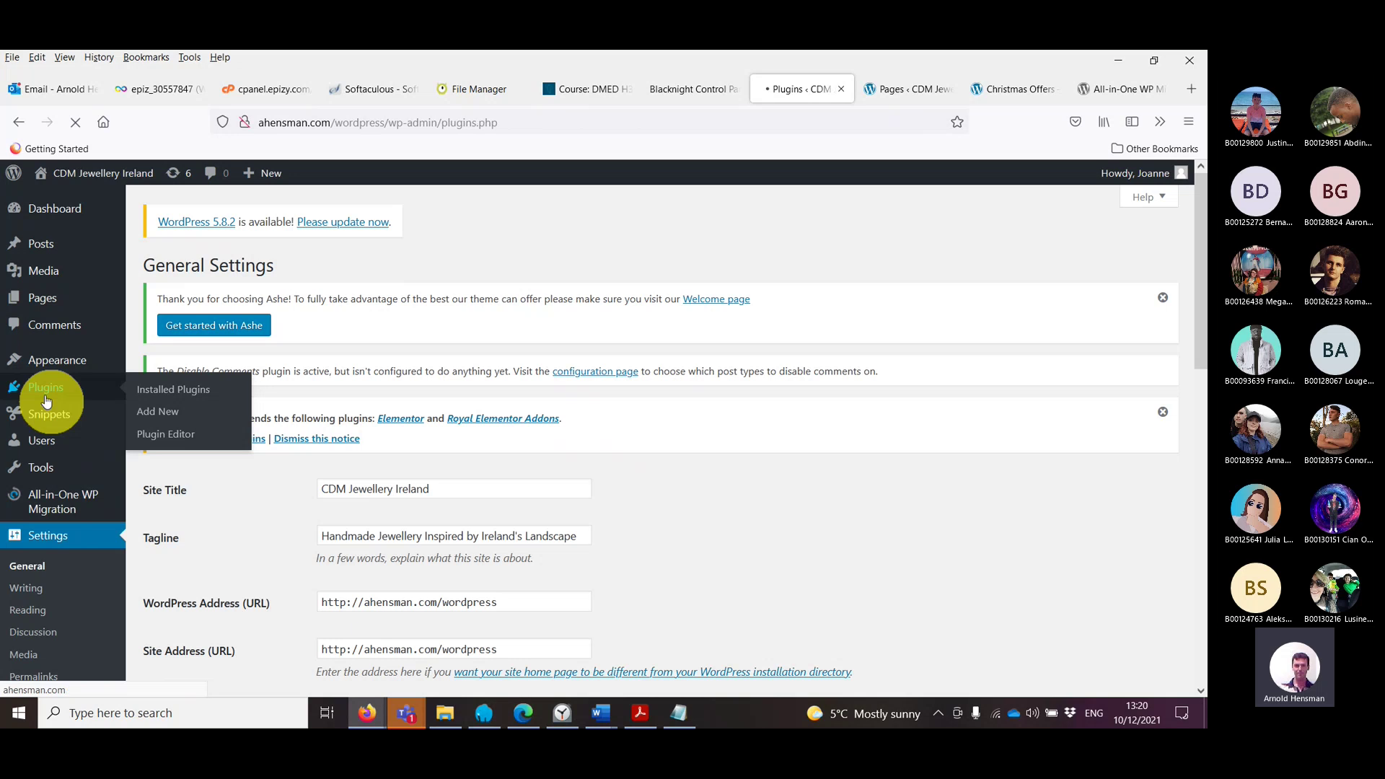
scroll(231, 572, down, 5)
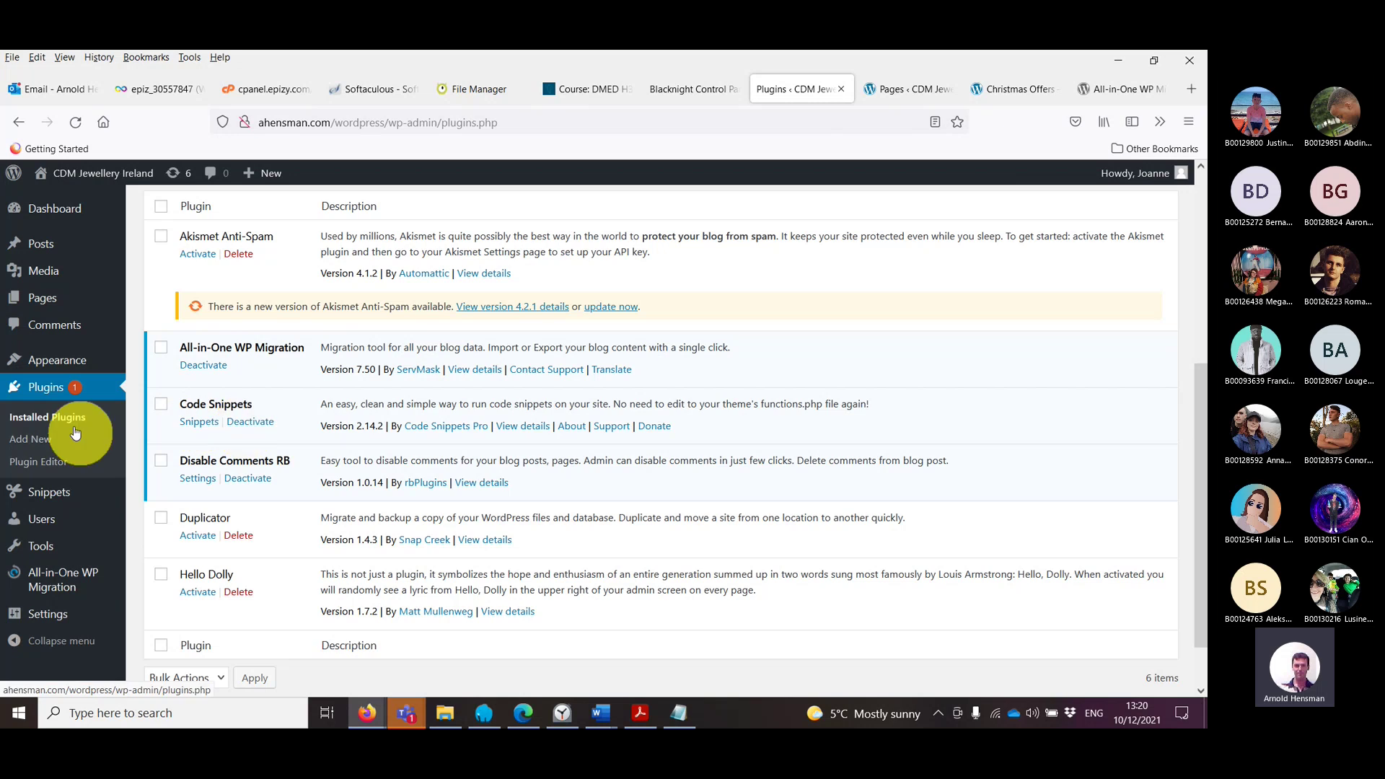
click(64, 488)
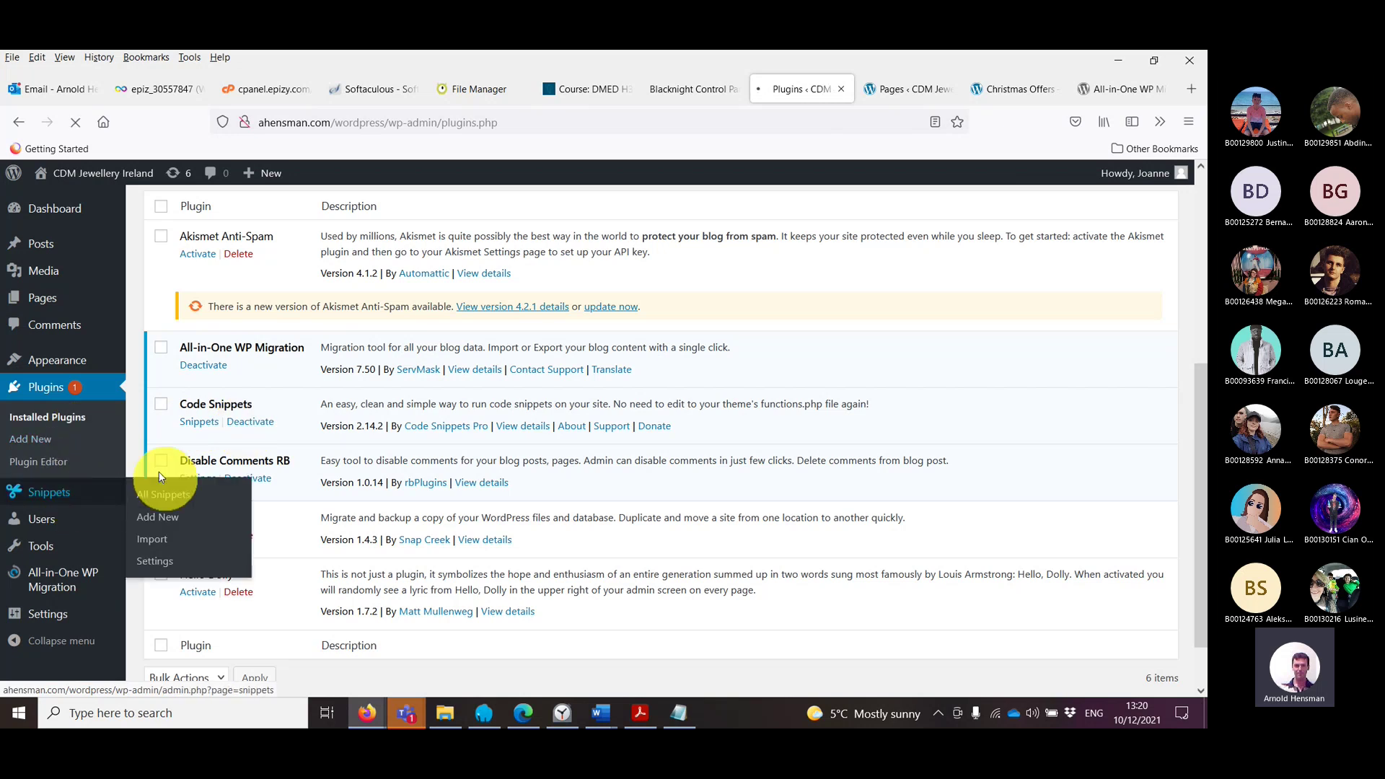
scroll(260, 464, down, 5)
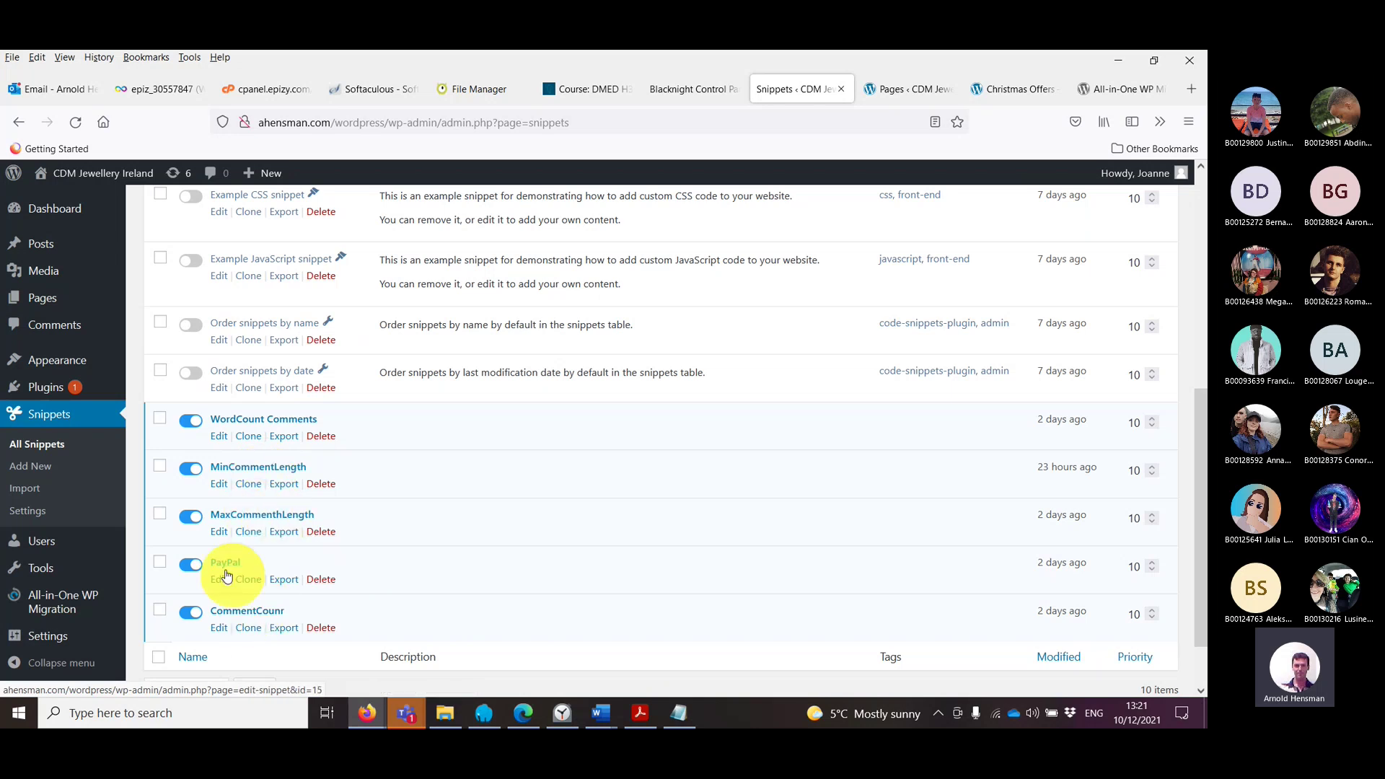
mouse_move(75, 602)
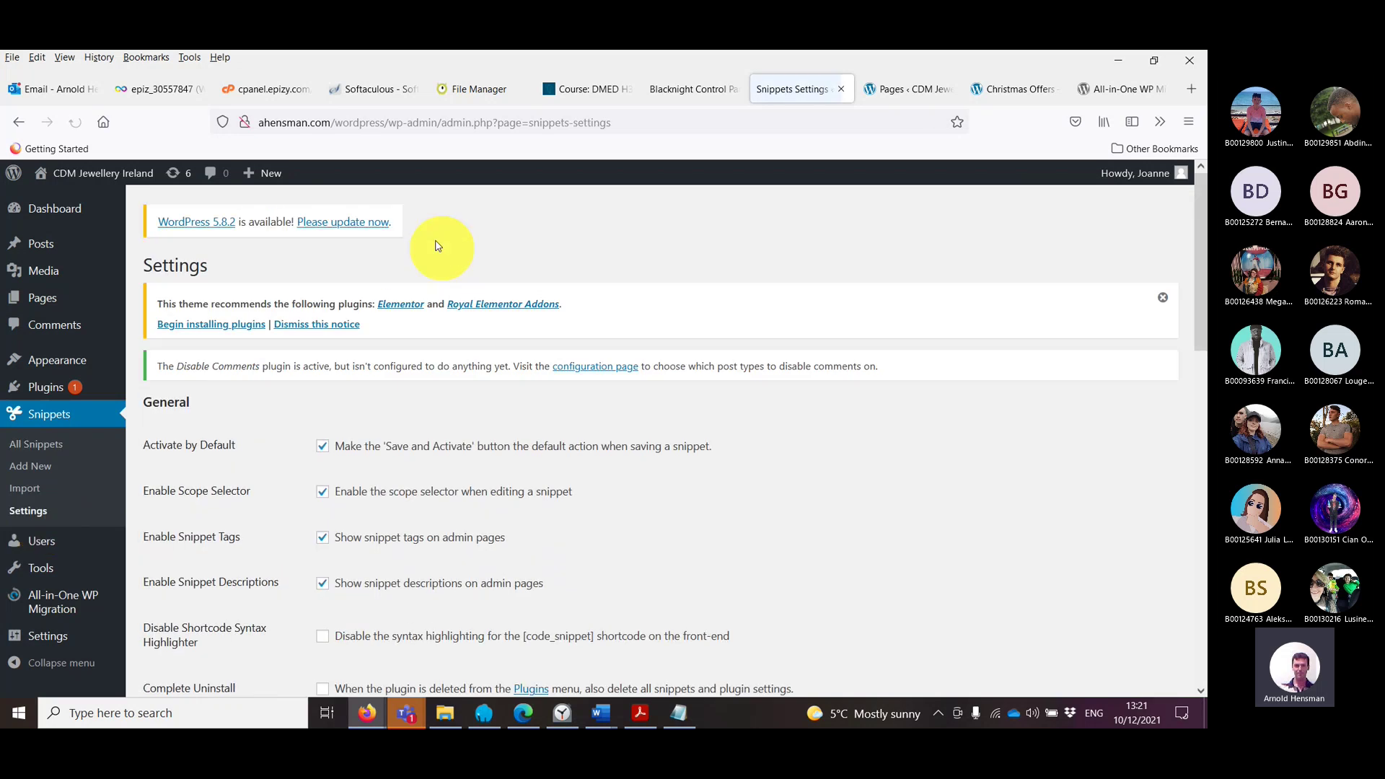
Step: Scroll through the Code Snippets Settings, then switch to the local 'Pages ‹ CDM Jewellery' tab
scroll(463, 311, down, 3)
scroll(464, 313, down, 3)
scroll(464, 313, down, 6)
scroll(463, 314, up, 12)
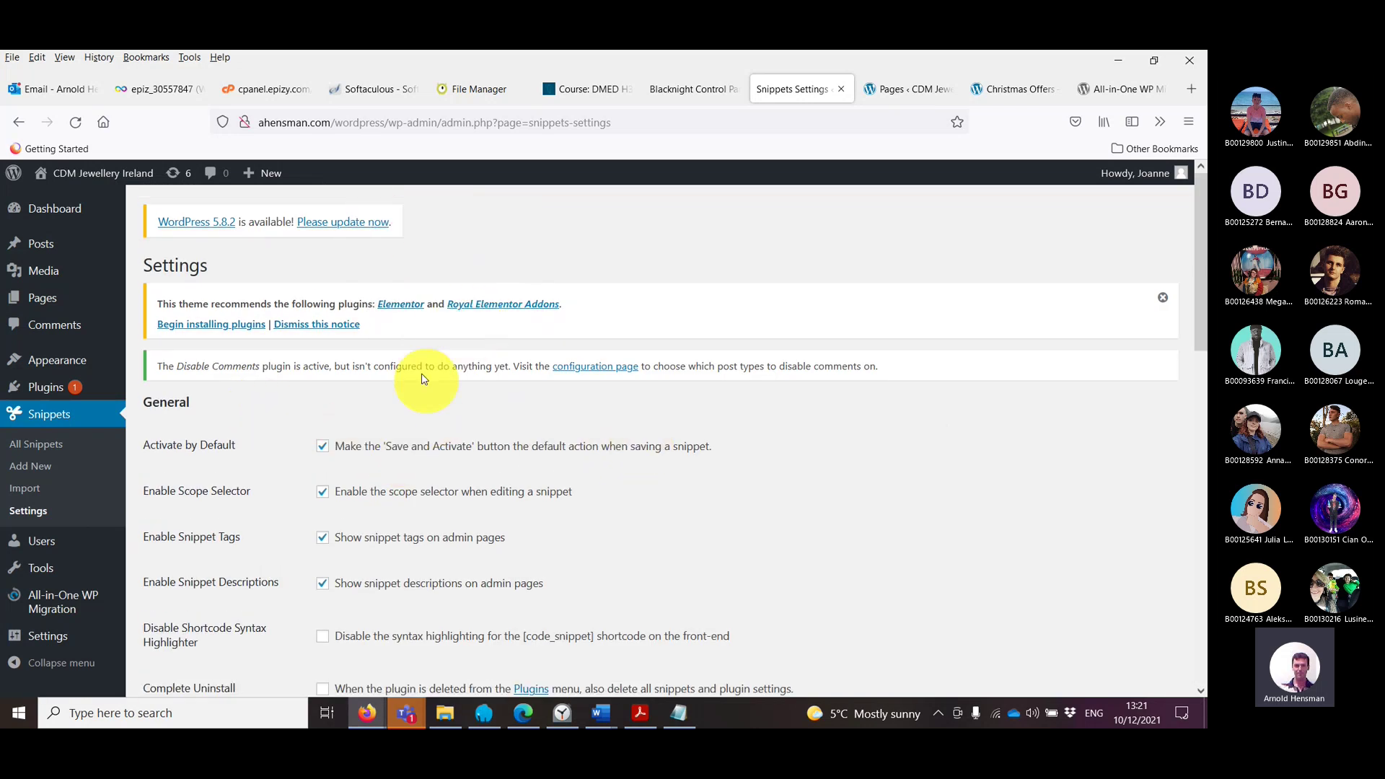
scroll(490, 404, down, 5)
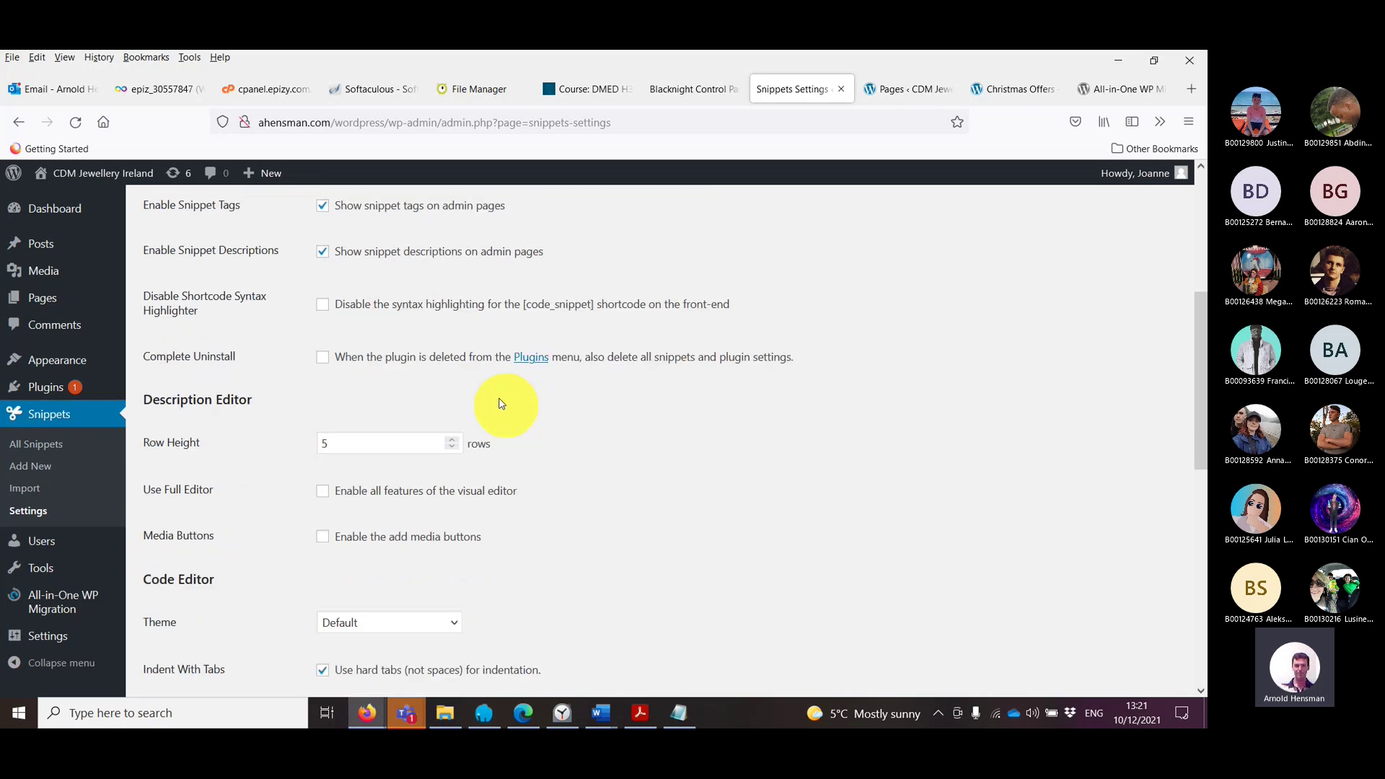
scroll(501, 402, down, 8)
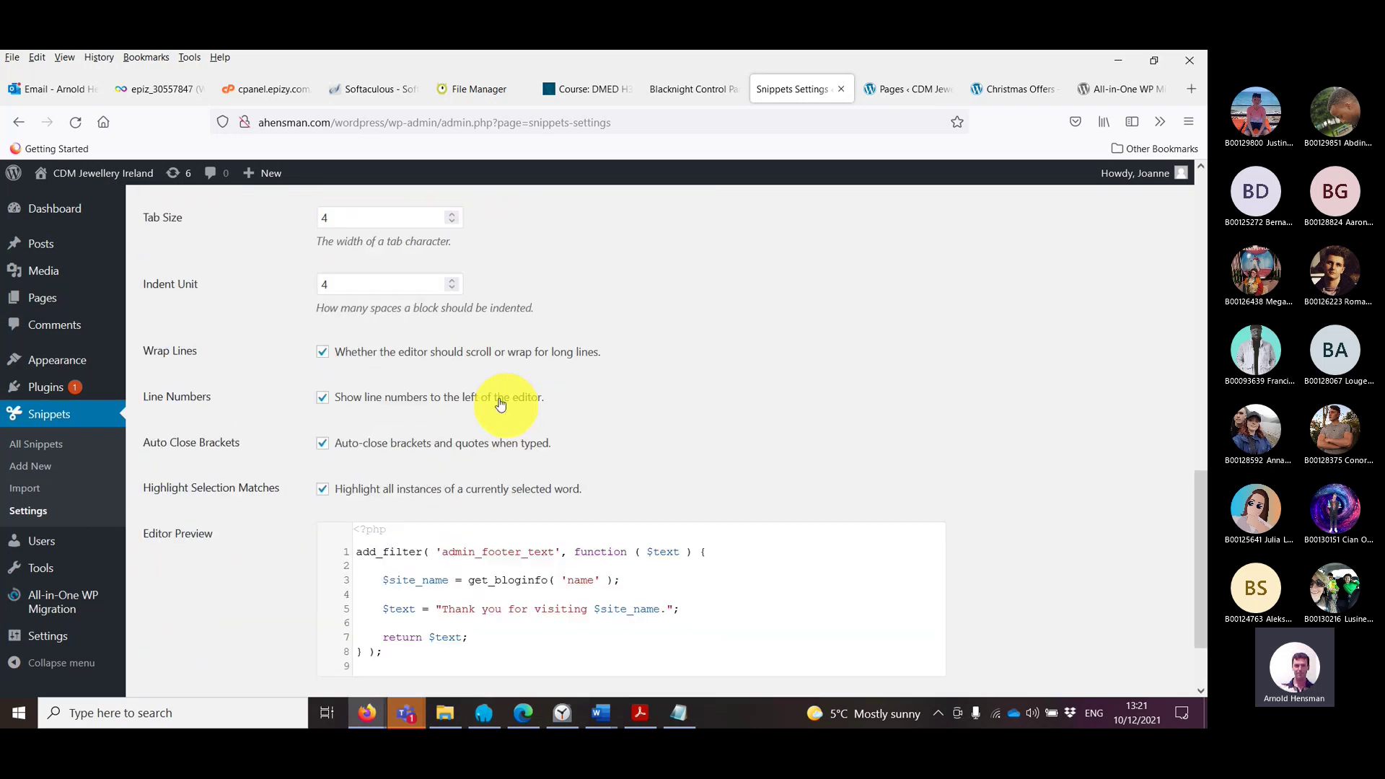
scroll(503, 394, down, 1)
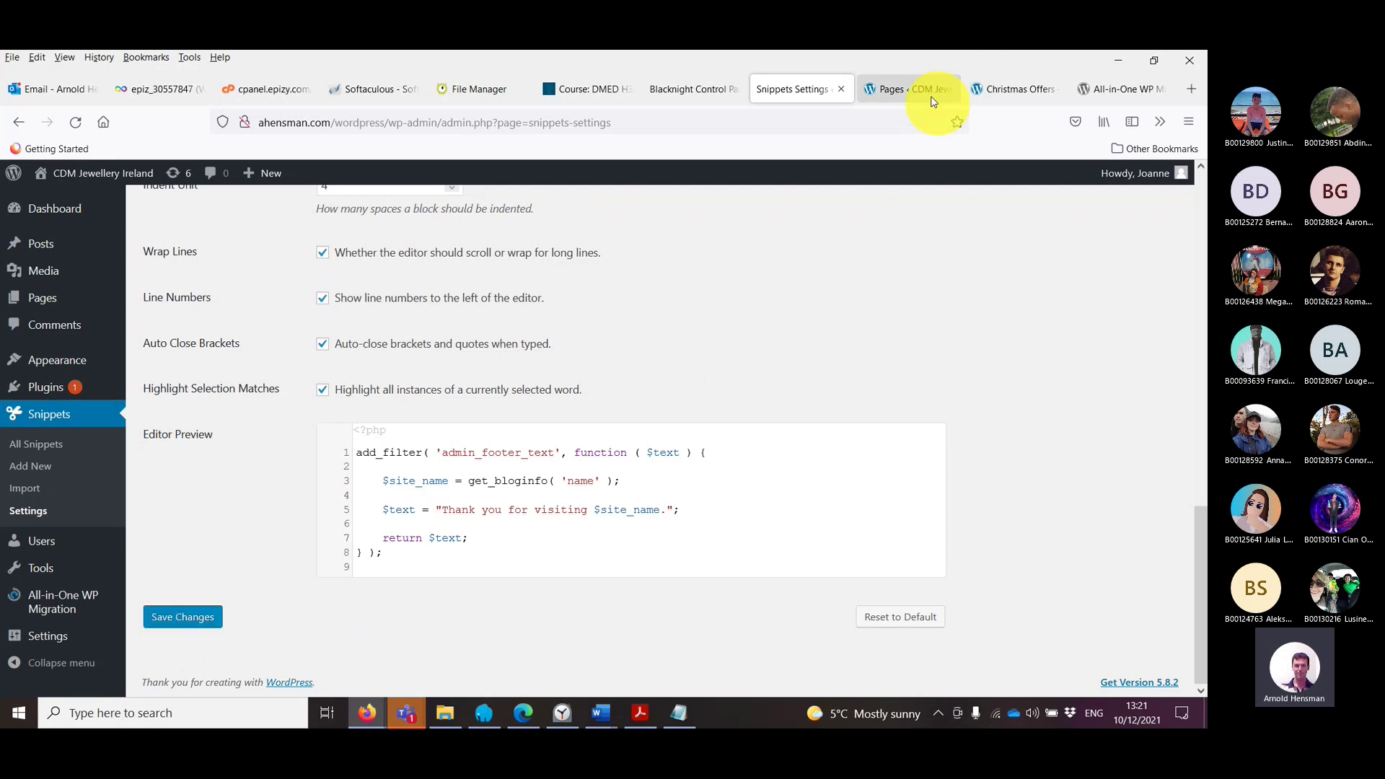
click(907, 90)
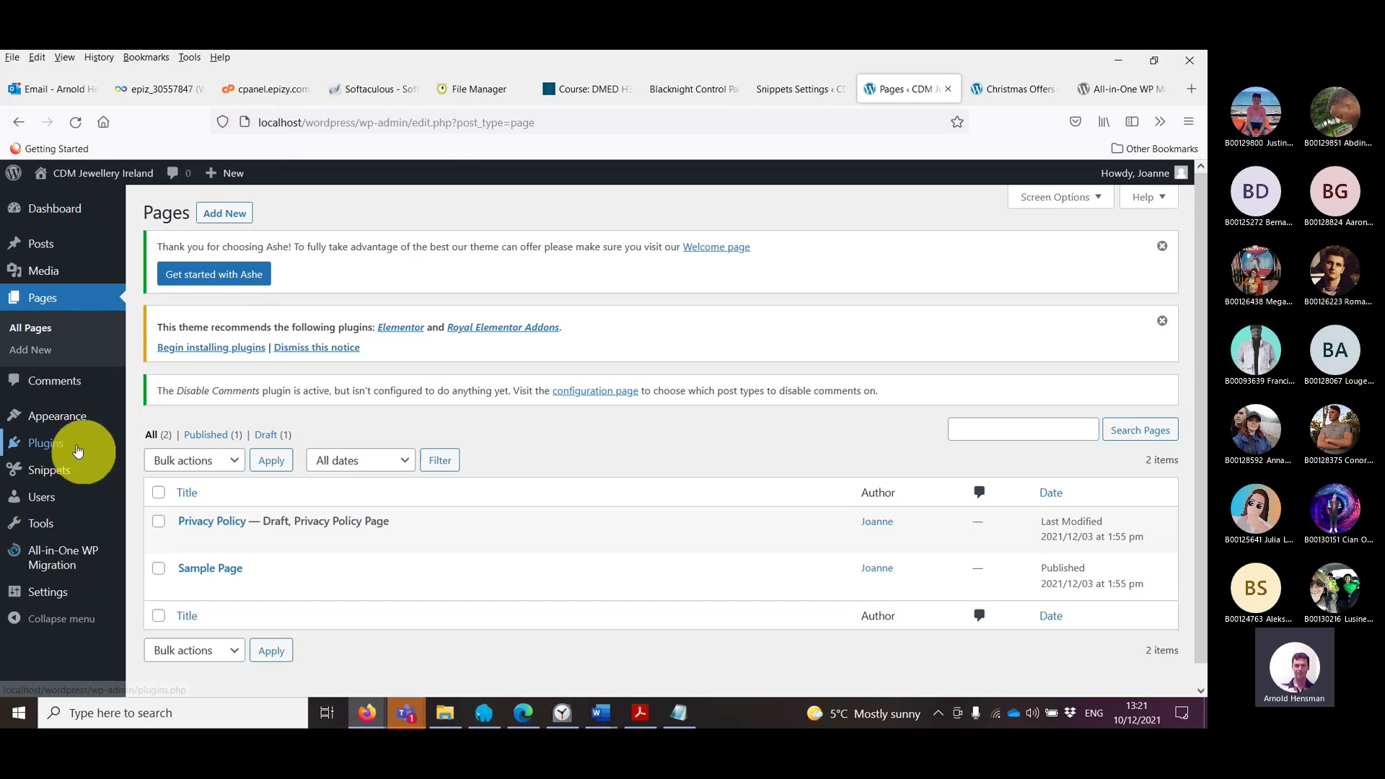
Step: Open the local site's General Settings and inspect the localhost WordPress Address field
mouse_move(65, 499)
click(48, 593)
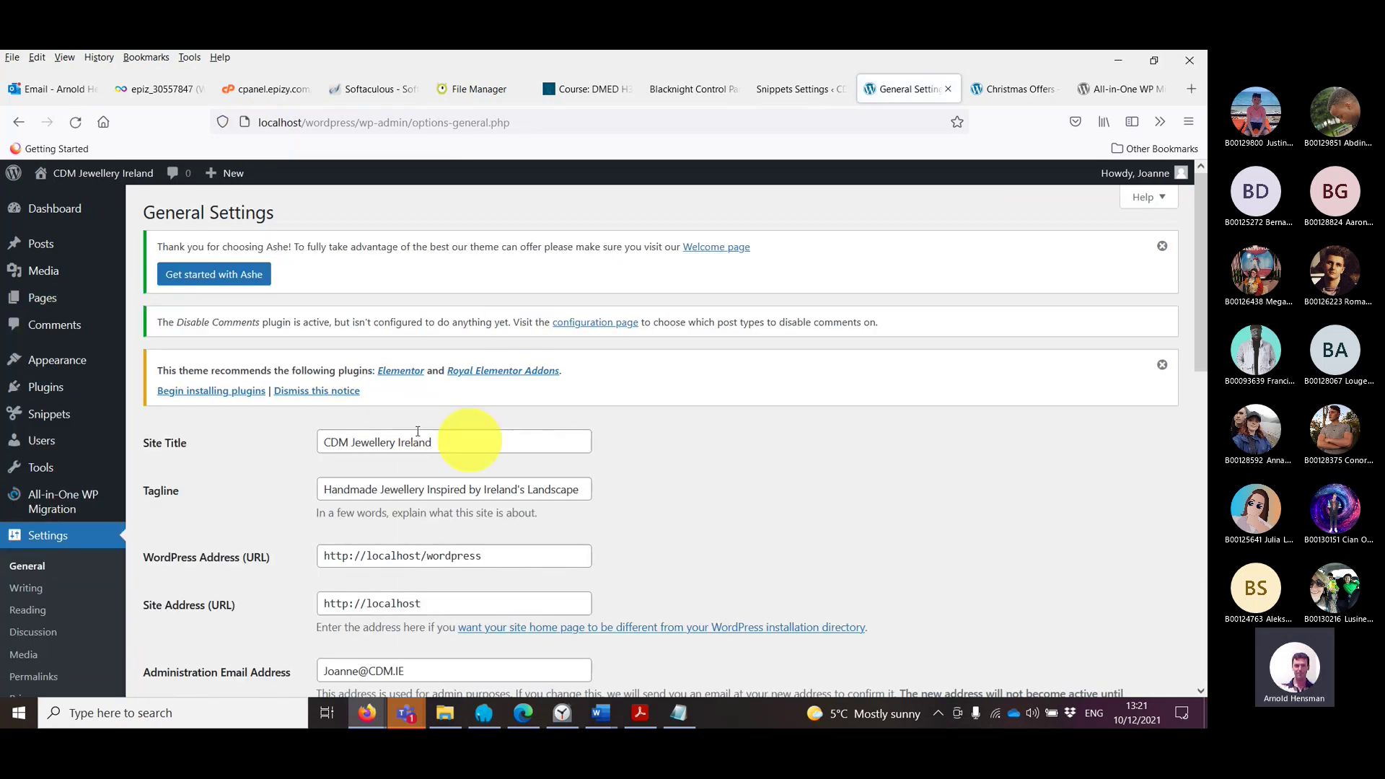
scroll(498, 440, down, 5)
drag(414, 225, 346, 237)
scroll(505, 259, up, 2)
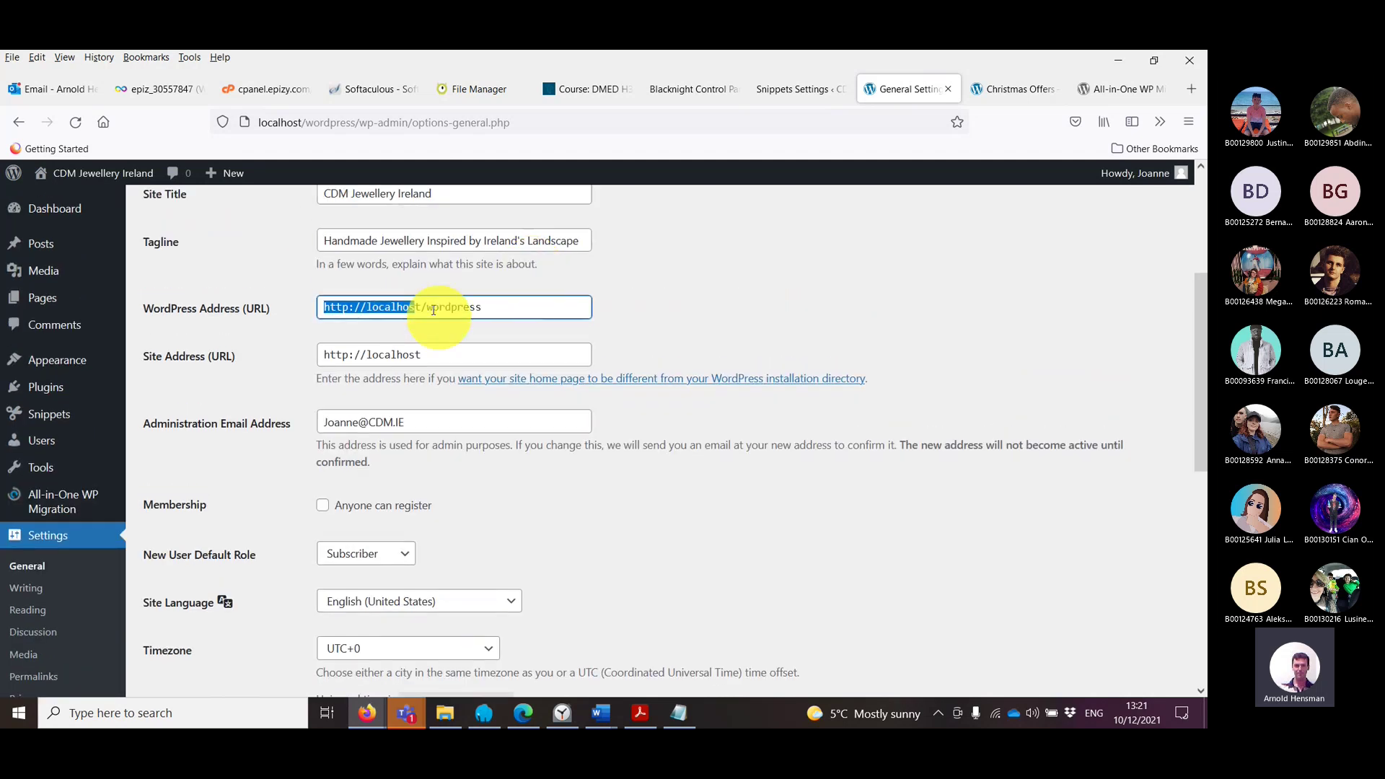
scroll(442, 433, down, 8)
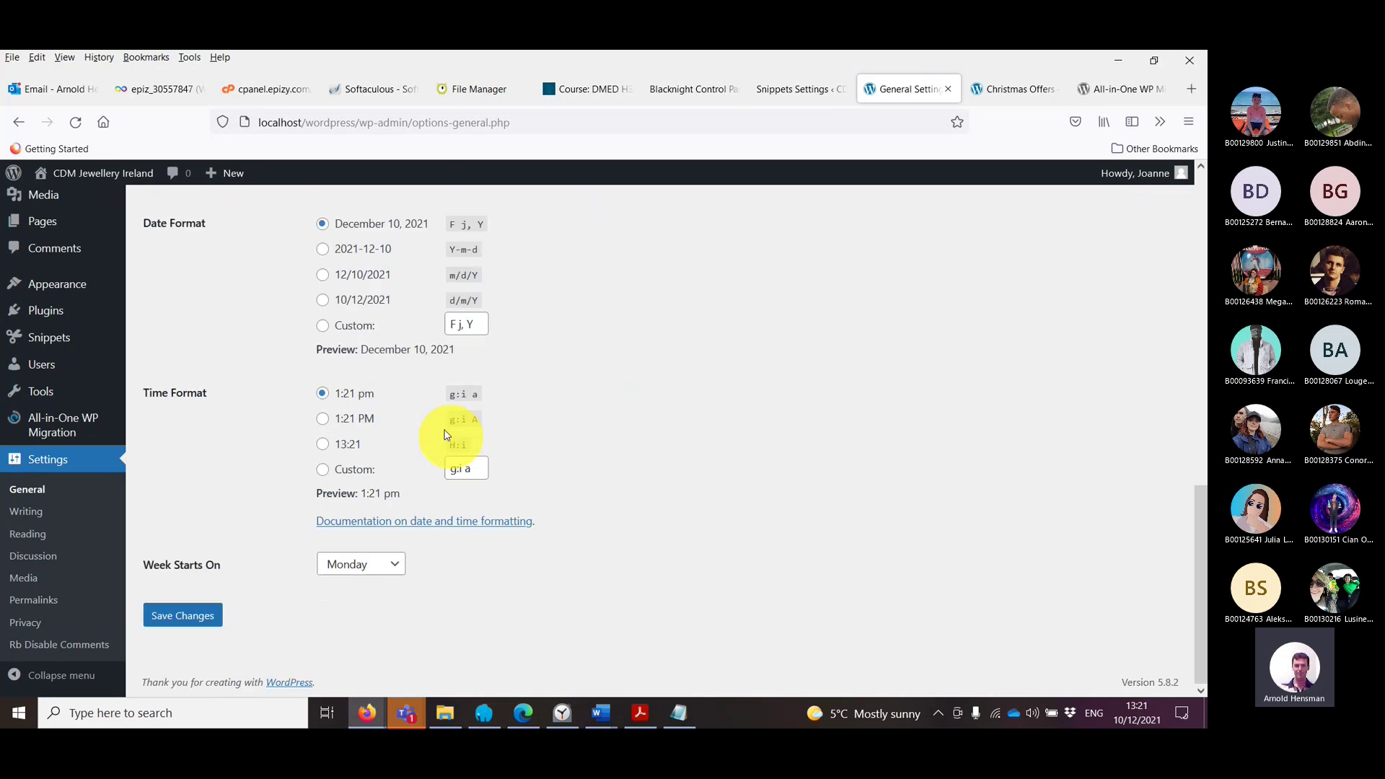
scroll(445, 434, up, 8)
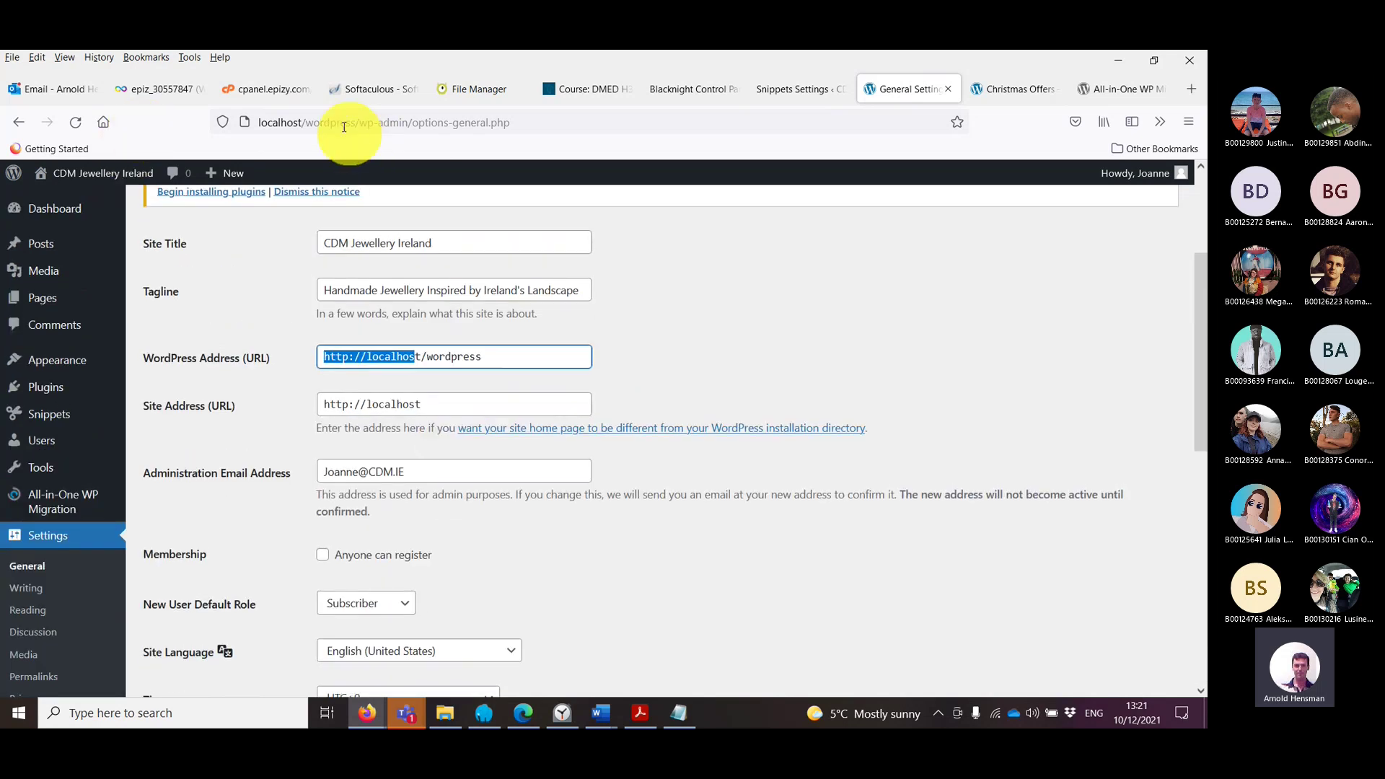
Step: Return to the live site's Code Snippets Settings page and look over its editor options
click(783, 101)
scroll(704, 349, up, 10)
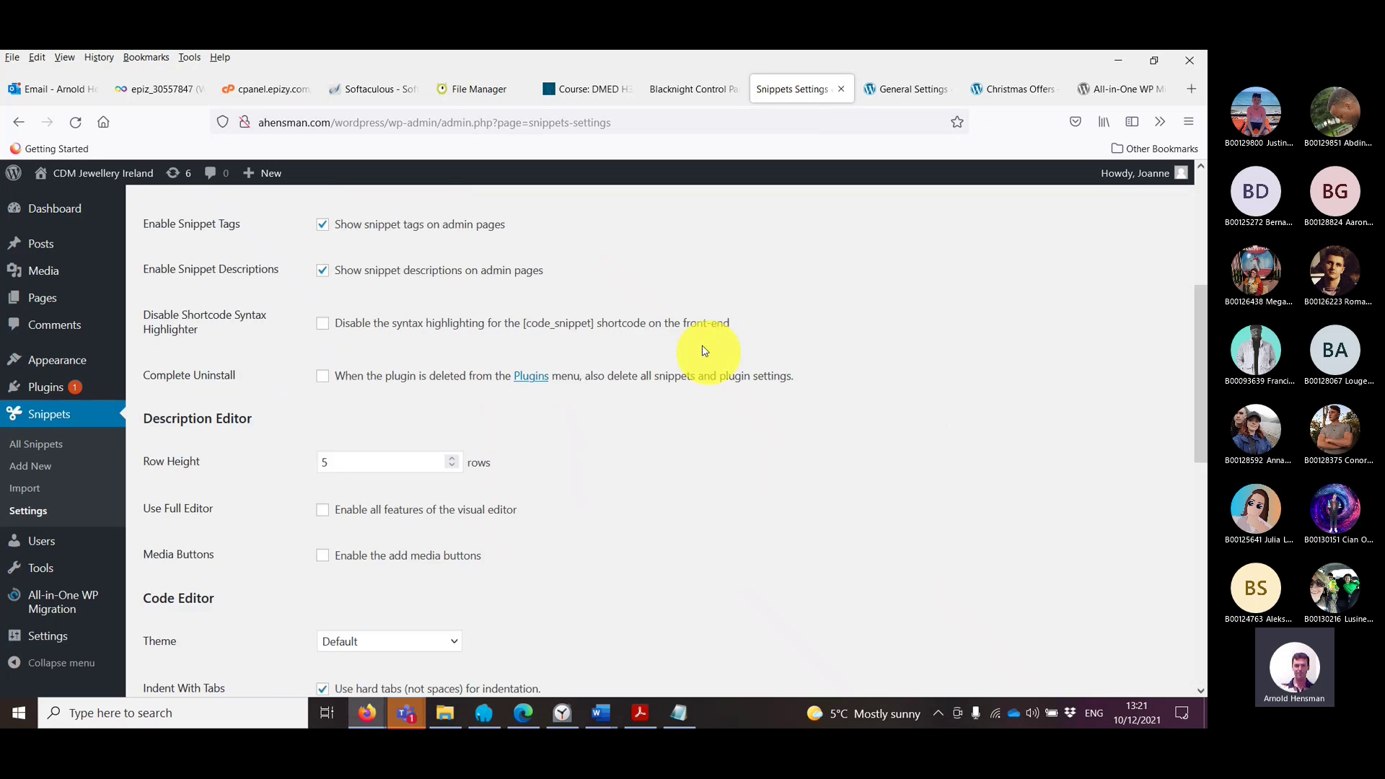
scroll(395, 270, up, 3)
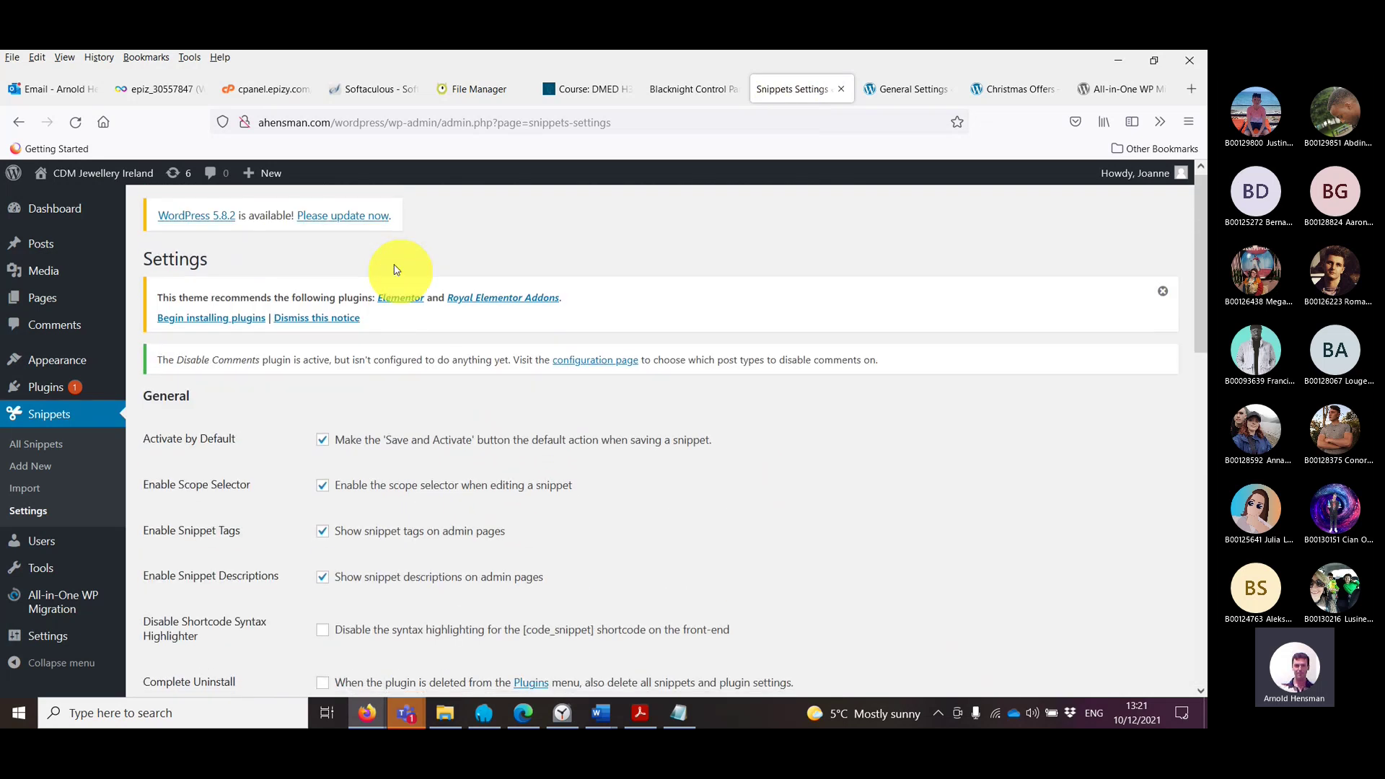
scroll(395, 270, down, 5)
scroll(395, 270, down, 5)
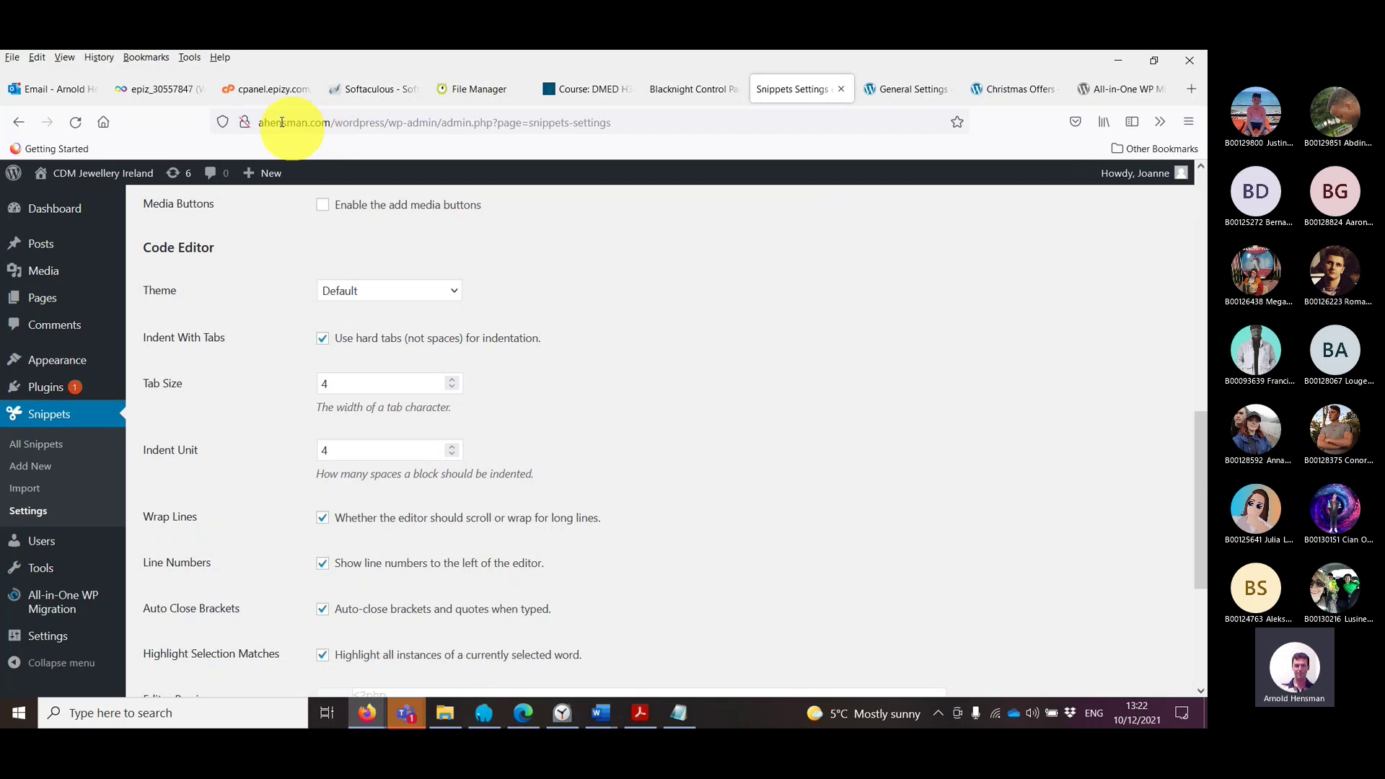
Step: Save the live ahensman.com Code Snippets settings until the saved confirmation shows
scroll(599, 430, down, 4)
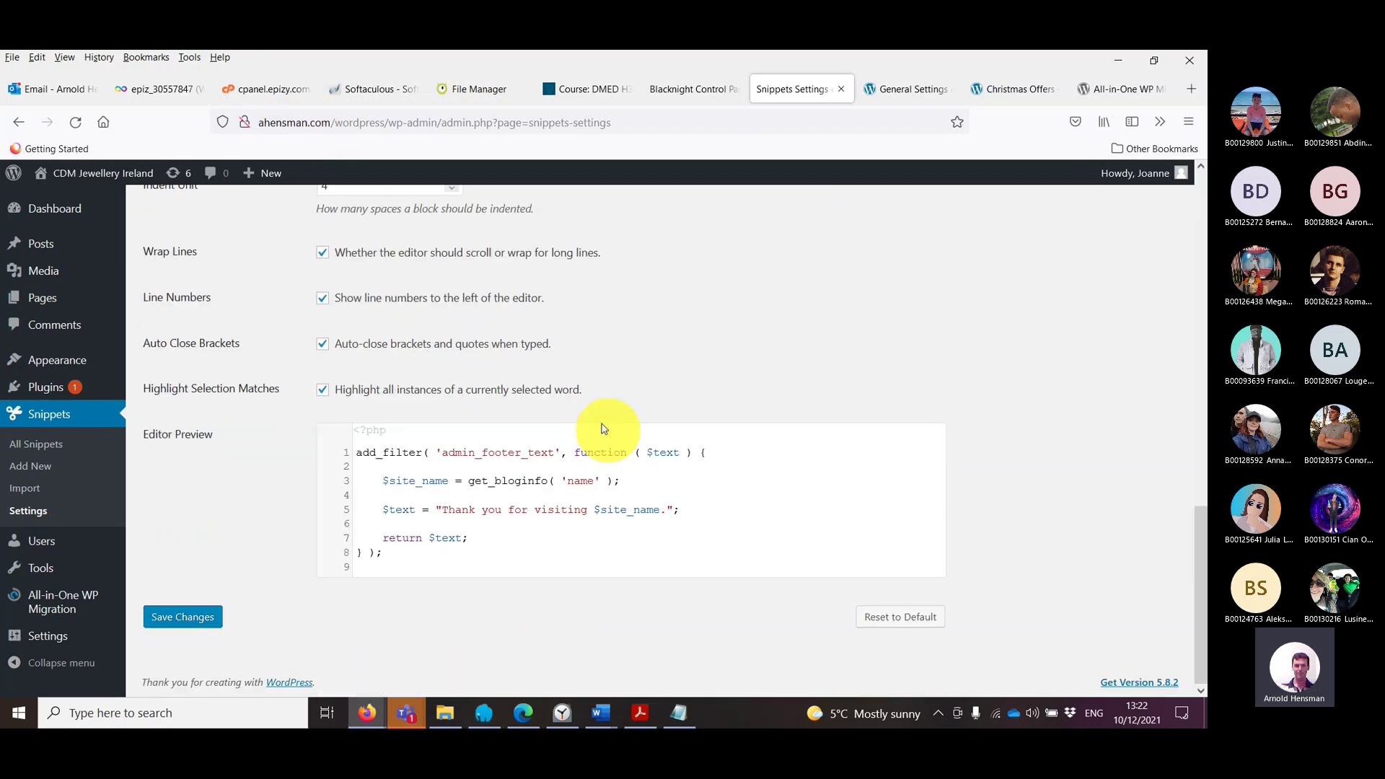
click(205, 621)
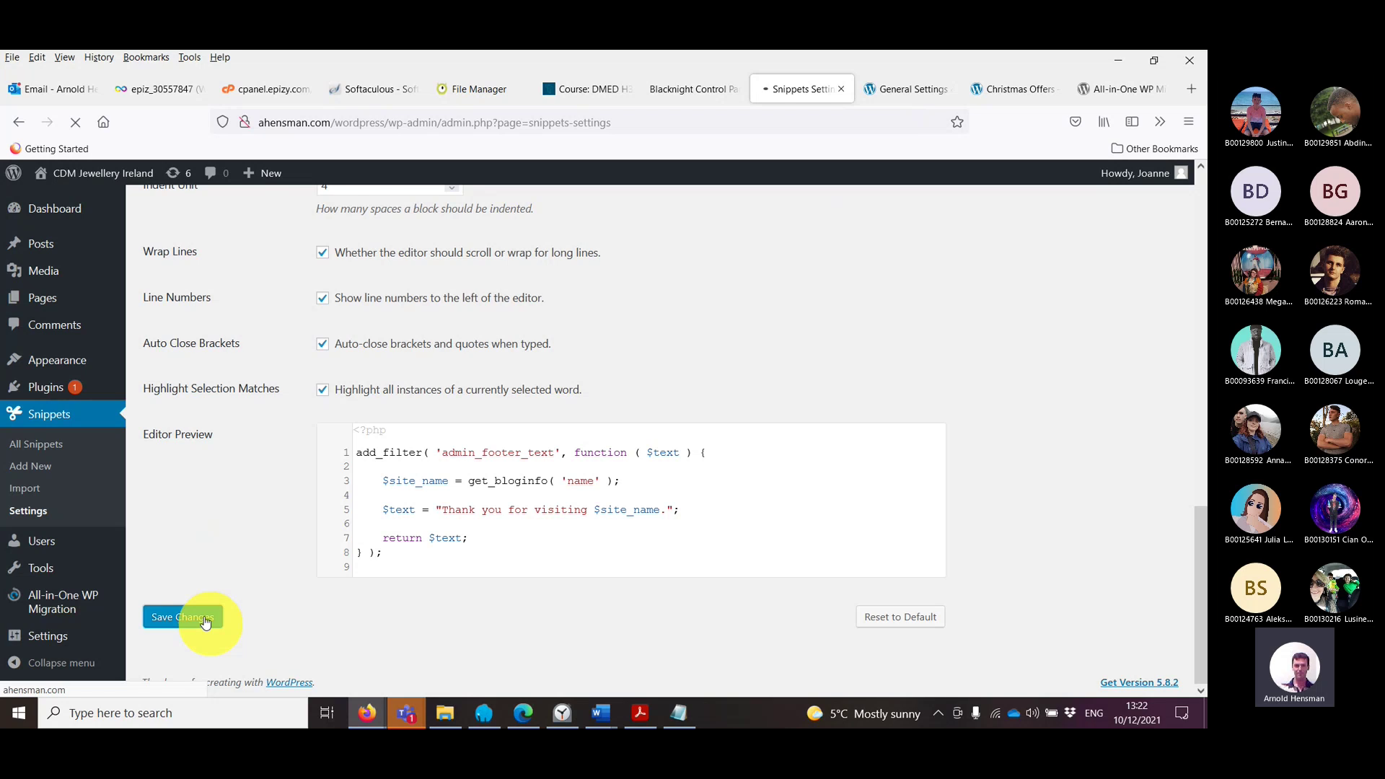
scroll(209, 617, down, 12)
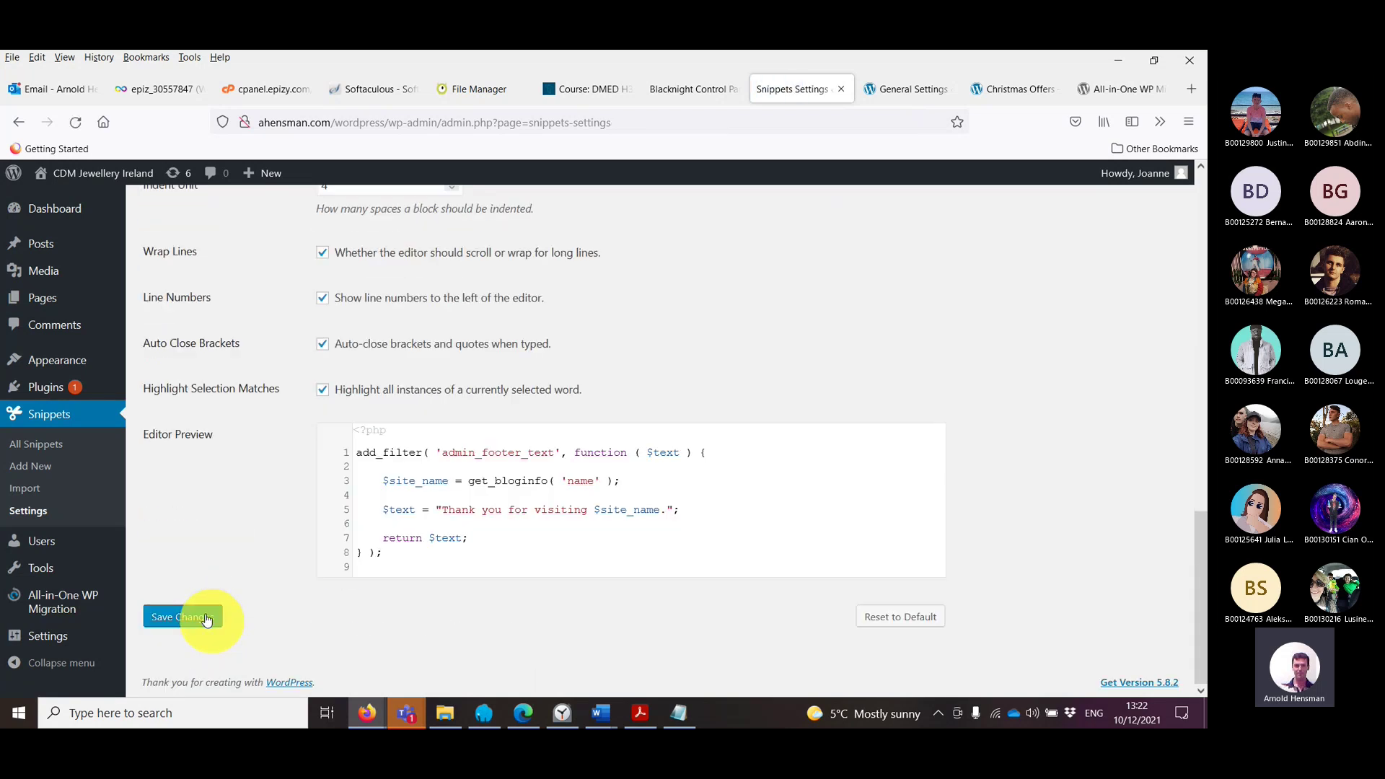
click(206, 618)
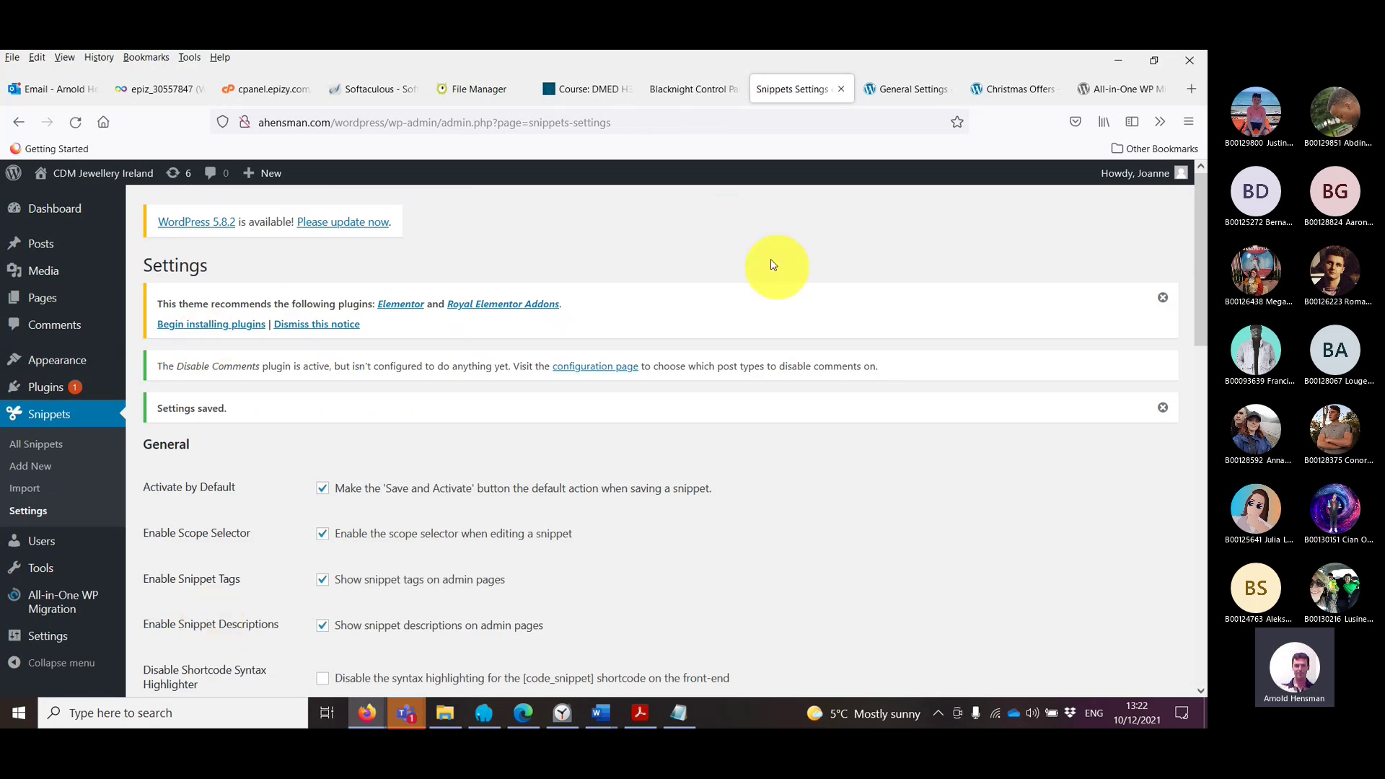
scroll(772, 266, down, 2)
mouse_move(49, 216)
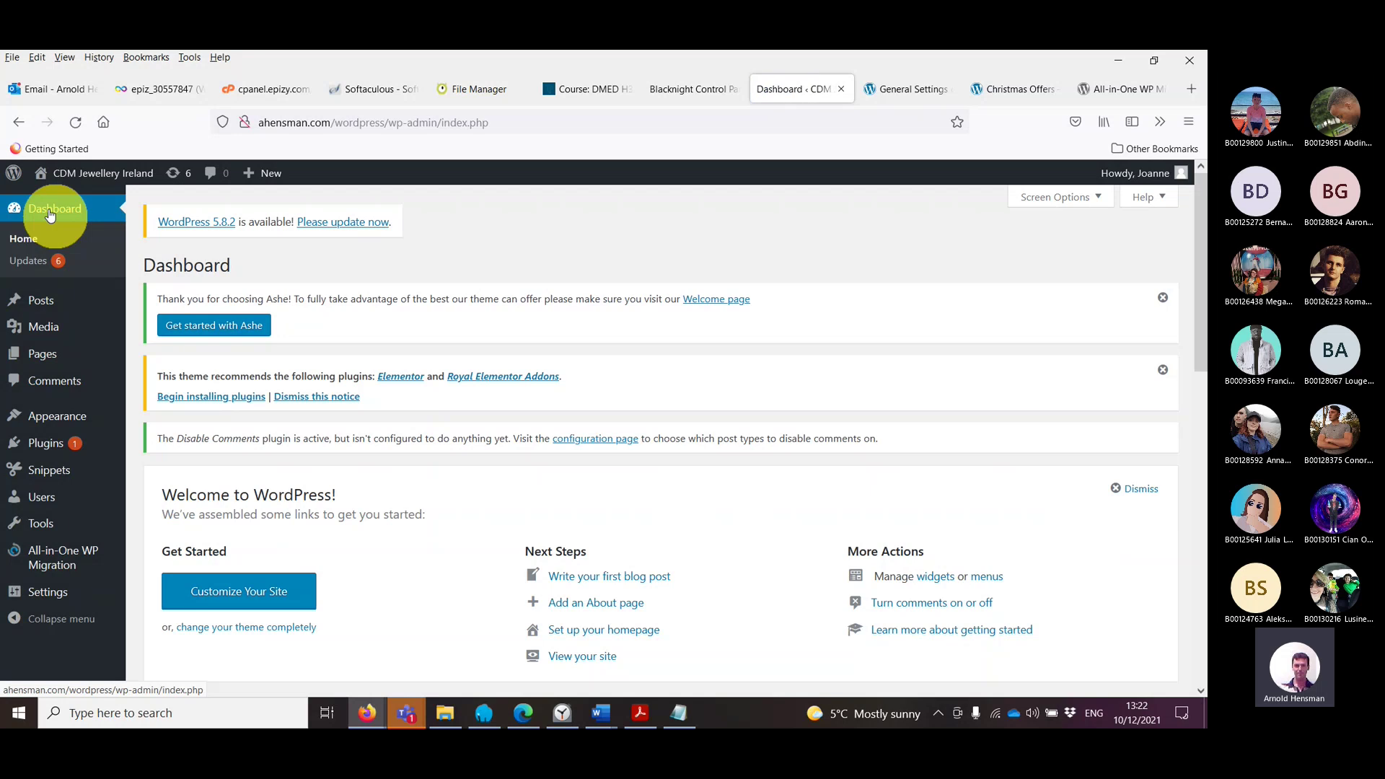
Step: Open the live site's General Settings page from the admin sidebar
click(46, 303)
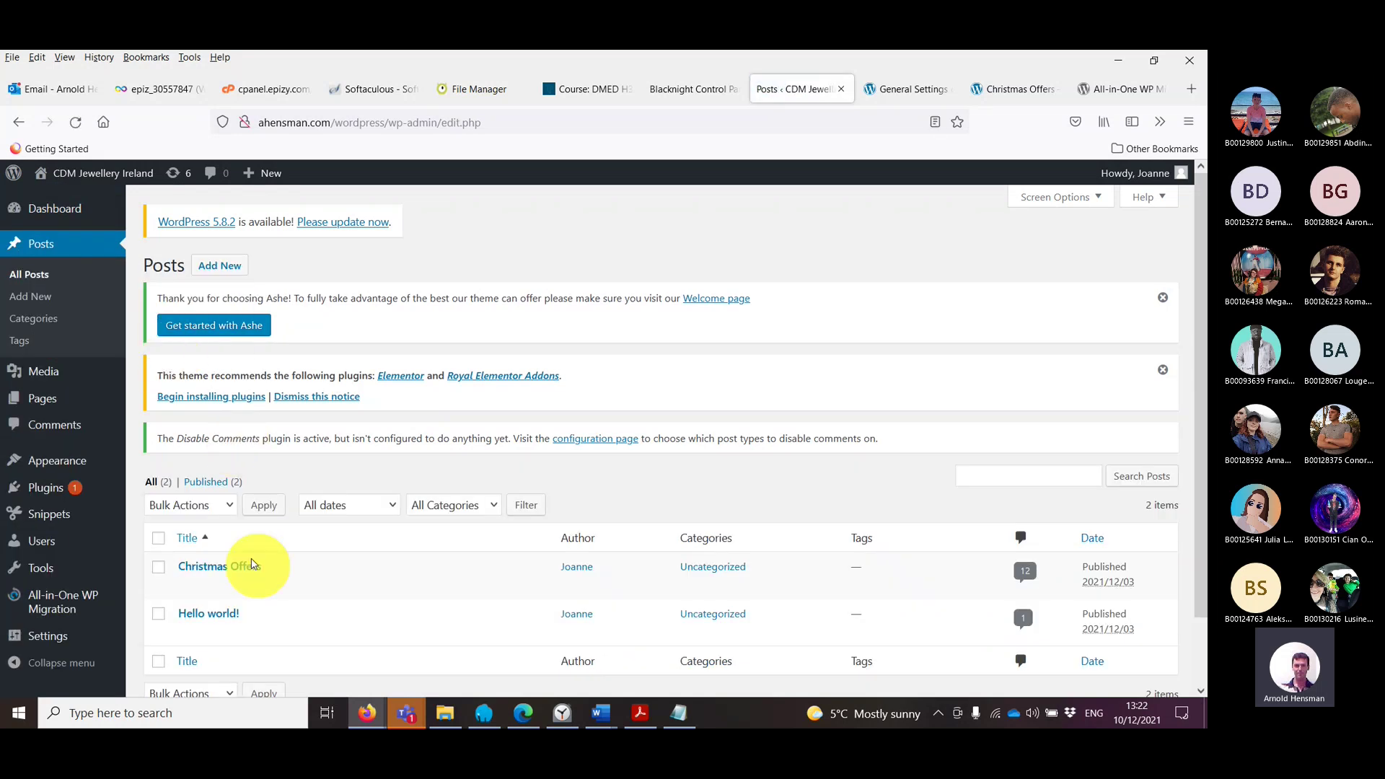
scroll(247, 587, down, 2)
mouse_move(52, 490)
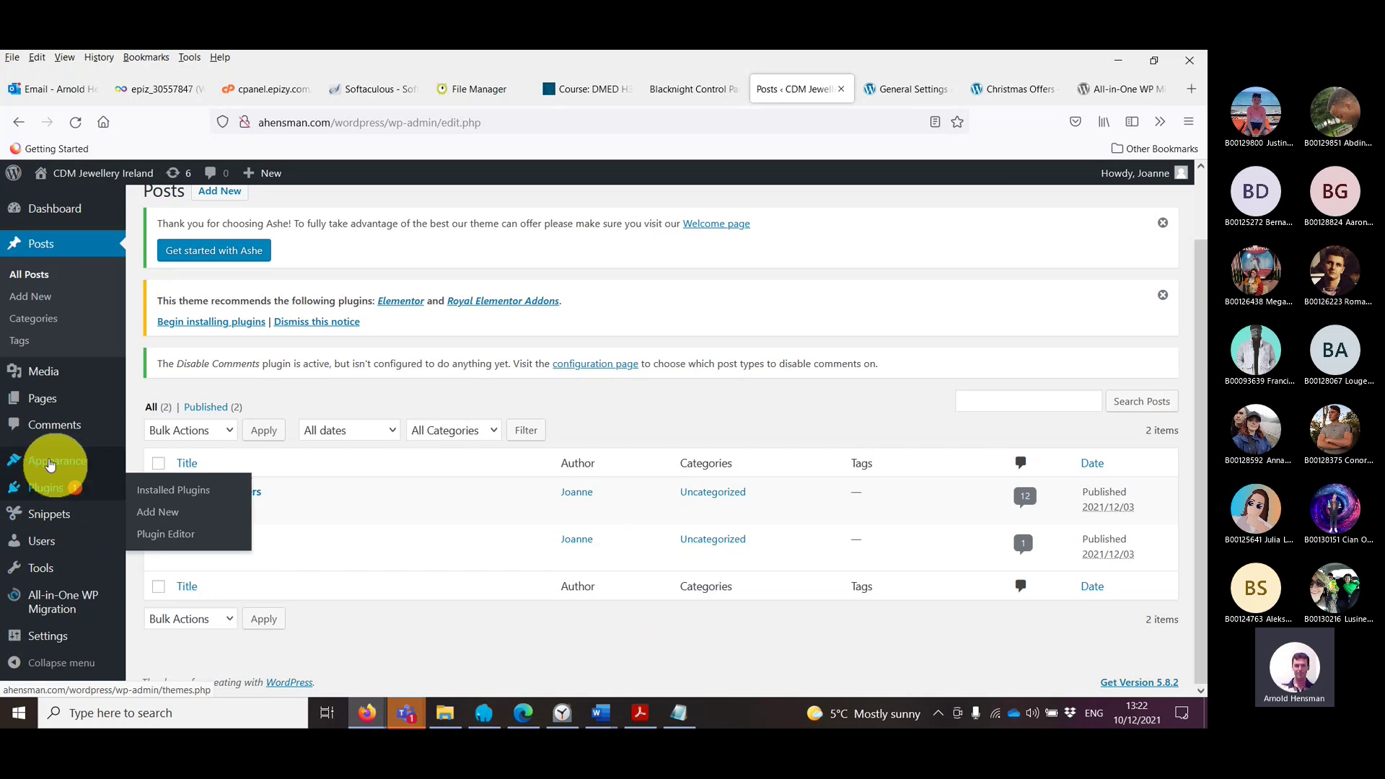
click(52, 641)
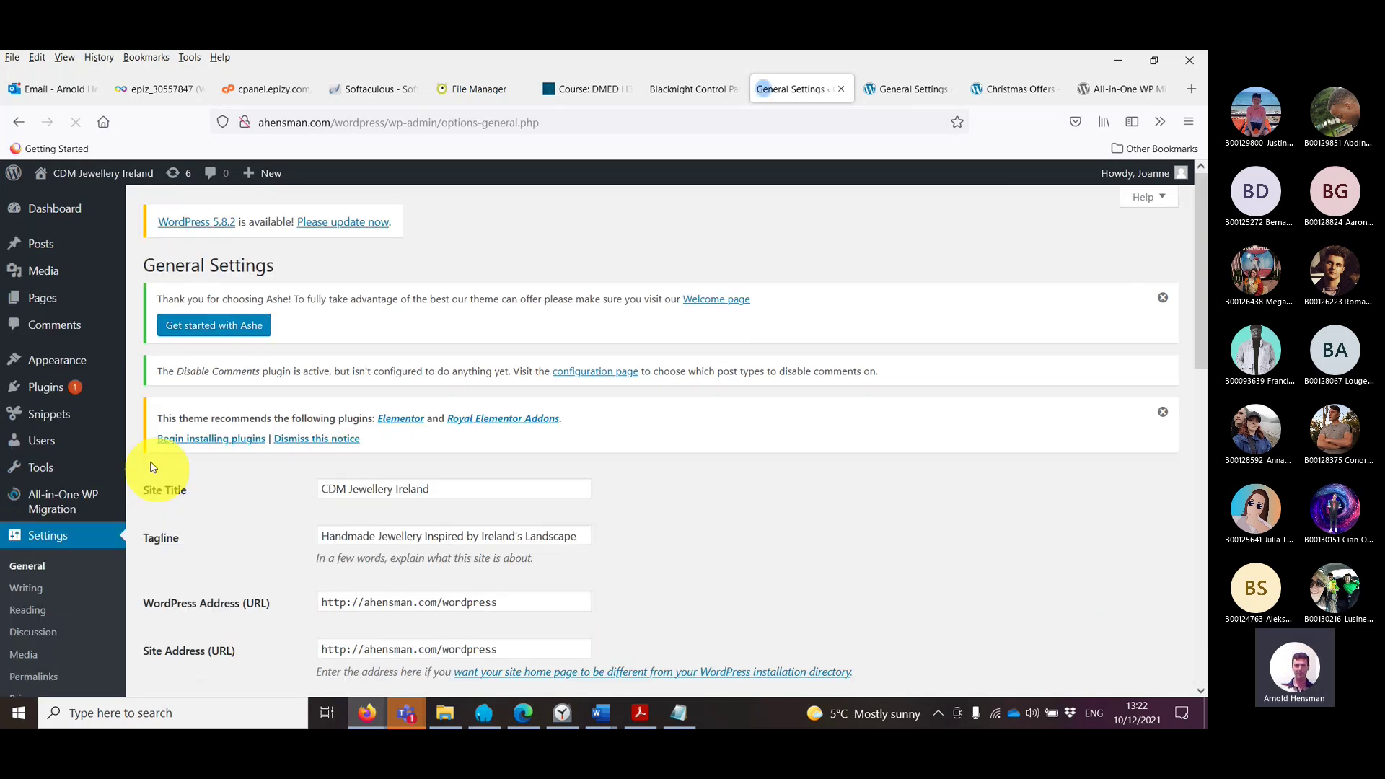
scroll(711, 412, down, 2)
scroll(710, 412, down, 8)
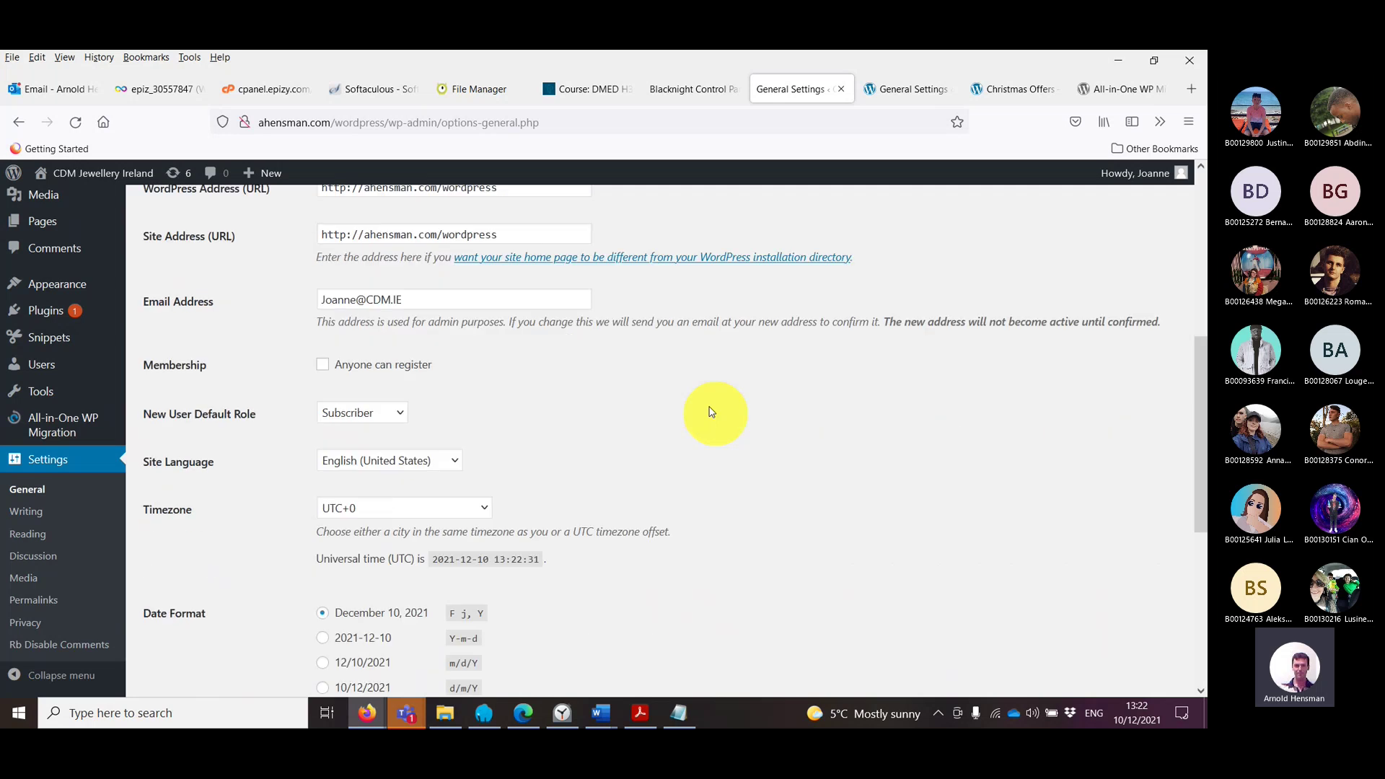
scroll(710, 412, up, 10)
scroll(710, 412, down, 4)
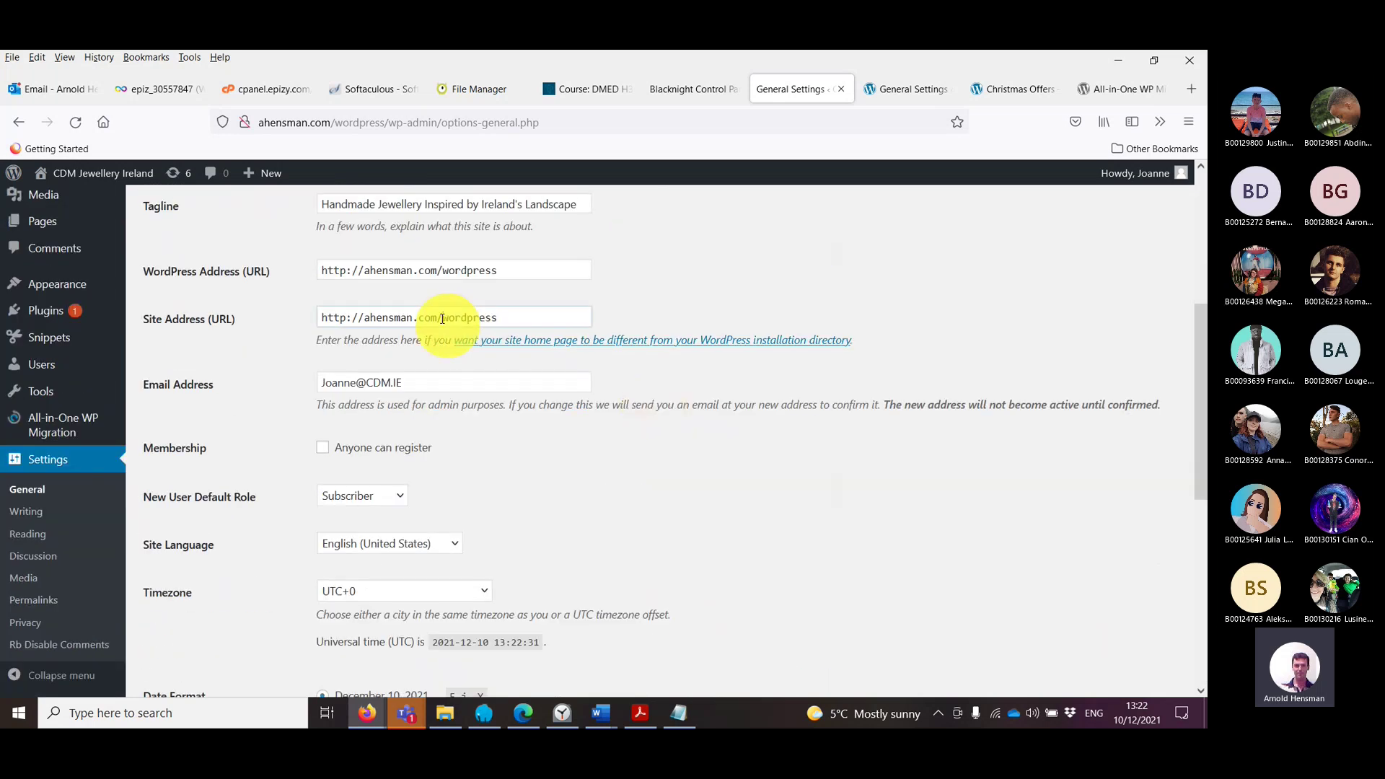
double_click(442, 318)
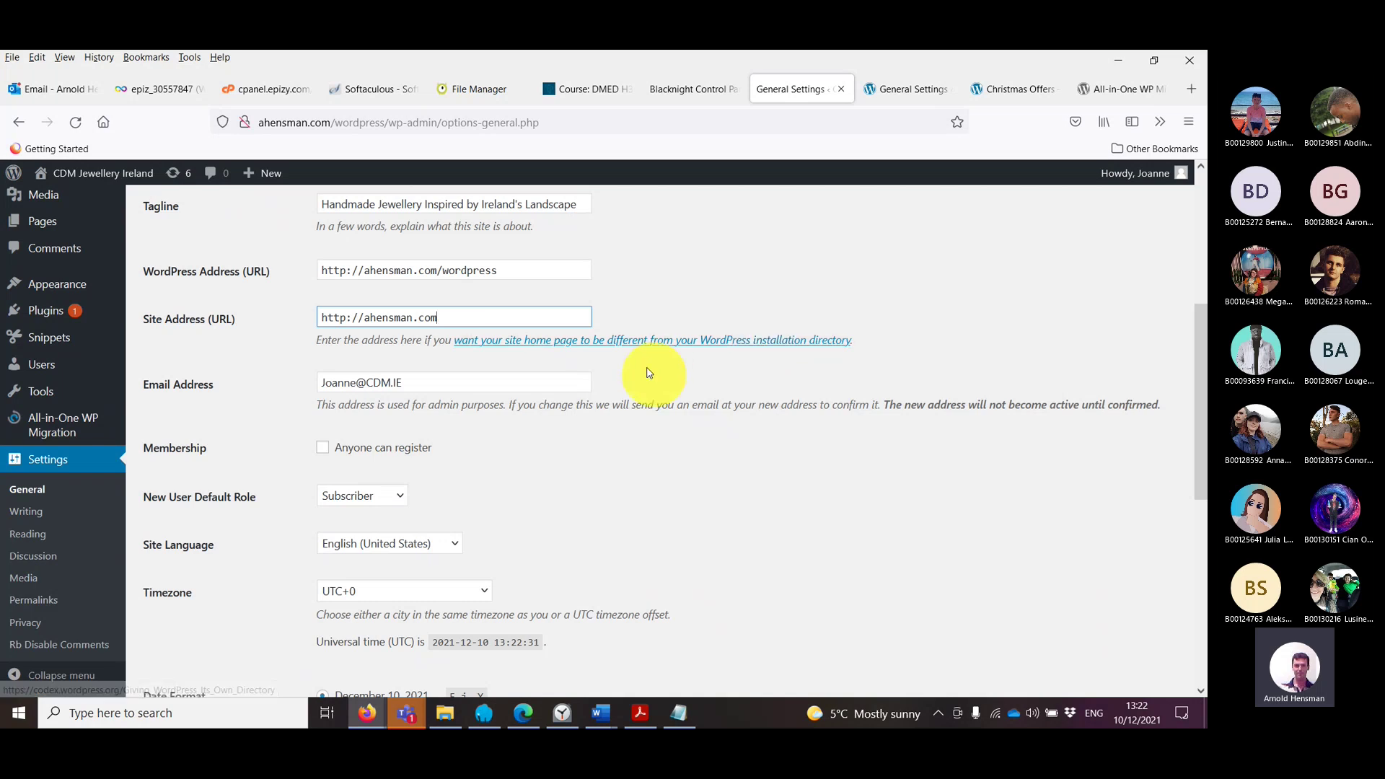
scroll(653, 367, down, 4)
scroll(322, 541, down, 2)
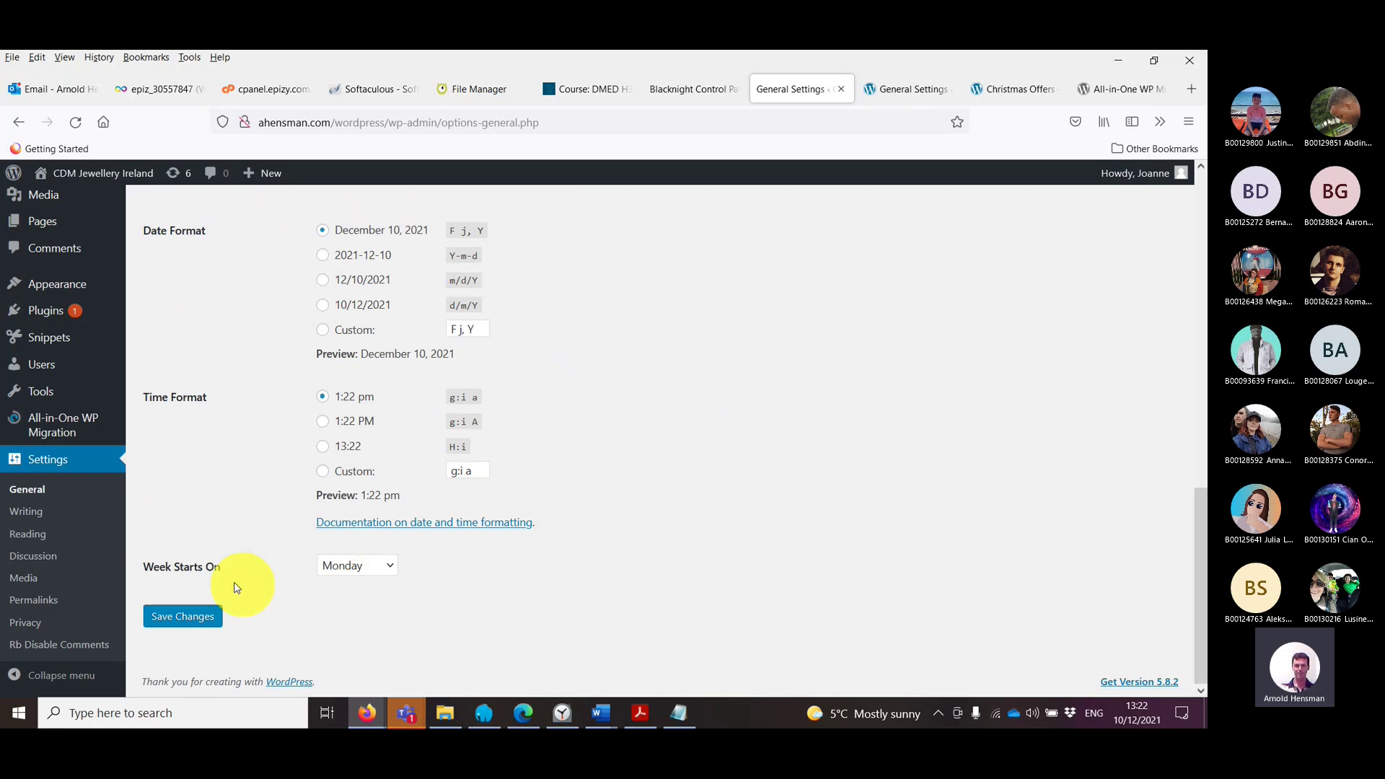
click(213, 619)
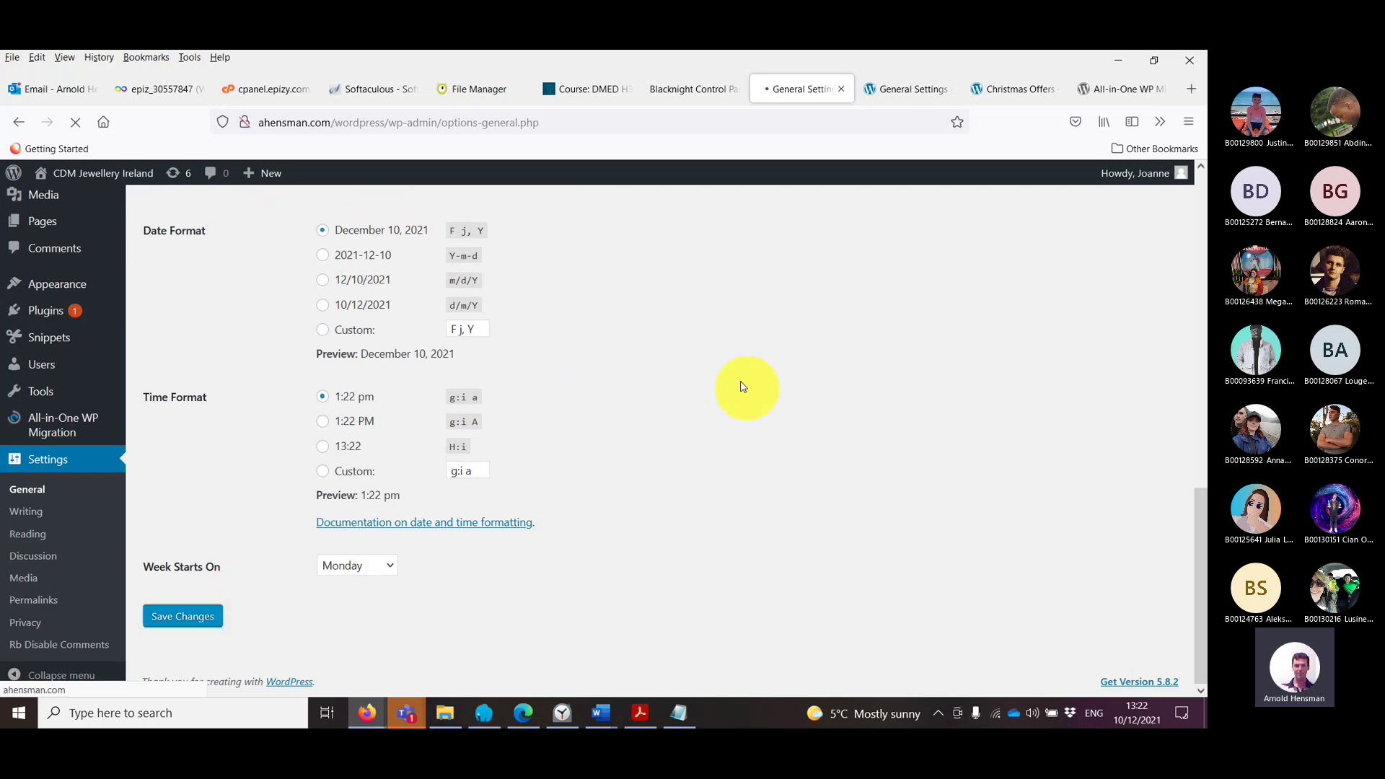
click(910, 88)
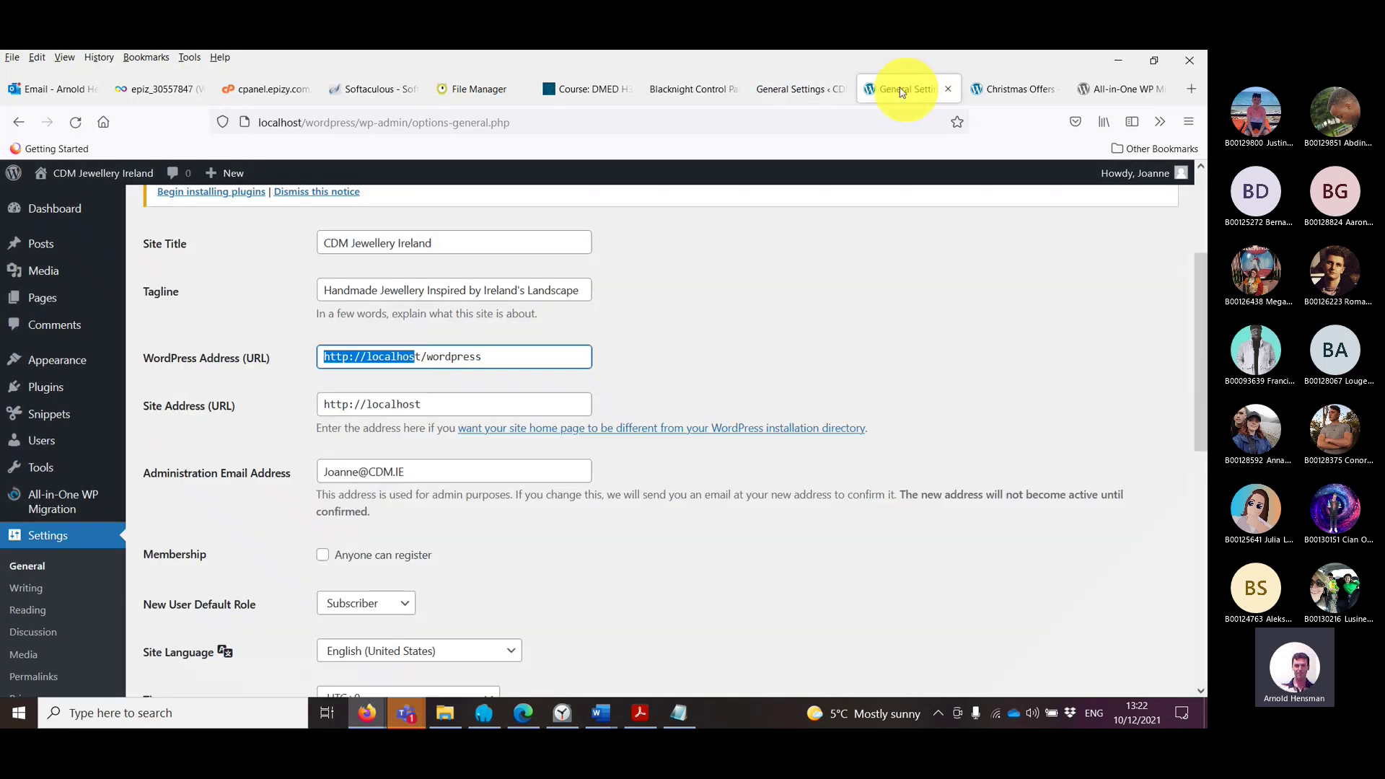
Step: Close the local General Settings, Christmas Offers and All-in-One WP Migration pages
click(279, 127)
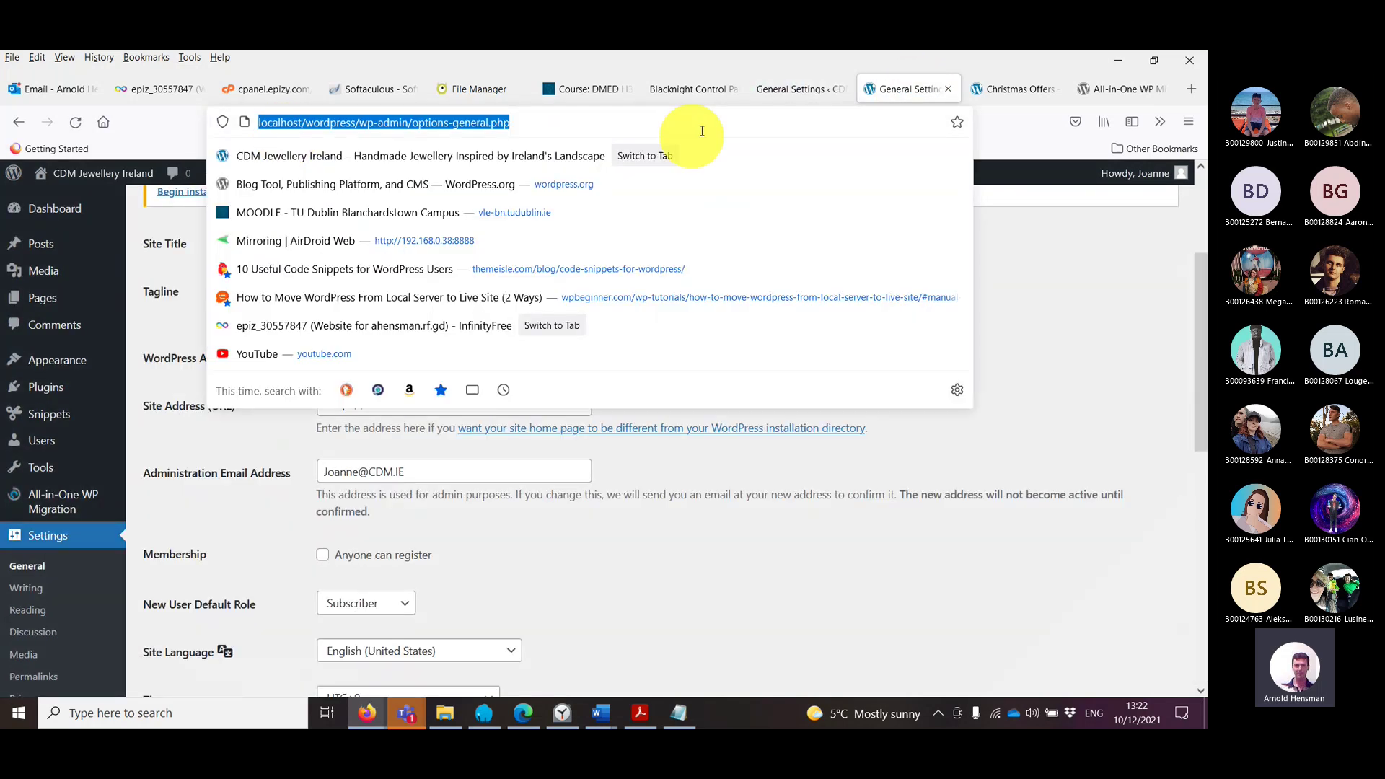
click(949, 90)
click(949, 89)
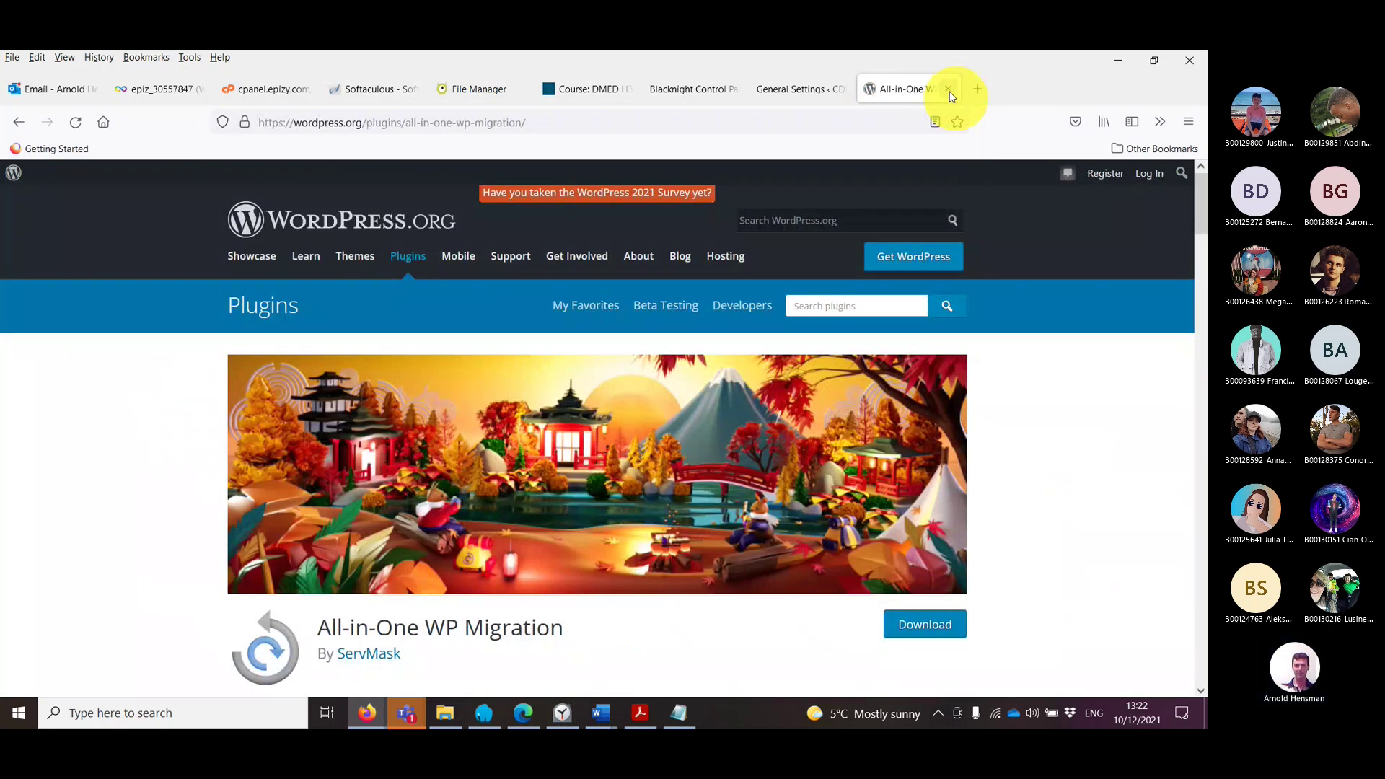
click(949, 90)
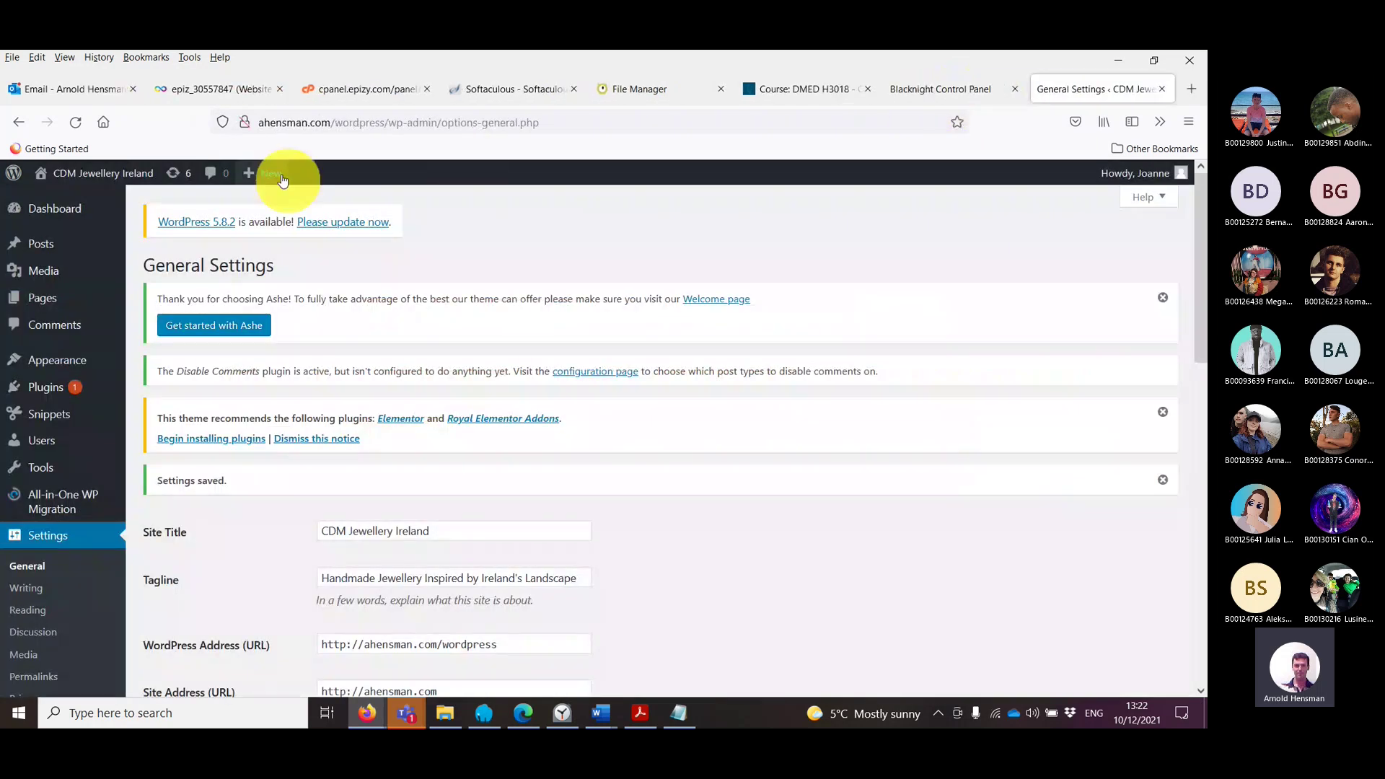
Step: Open the live site's posts and review the Christmas Offers comments
click(330, 123)
click(56, 254)
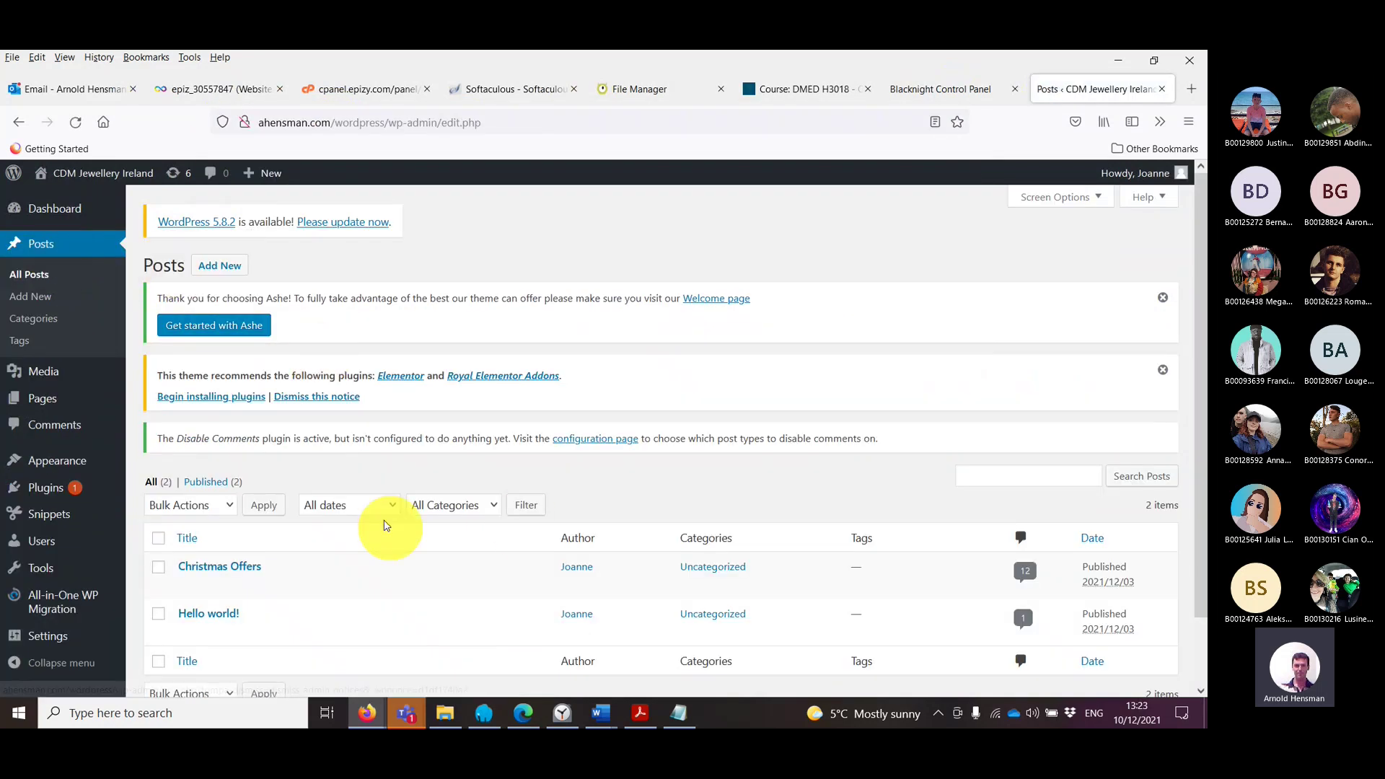
scroll(360, 519, down, 2)
scroll(360, 526, up, 2)
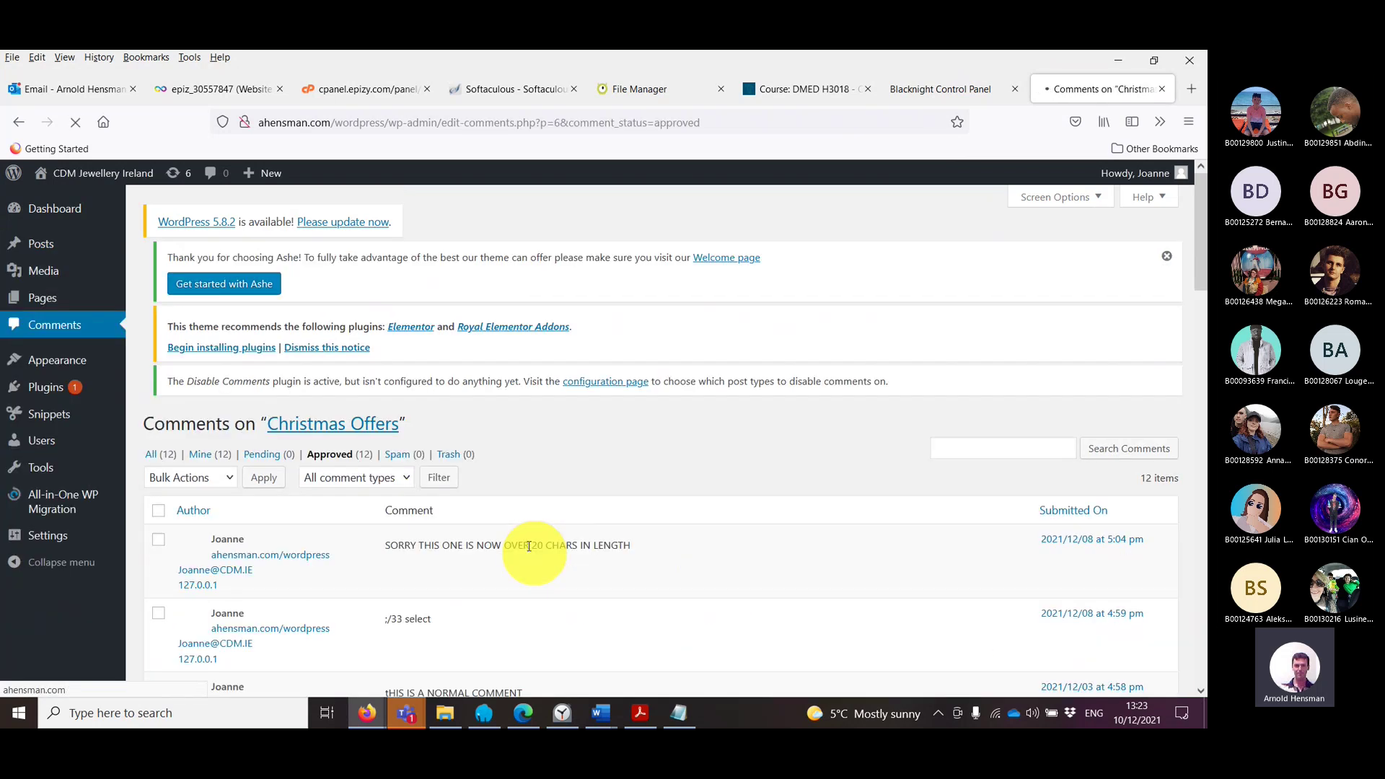
scroll(525, 556, down, 4)
scroll(525, 545, up, 4)
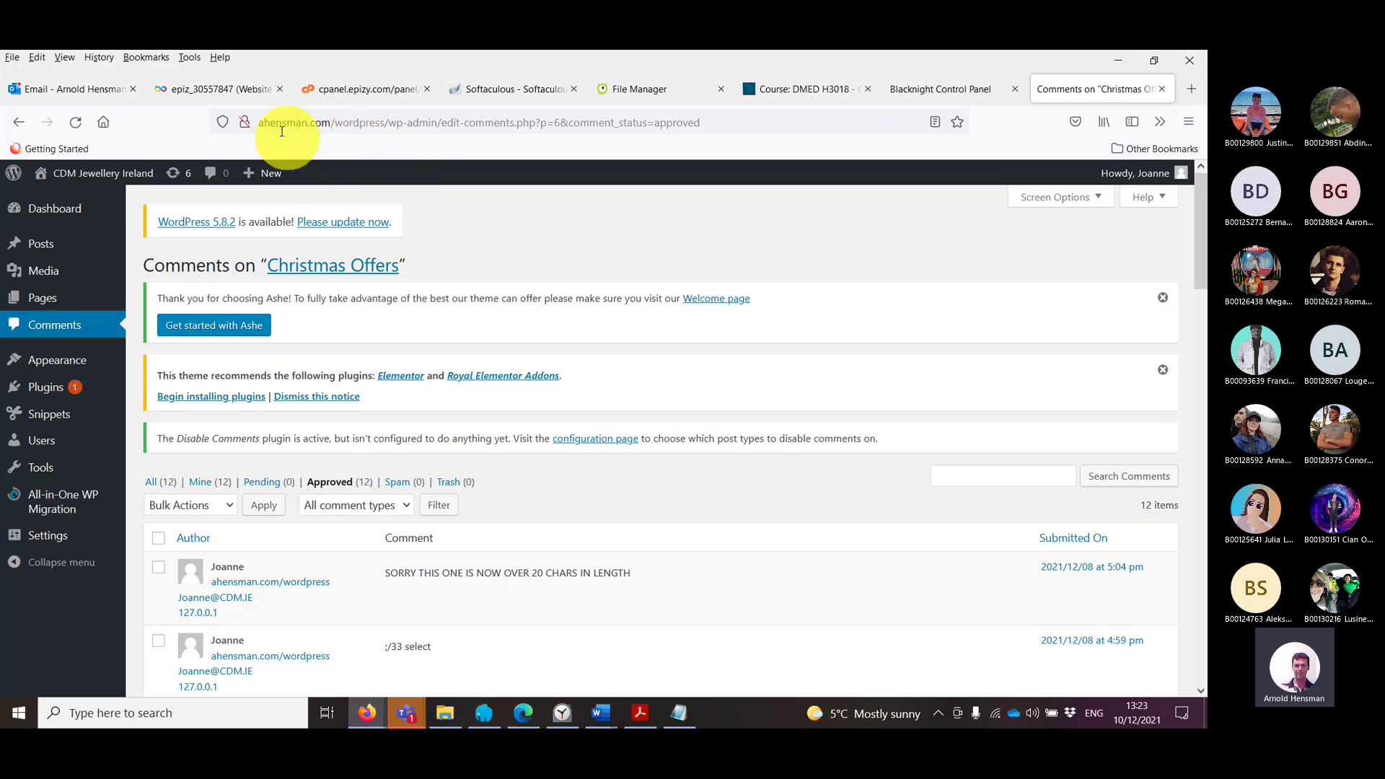
Step: Highlight parts of the live admin page's address, then return to the Teams meeting
click(331, 121)
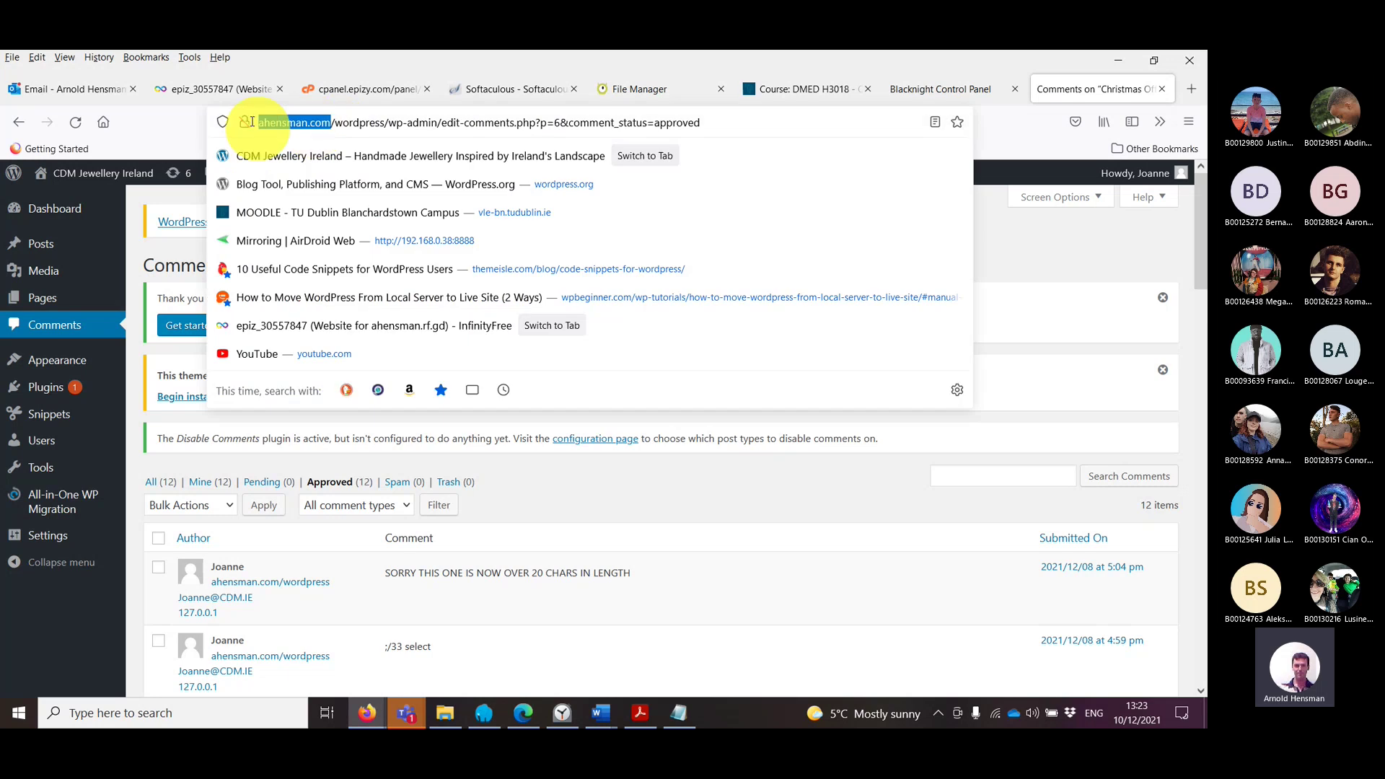
drag(331, 122, 358, 123)
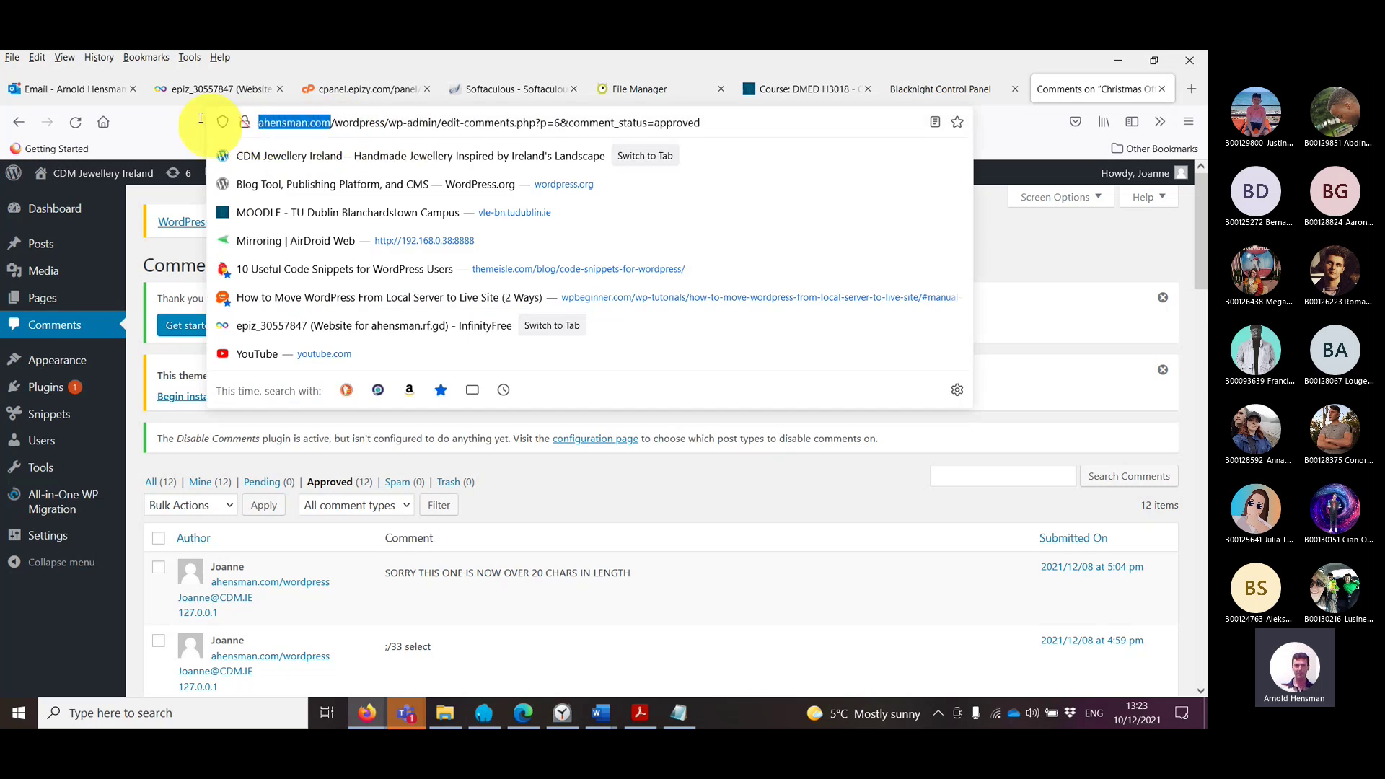
drag(454, 123, 786, 127)
click(786, 127)
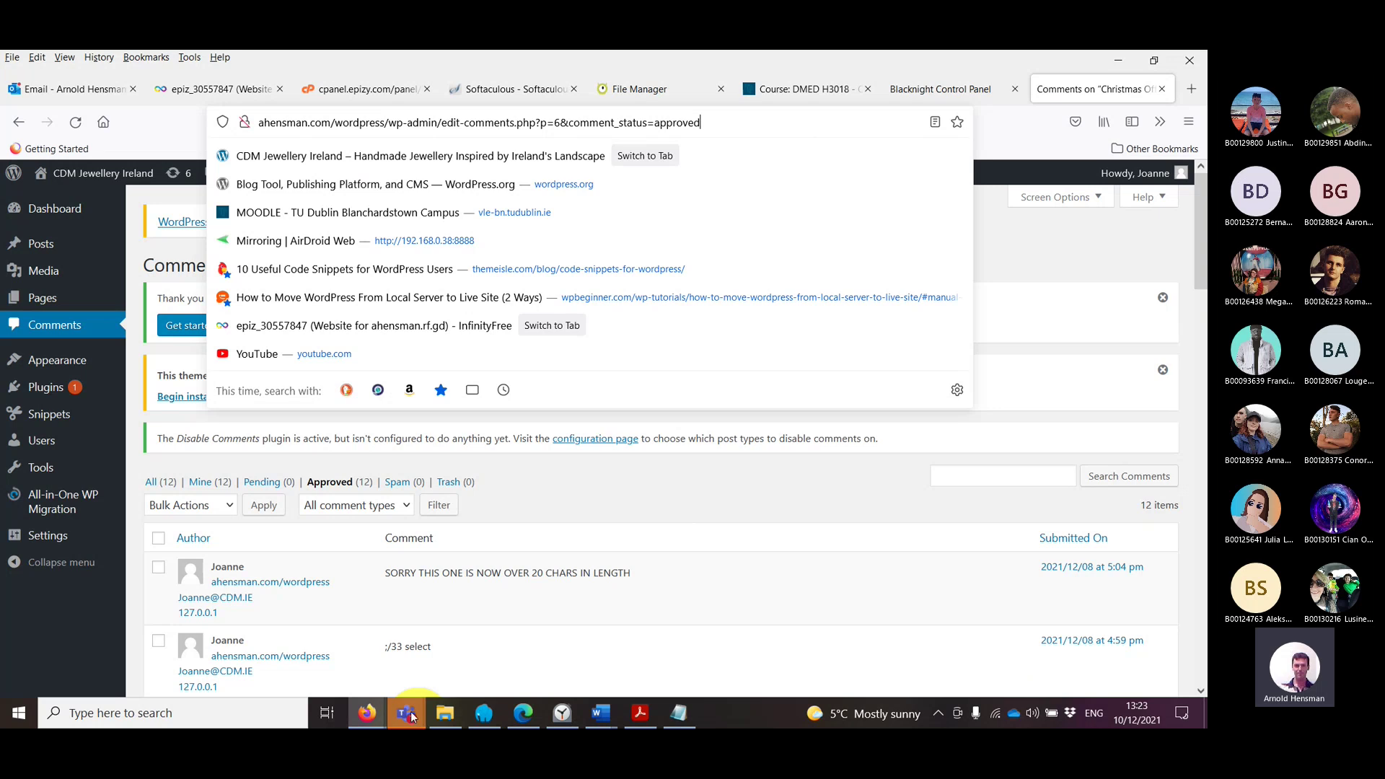
mouse_move(409, 714)
click(441, 653)
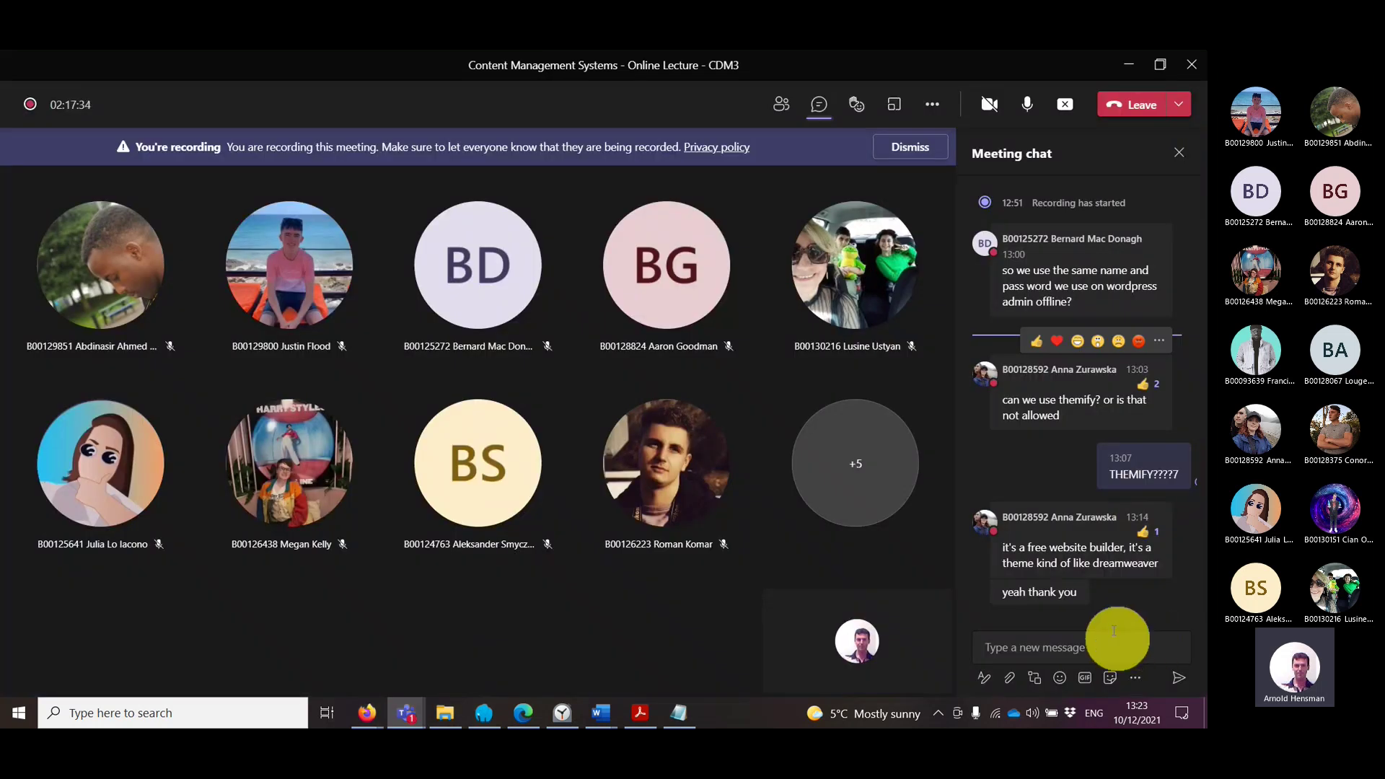
Step: In Edge, strip the login path and load the bare ahensman.rf.gd site
click(523, 713)
click(317, 201)
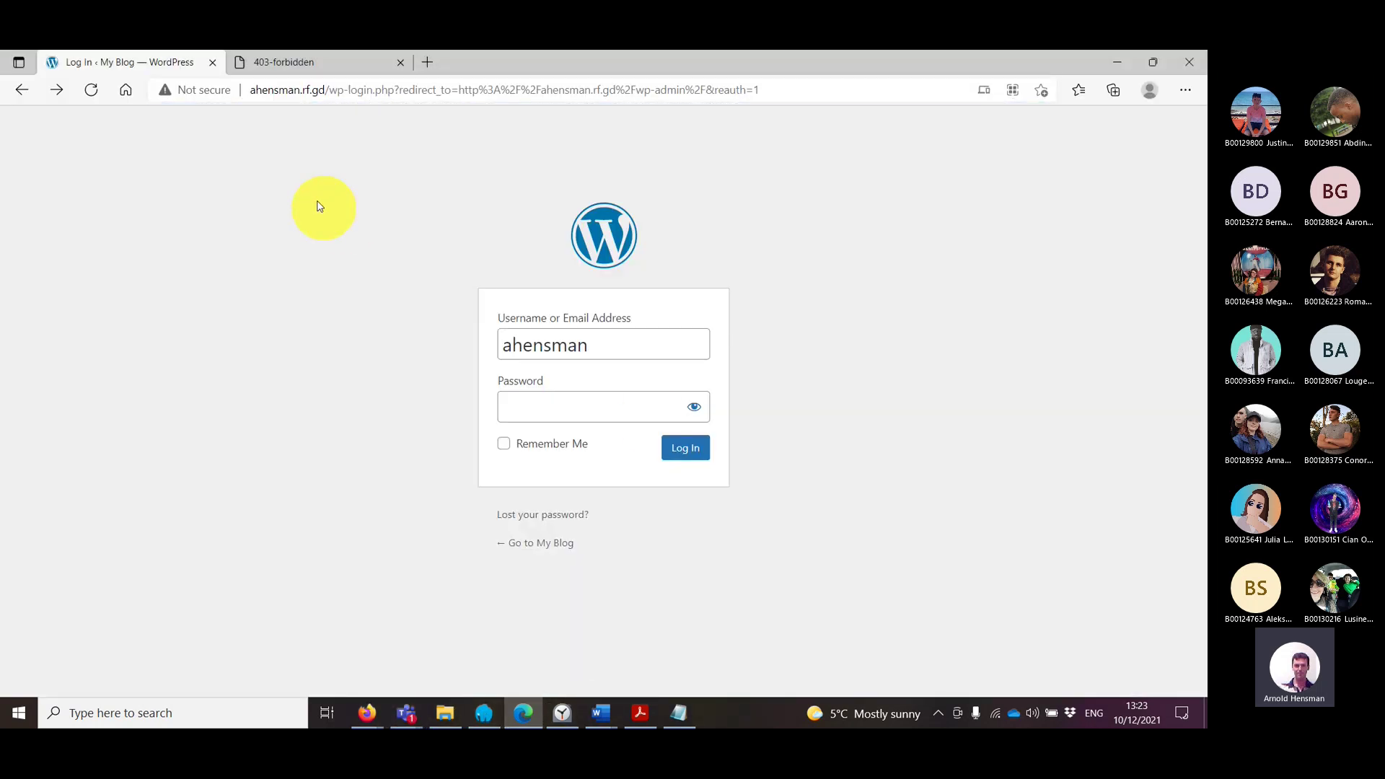
click(323, 91)
key(shift+End)
key(BackSpace)
key(Return)
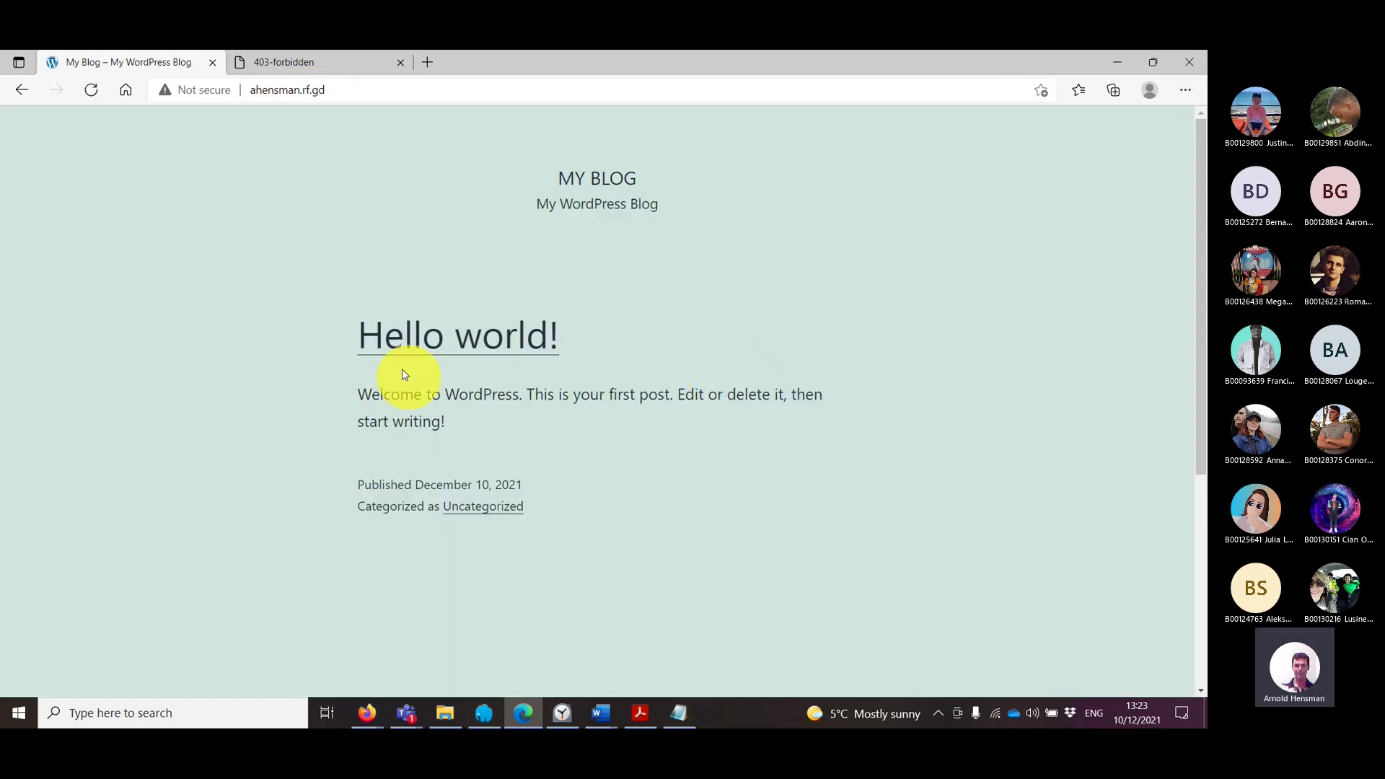
Step: Append '/wordpress' to the ahensman.com address and load it
click(346, 65)
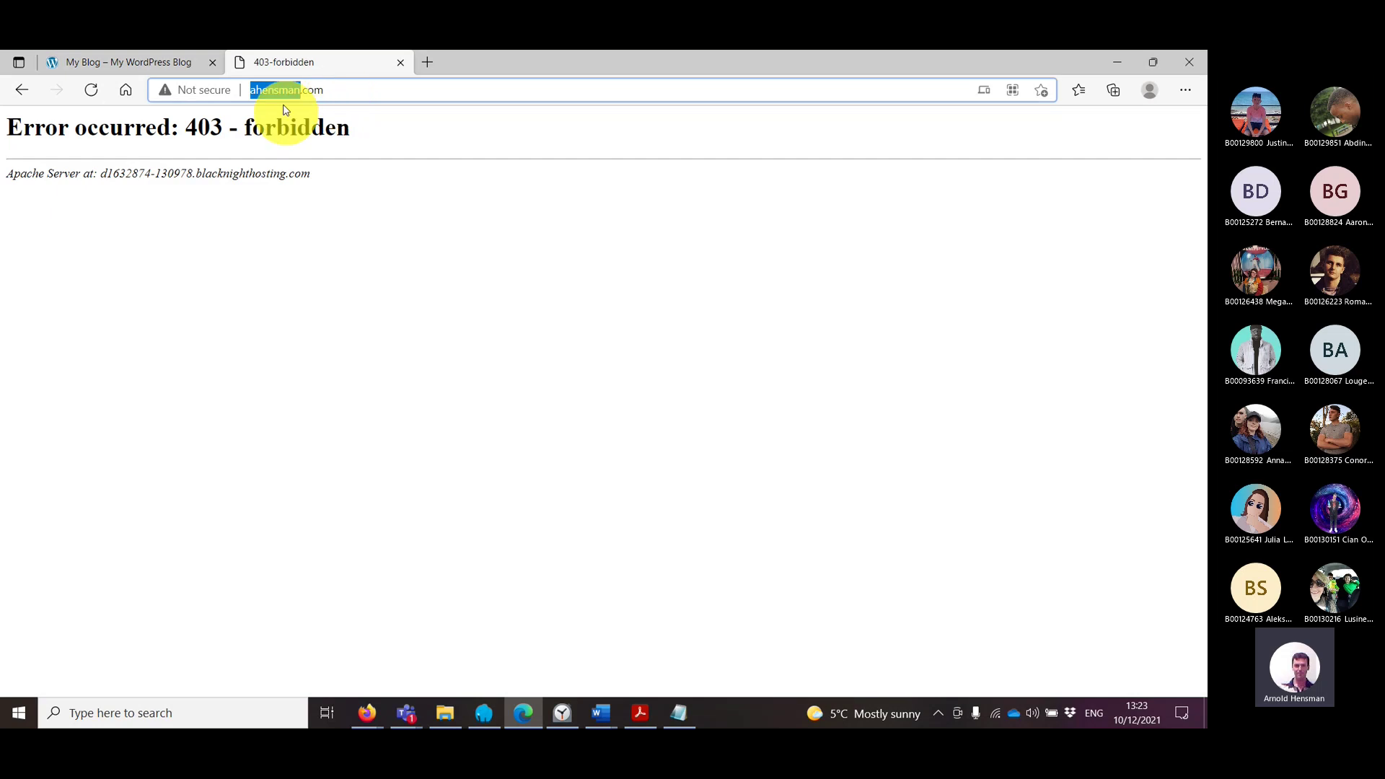
click(411, 88)
text(/wordpress)
key(Return)
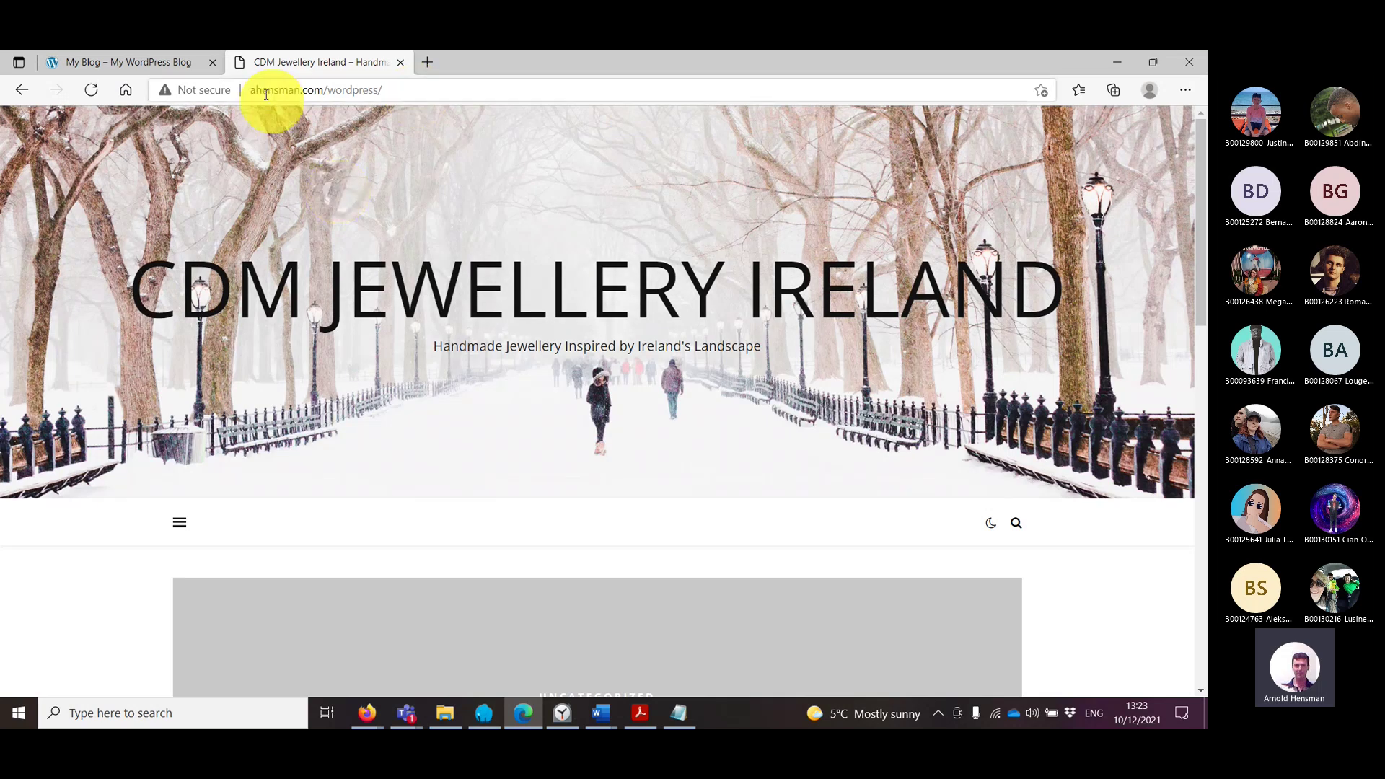
Step: Delete 'wordpress/' from the address and load the bare ahensman.com domain
drag(261, 90, 428, 90)
click(429, 90)
drag(328, 91, 775, 124)
key(BackSpace)
key(Return)
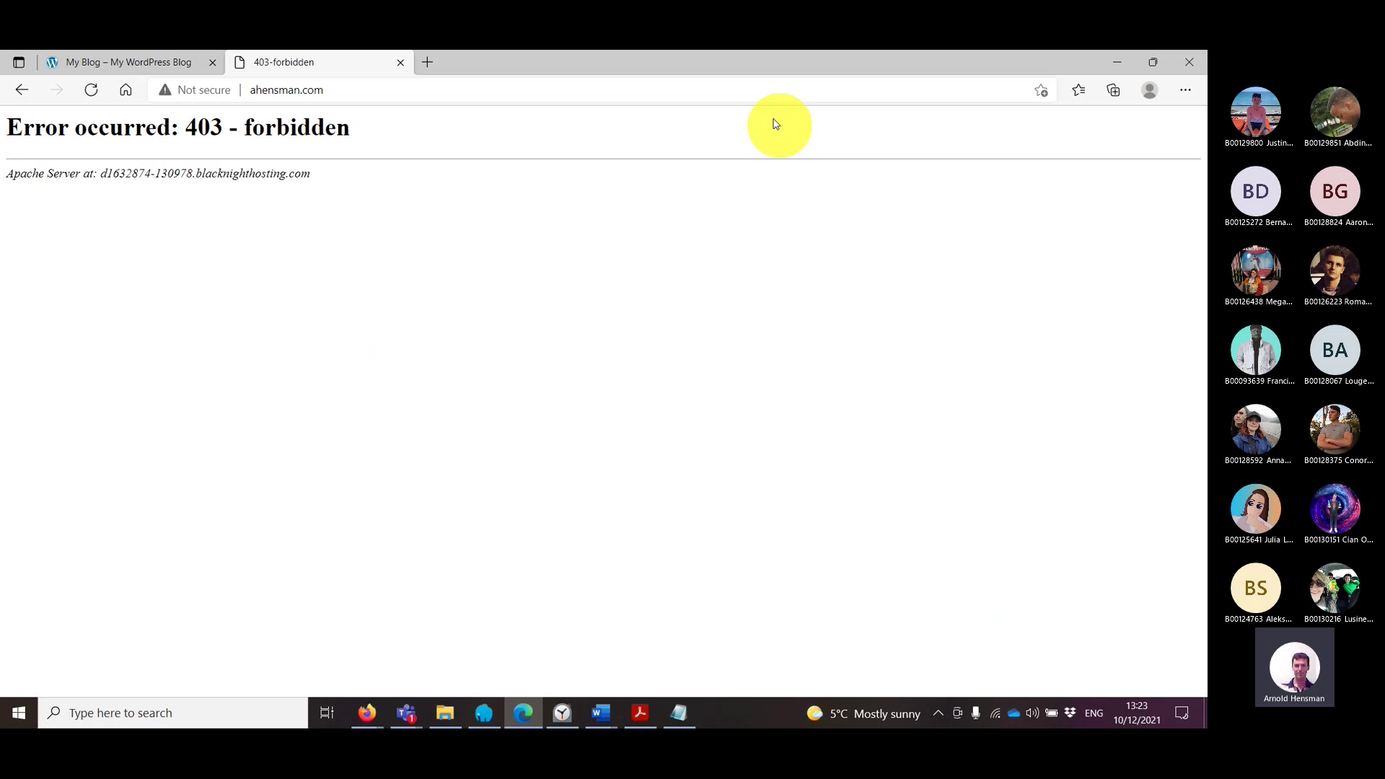
Step: Go back and reload the CDM Jewellery Ireland site at ahensman.com/wordpress
click(22, 90)
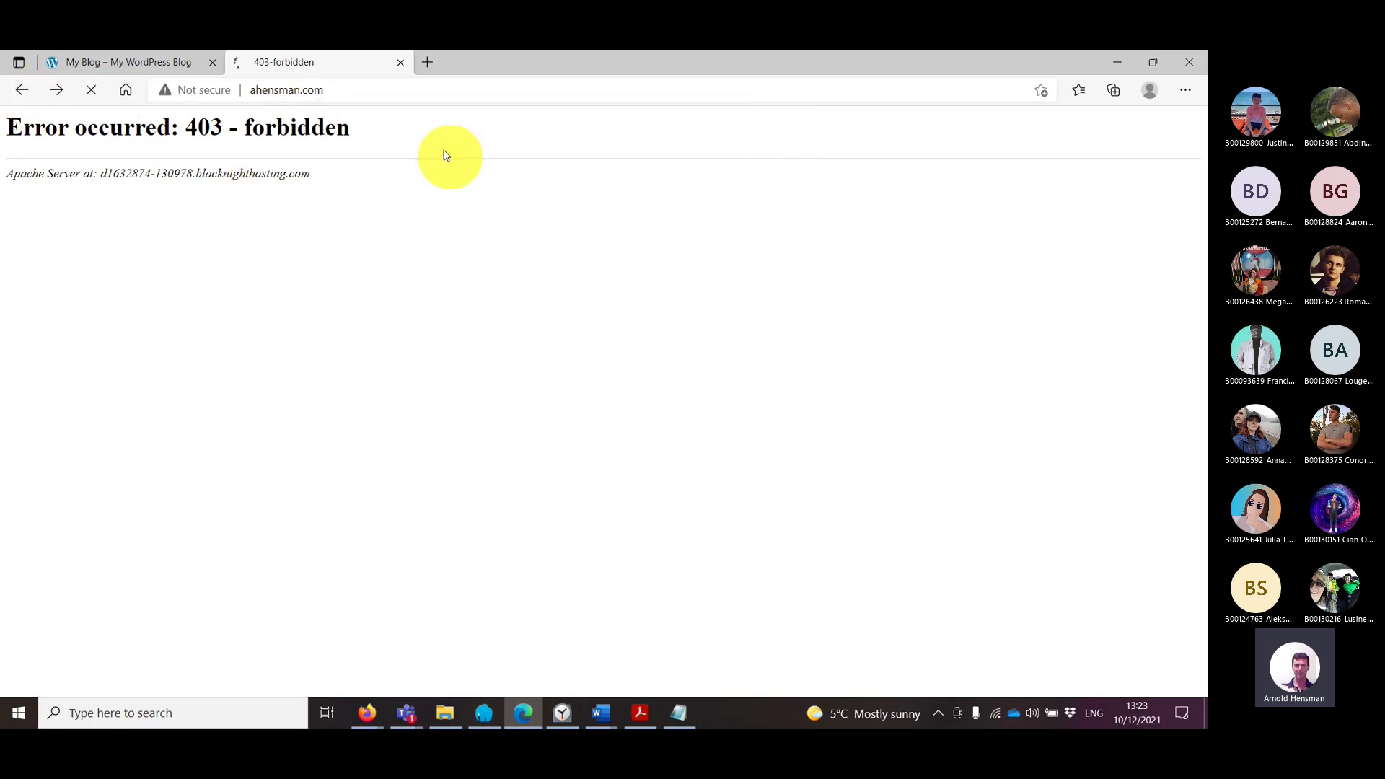
click(416, 92)
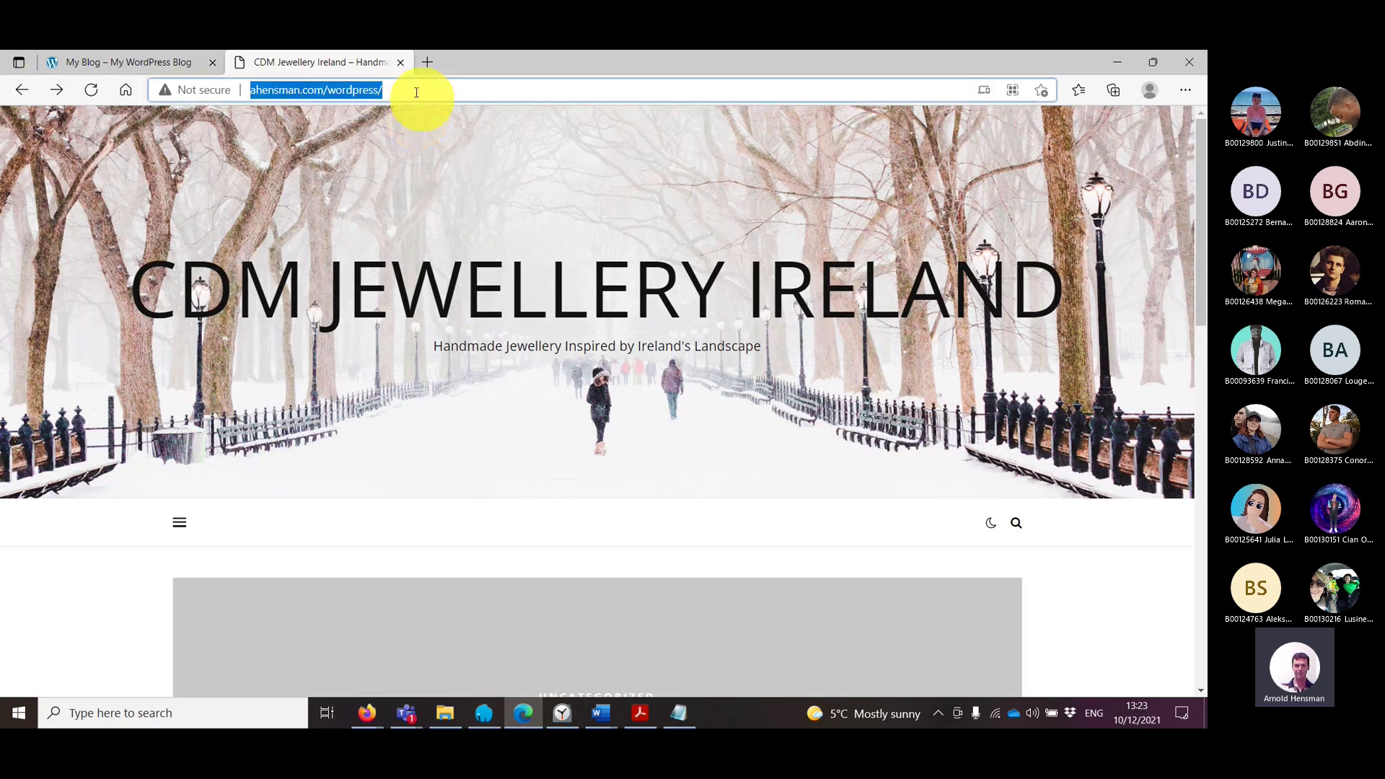
key(End)
key(BackSpace)
key(ctrl+a)
key(ctrl+c)
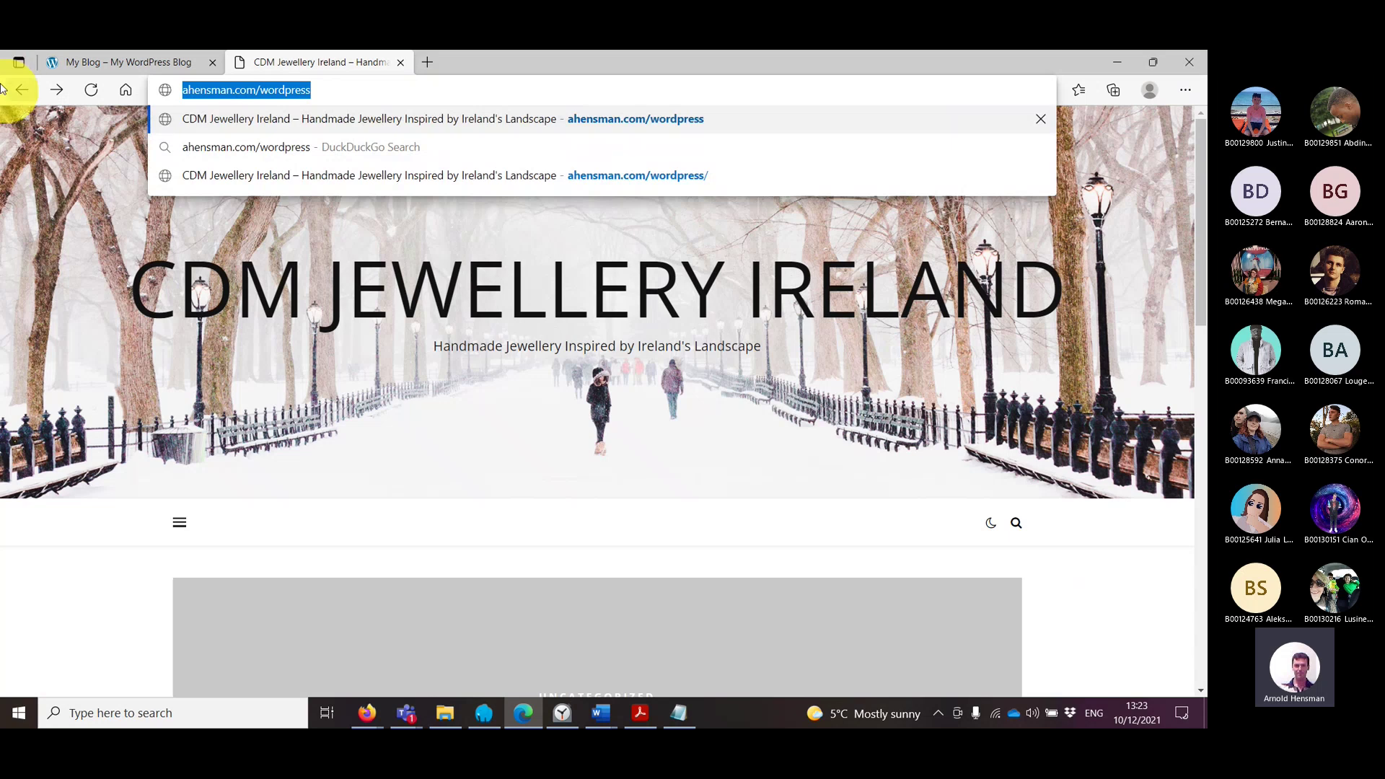
key(End)
key(Return)
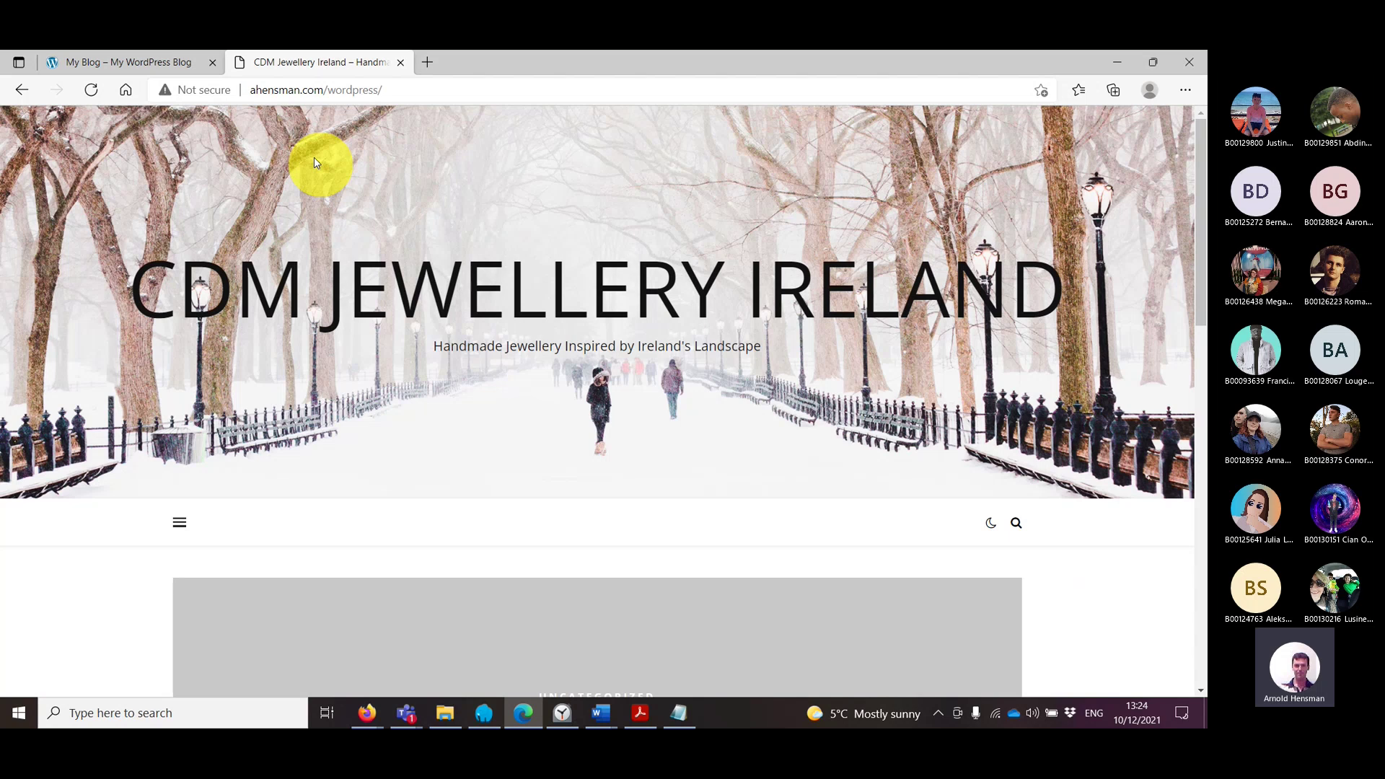
Step: Look over the homepage's Christmas Offers post, then start a new Teams chat message
scroll(411, 219, down, 12)
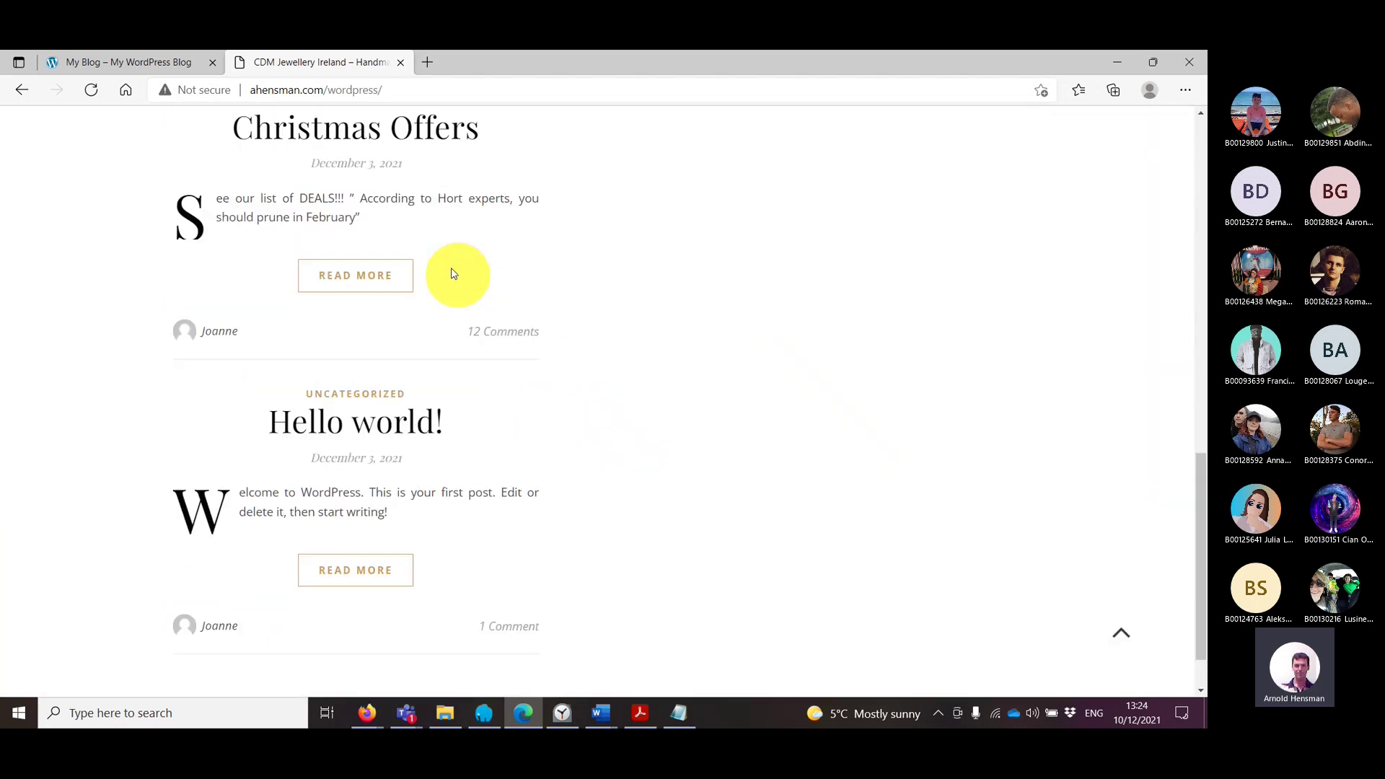
scroll(453, 274, up, 12)
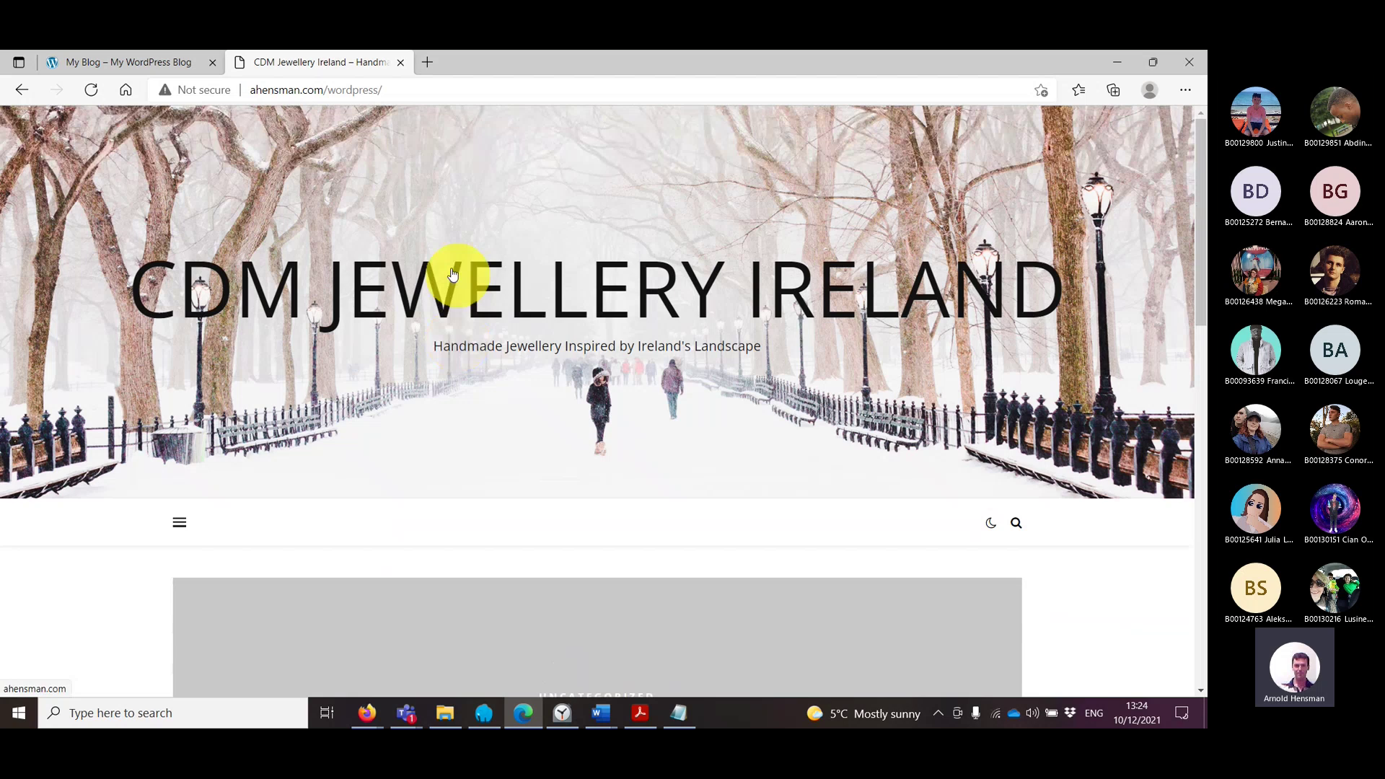
scroll(453, 273, down, 7)
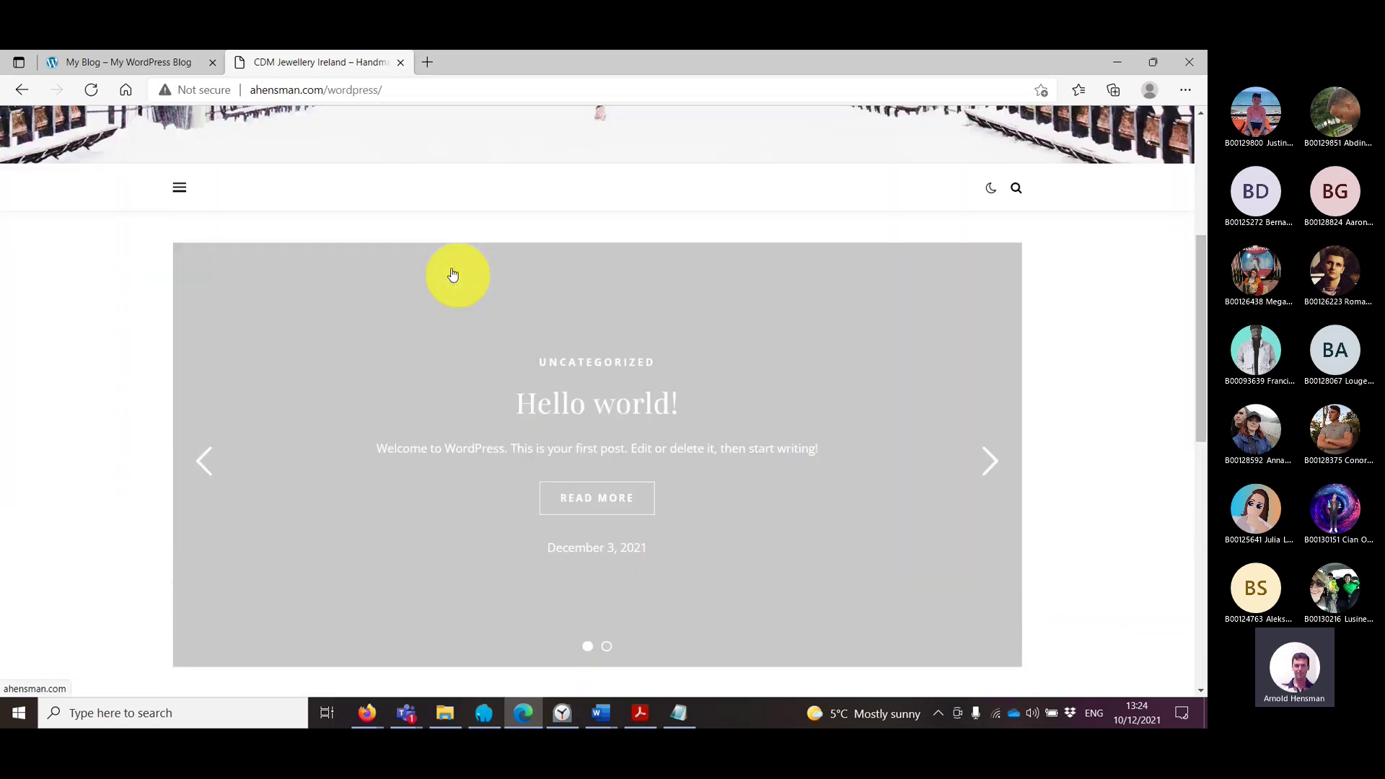
scroll(451, 268, up, 7)
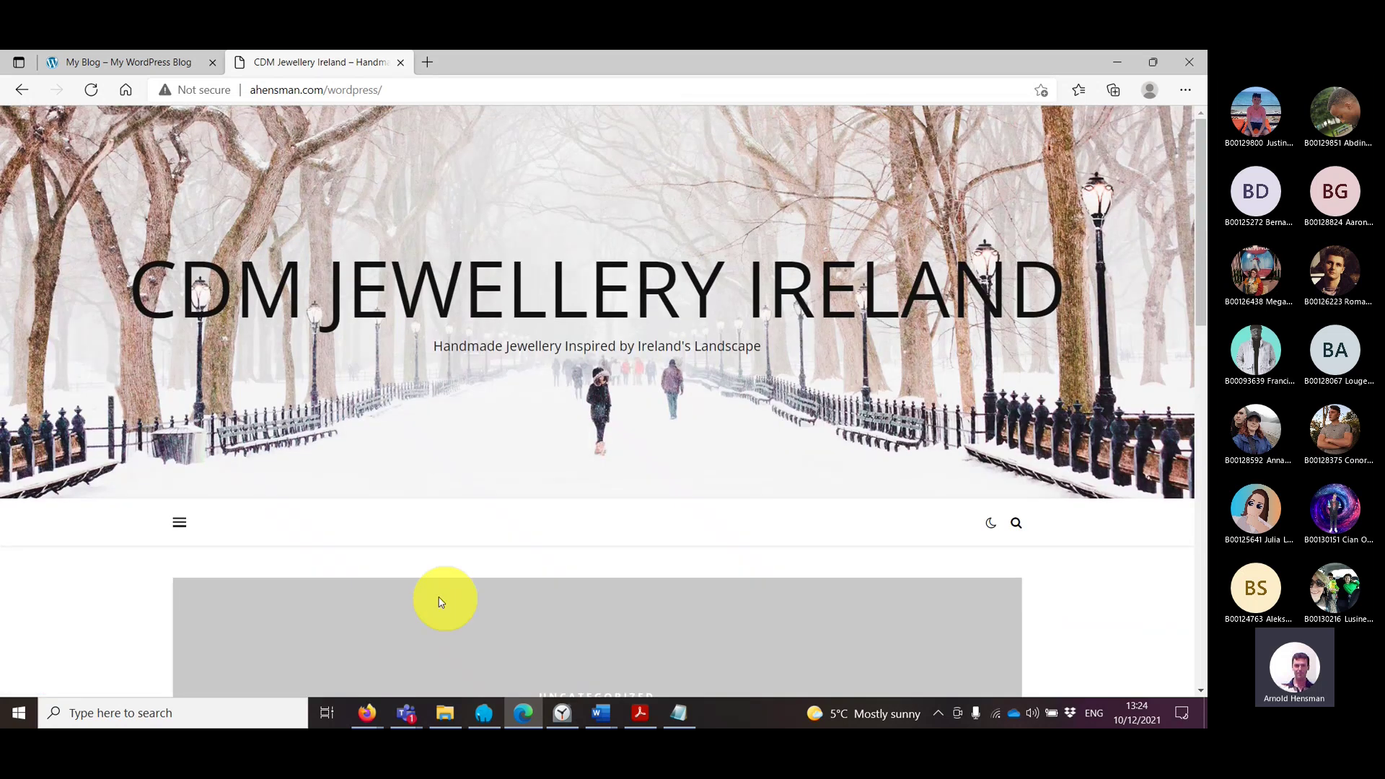
key(alt+Tab)
click(1014, 649)
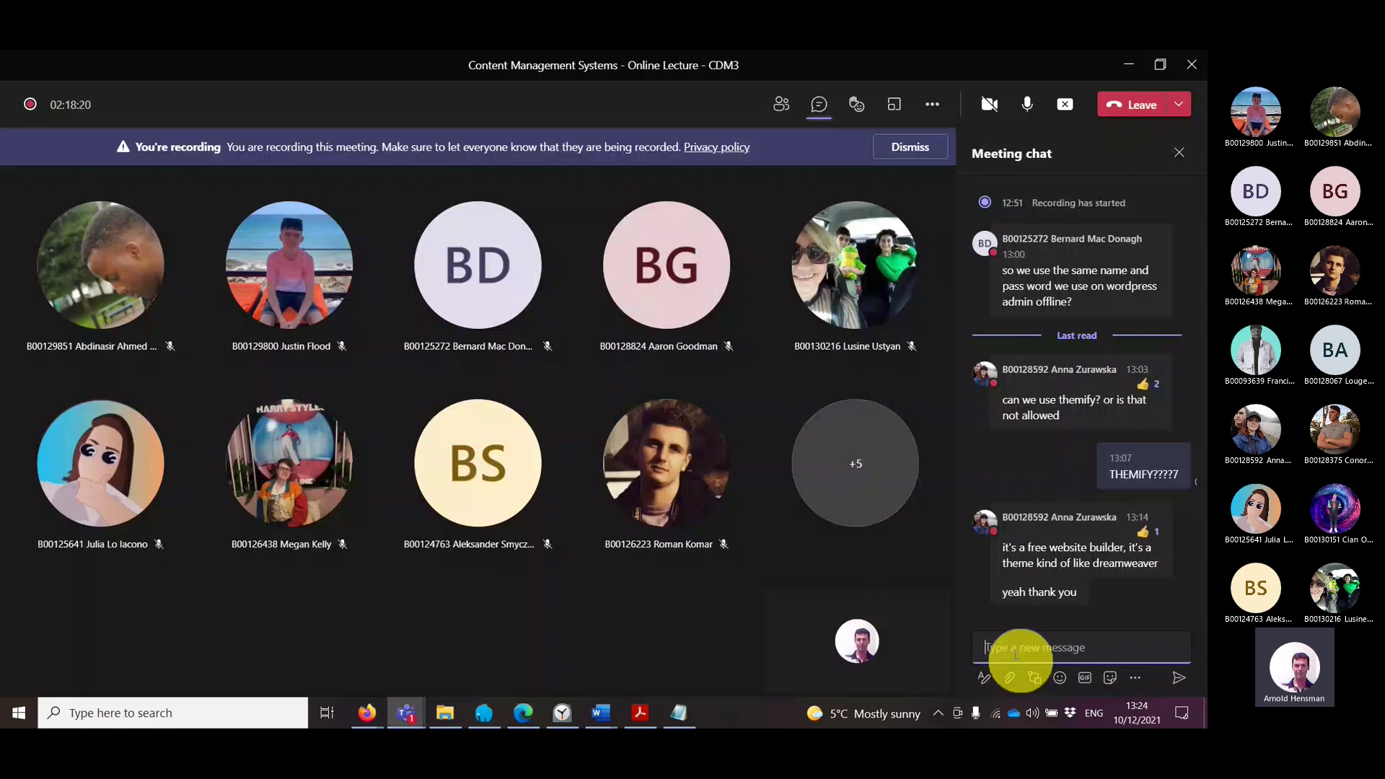
Step: Paste and send the ahensman.com/wordpress link in the Teams chat, then open it
key(ctrl+v)
key(Return)
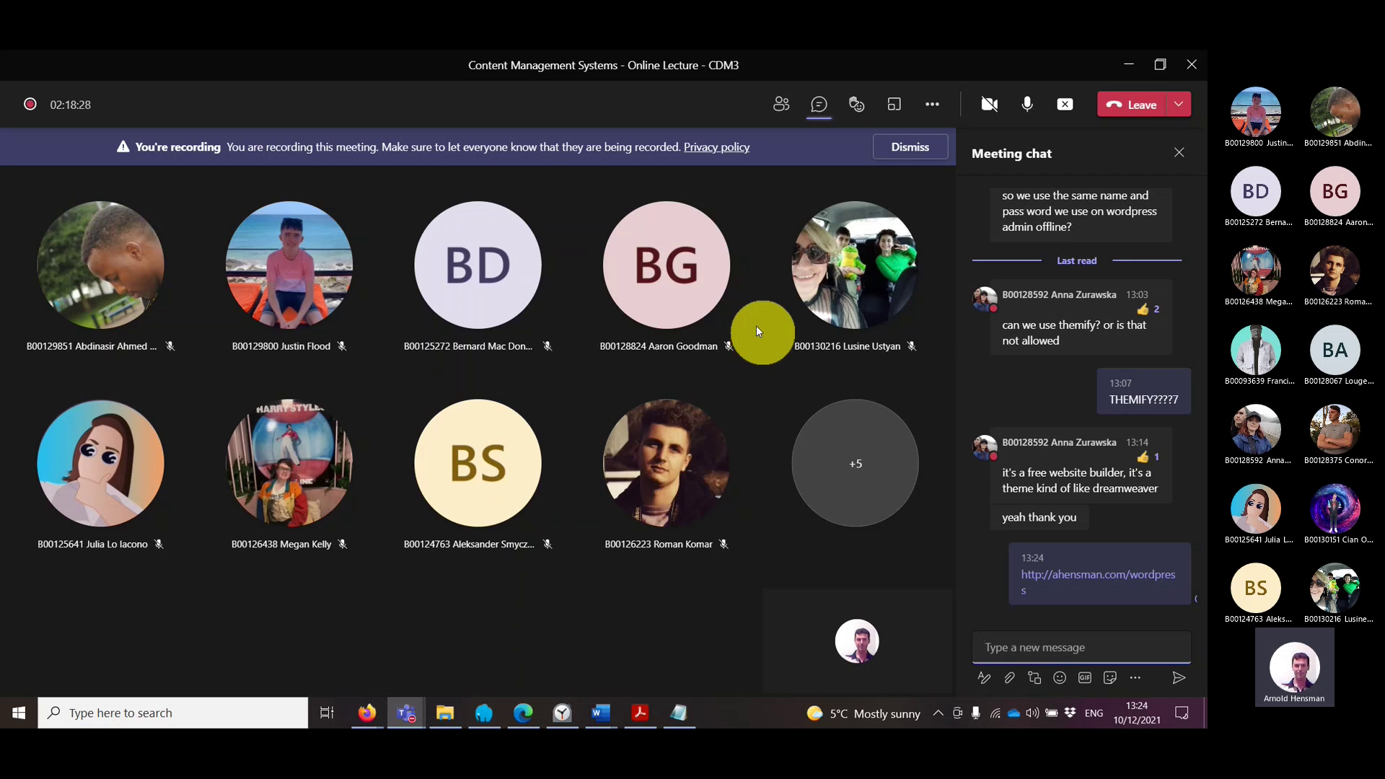
click(1100, 583)
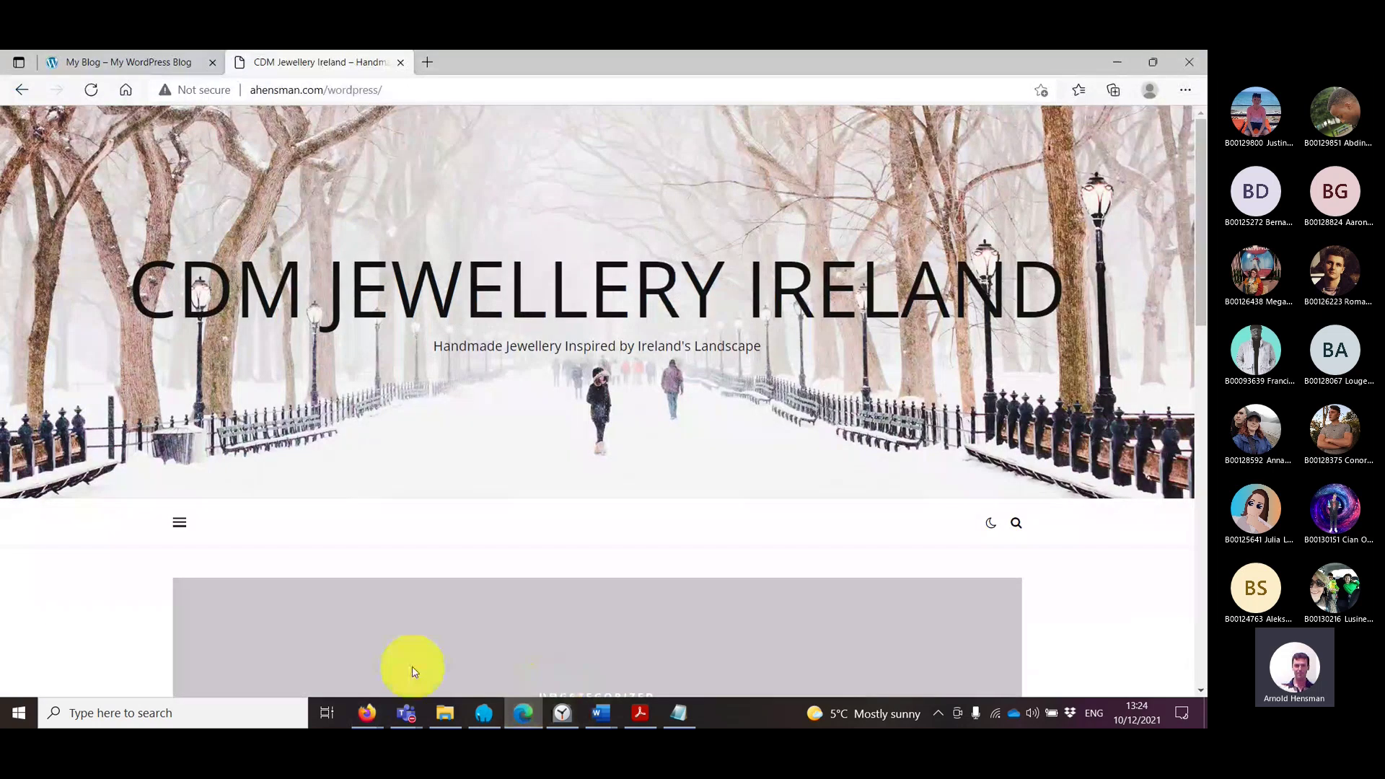
Step: Remove 'wordpress/' from Edge's address and load bare ahensman.com, showing 403 Forbidden
click(522, 714)
click(522, 713)
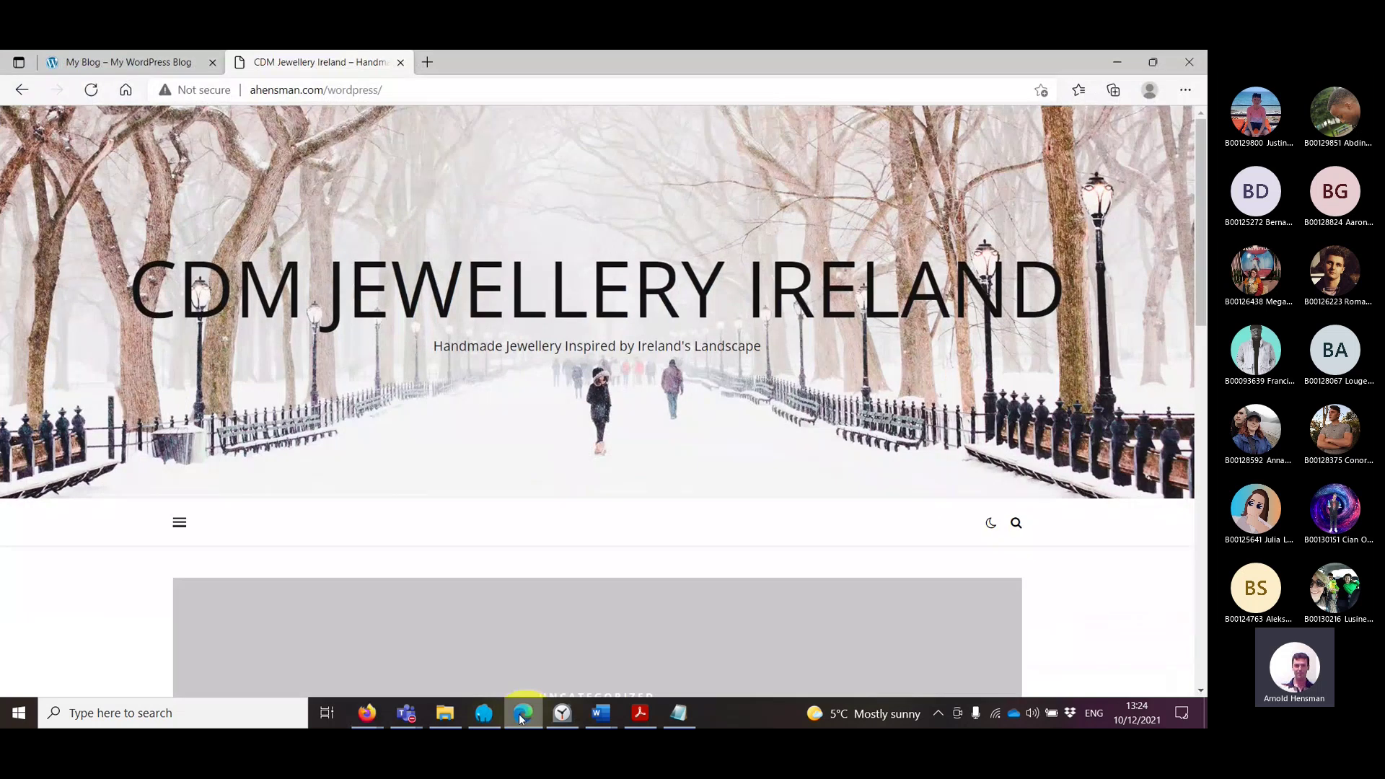
click(328, 90)
click(331, 89)
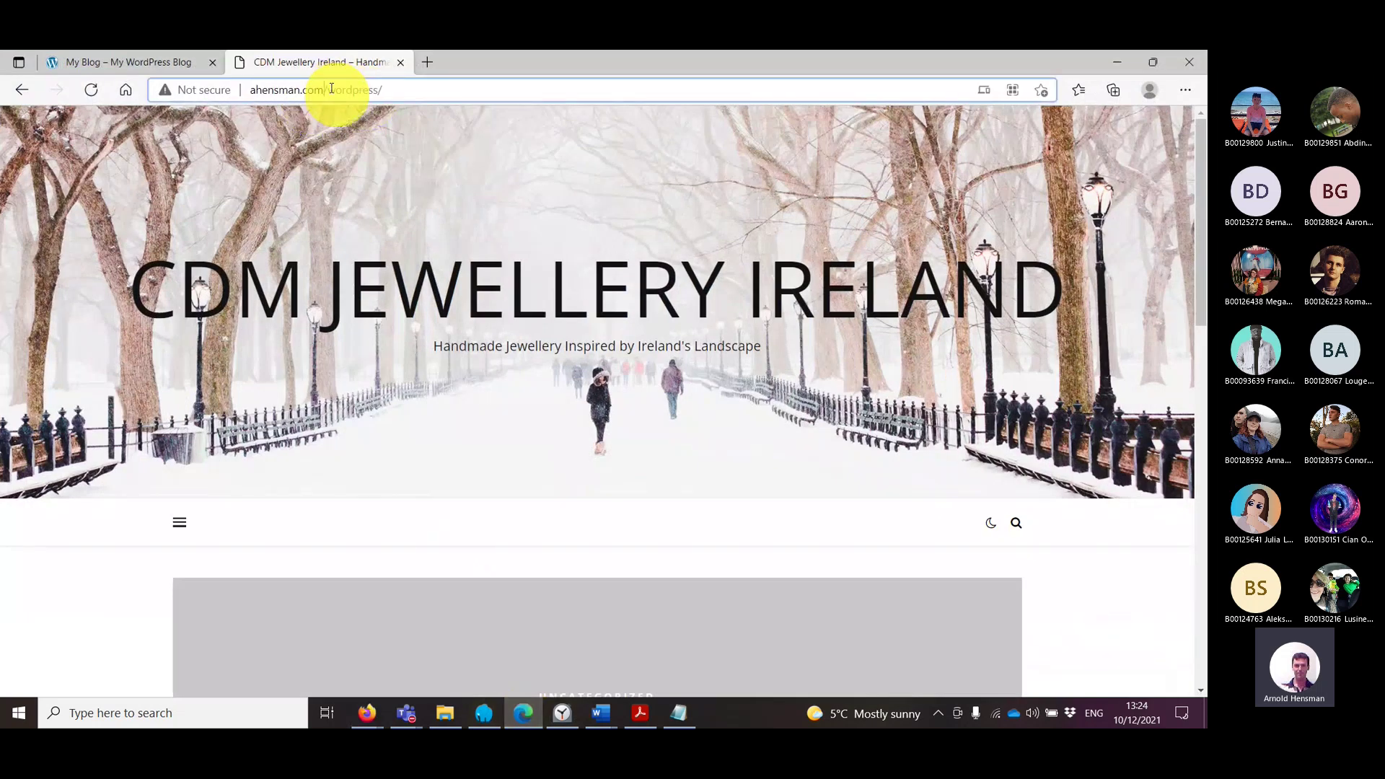
key(shift+End)
key(BackSpace)
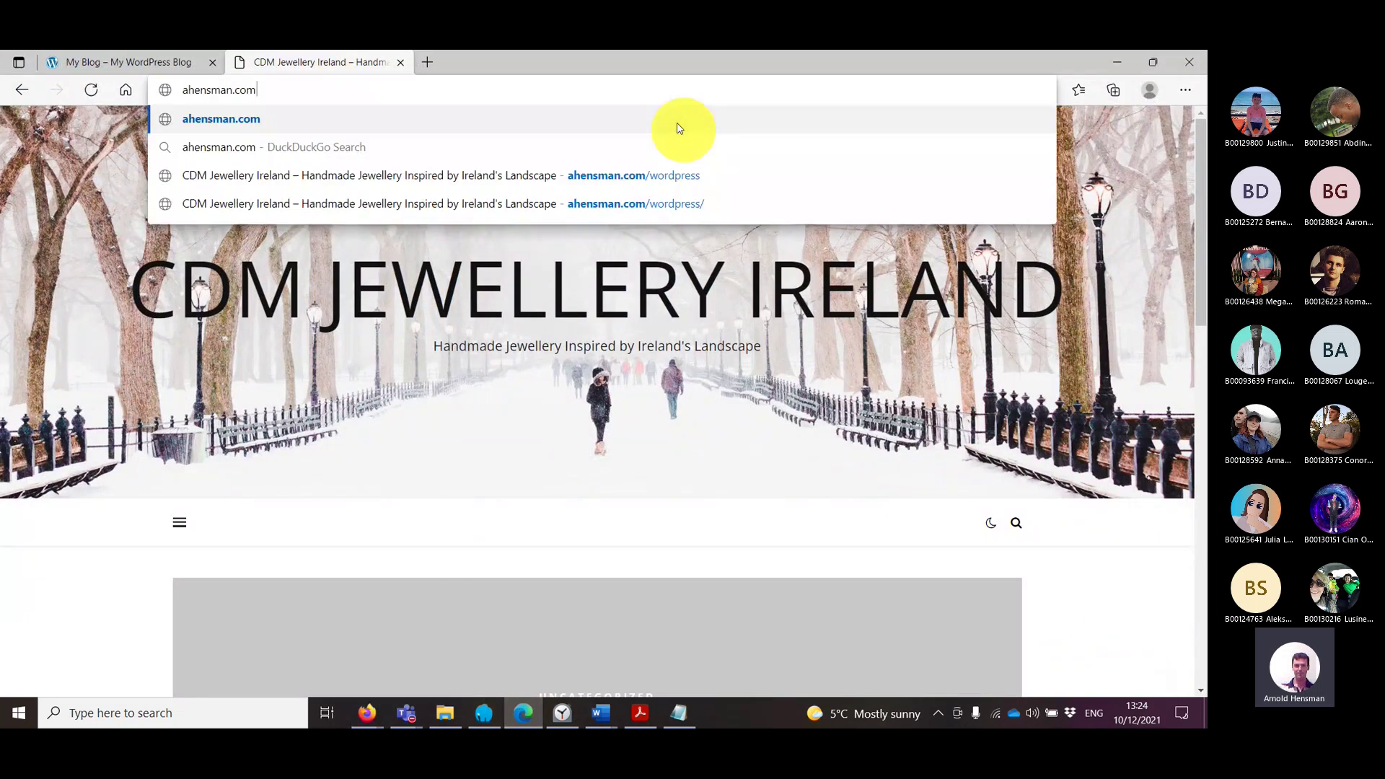
key(Return)
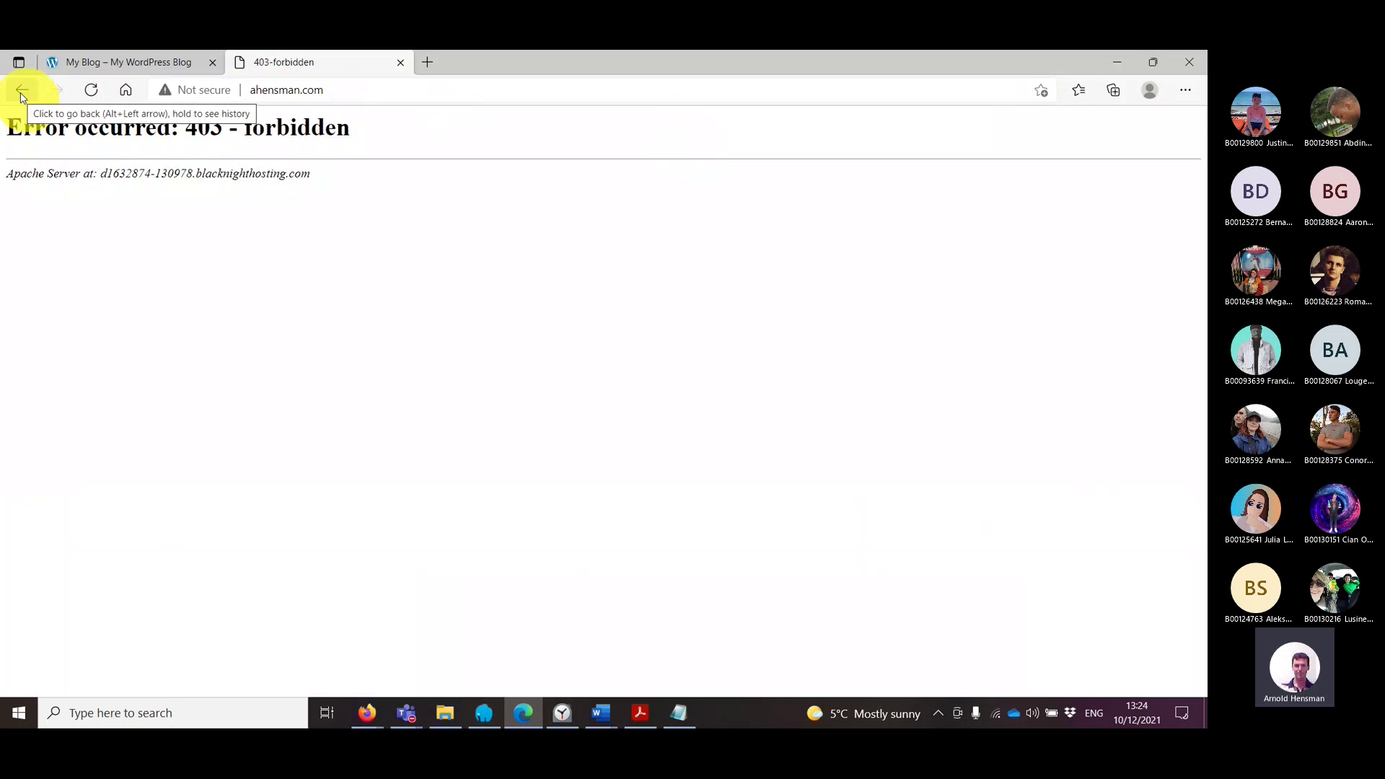
Step: Go back to the WordPress site, then view the Christmas Offers comments in Firefox
click(21, 90)
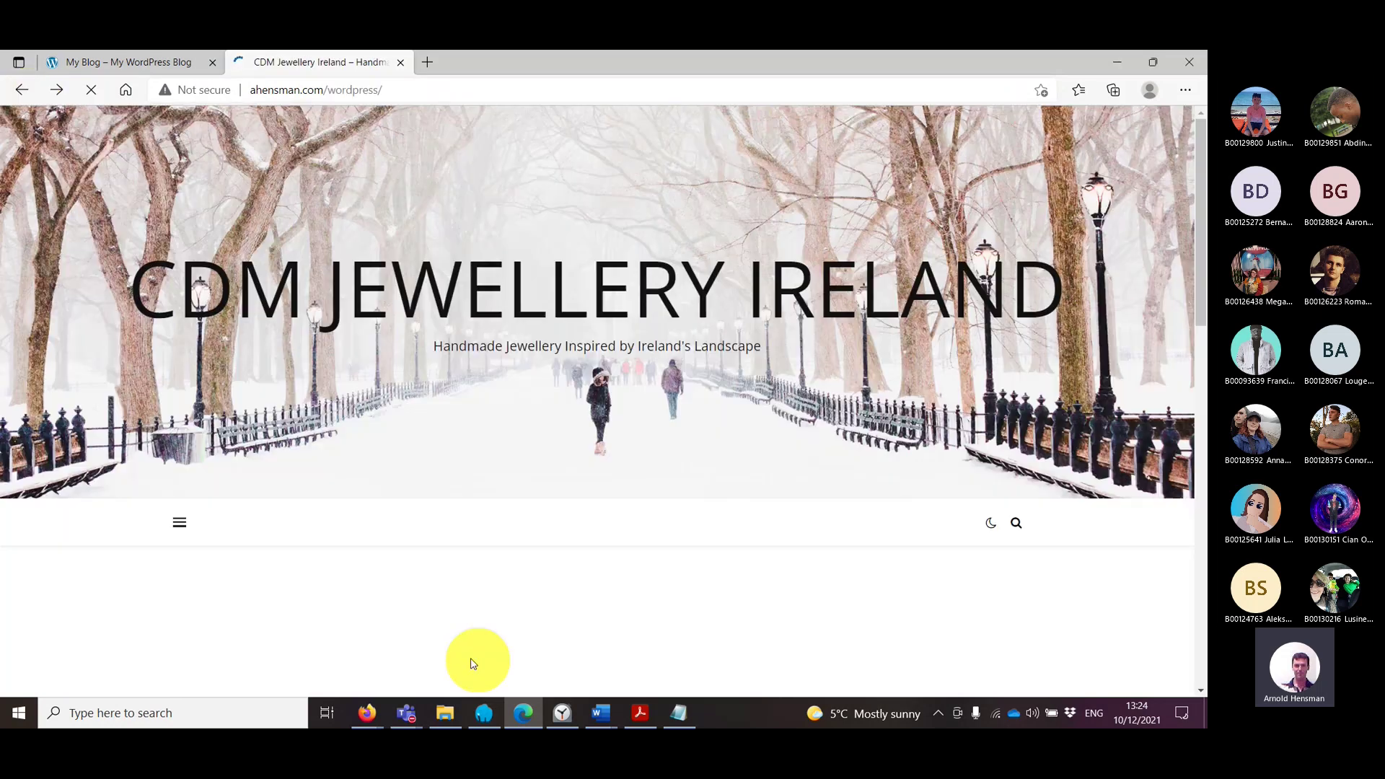
mouse_move(367, 712)
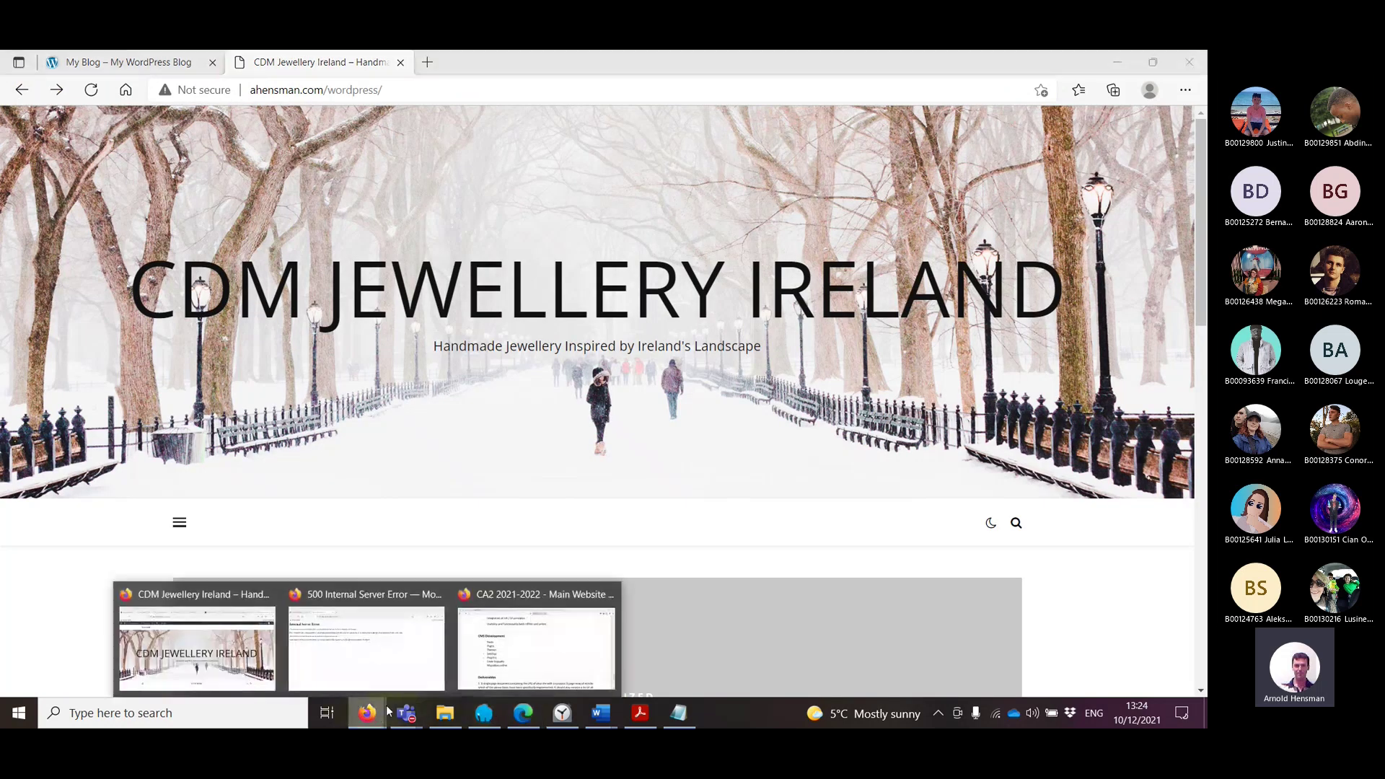
click(193, 635)
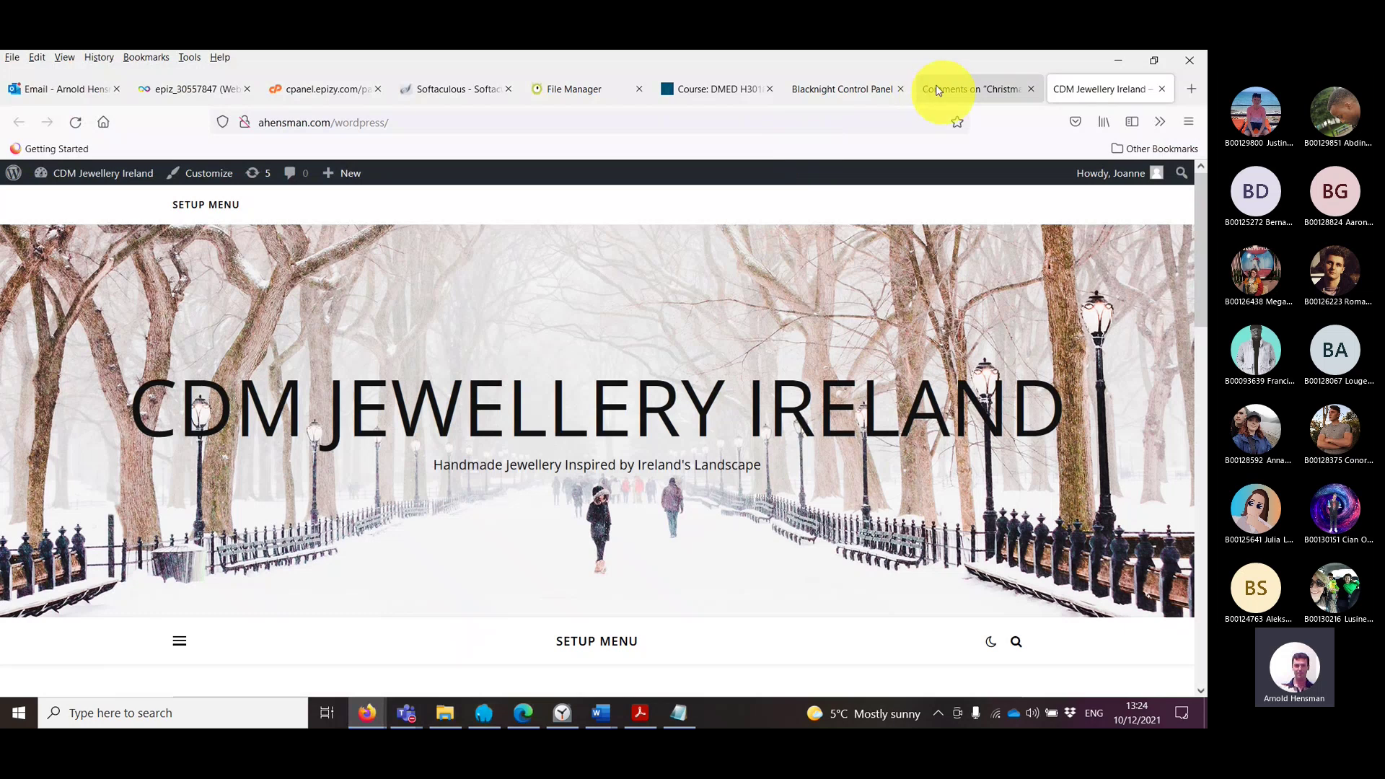
click(940, 89)
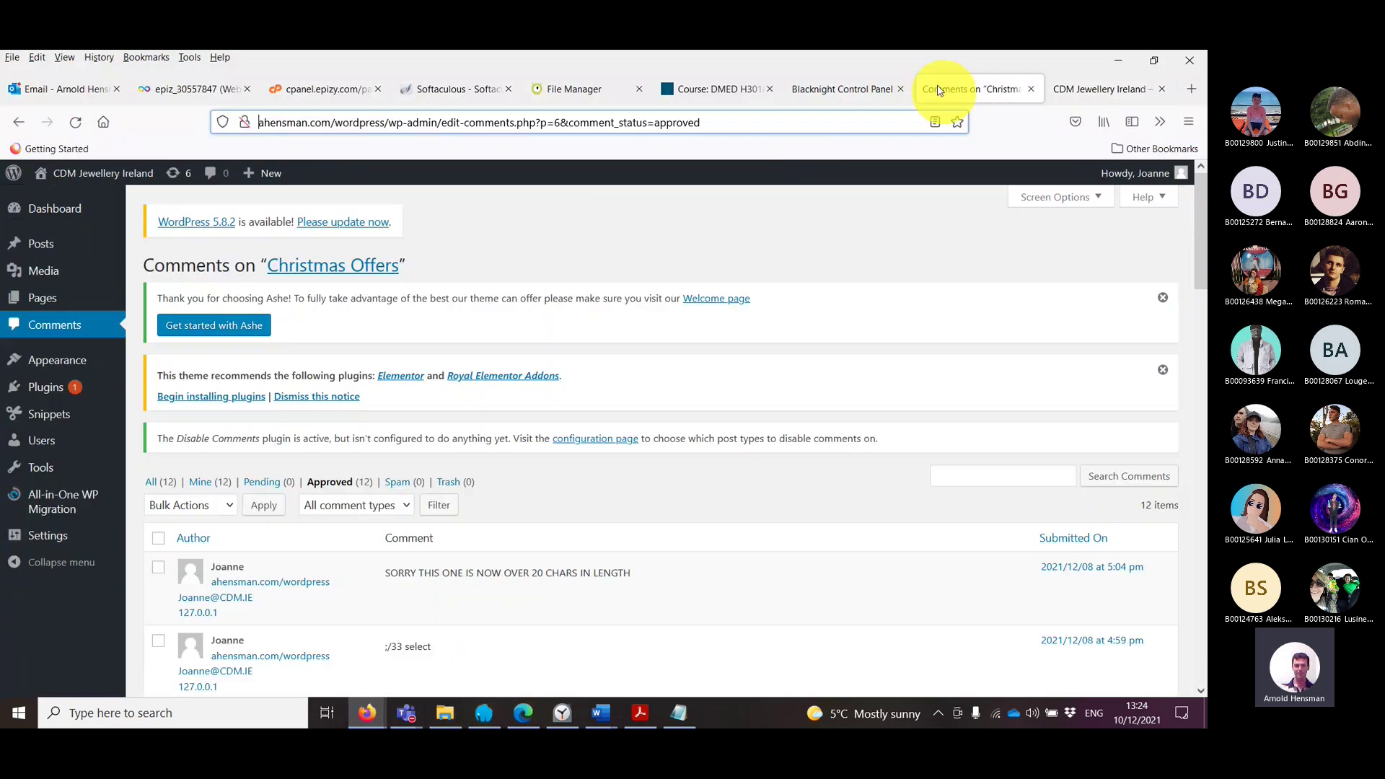
Step: Switch to the Blacknight Control Panel and open the hosting File Manager
click(852, 94)
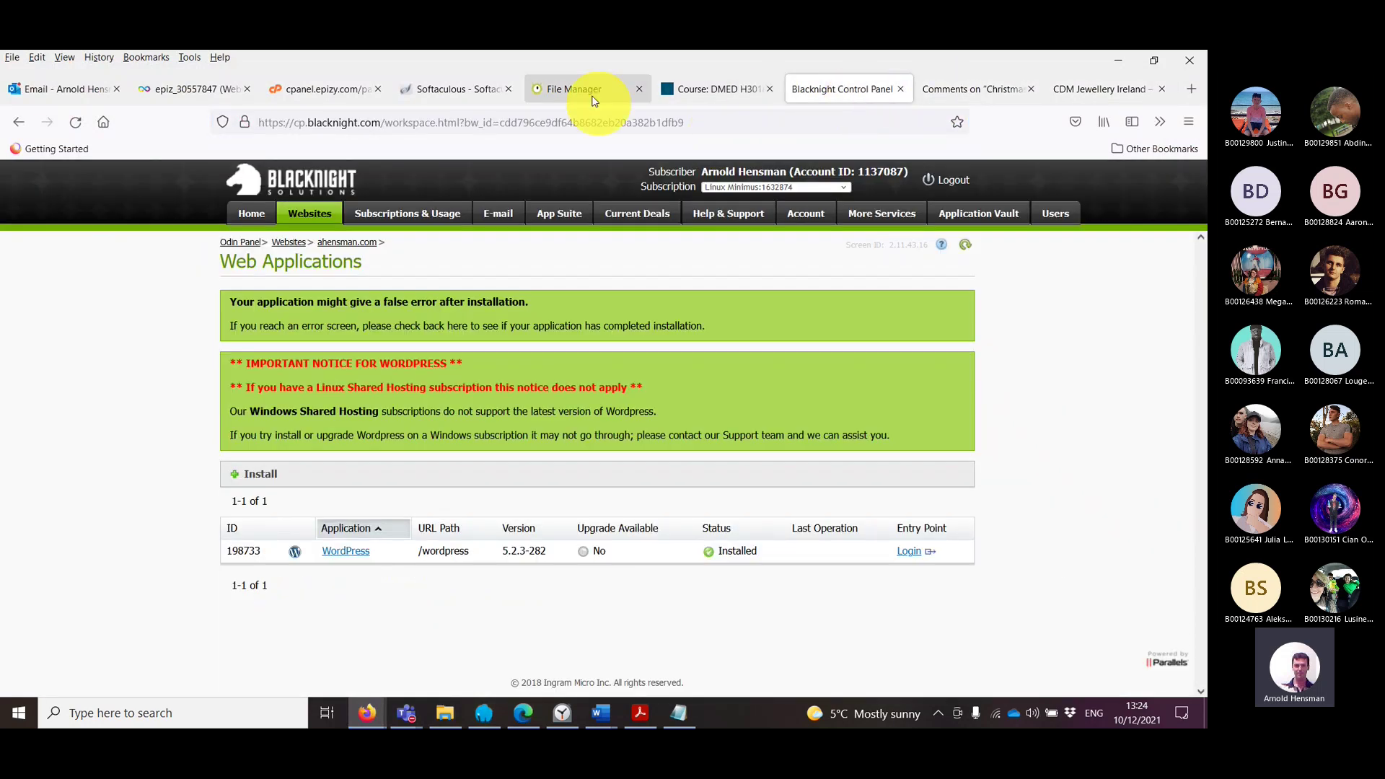
click(587, 91)
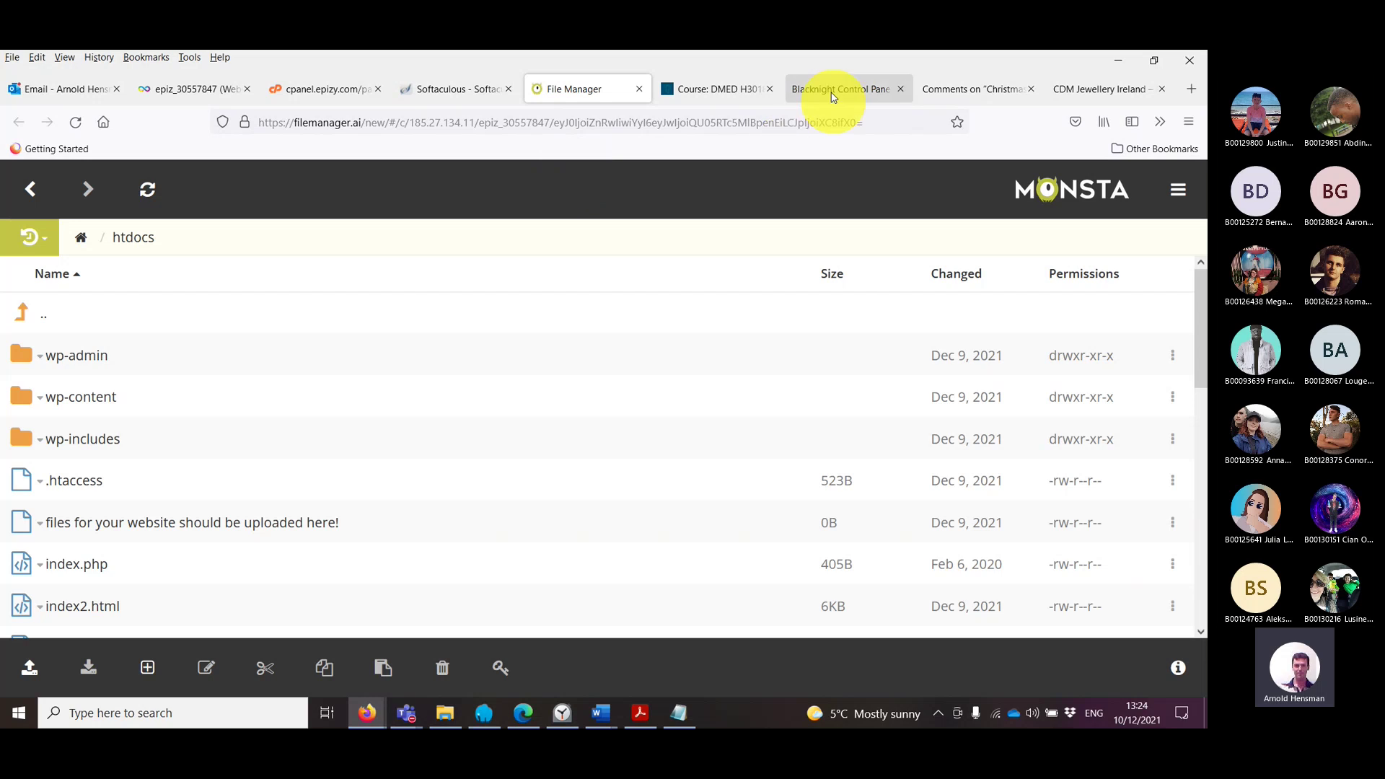
click(833, 90)
click(251, 214)
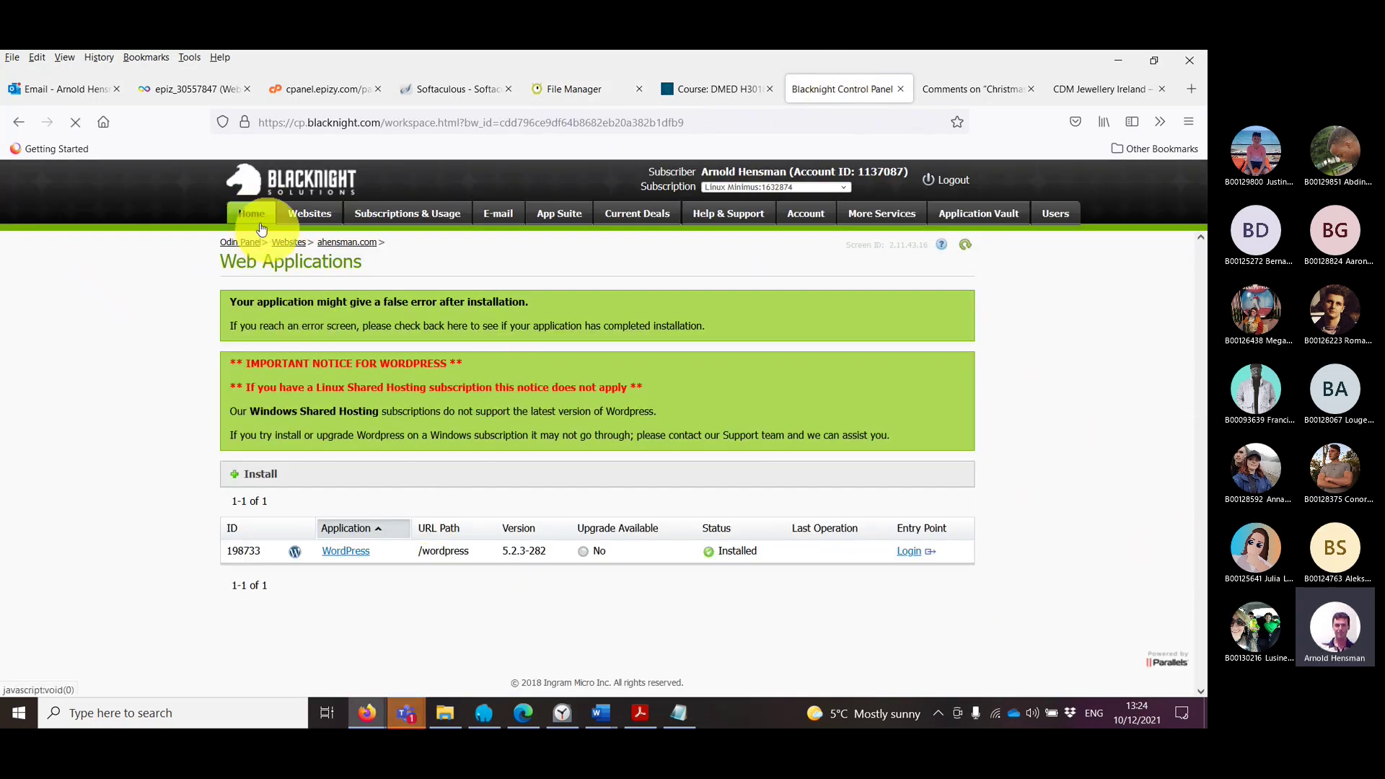
click(344, 624)
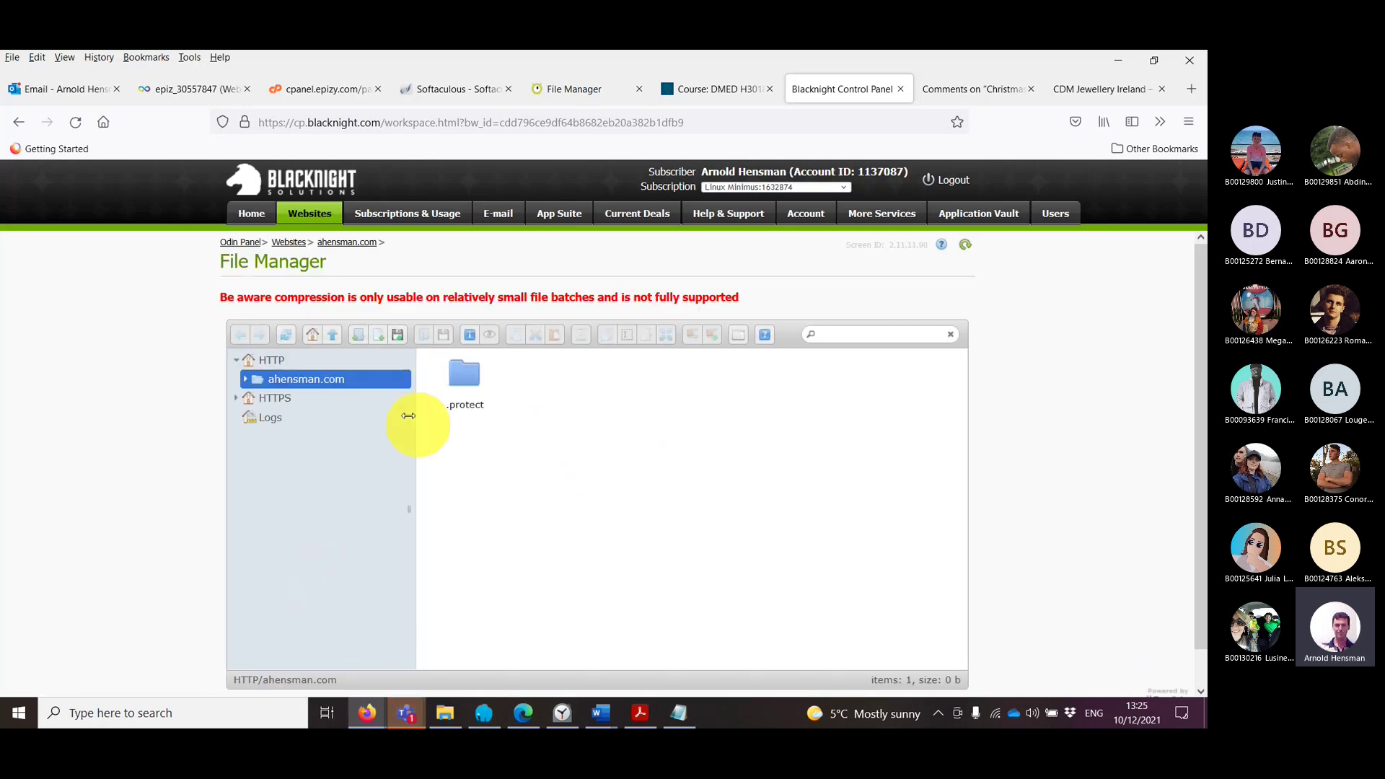
Step: Show the HTTPS files, try opening index.php and cancel, then open the ahensman.com folder
click(292, 403)
click(659, 384)
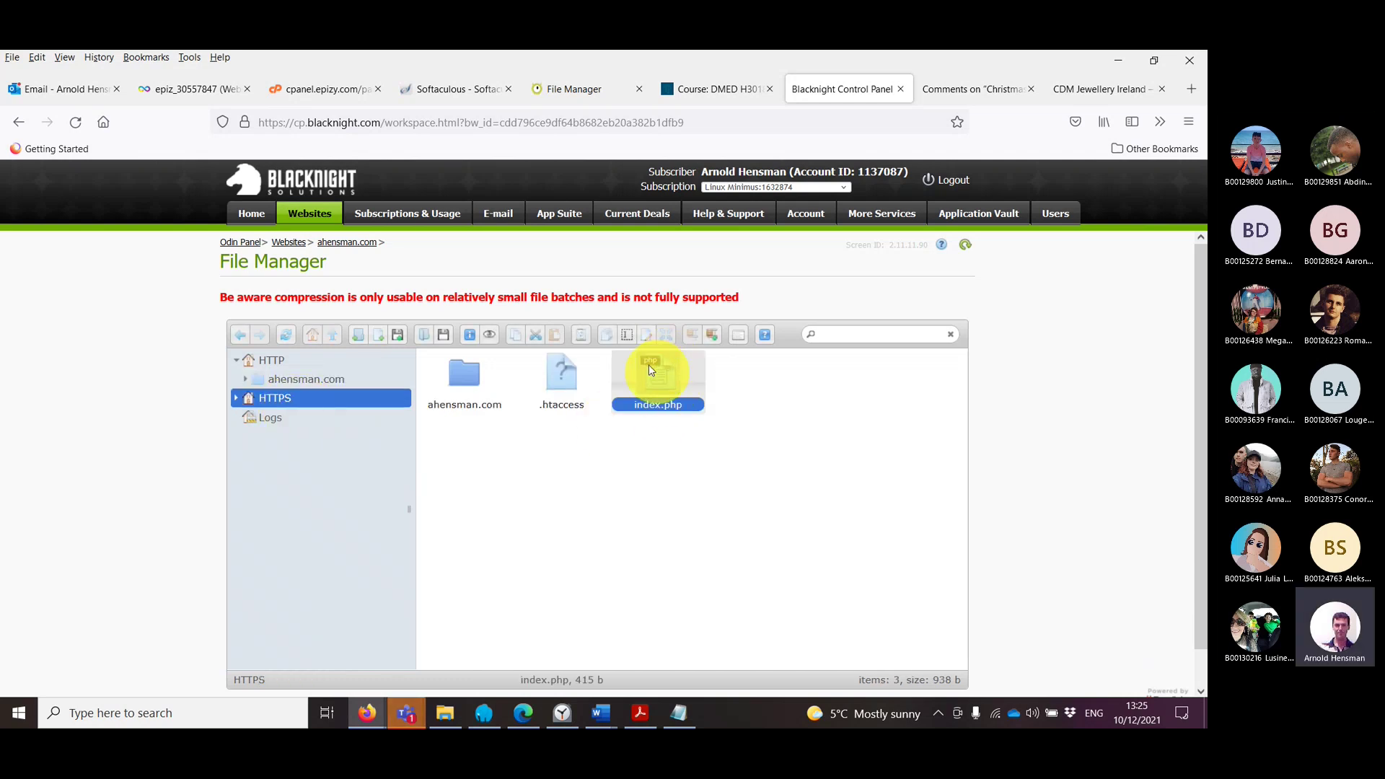
right_click(653, 373)
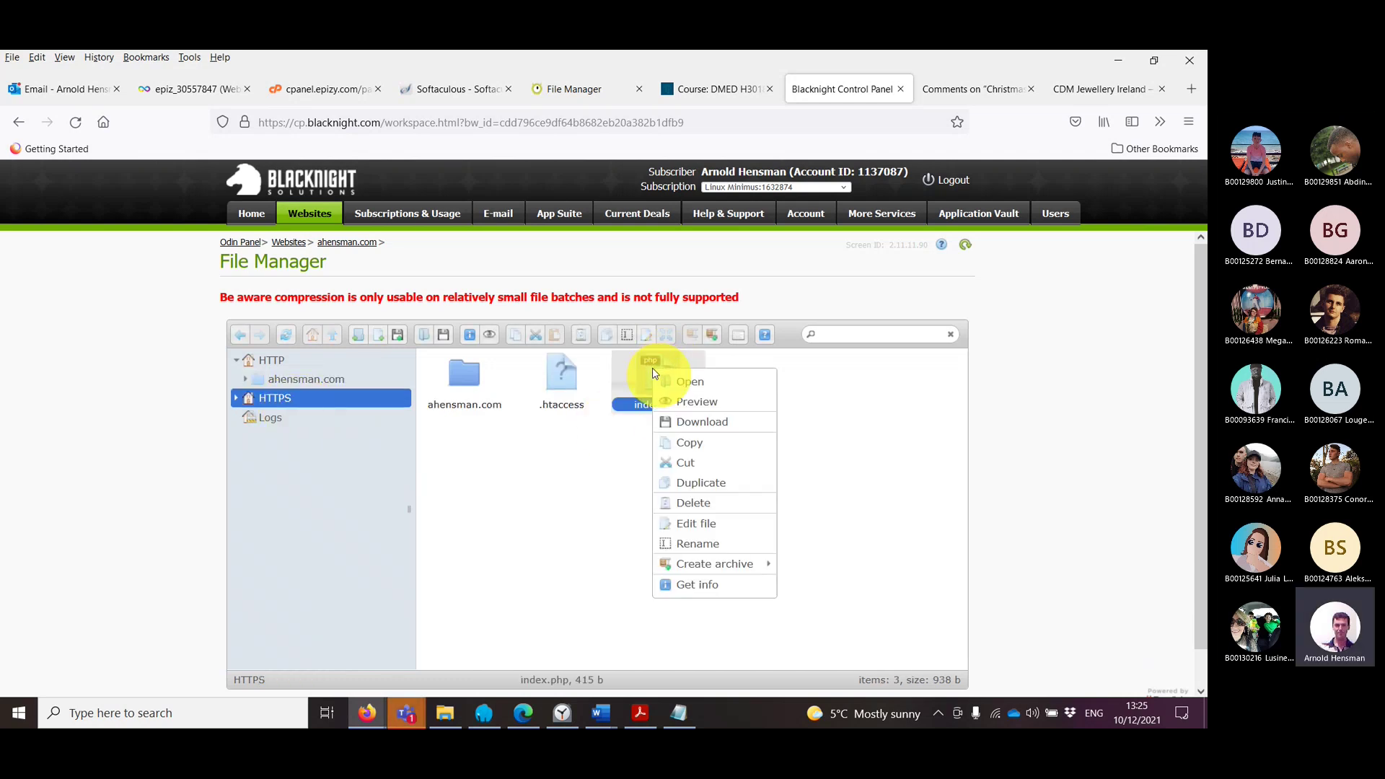
click(695, 388)
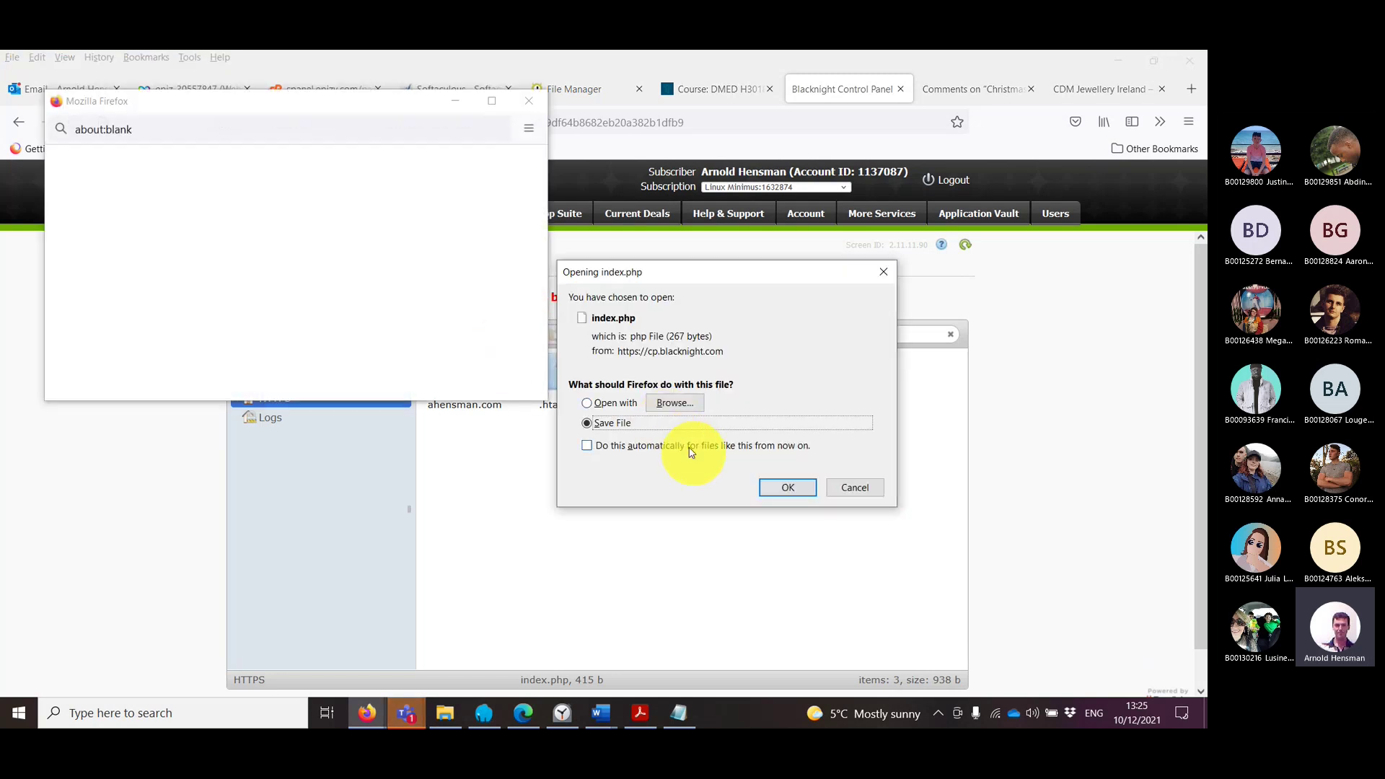
click(857, 489)
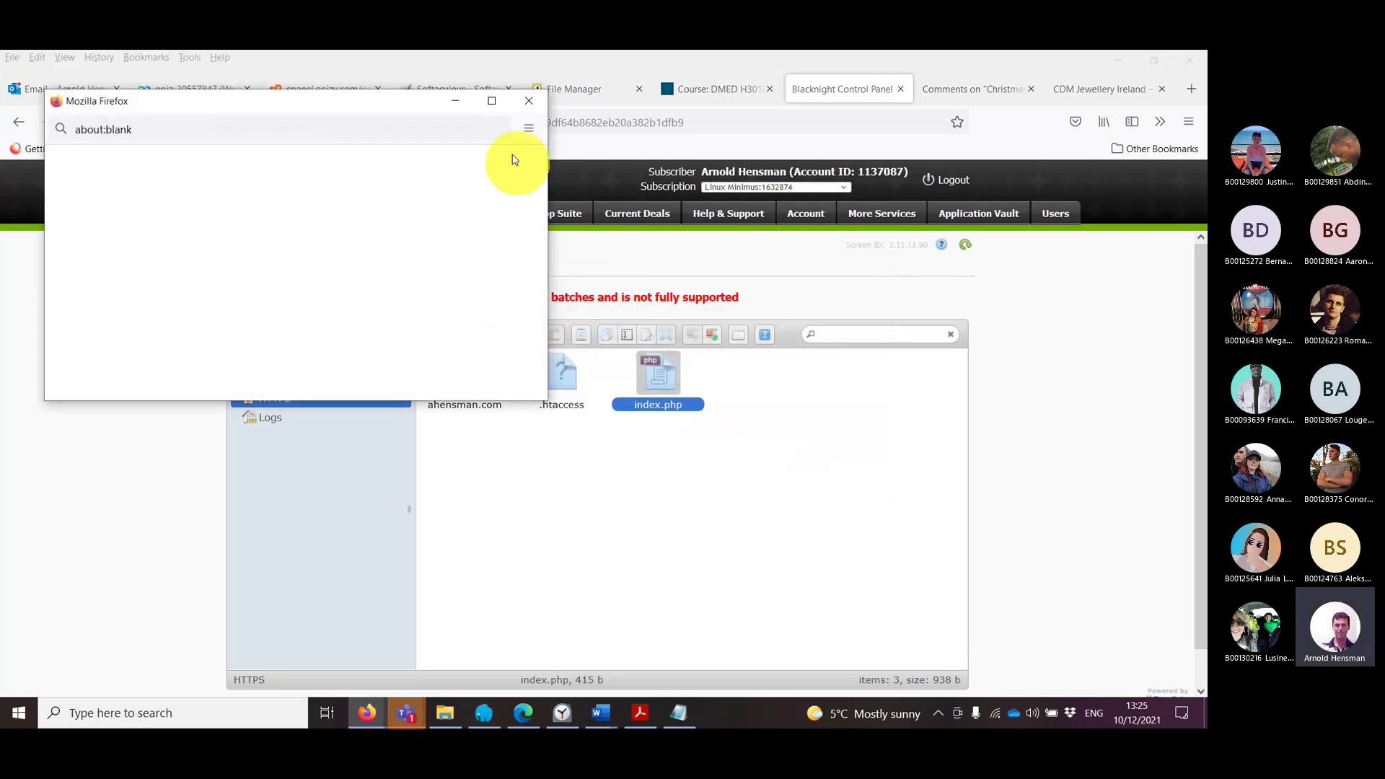
click(529, 104)
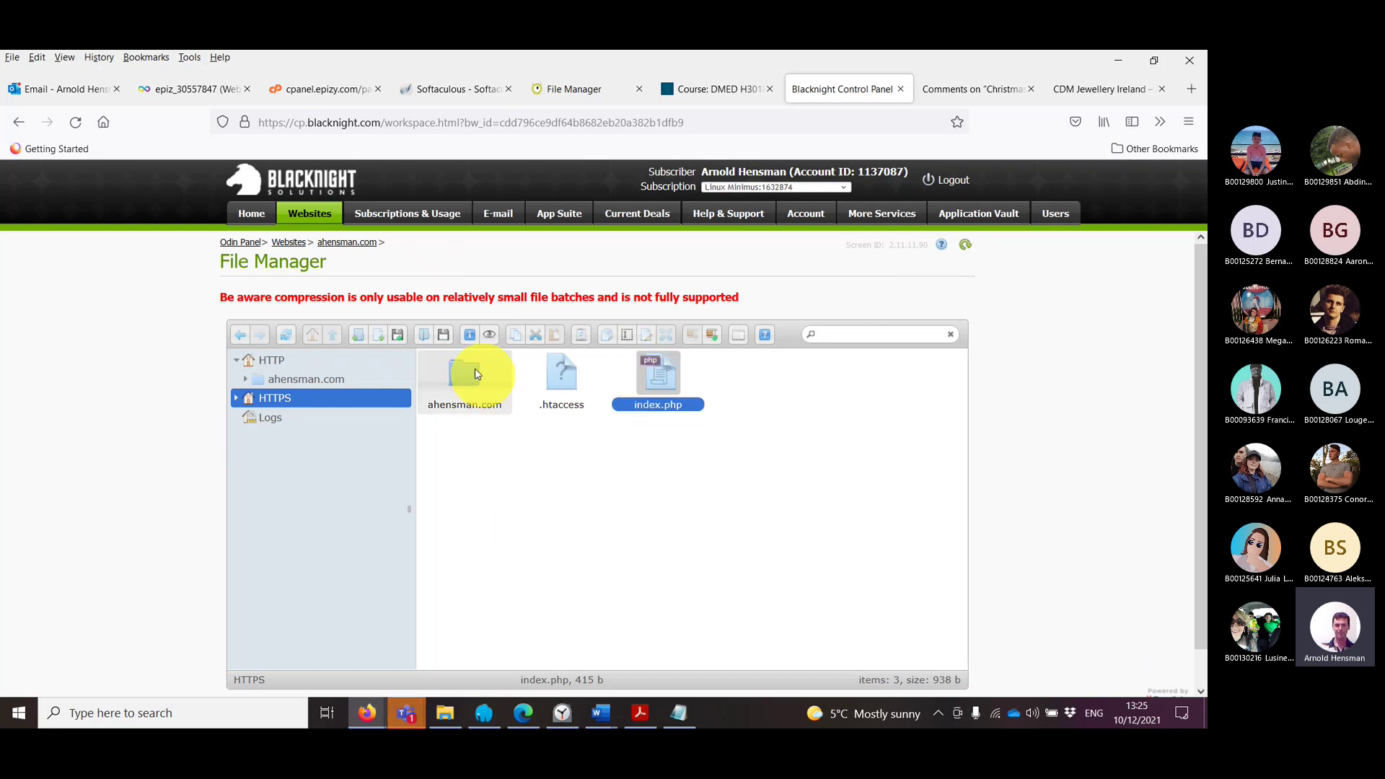
double_click(469, 374)
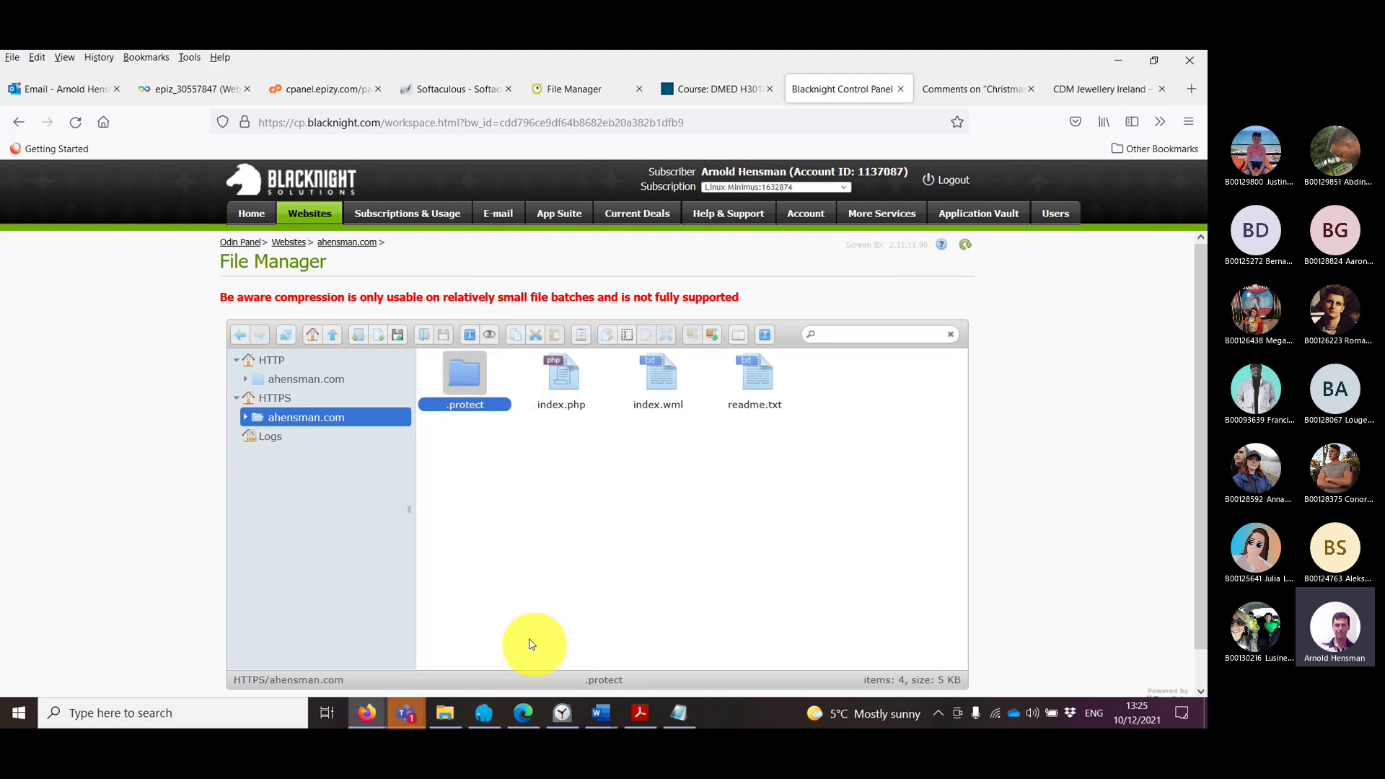
click(529, 713)
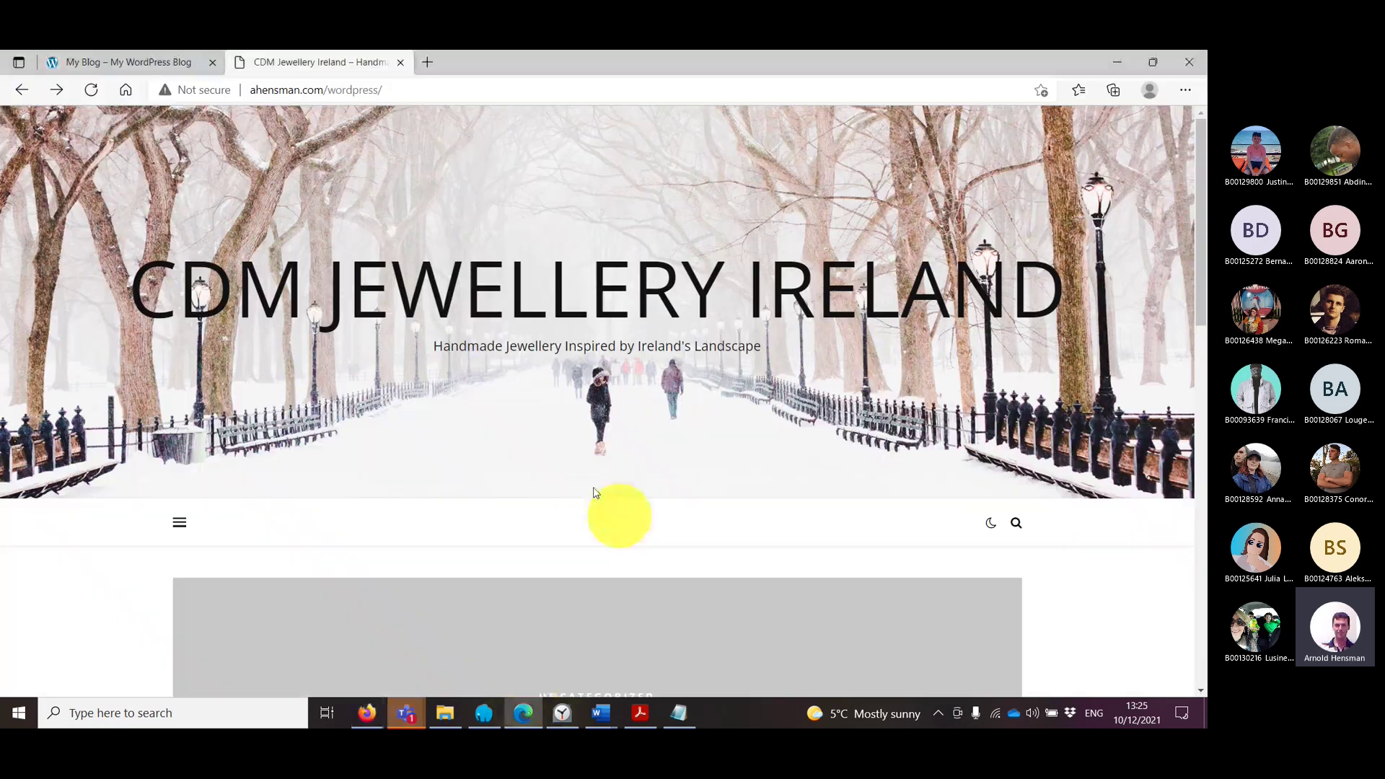
Step: Delete 'wordpress/' to load bare ahensman.com, then go back to the WordPress site
drag(327, 91, 705, 77)
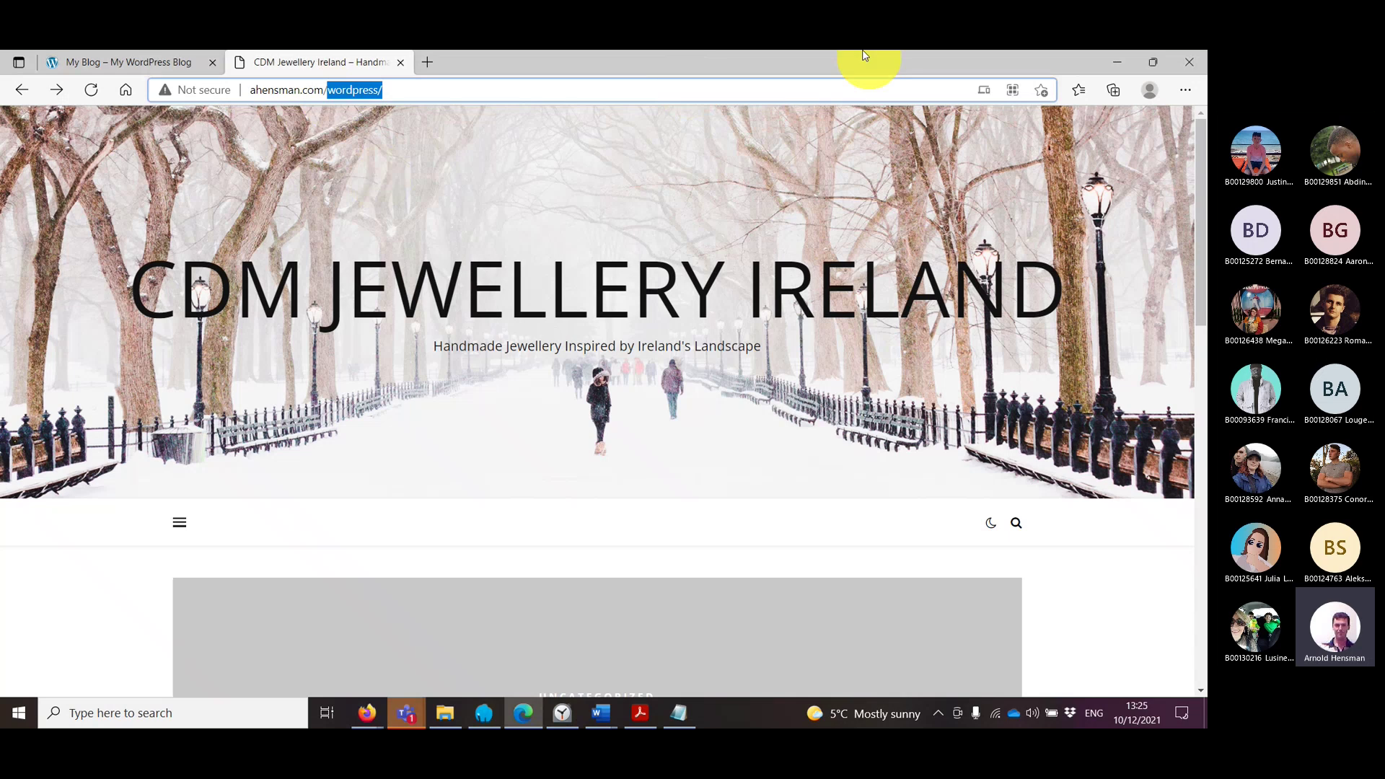
key(BackSpace)
key(Return)
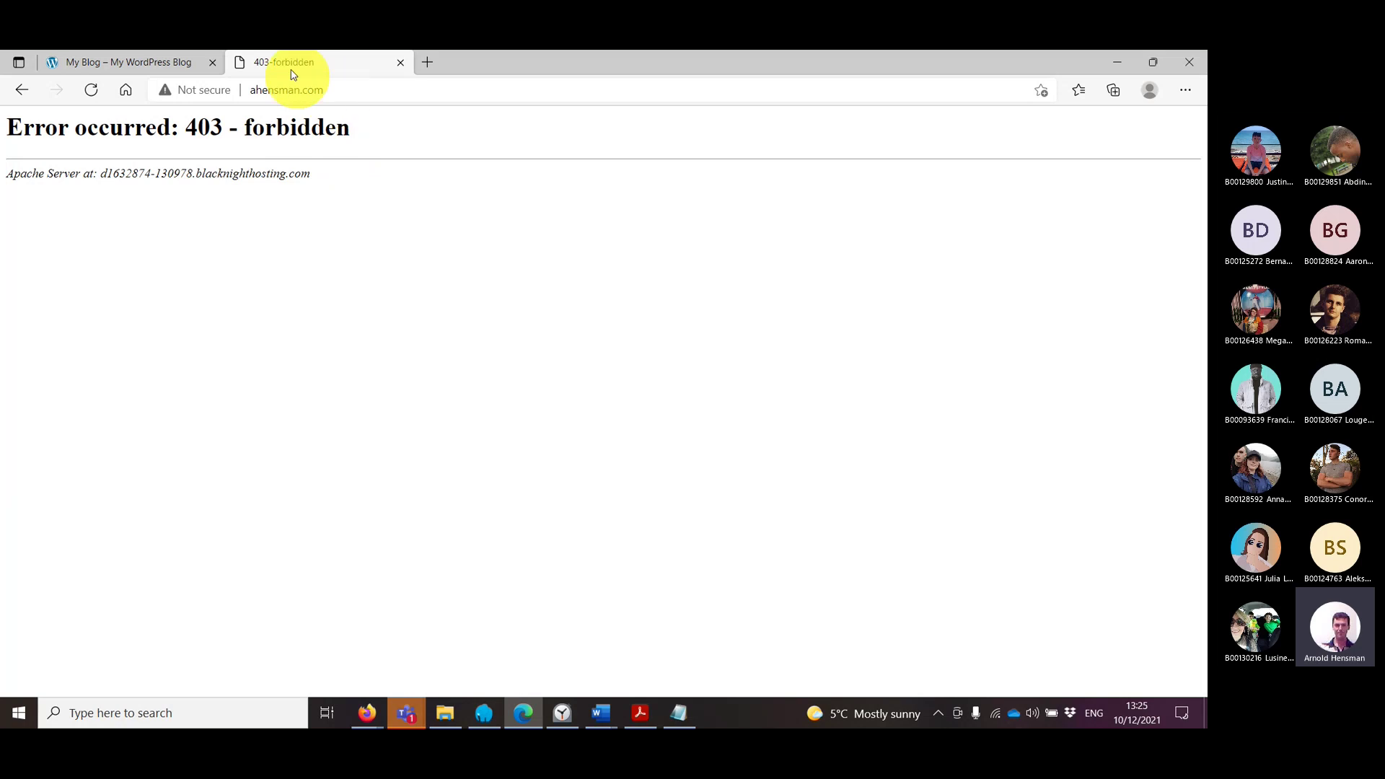
click(24, 92)
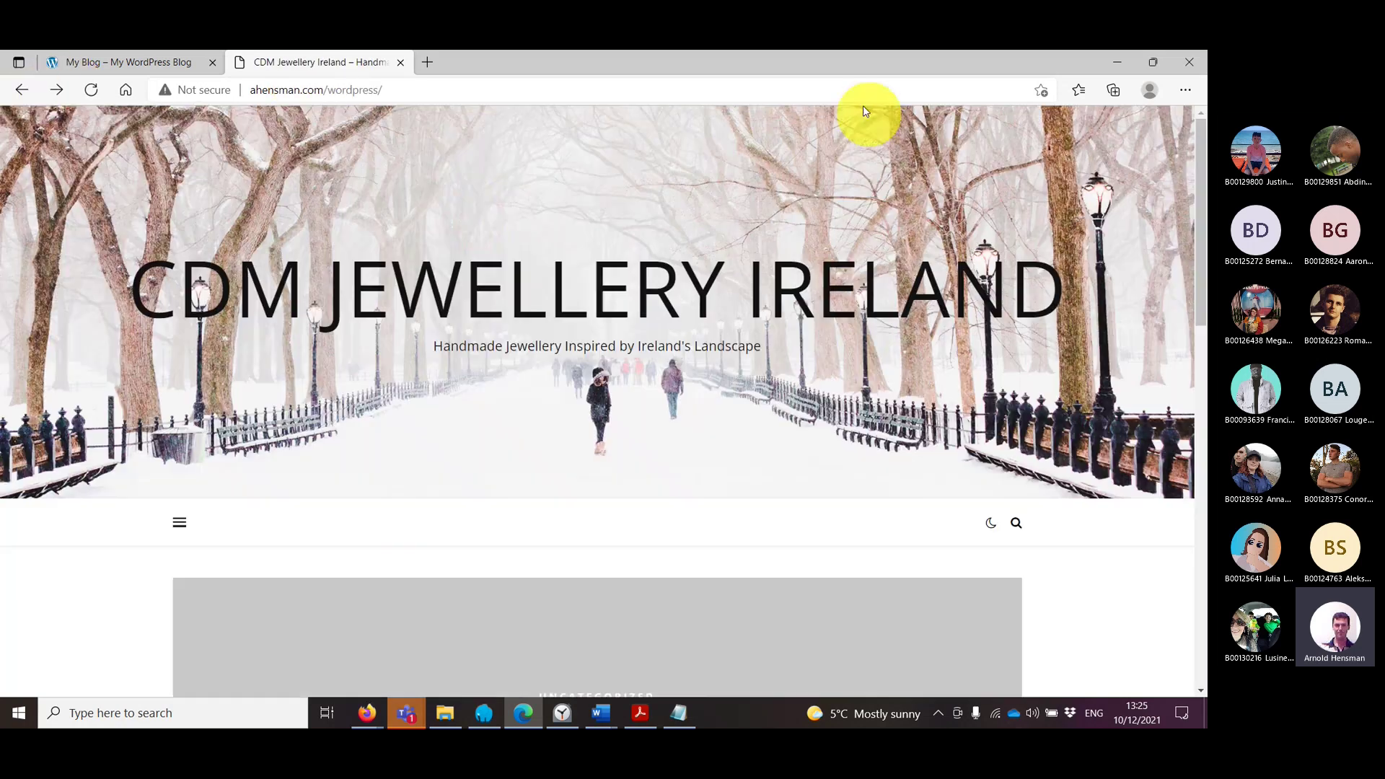
Step: Highlight the wordpress subfolder in the address, then bring up File Explorer's Downloads folder
click(943, 82)
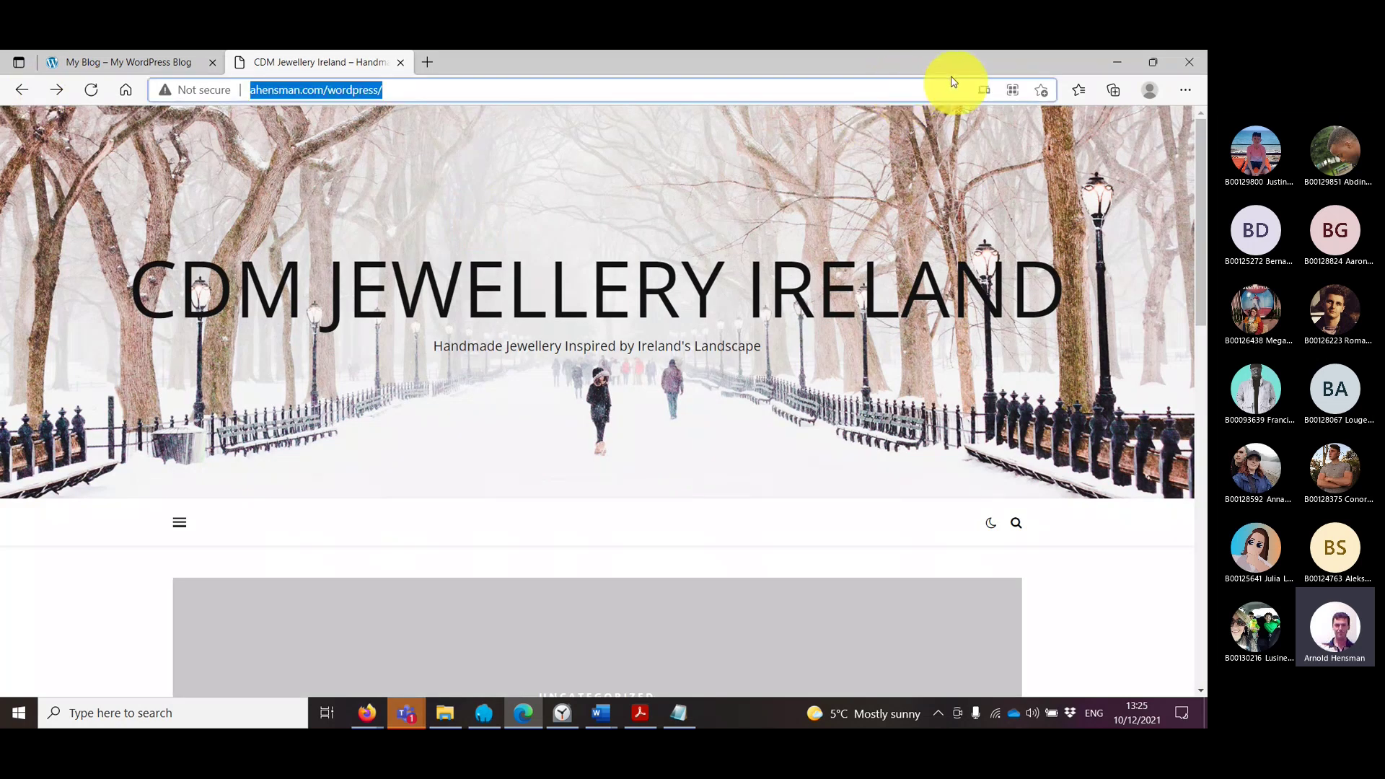
click(403, 89)
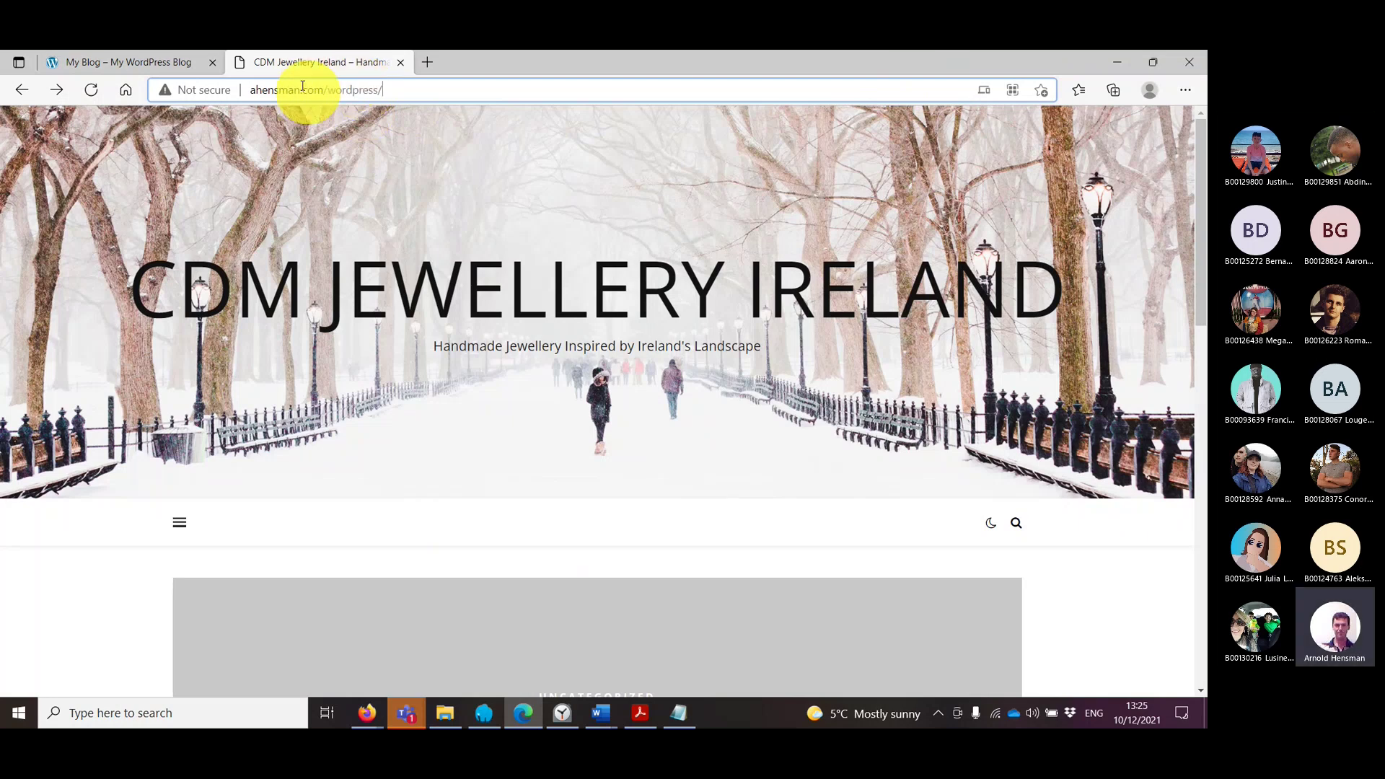
drag(302, 86, 448, 108)
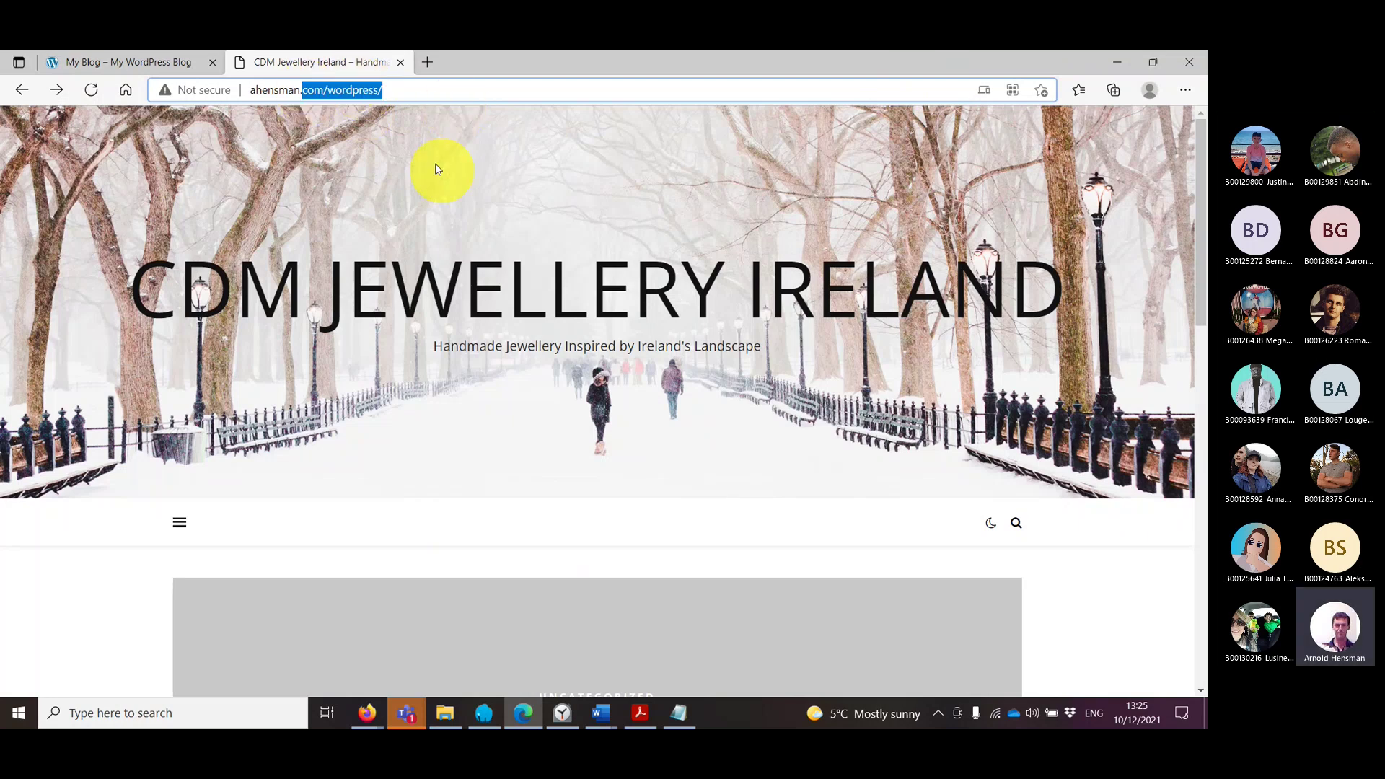
click(328, 91)
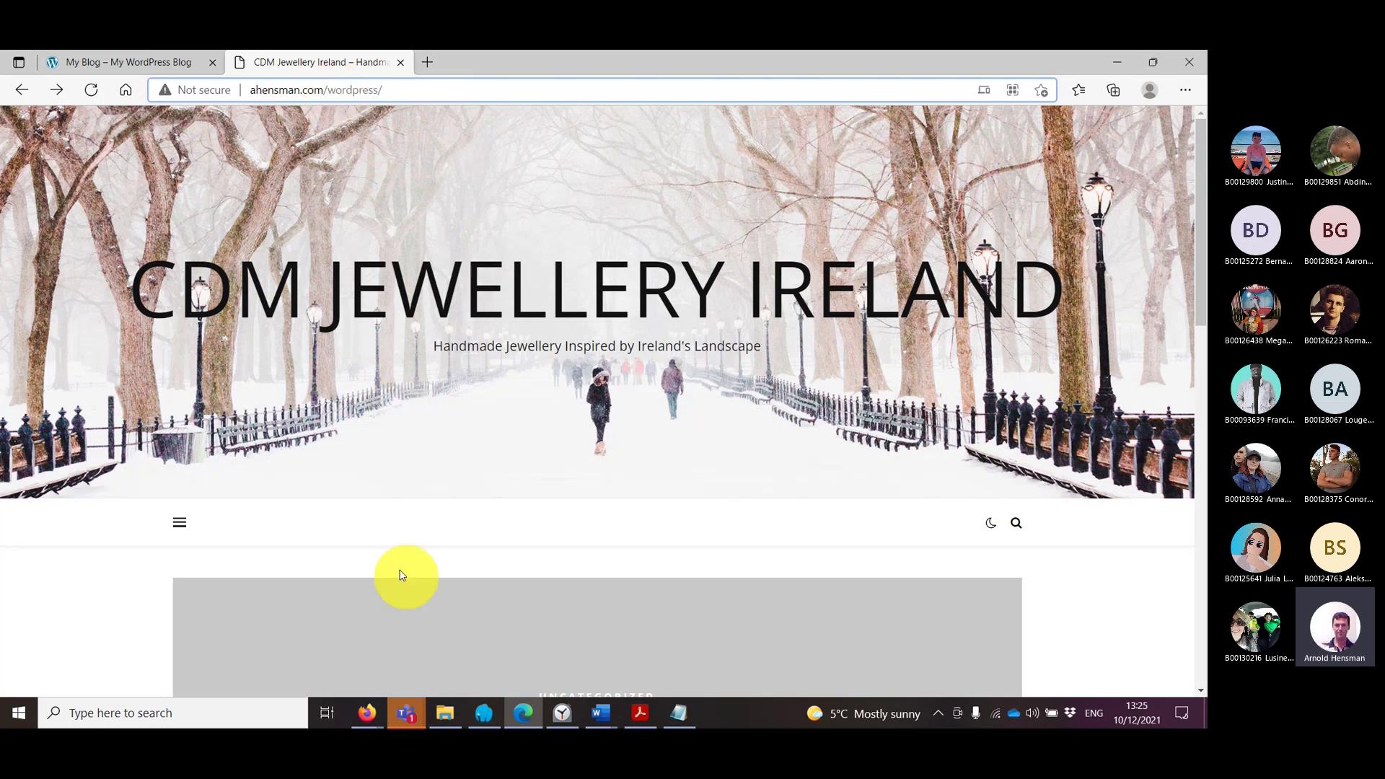
click(445, 713)
scroll(241, 463, down, 2)
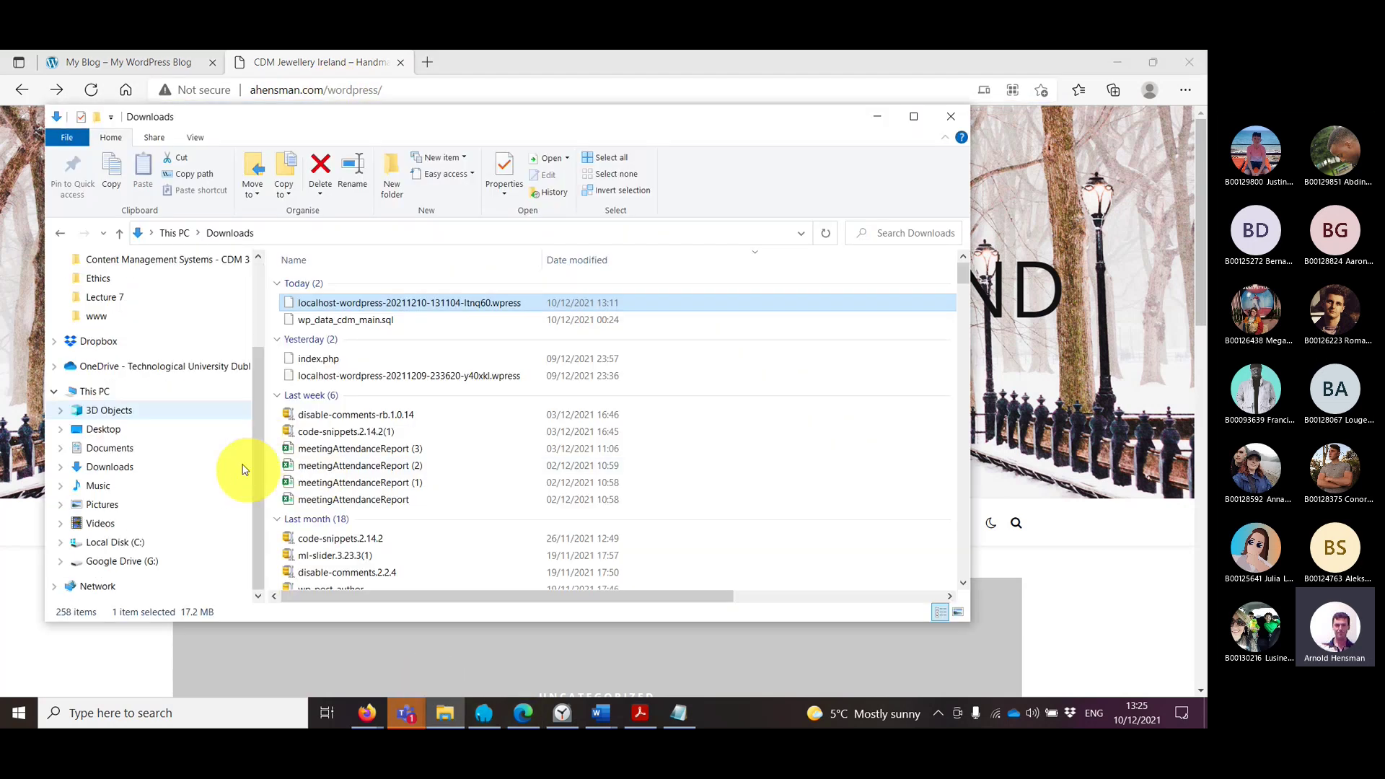
Step: Open C:\laragon\www\index.php in Notepad++ from File Explorer
click(134, 542)
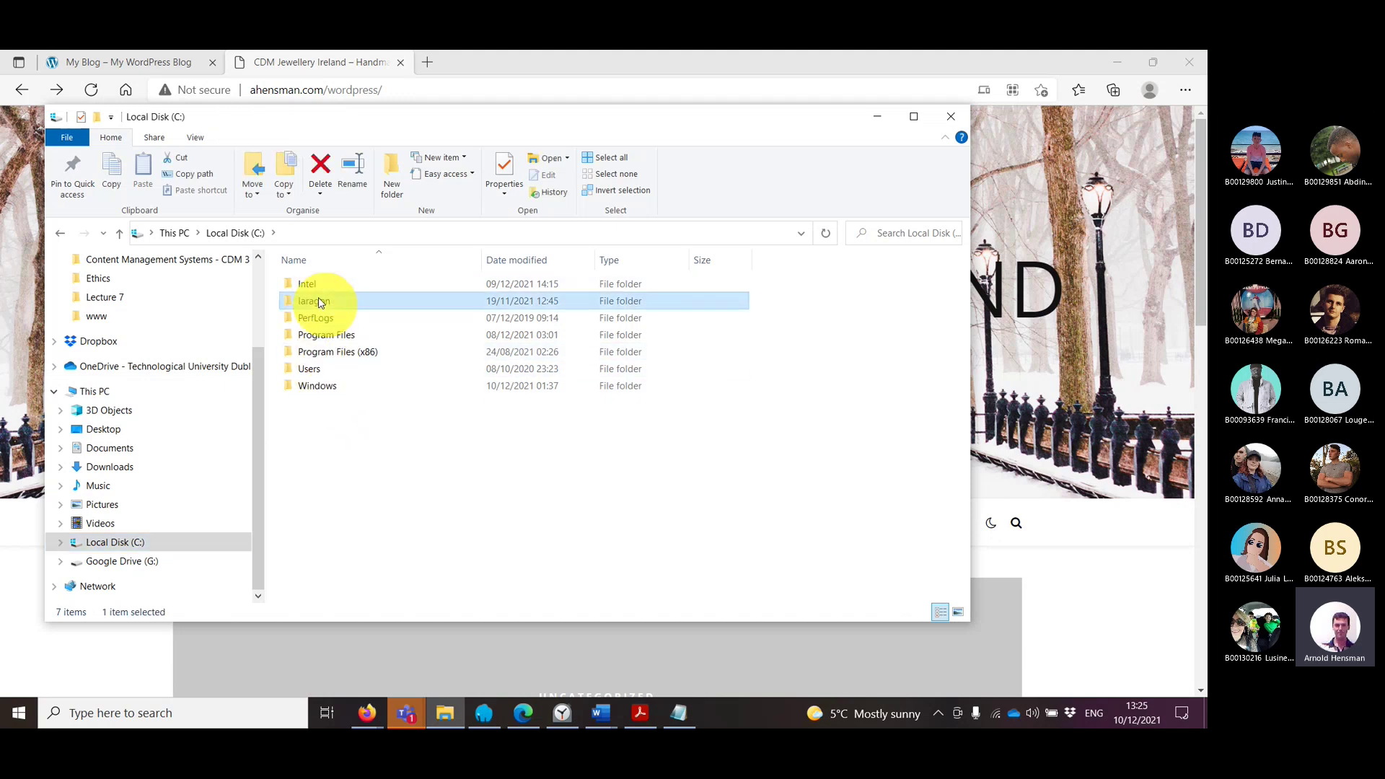
click(317, 284)
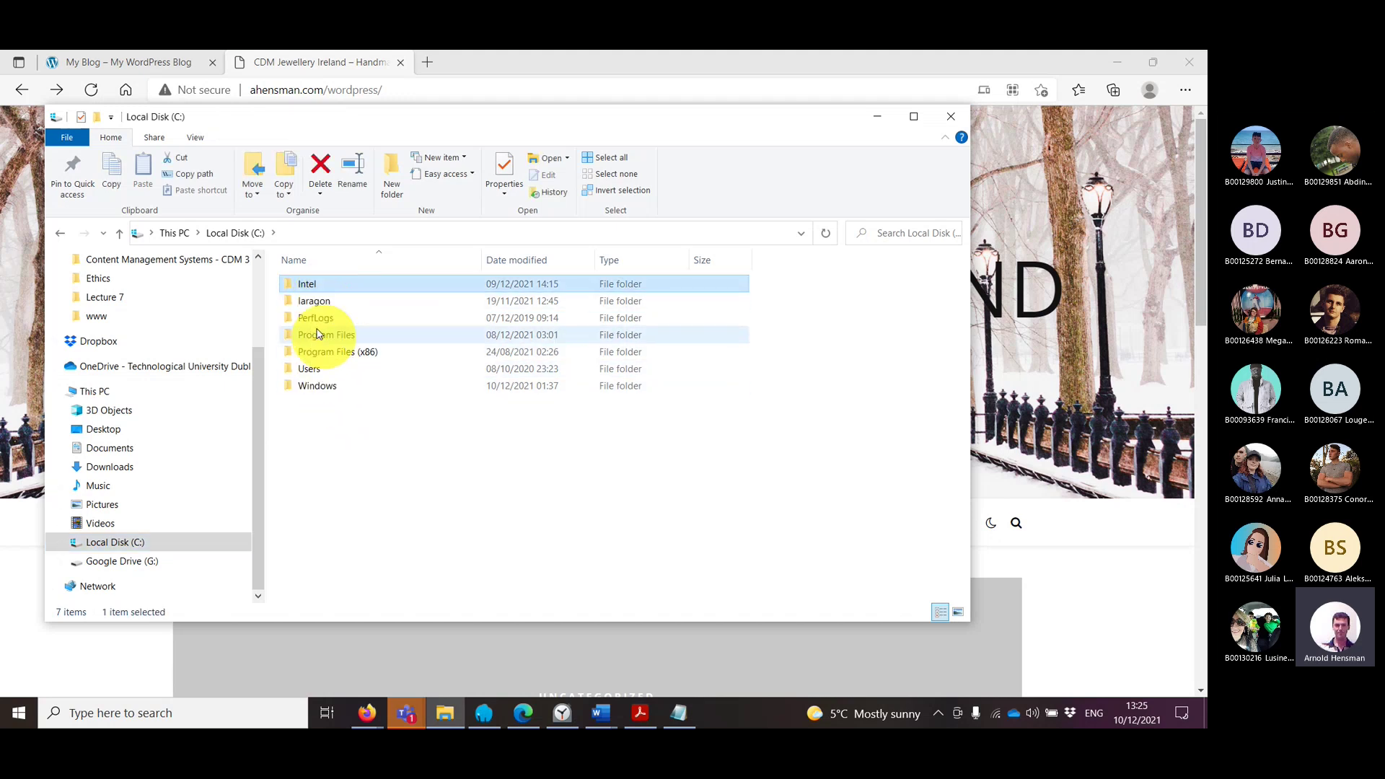
double_click(319, 301)
double_click(308, 371)
click(322, 336)
right_click(322, 336)
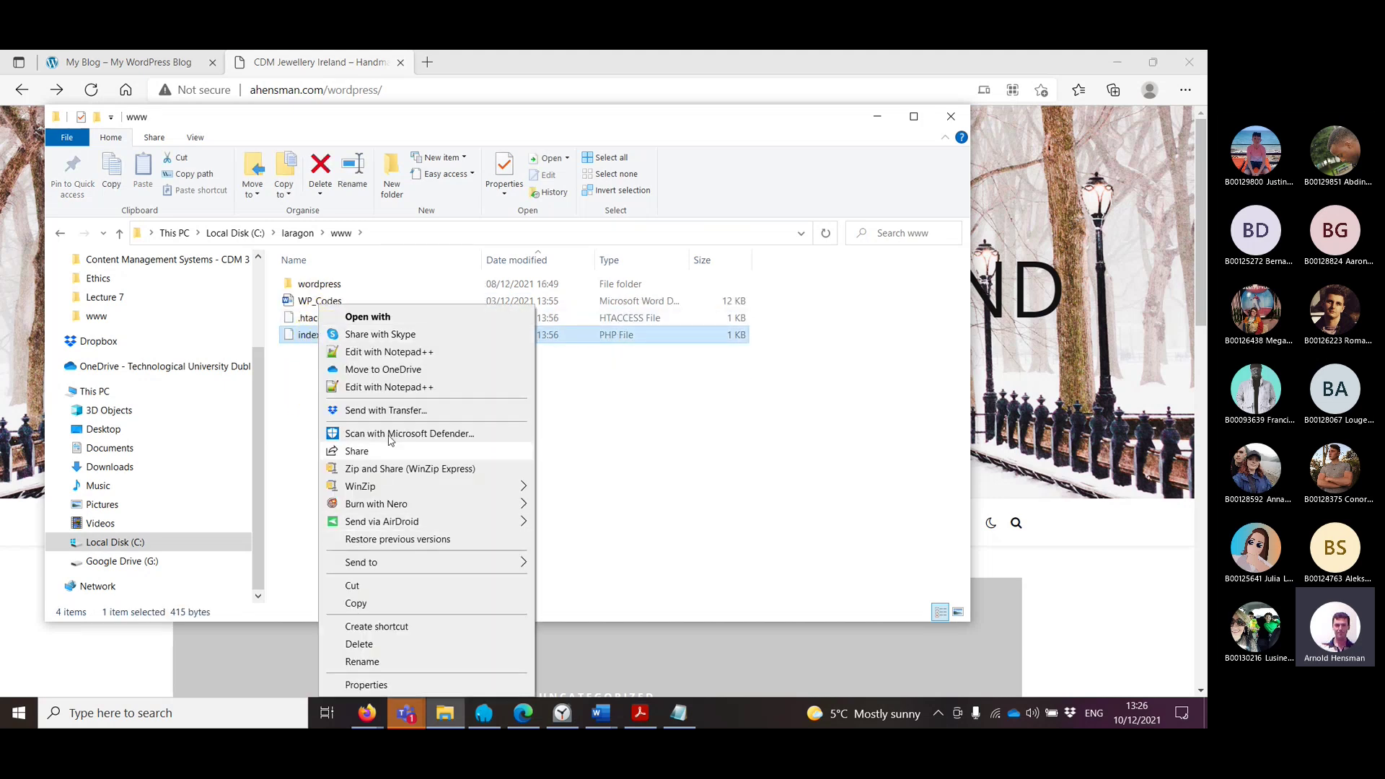
click(384, 351)
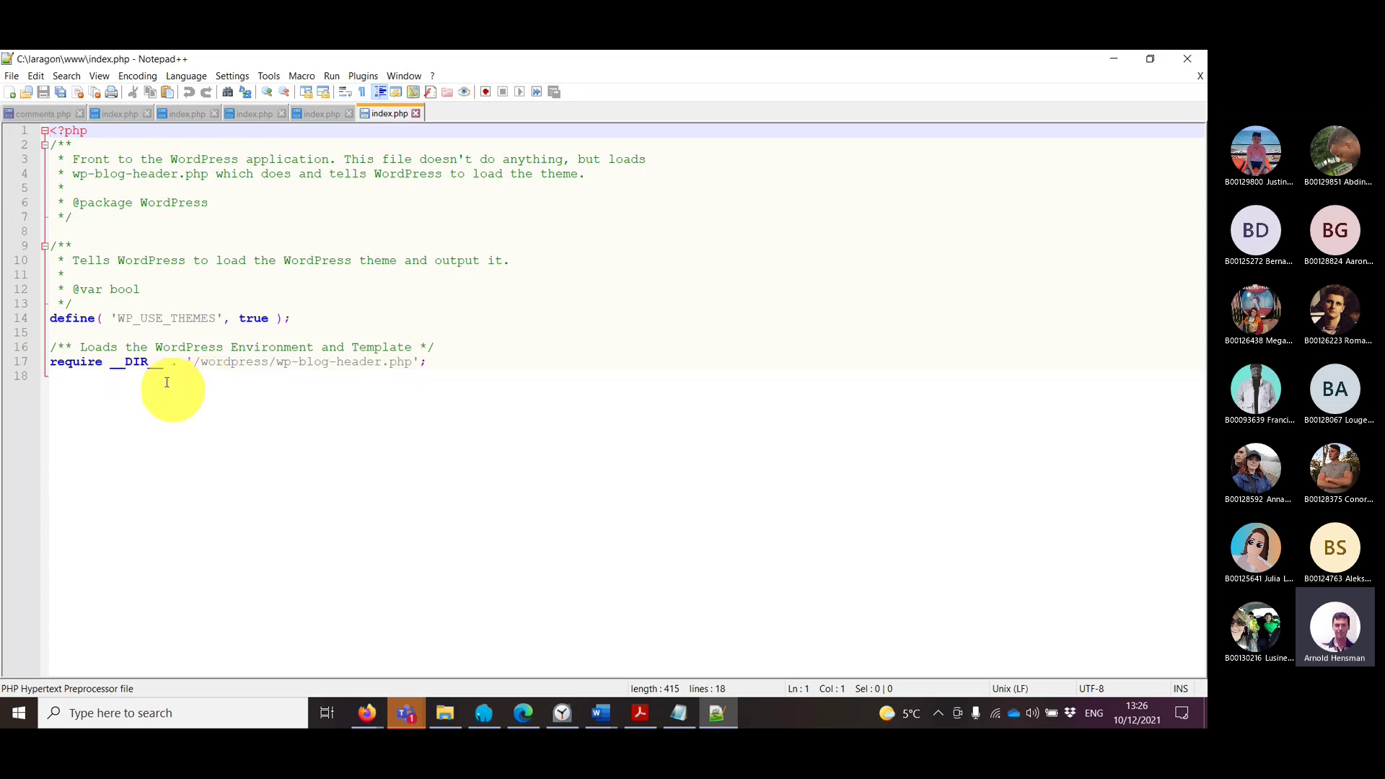
Step: Inspect line 17's /wordpress/wp-blog-header.php require path, leaving index.php unchanged, then return to Edge
drag(201, 362, 275, 364)
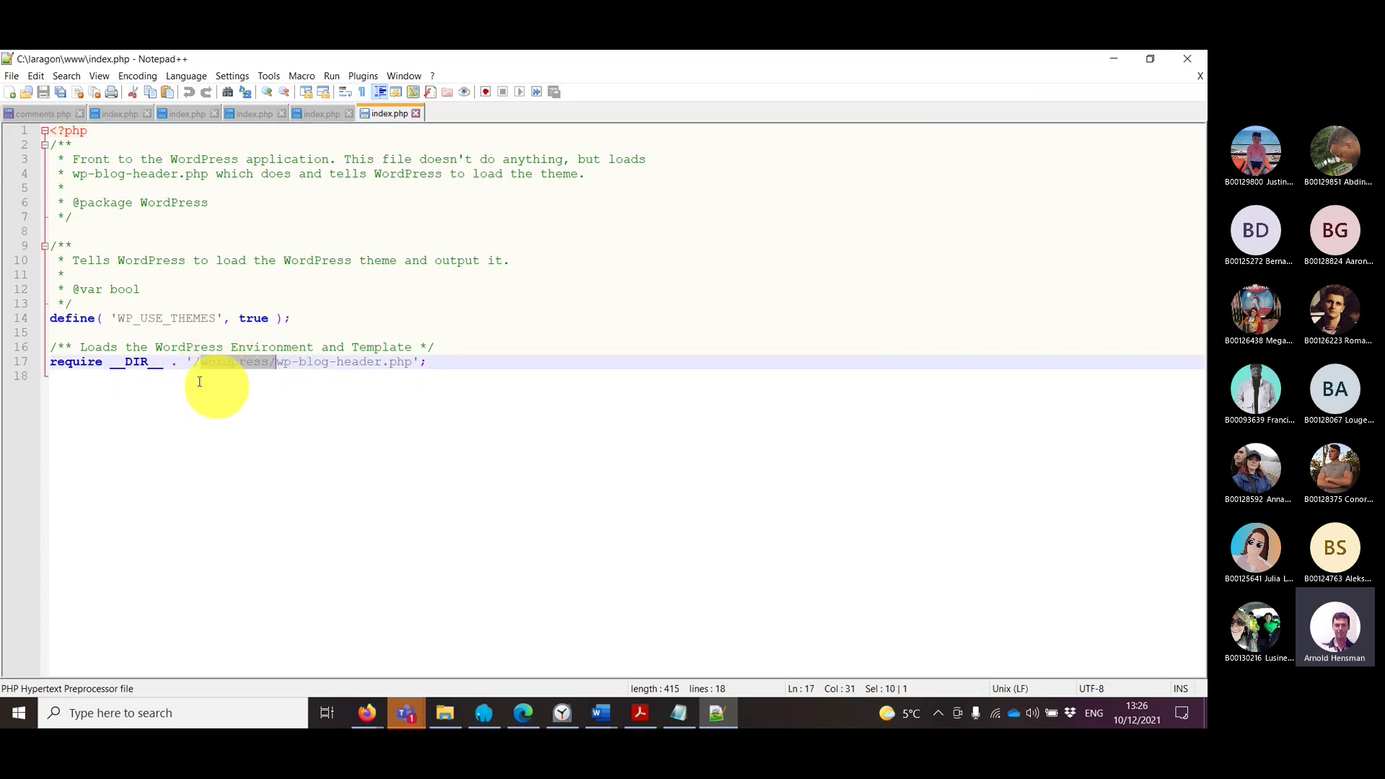
click(144, 378)
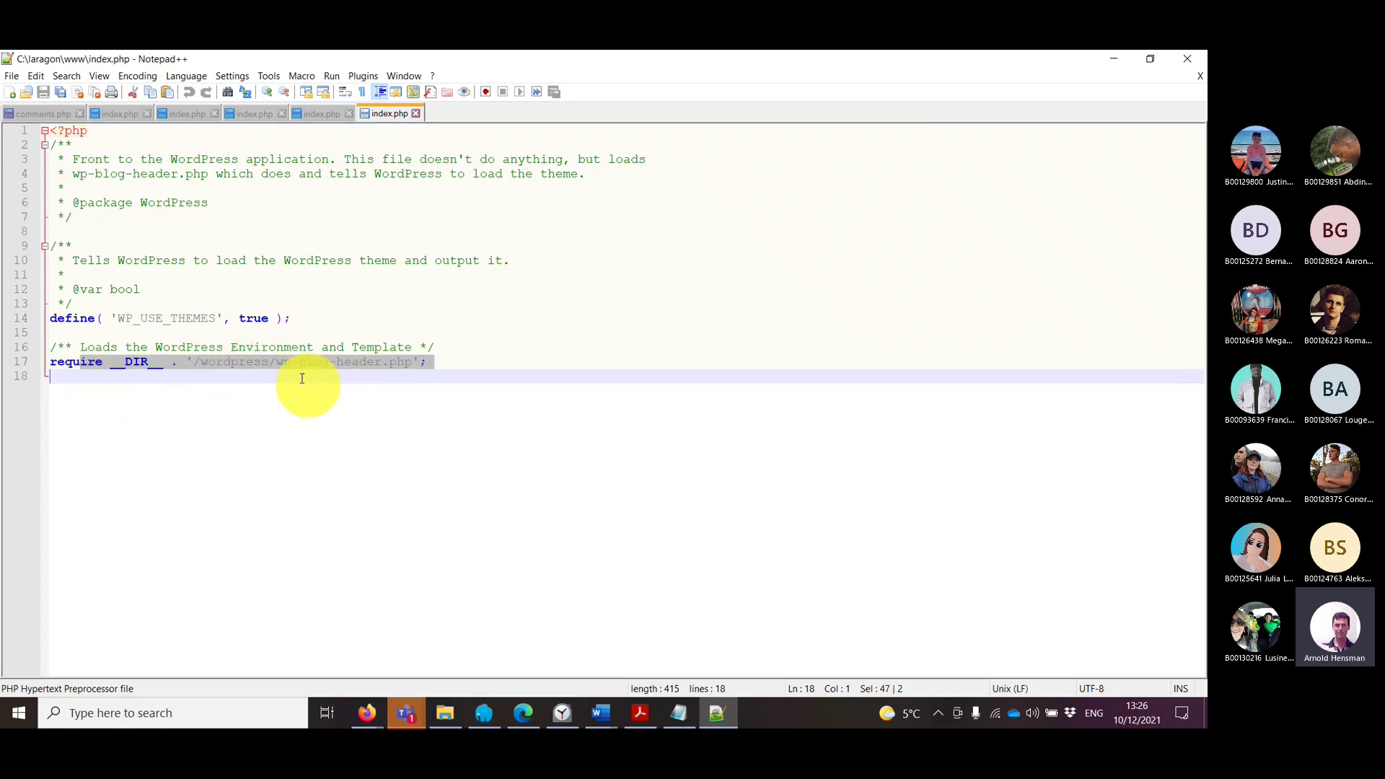
click(199, 362)
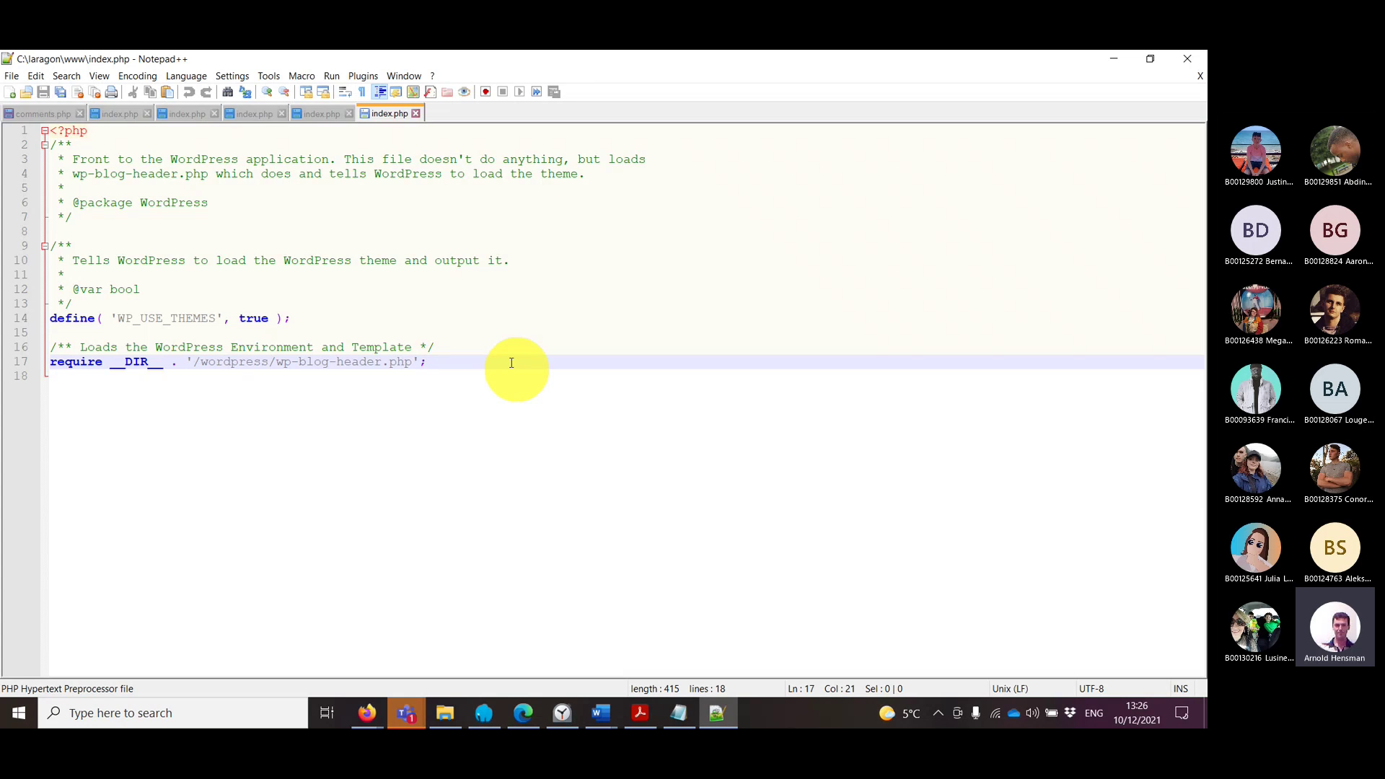
drag(175, 362, 171, 362)
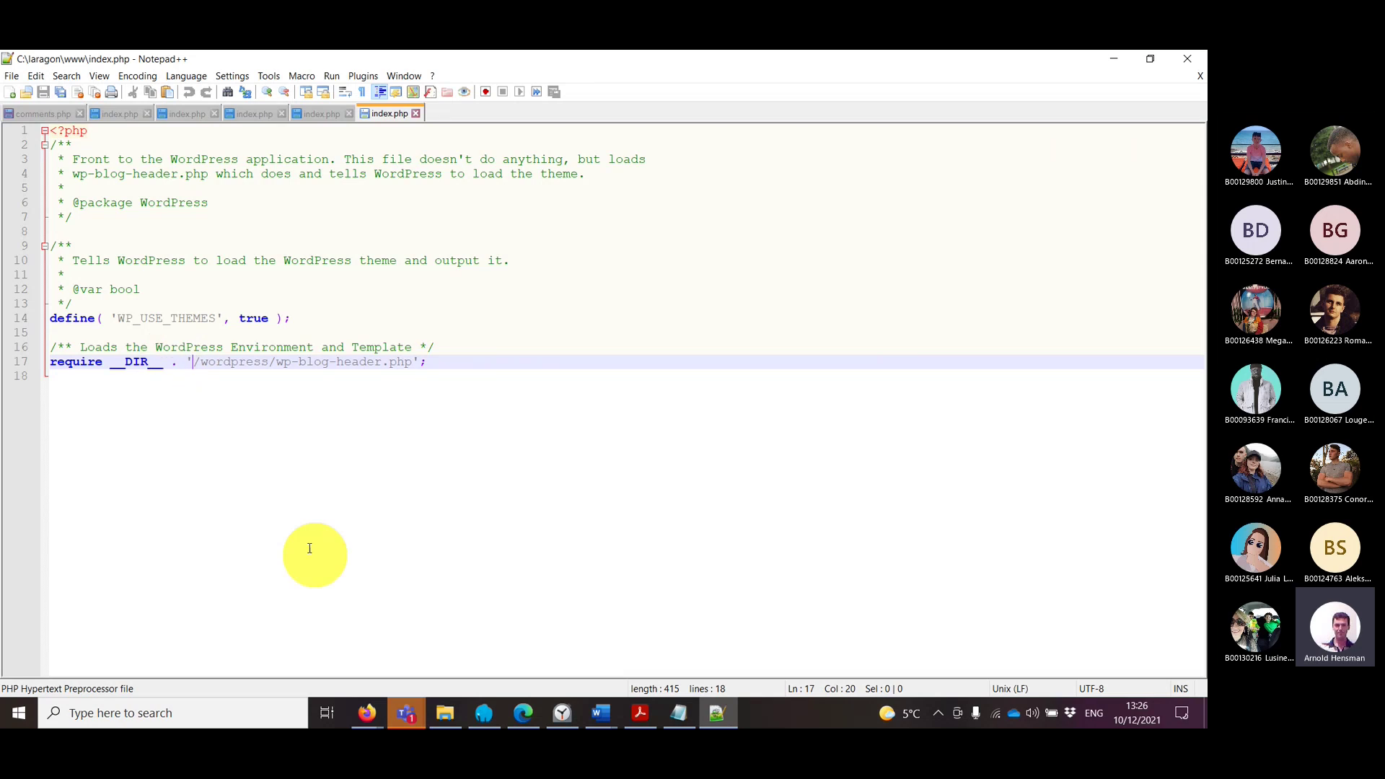
drag(192, 361, 442, 356)
click(241, 402)
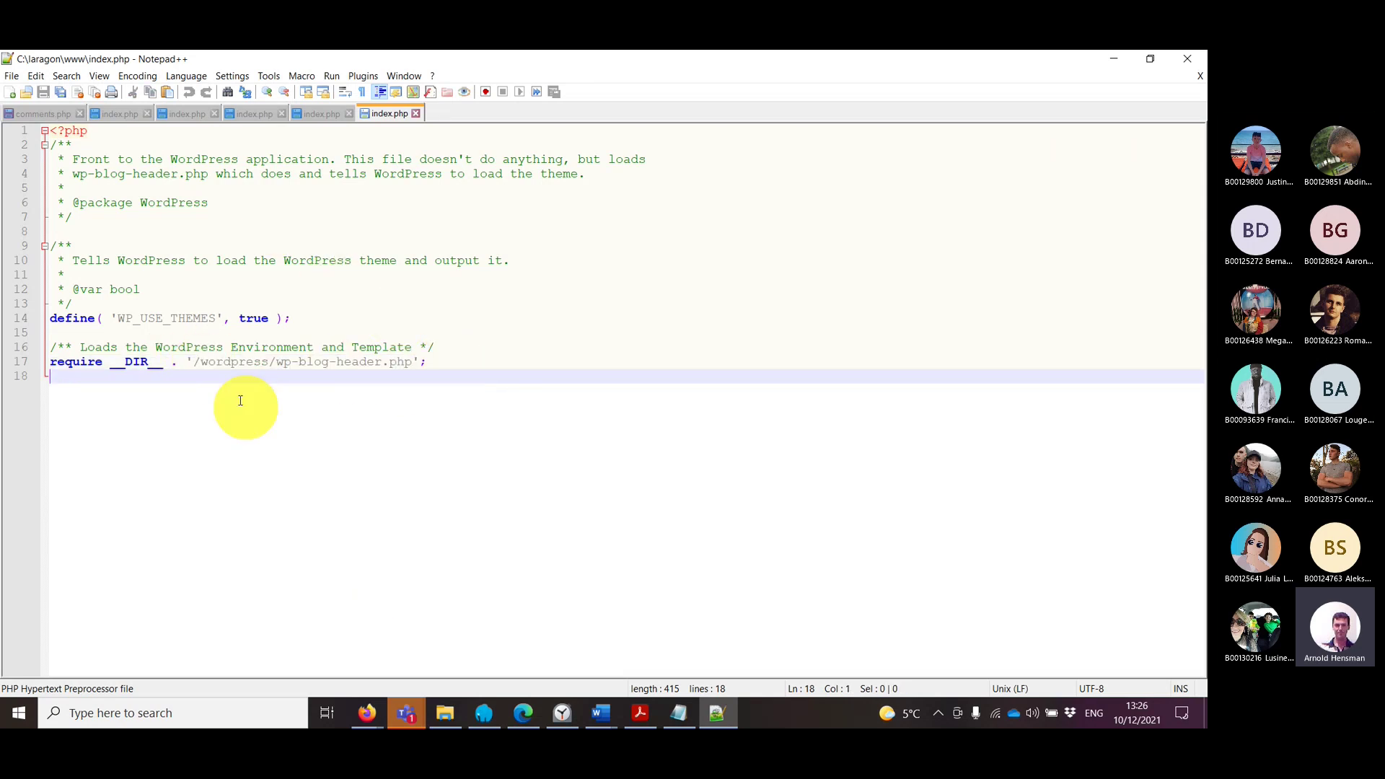
click(197, 364)
text(then)
key(BackSpace)
key(BackSpace)
key(BackSpace)
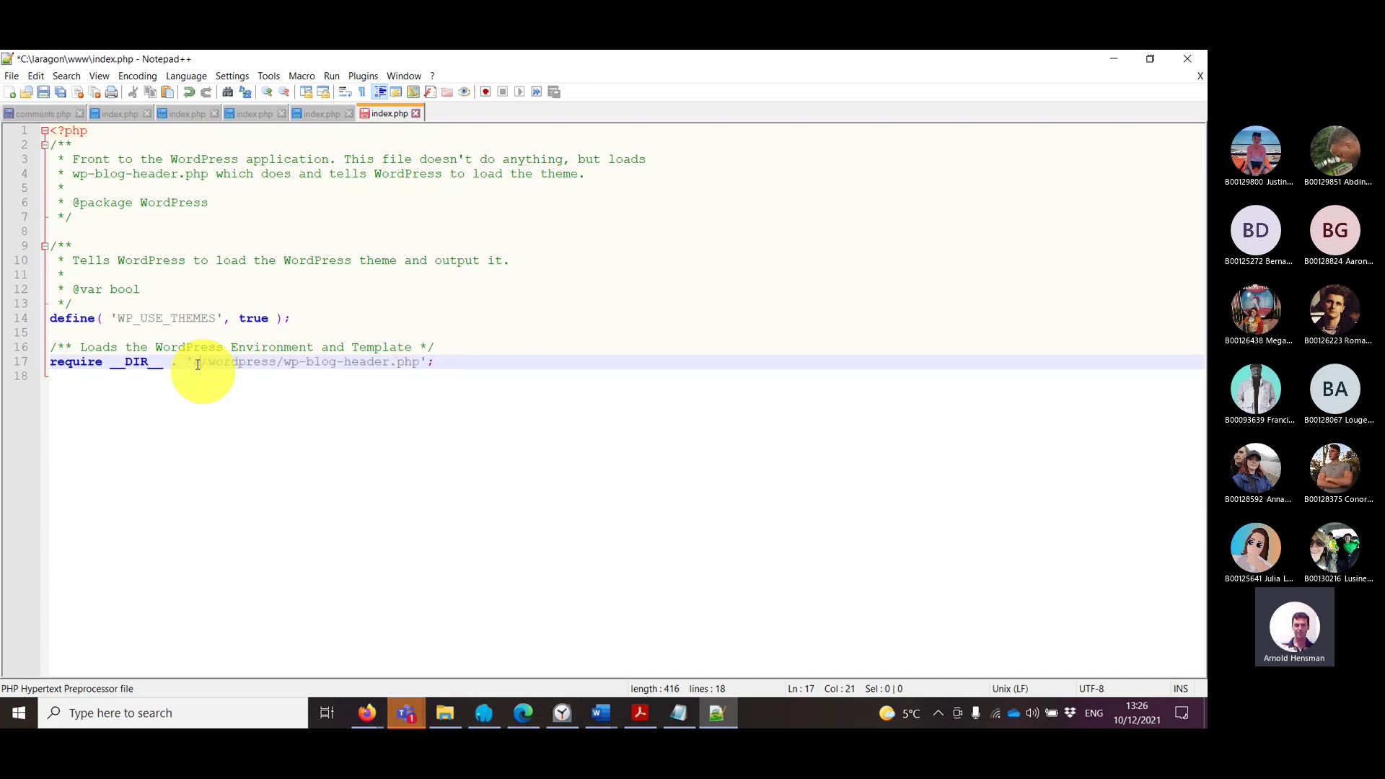
drag(224, 362, 413, 362)
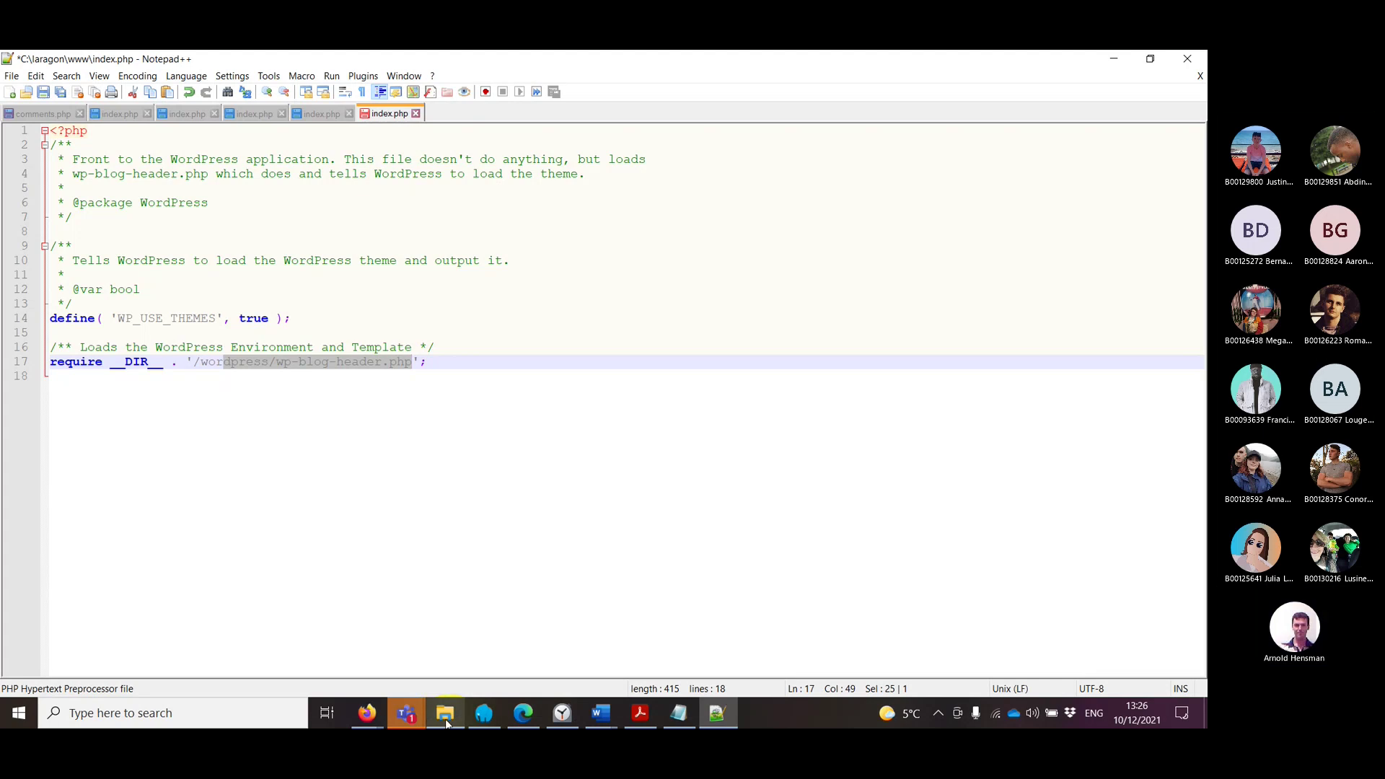
click(522, 714)
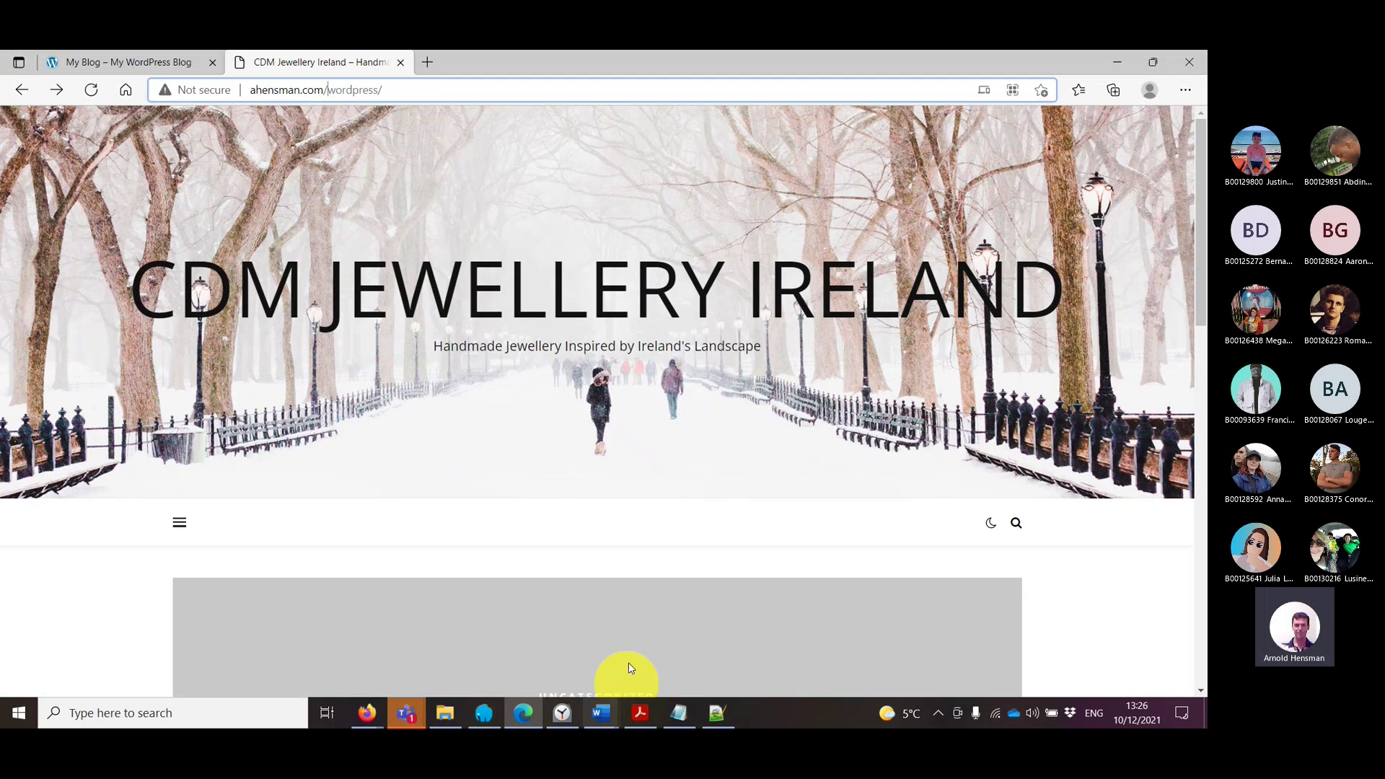
Step: Bring up the Blacknight File Manager and start, then cancel, a file upload to the web root
mouse_move(367, 714)
click(317, 671)
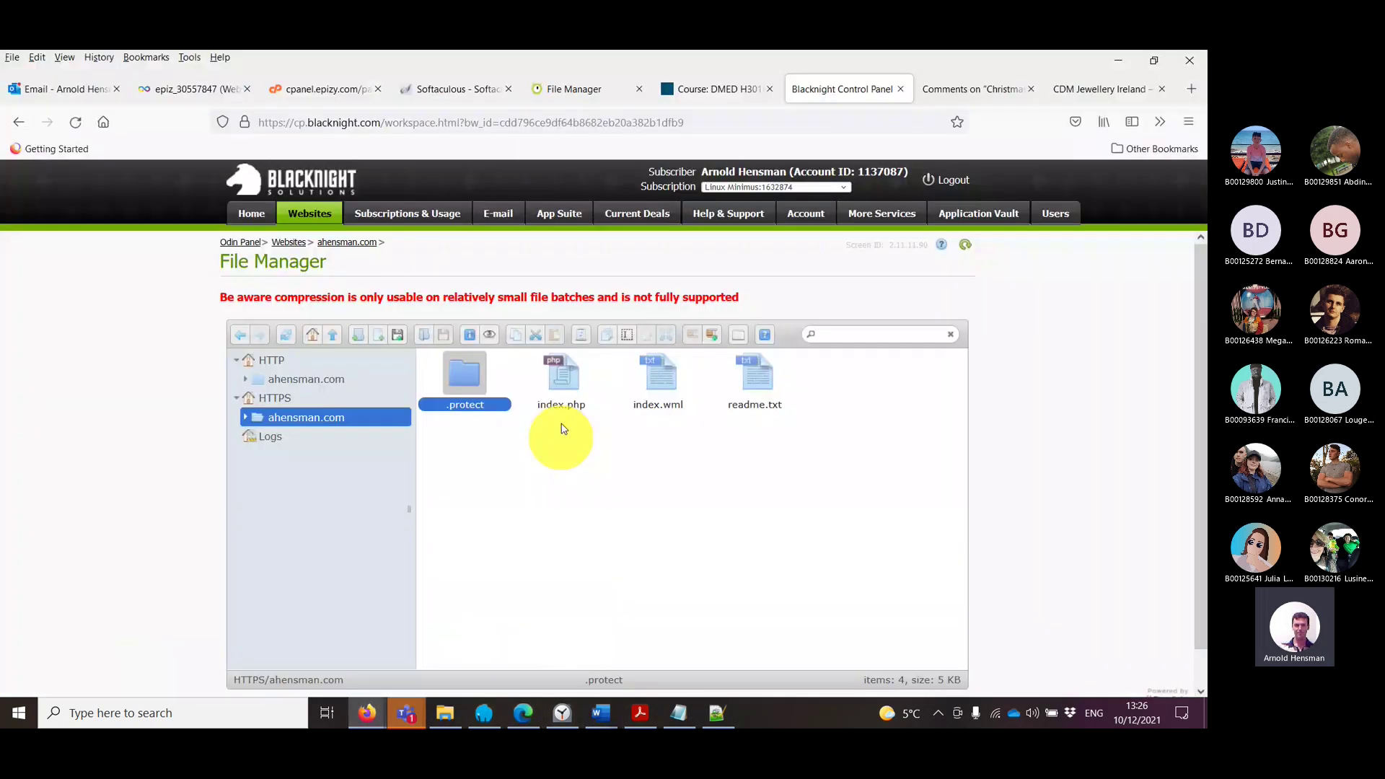
right_click(690, 494)
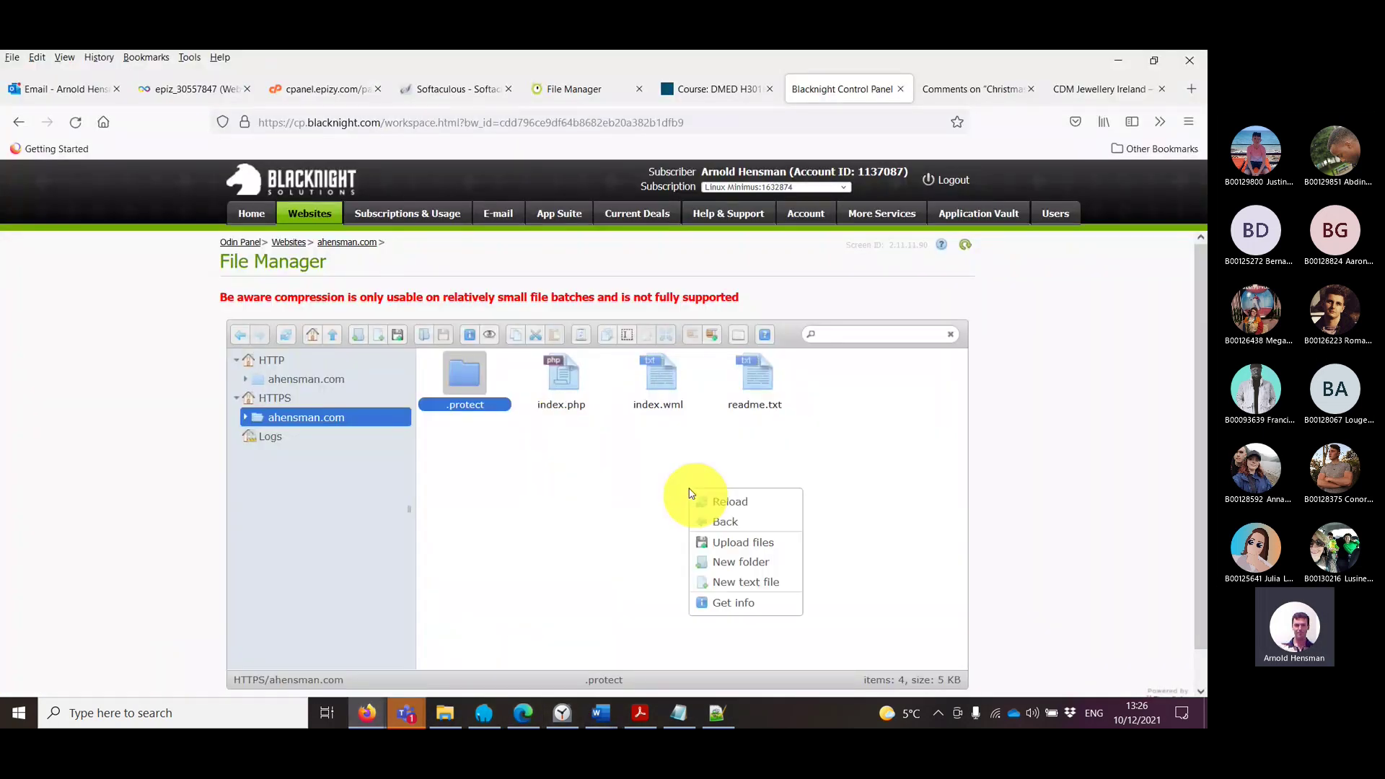
click(745, 539)
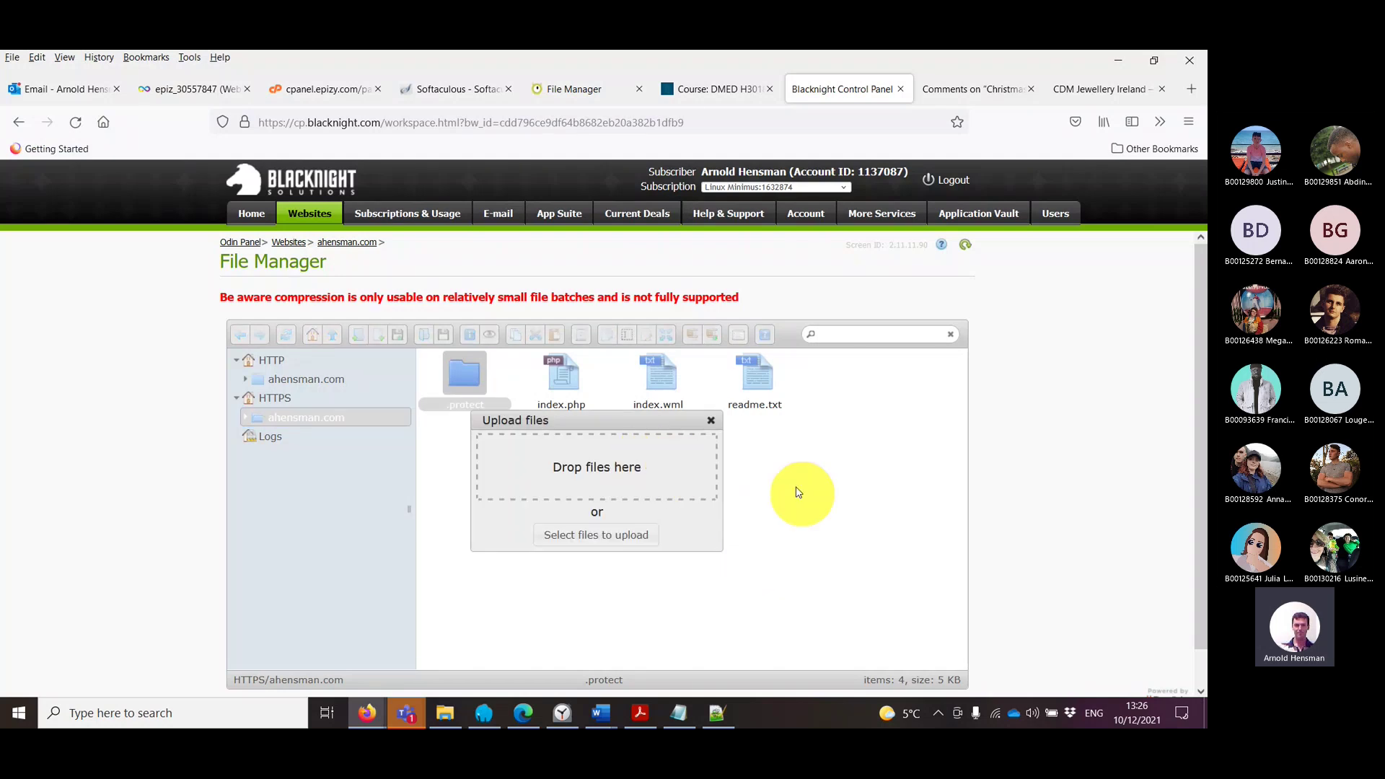
click(710, 419)
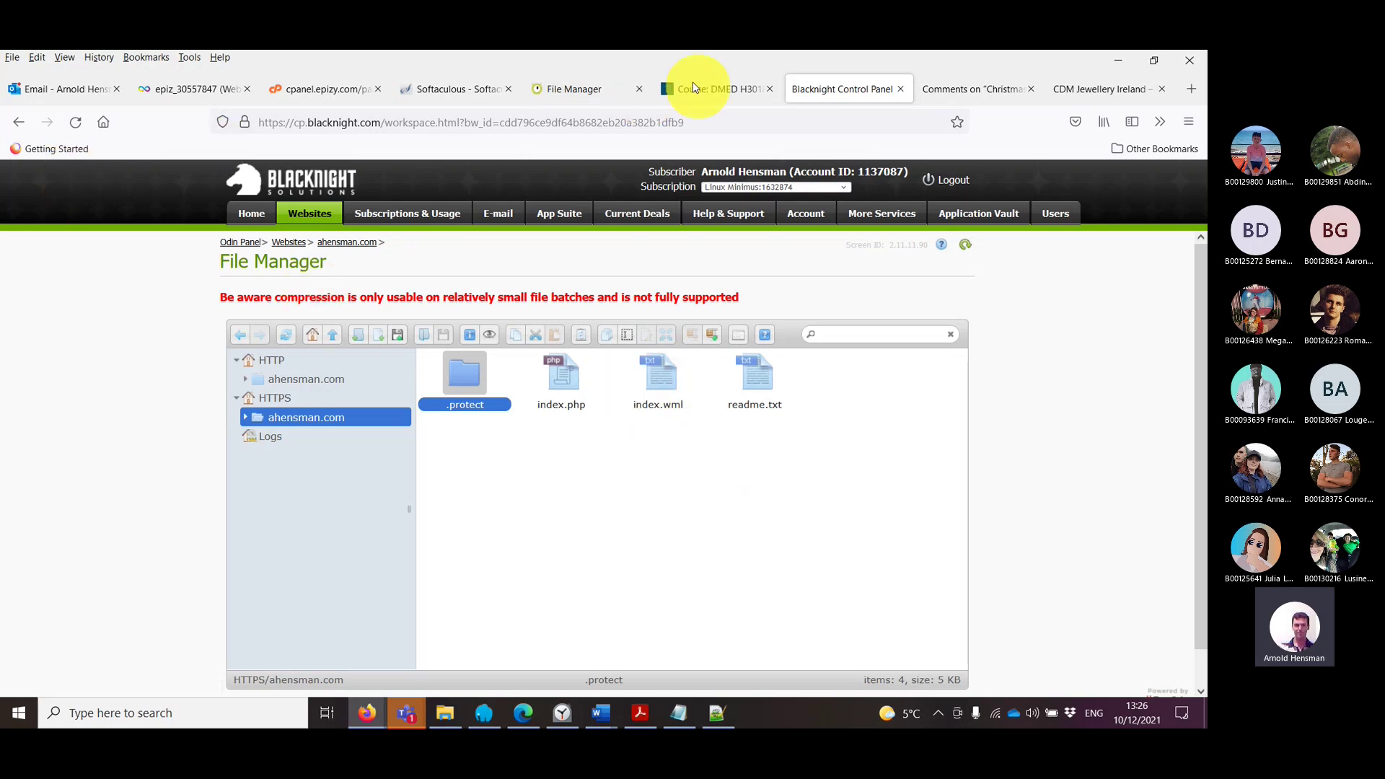
Step: Look over the WordPress comments and InfinityFree account tabs, then return to the File Manager
click(958, 92)
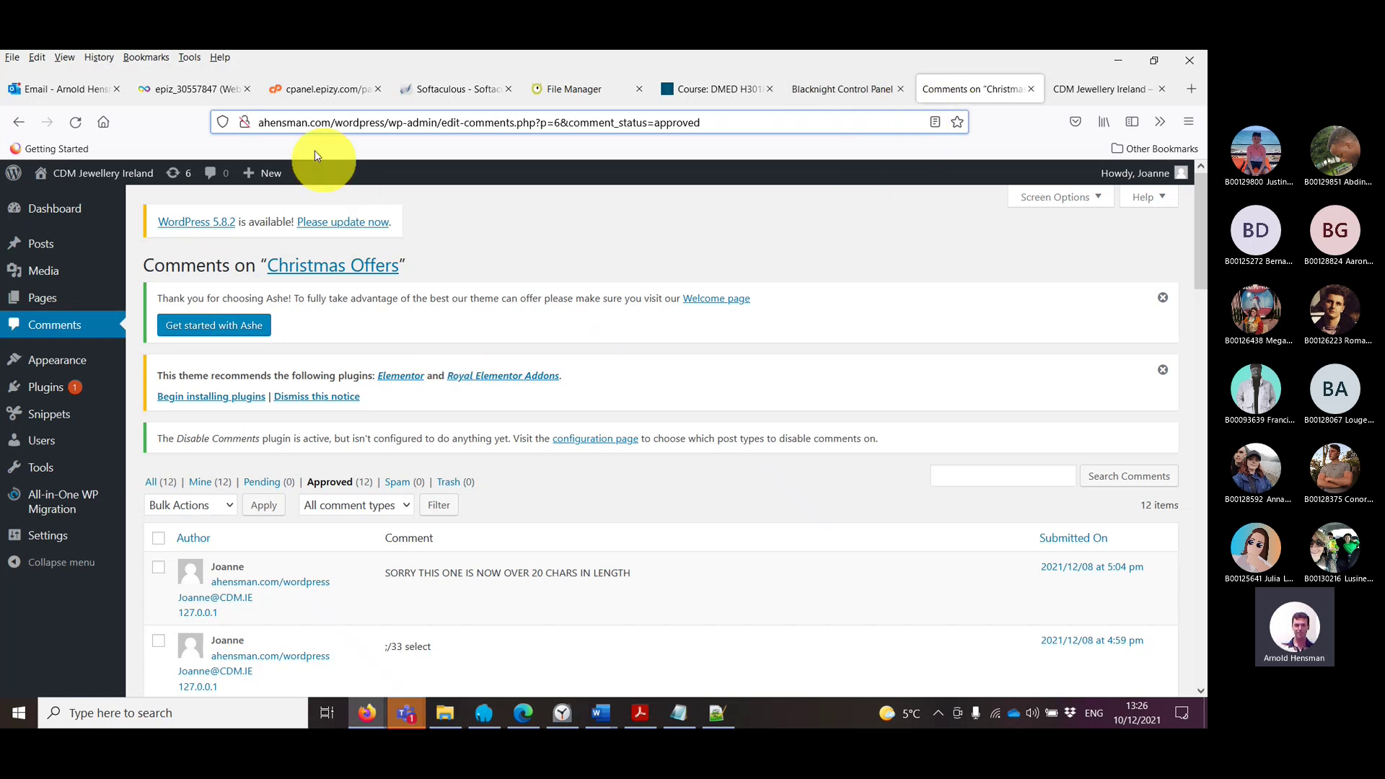
click(276, 124)
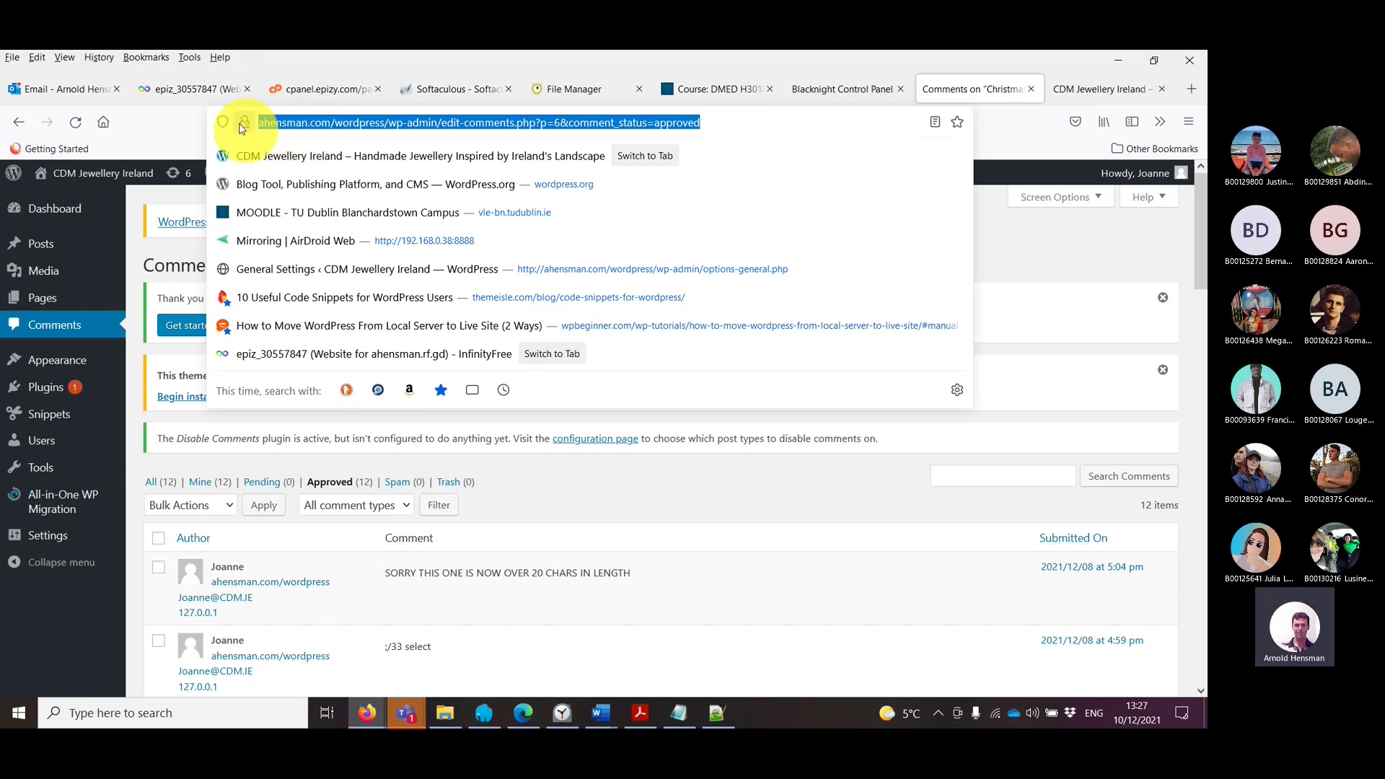
click(180, 89)
scroll(418, 289, up, 3)
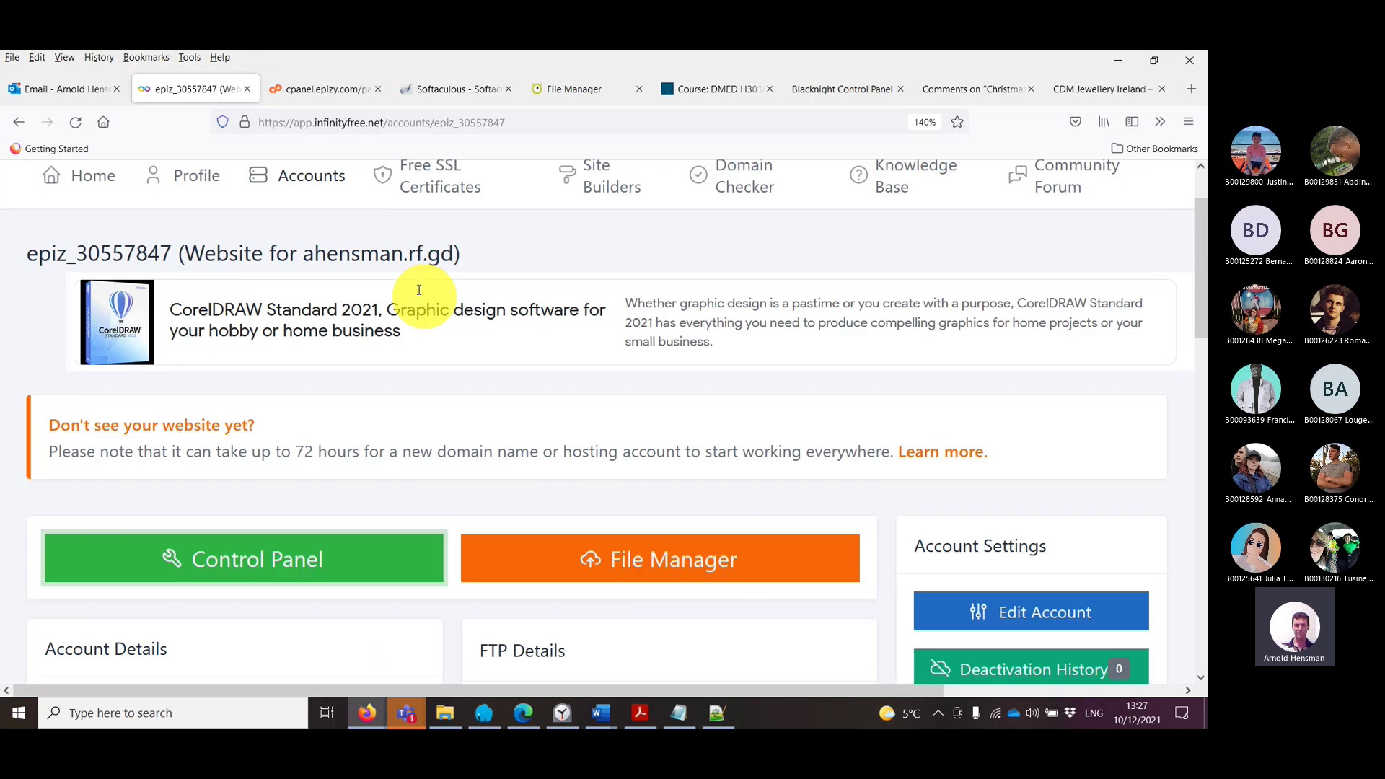
scroll(418, 288, down, 9)
scroll(420, 292, up, 10)
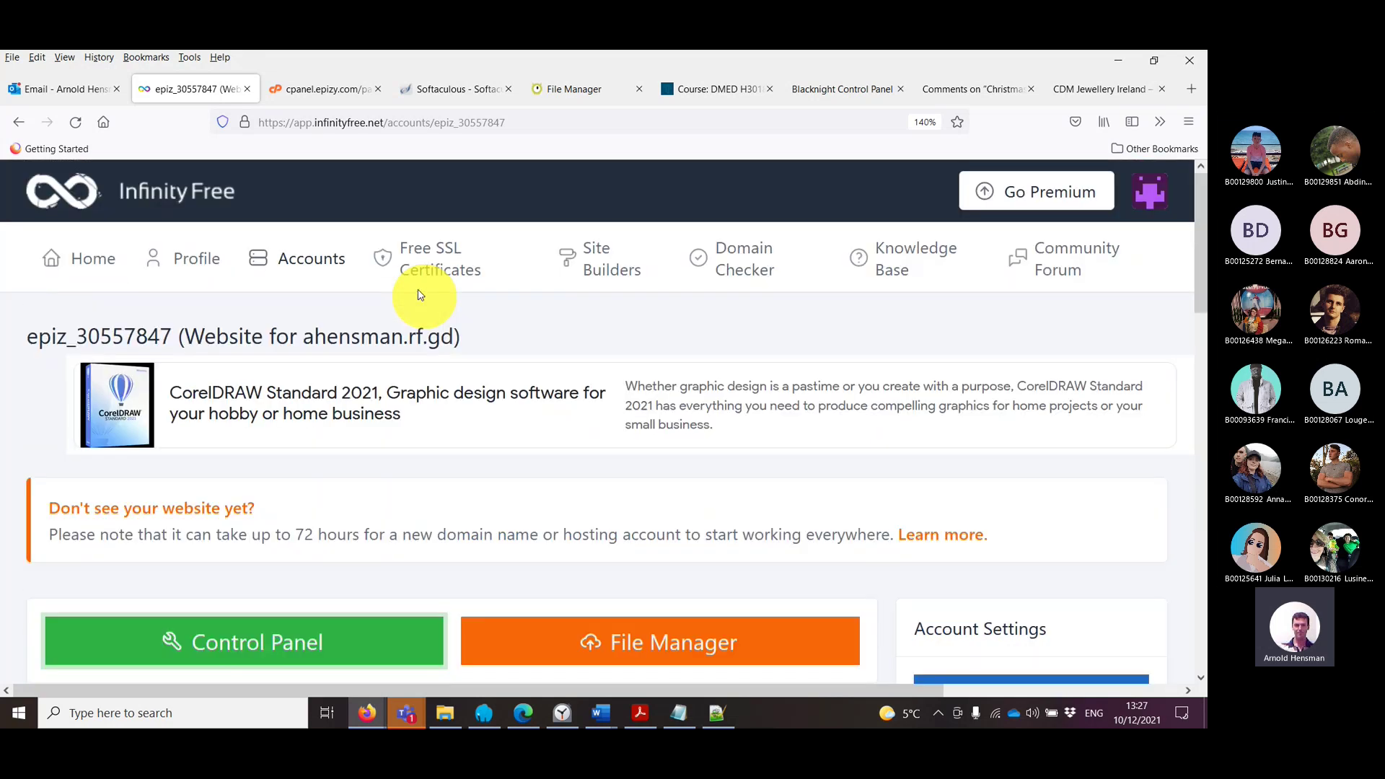
click(830, 89)
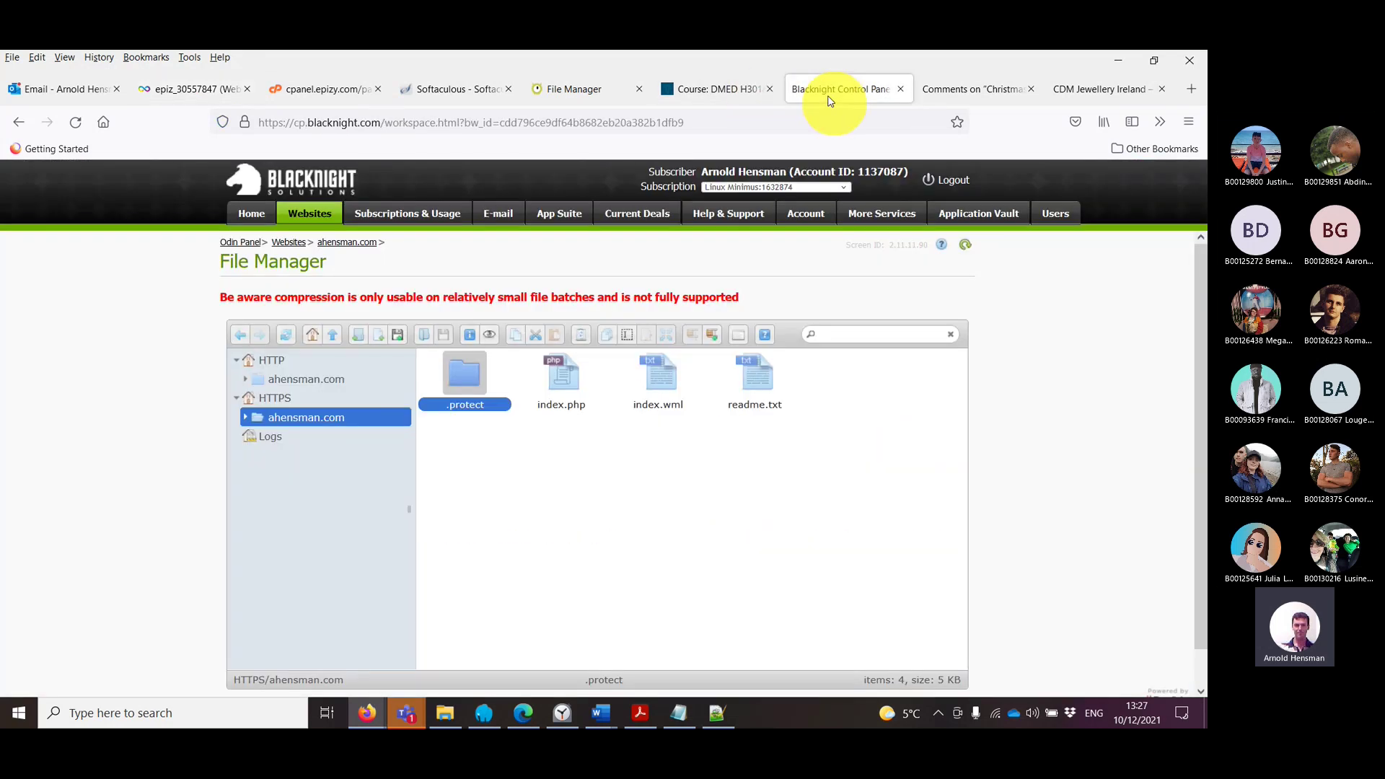
Step: Load localhost/wordpress/wp-admin in a new Firefox tab to reach the local CDM Jewellery Dashboard
click(1112, 102)
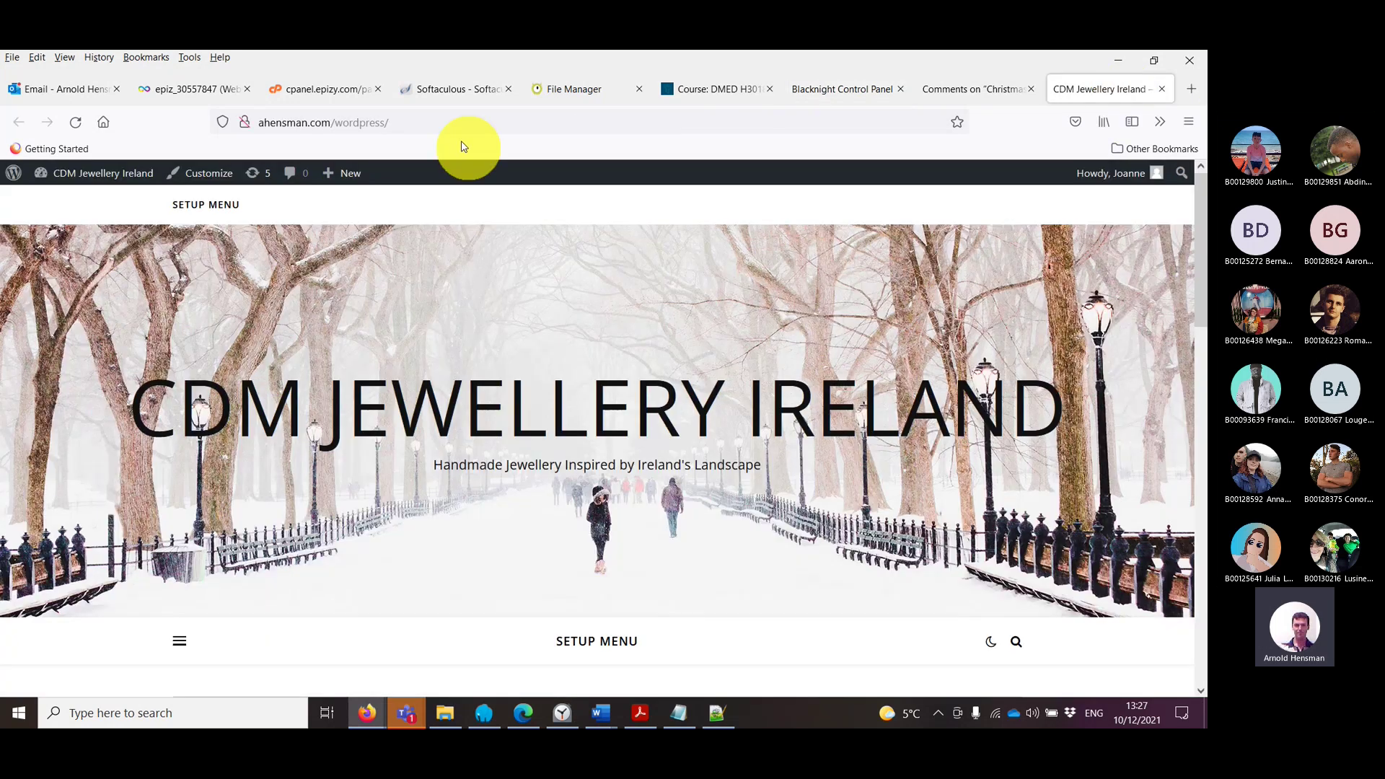
click(1192, 89)
text(localhost/)
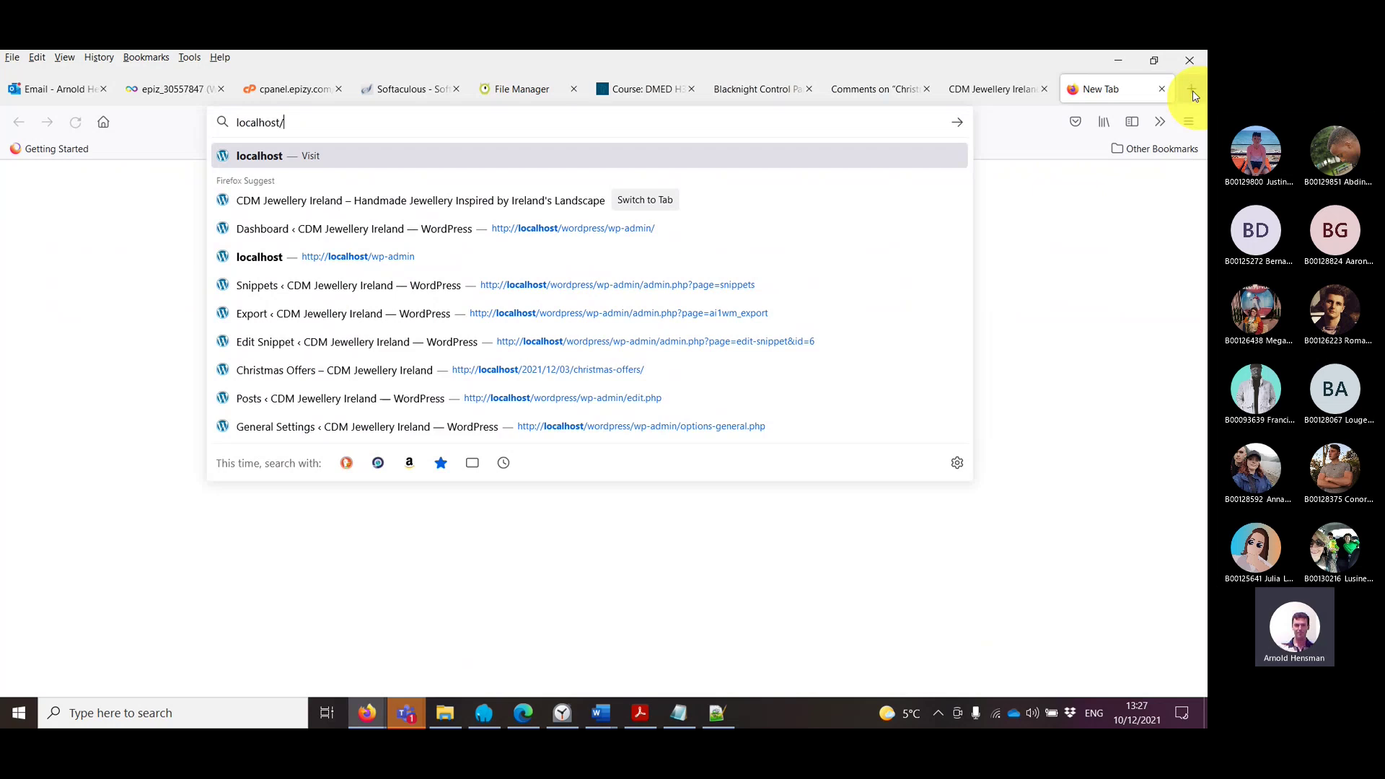
text(wordpress/wp)
text(-adm)
key(Return)
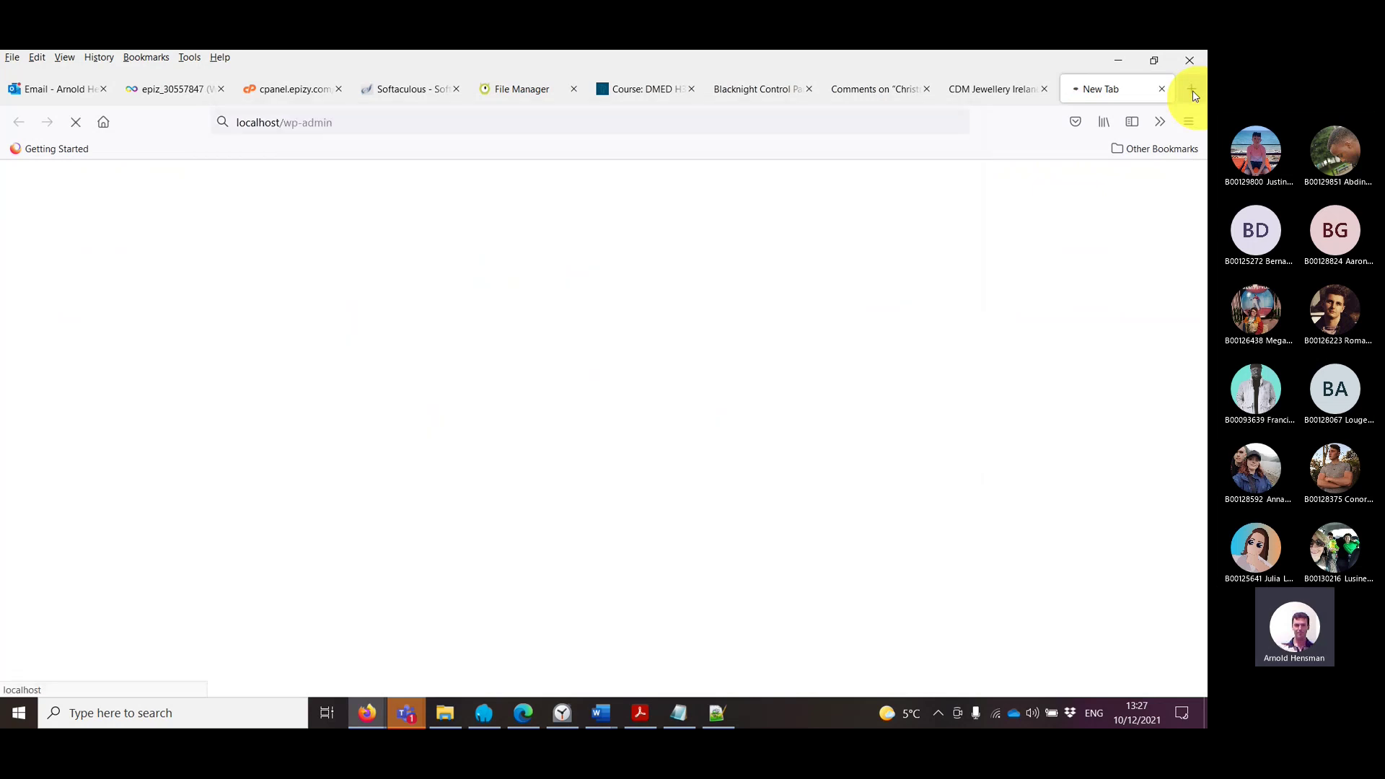
mouse_move(57, 564)
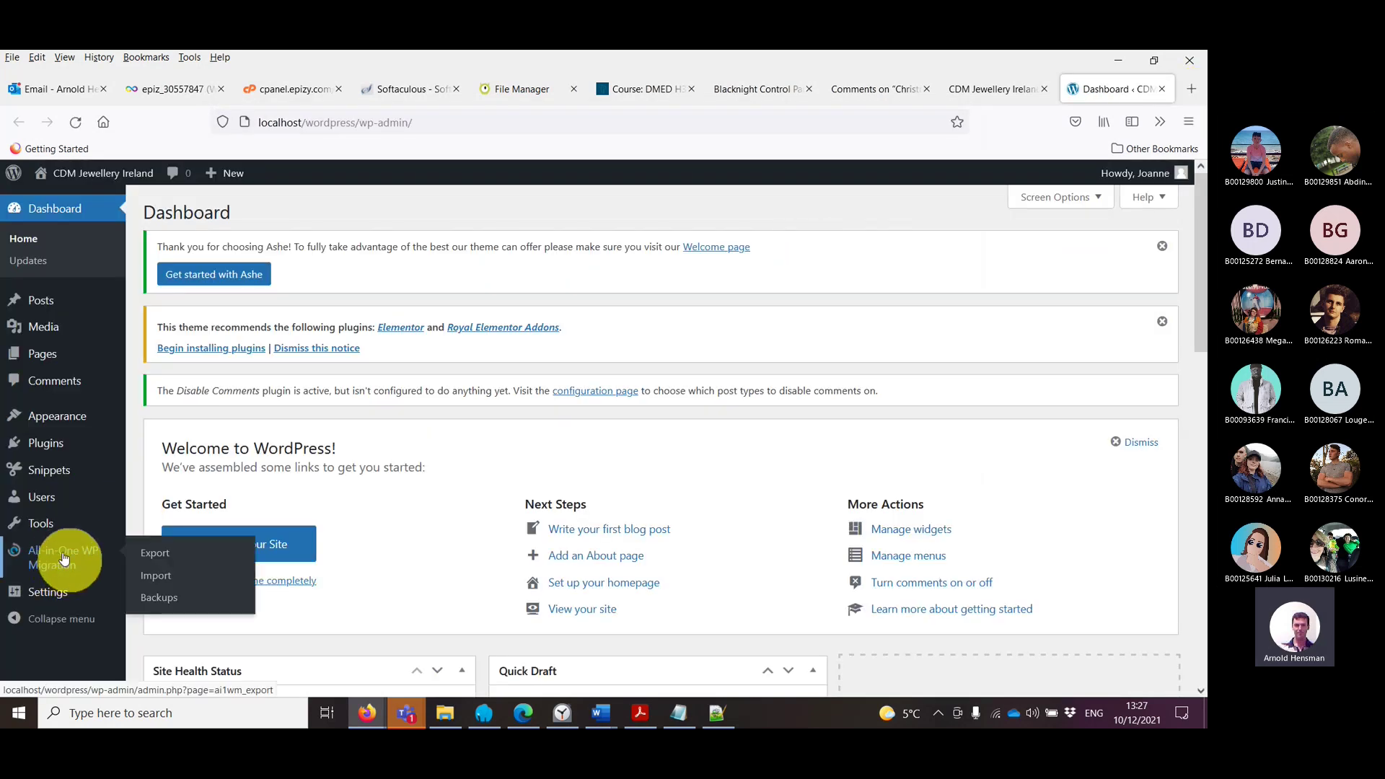
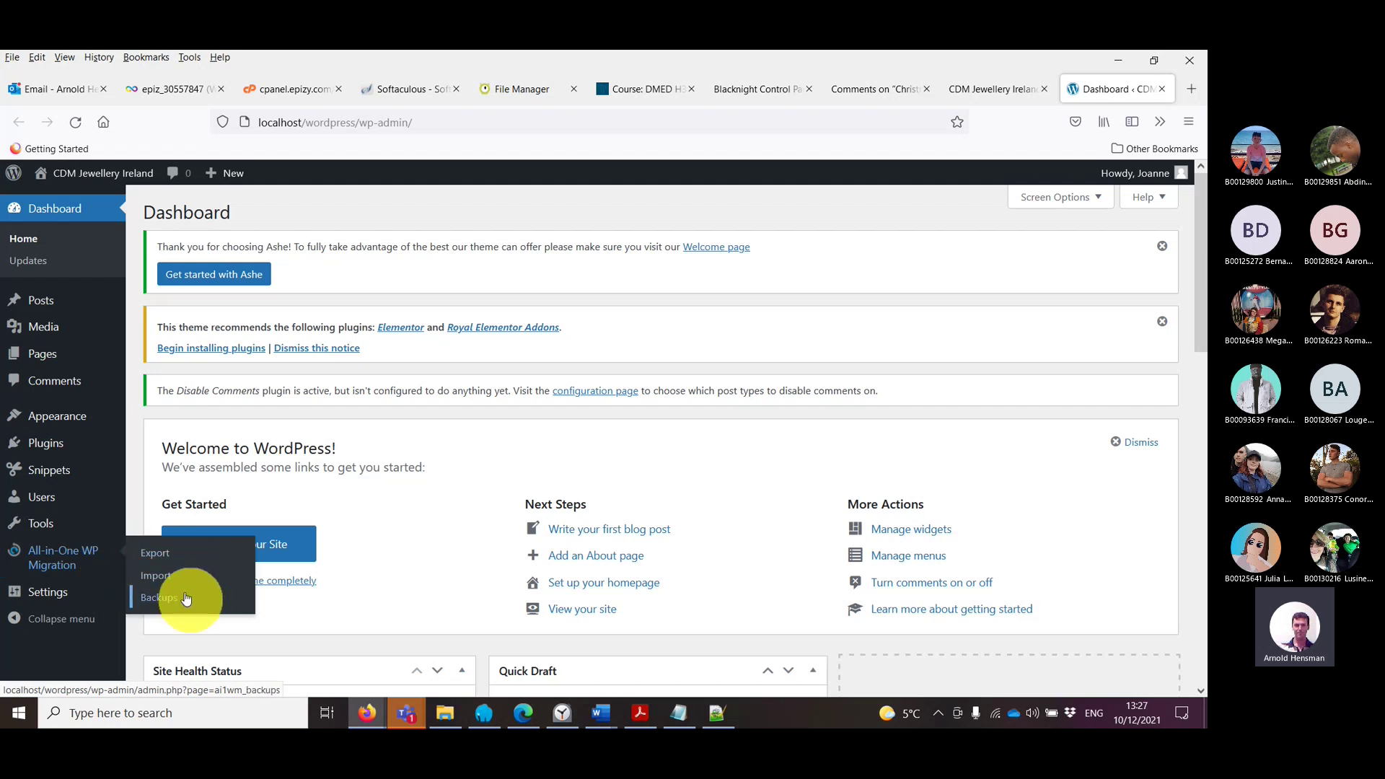
Step: Confirm the 17.2 MB .wpress export in Downloads, then return to the local WordPress dashboard
click(444, 712)
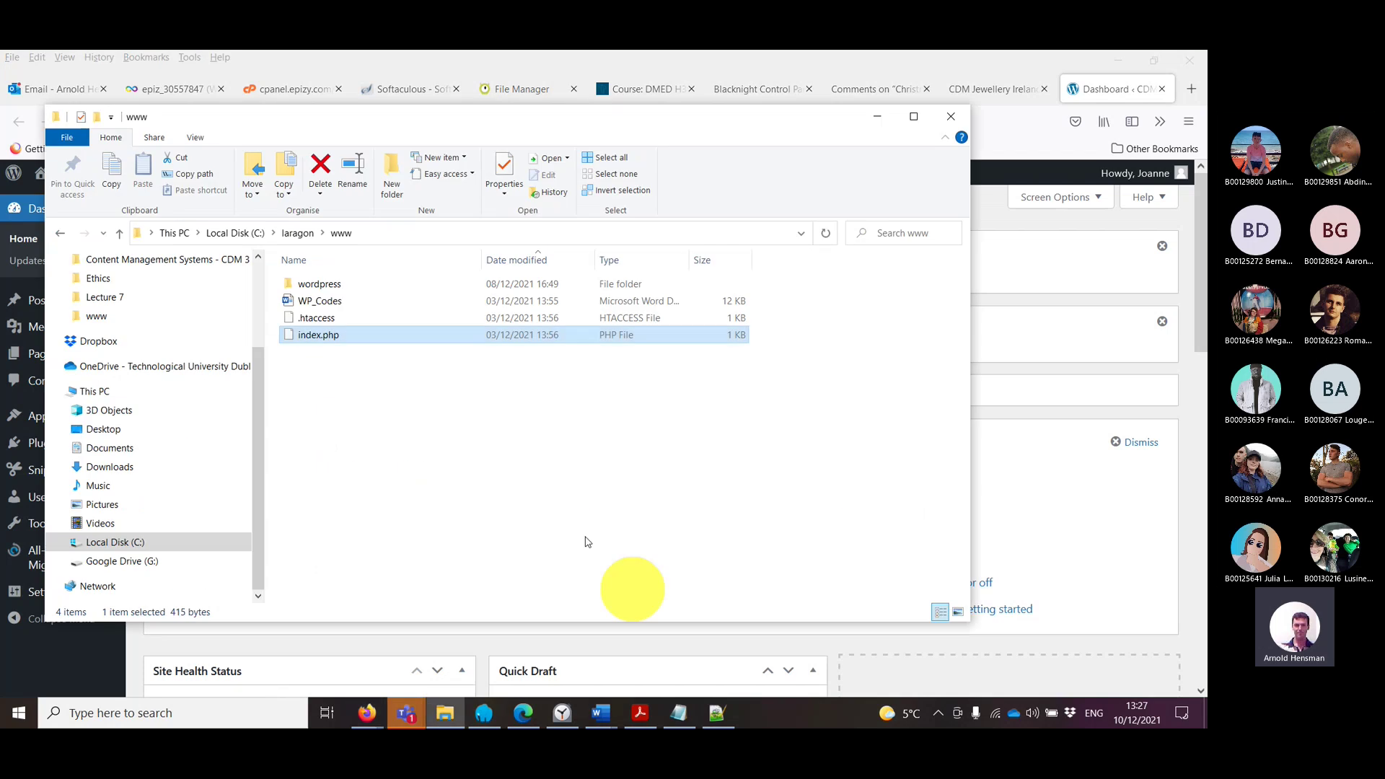
scroll(192, 358, up, 3)
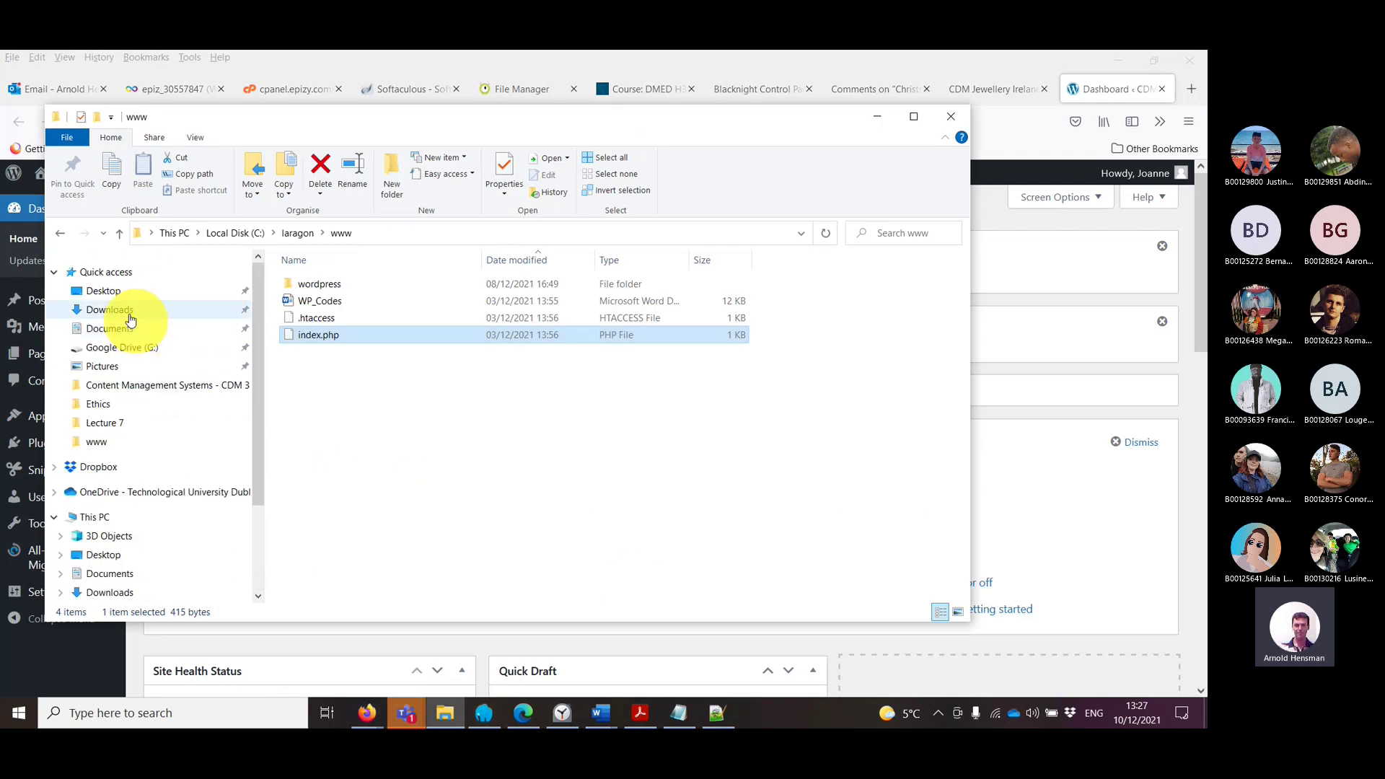
click(110, 310)
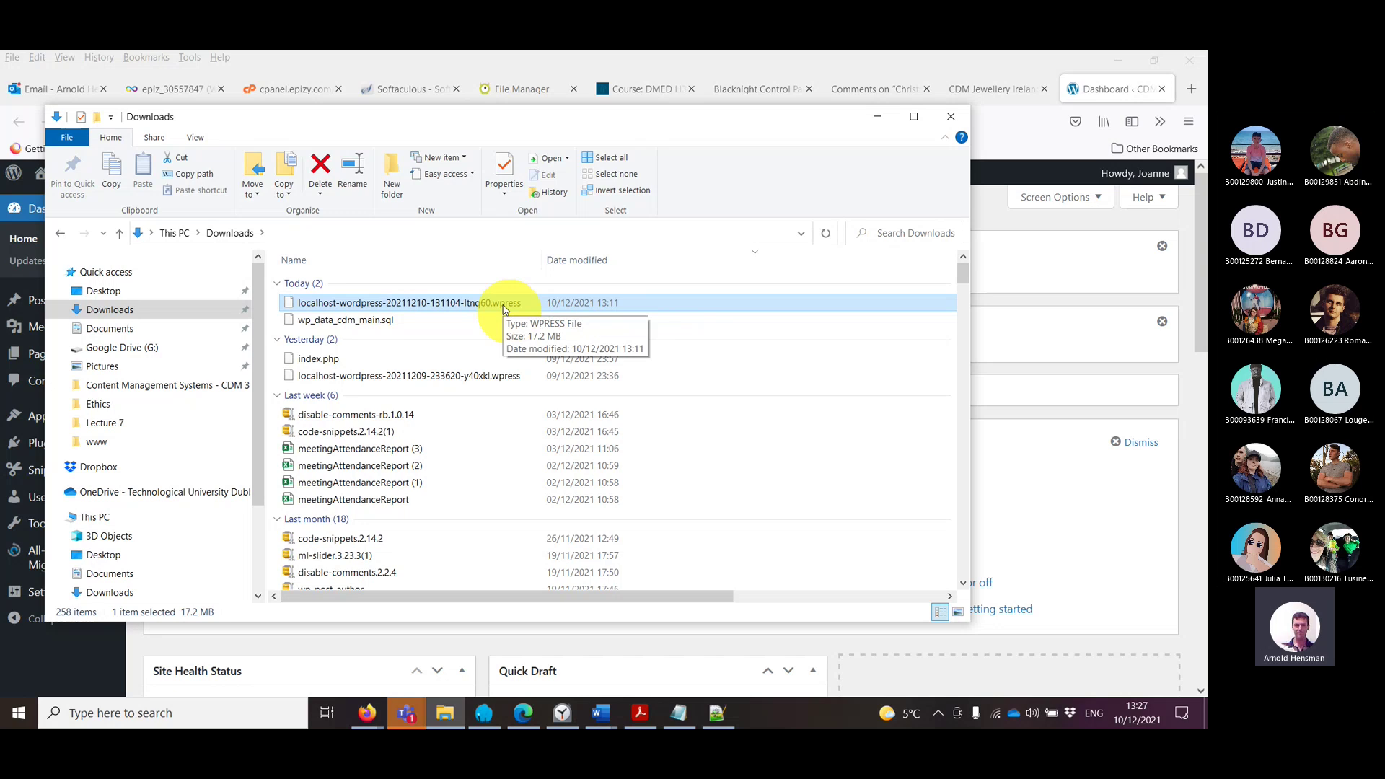
click(1008, 142)
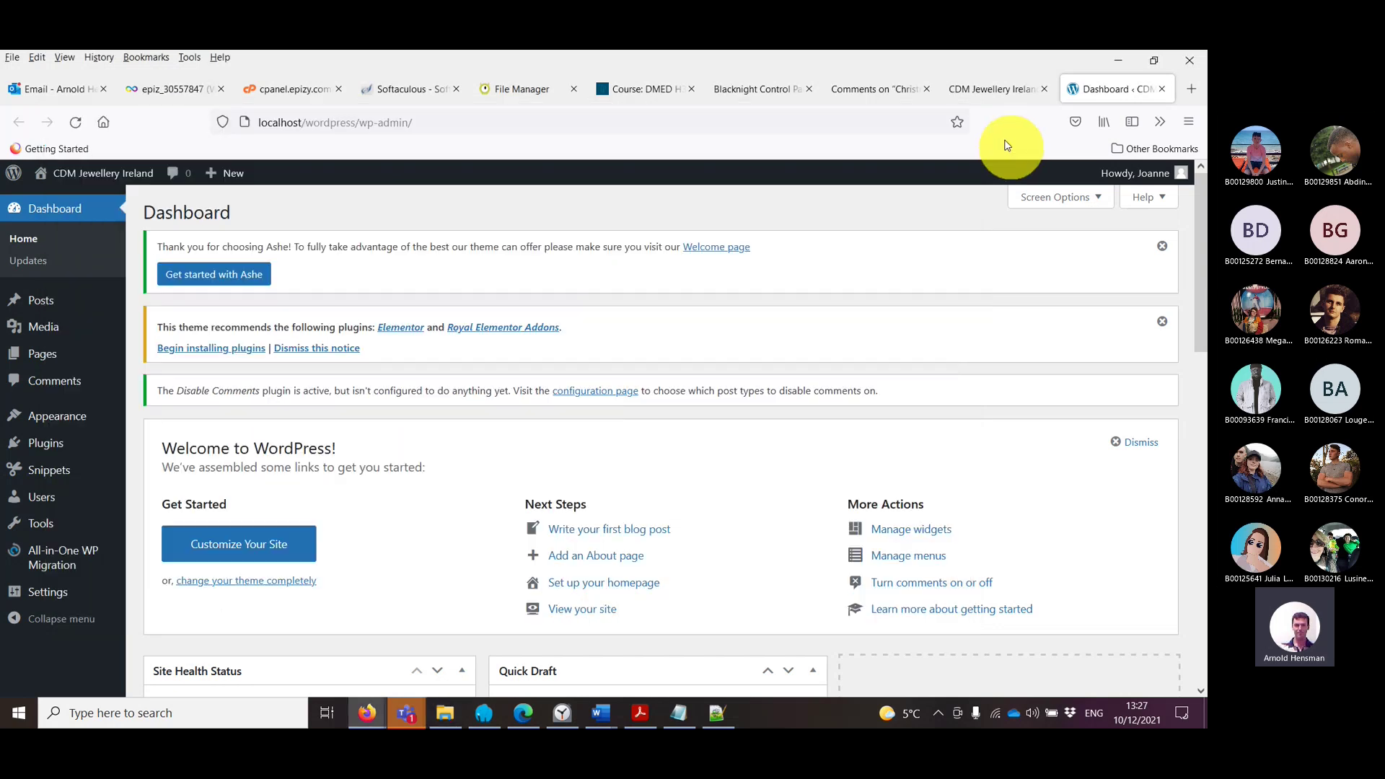
Step: Show the hosted site's Comments on Christmas Offers page after briefly checking the Blacknight file manager
click(884, 92)
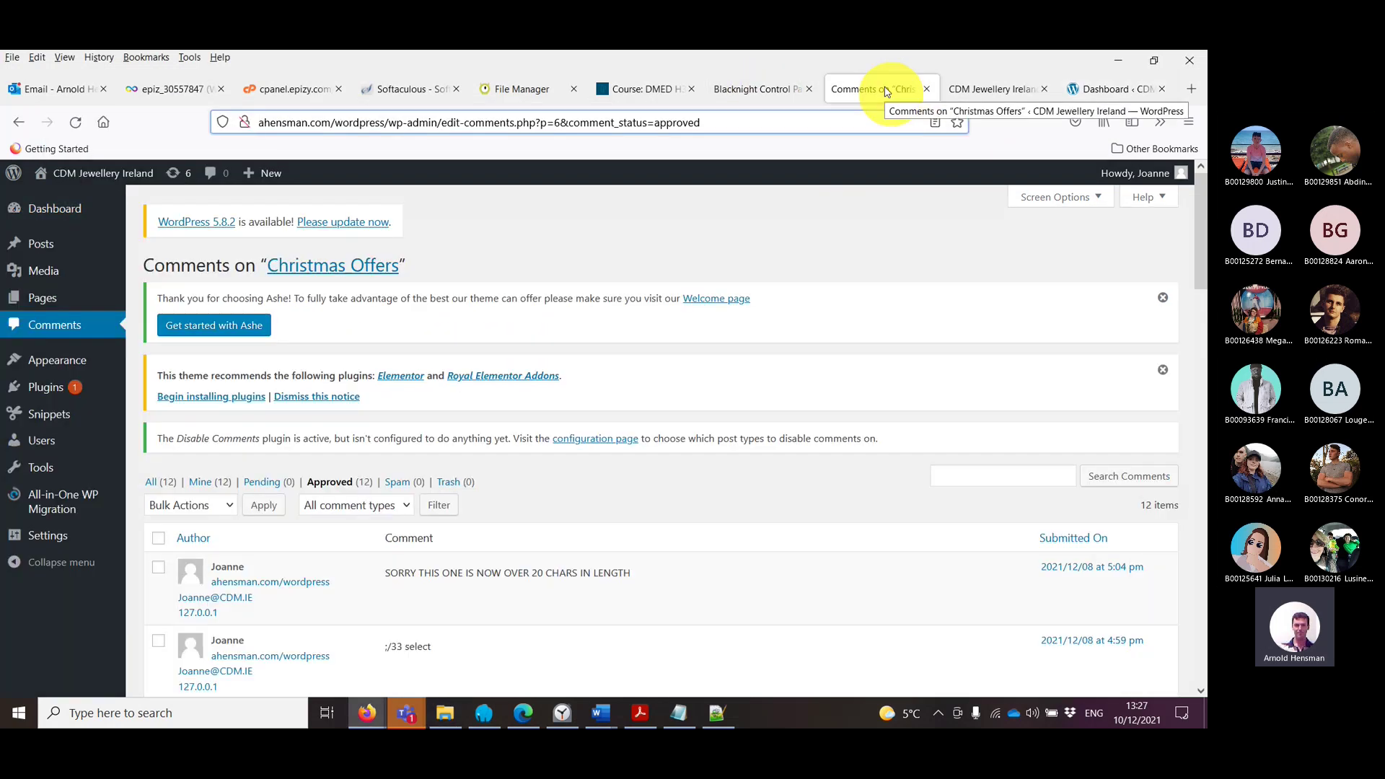
mouse_move(65, 501)
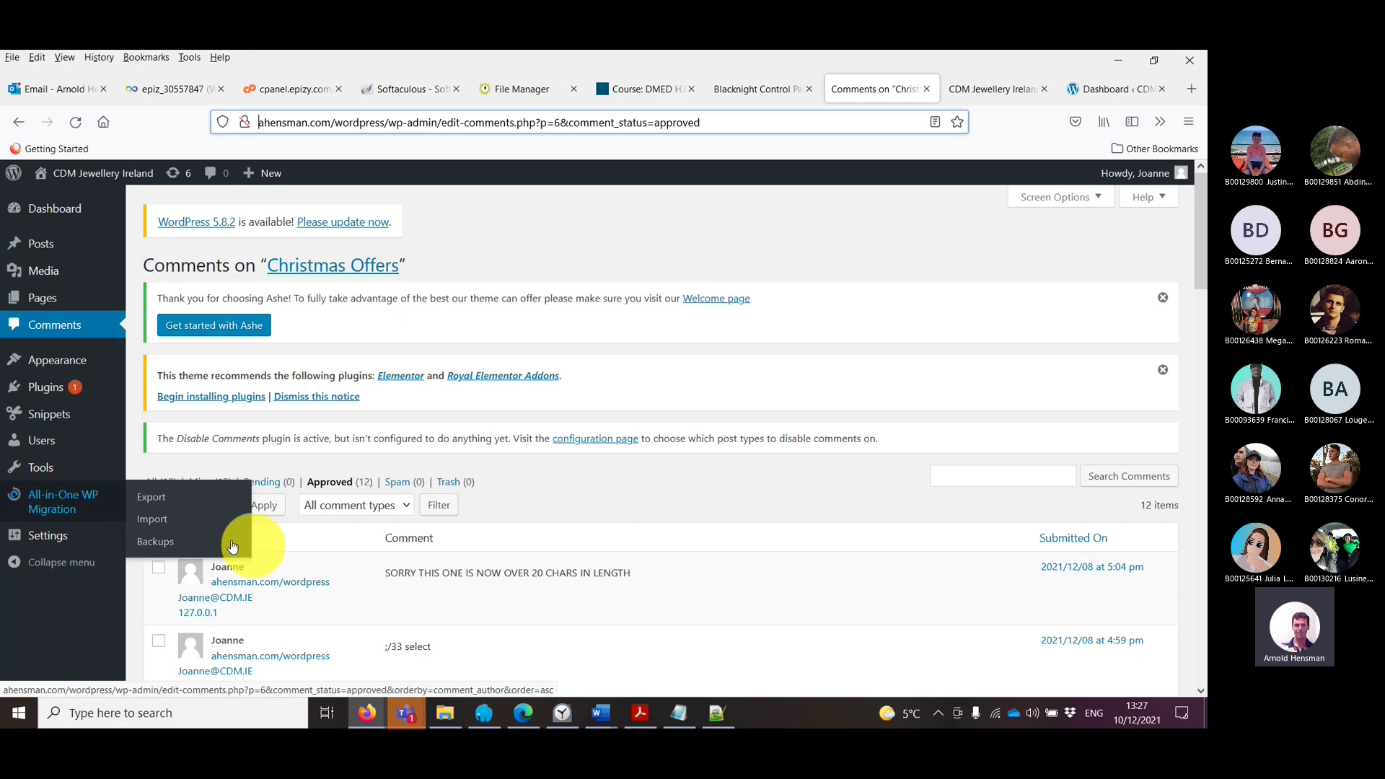
click(789, 91)
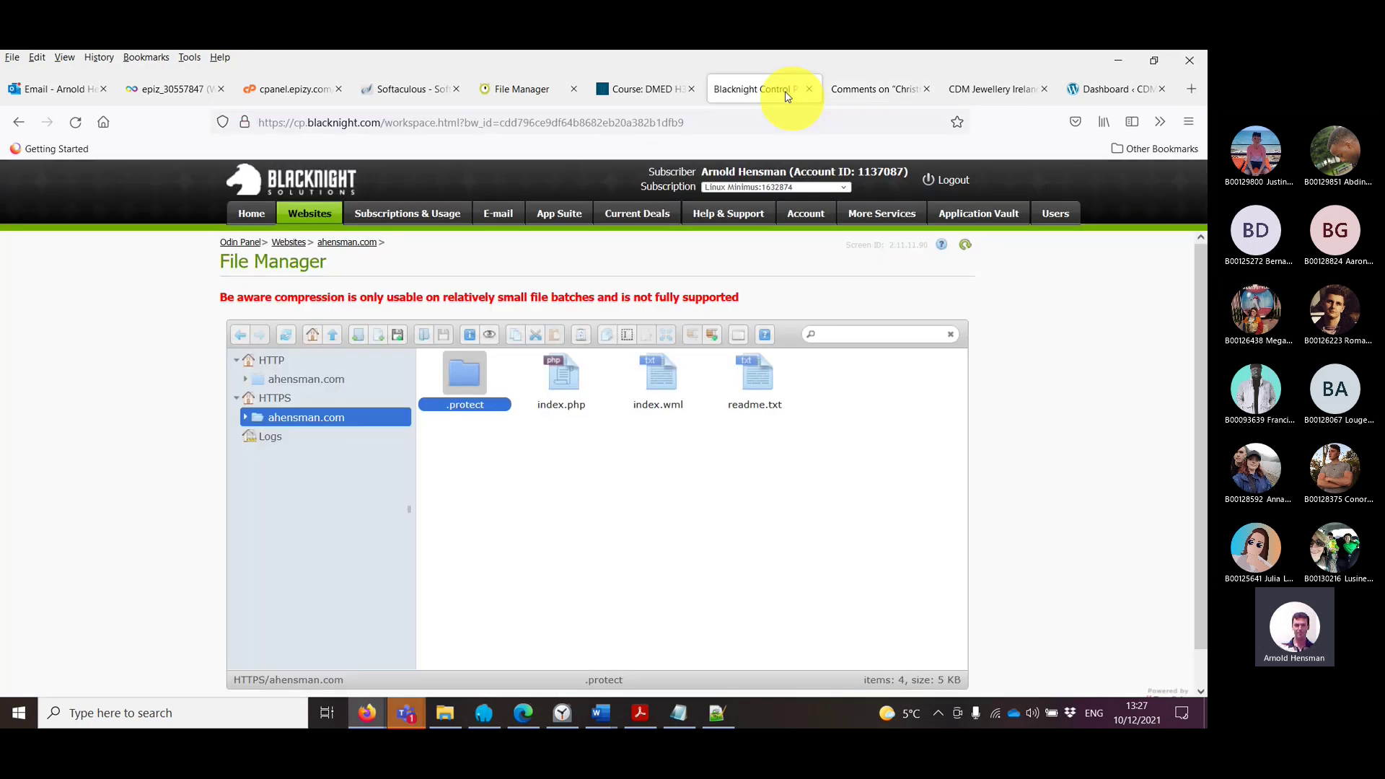
click(848, 91)
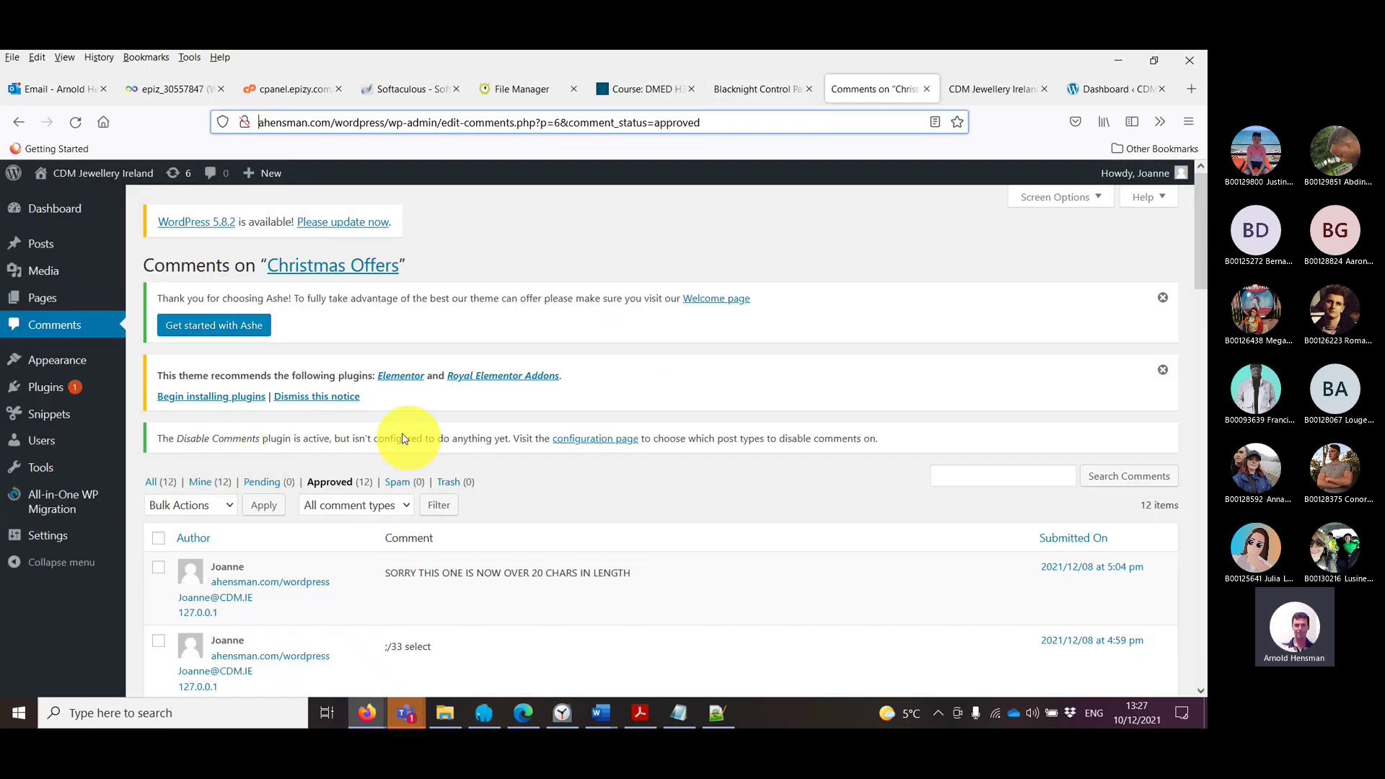
mouse_move(70, 507)
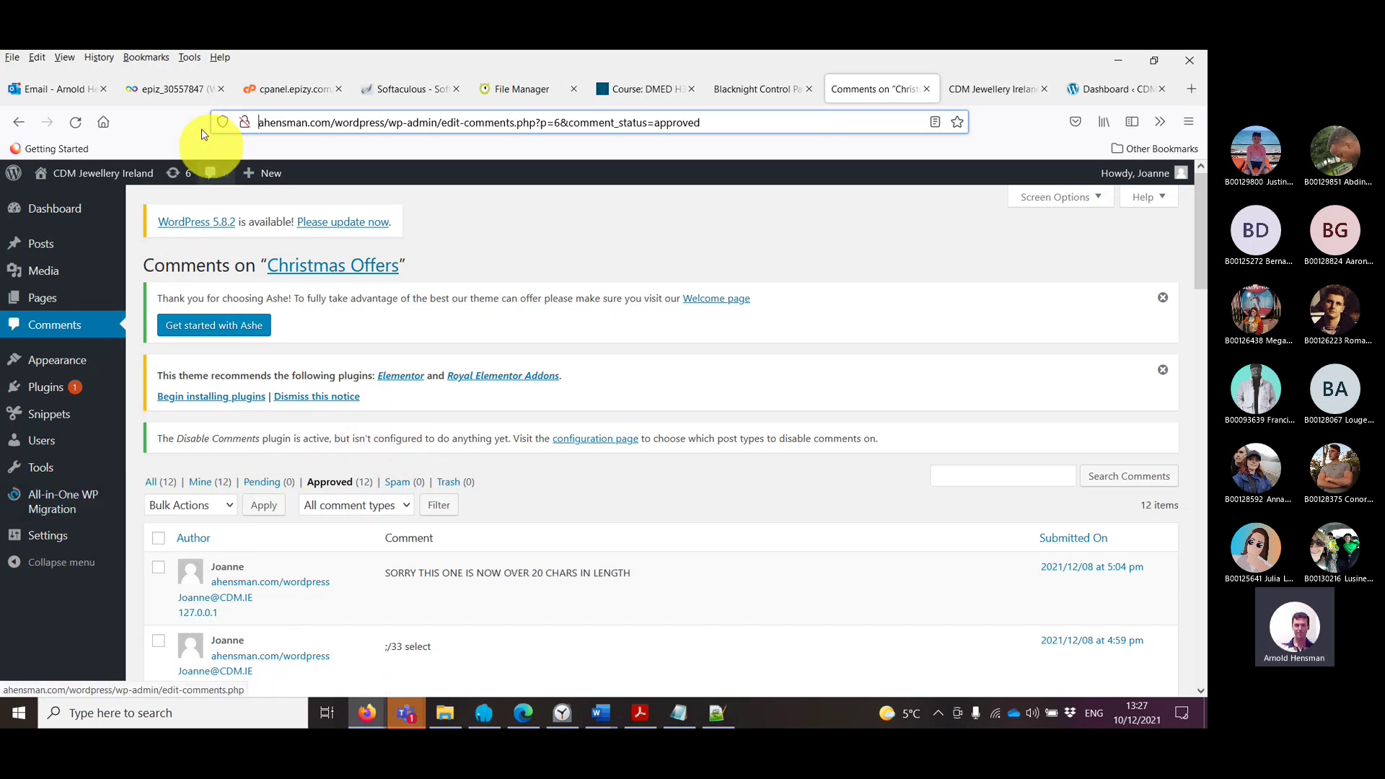
Step: Open the hosting control panel from the InfinityFree account page
click(175, 92)
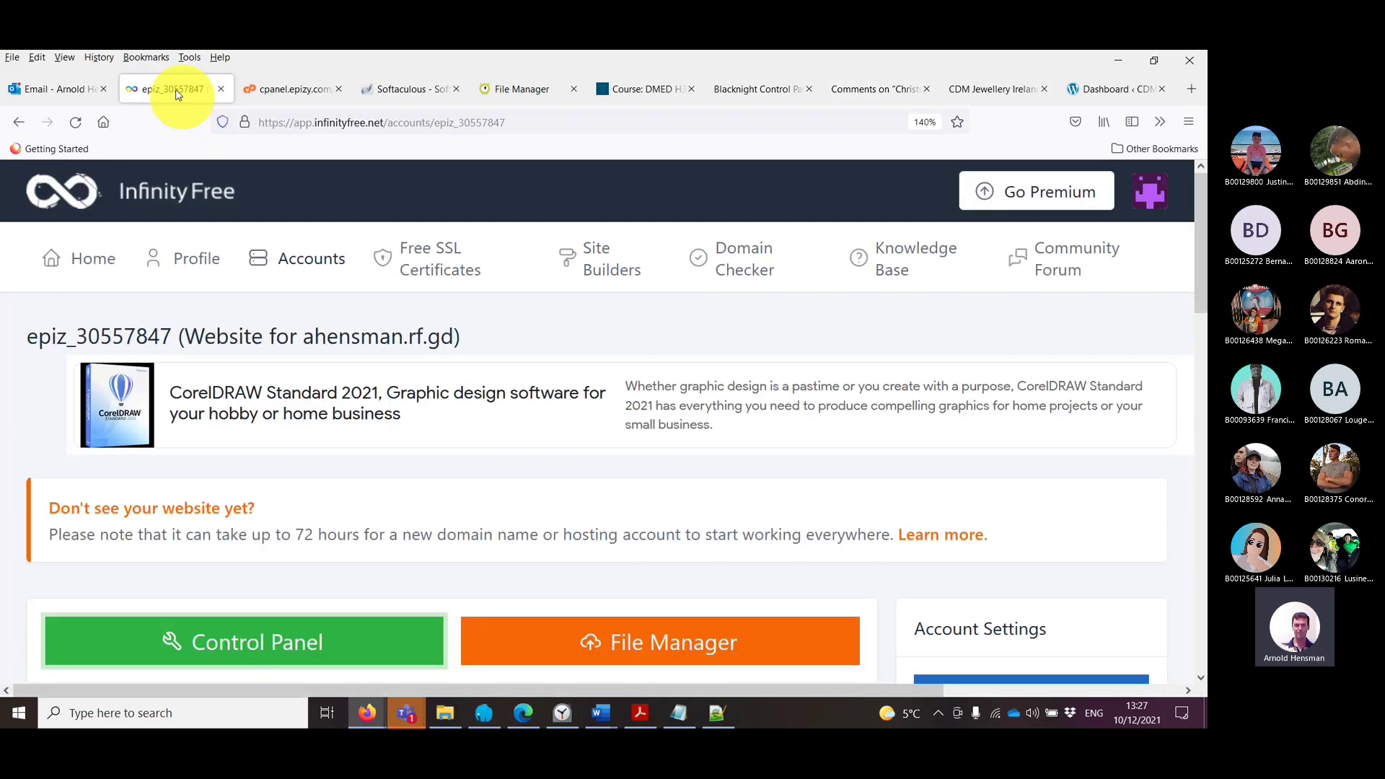
scroll(374, 393, down, 5)
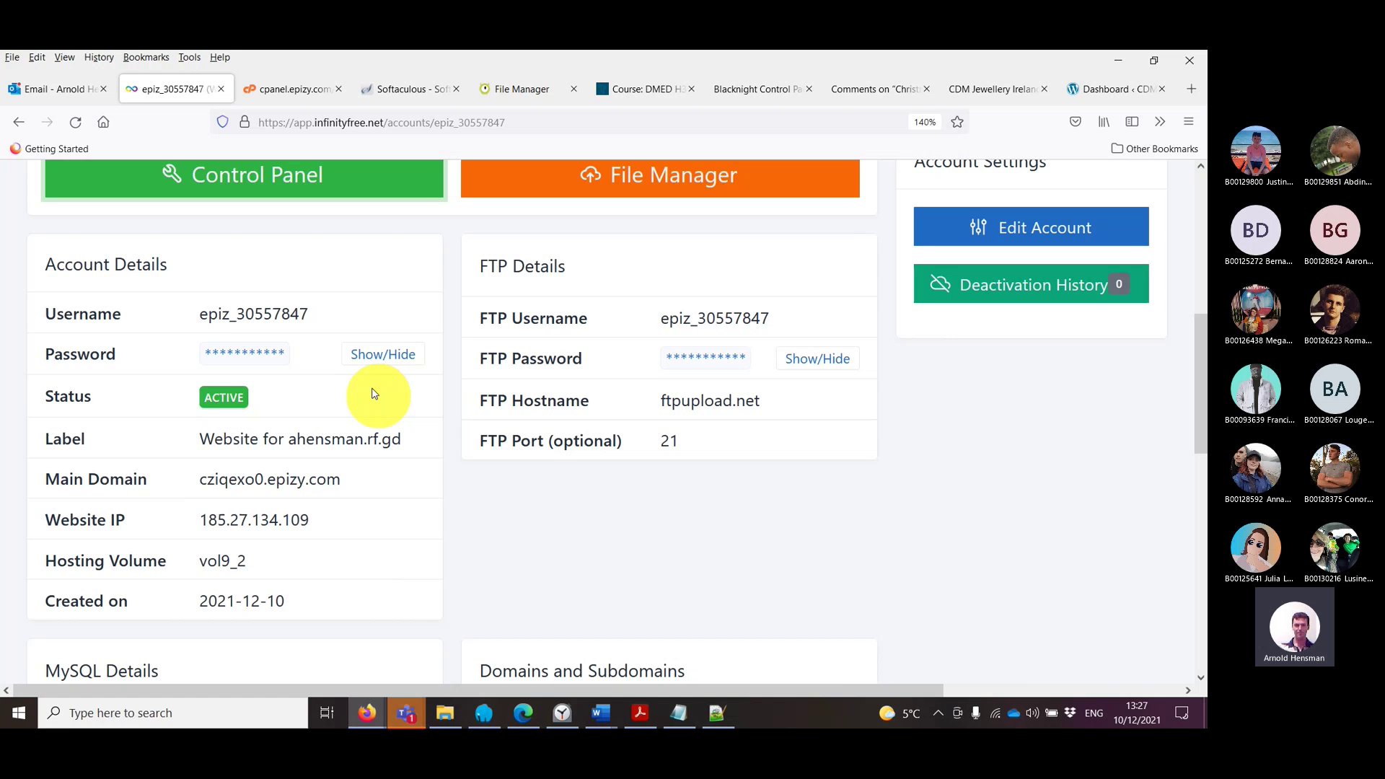
scroll(374, 393, up, 5)
click(362, 638)
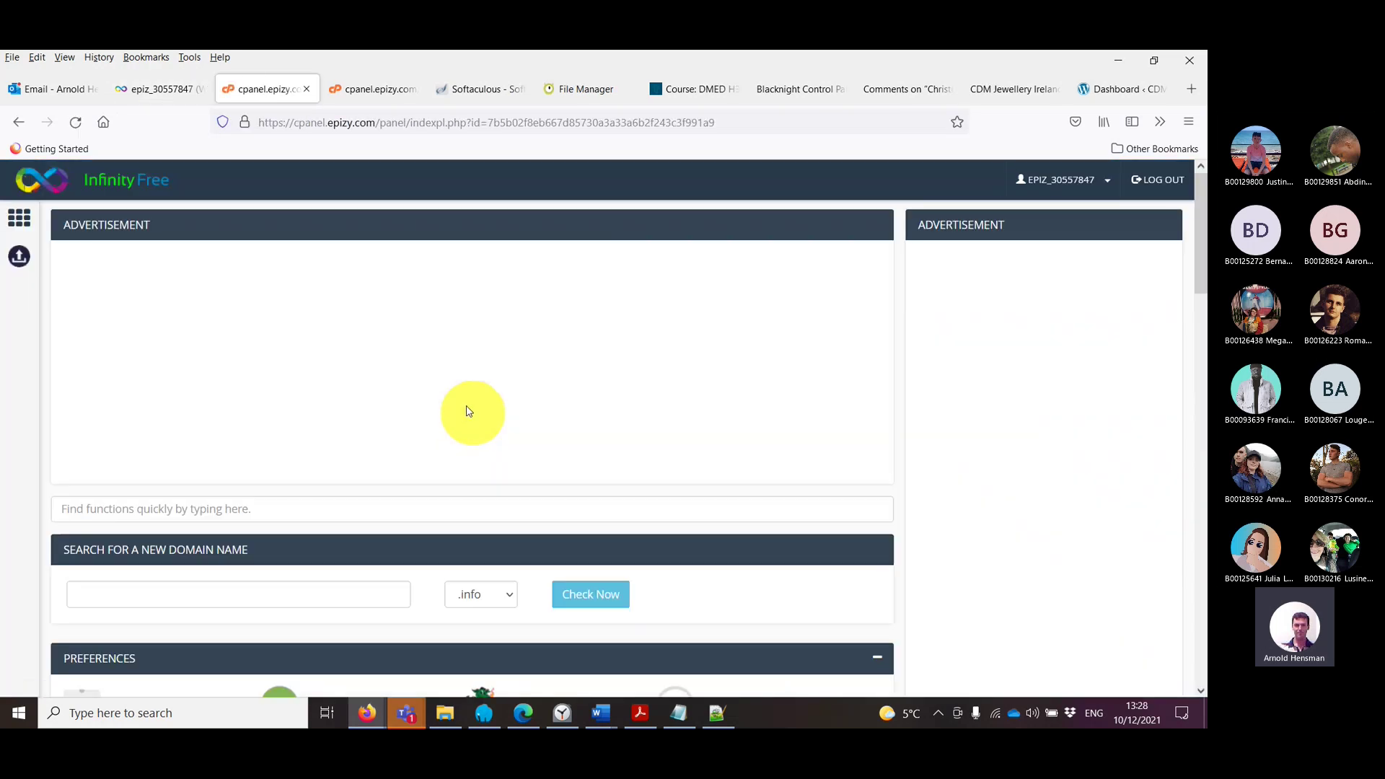
Step: Launch the Softaculous Apps Installer from the control panel's Software section
scroll(467, 411, down, 5)
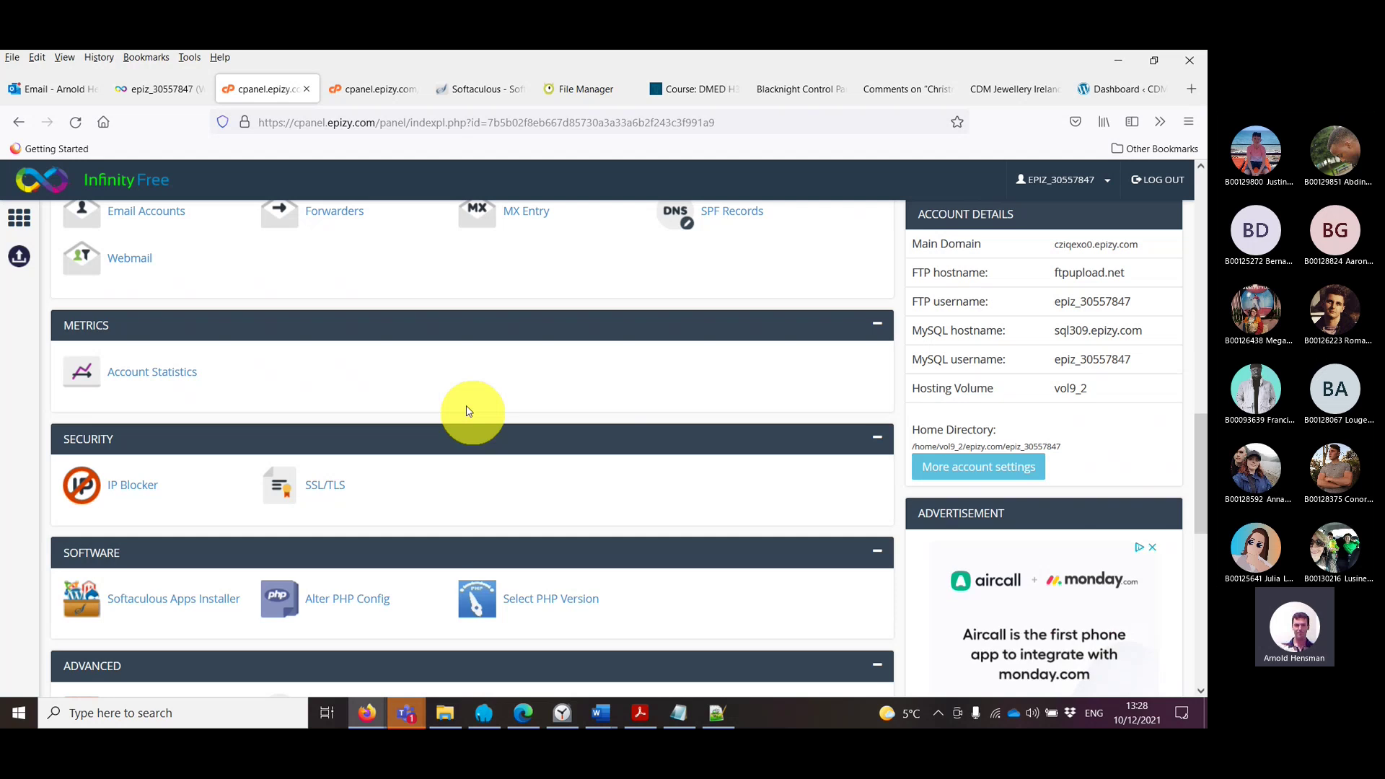
scroll(466, 411, down, 7)
scroll(468, 412, up, 5)
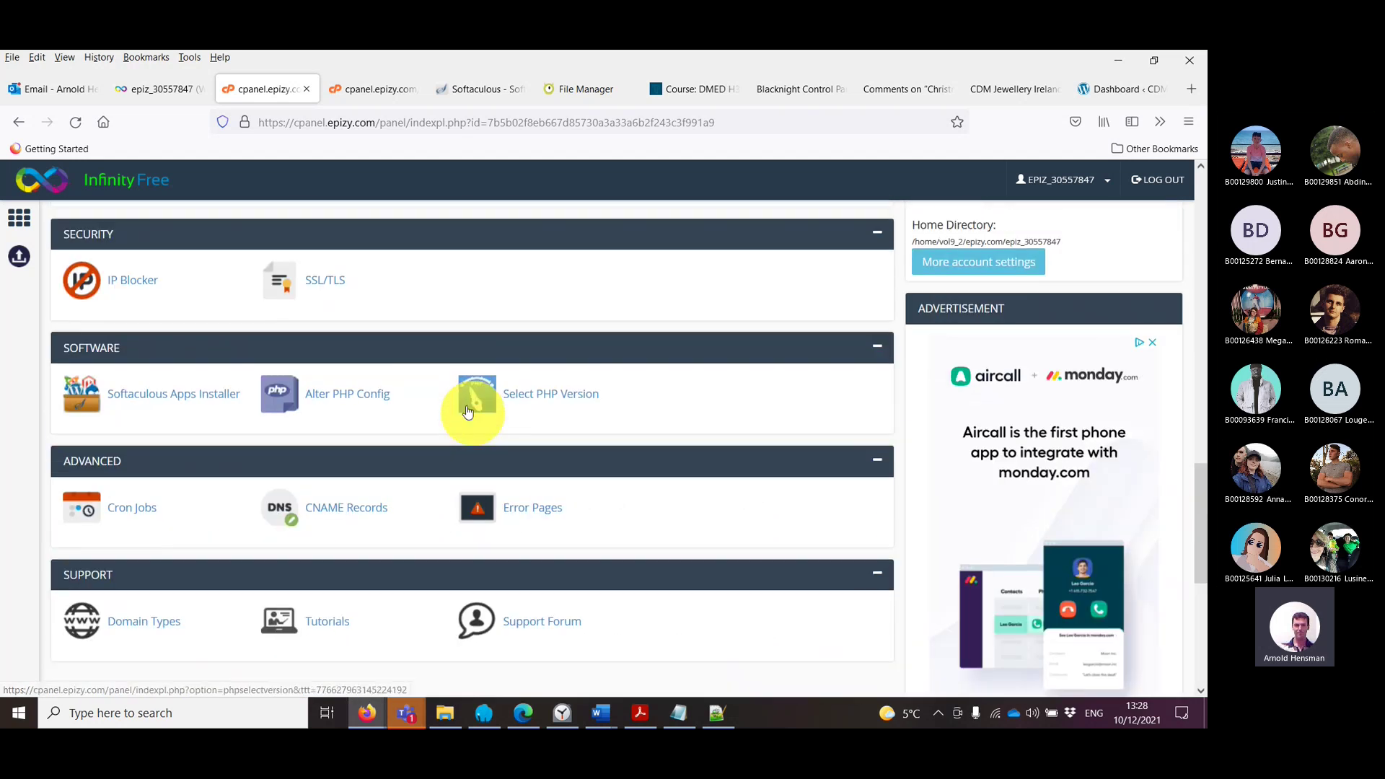
click(175, 402)
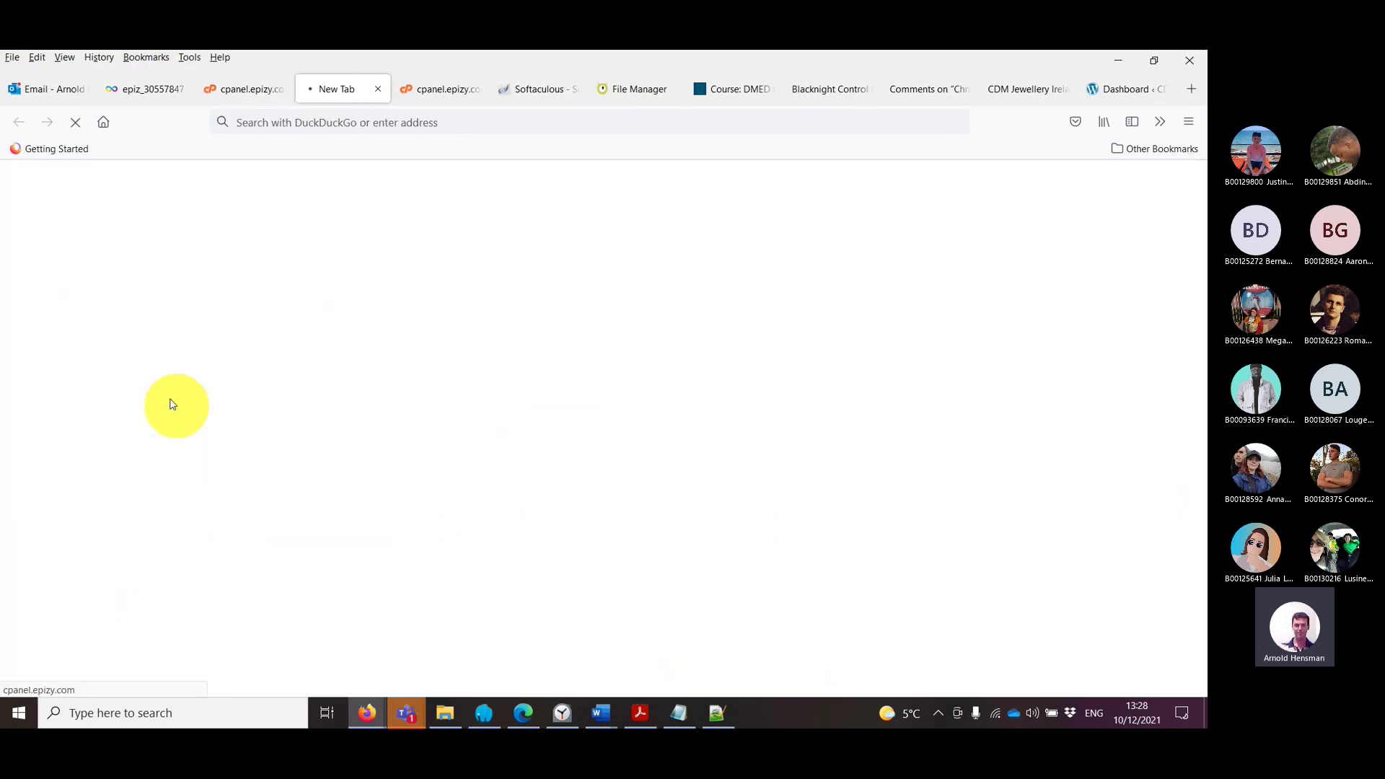
Step: View the WordPress 5.8.2 installation details, then return to the Softaculous installations list
mouse_move(494, 537)
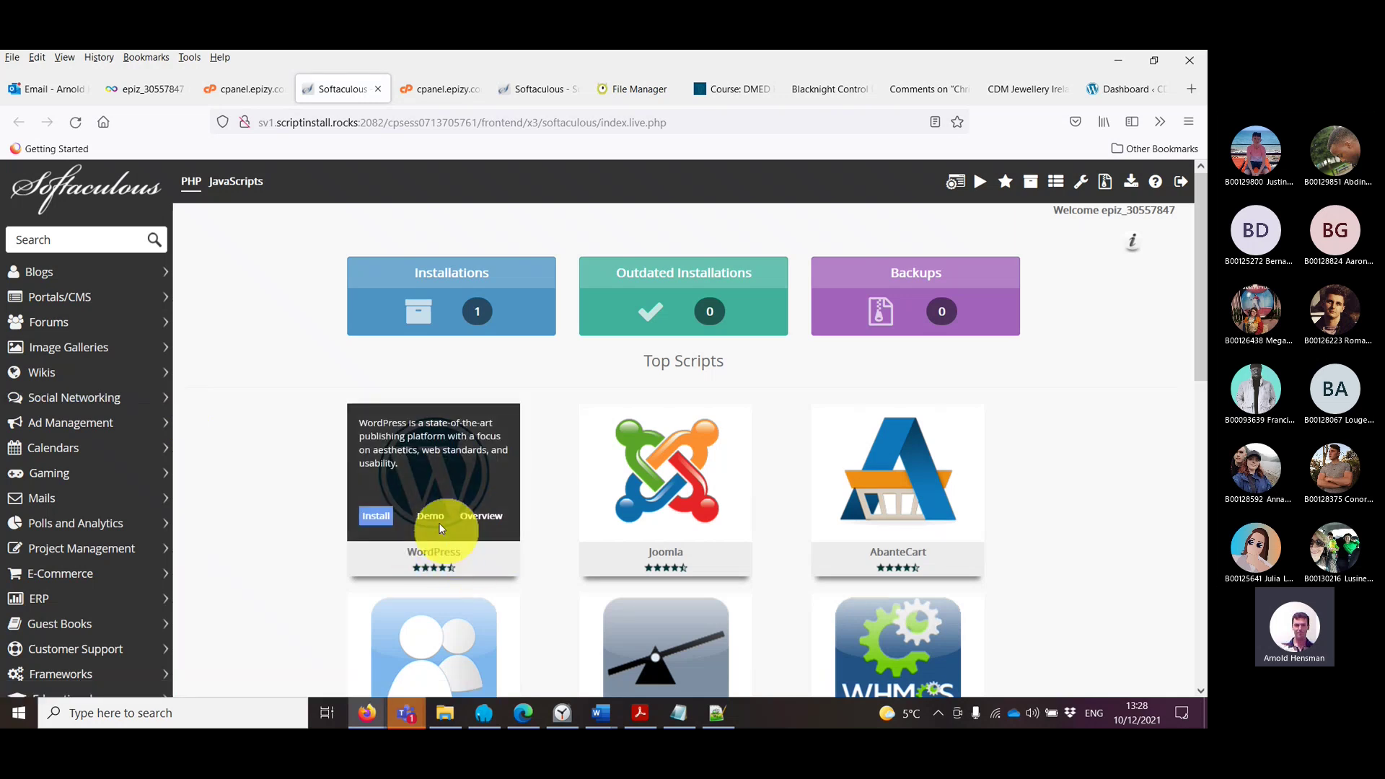
scroll(478, 541, down, 3)
scroll(478, 541, up, 3)
click(482, 314)
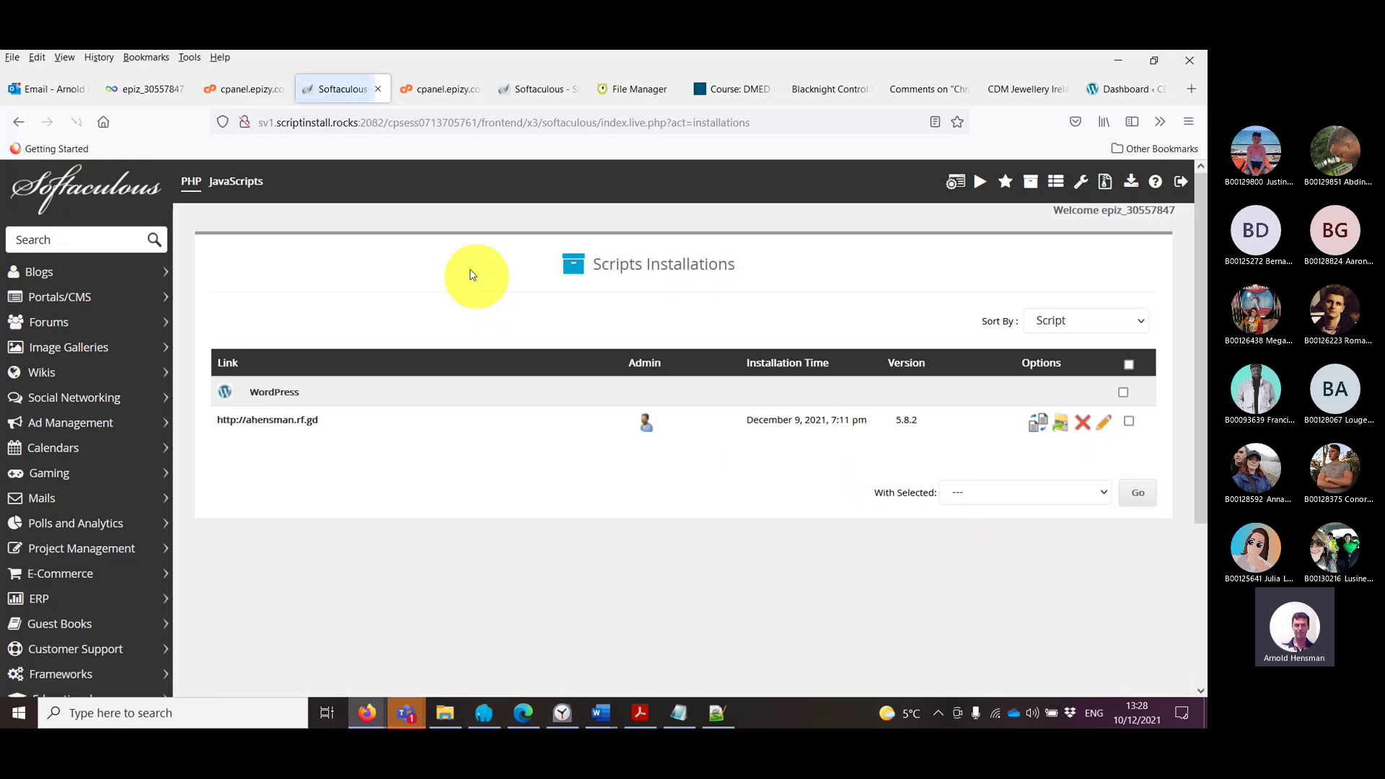
click(279, 397)
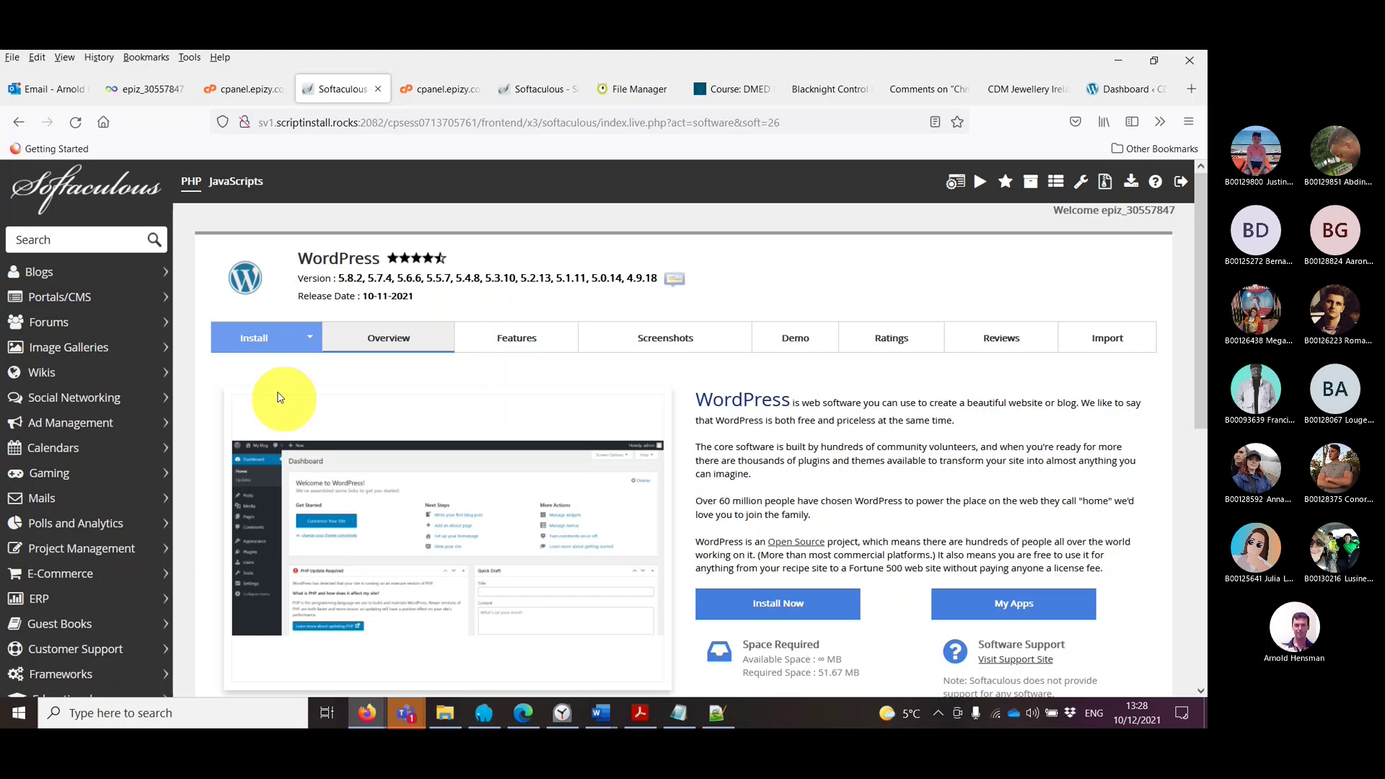
click(20, 122)
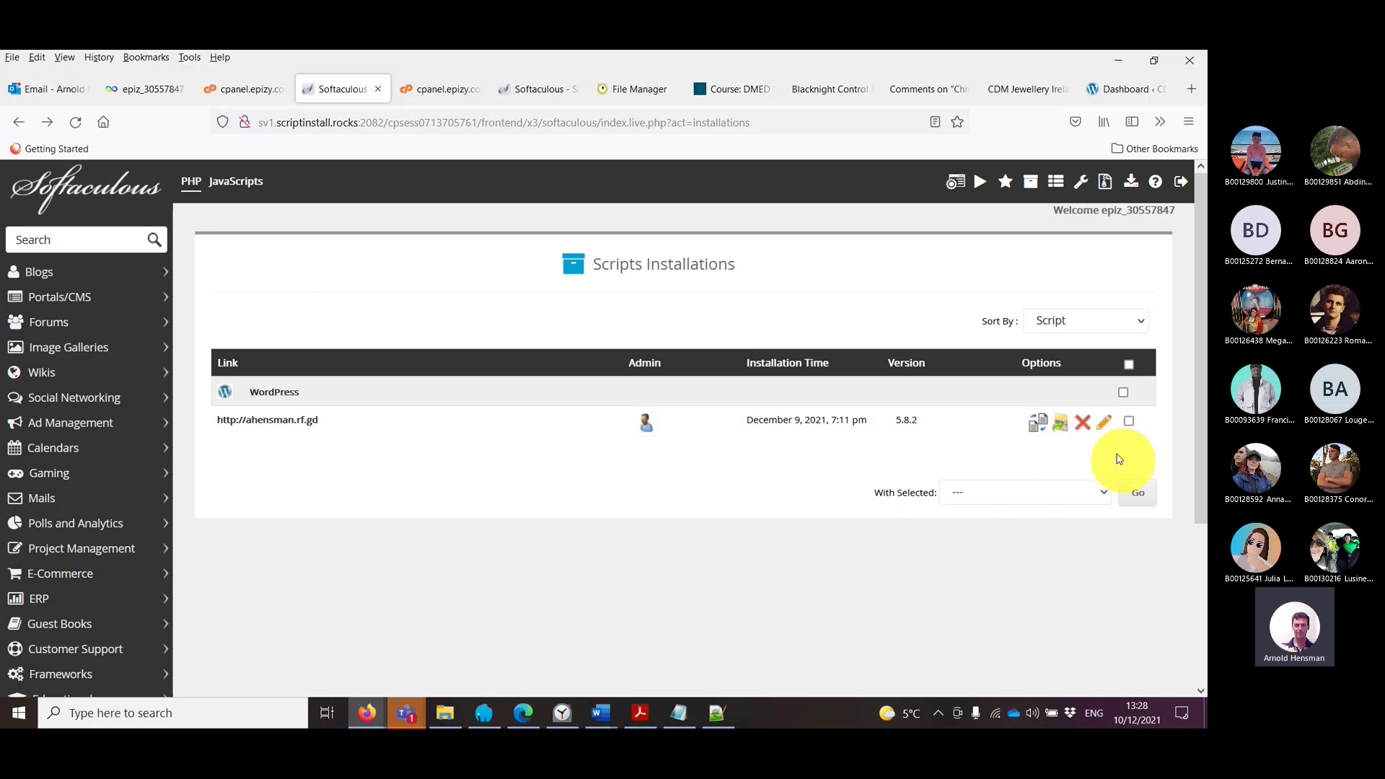
click(524, 714)
Step: Load the My Blog site's /wp-admin login page in Edge
click(137, 62)
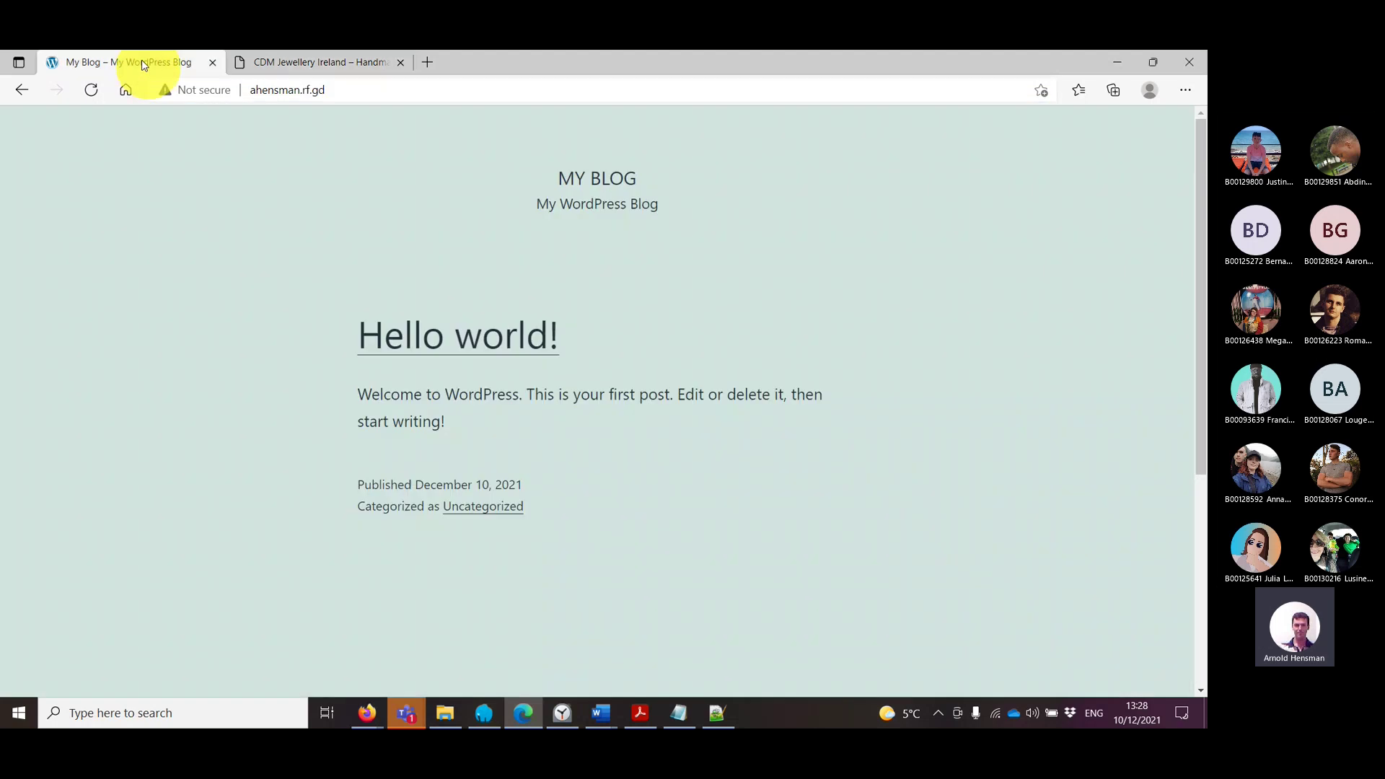
click(330, 91)
click(335, 91)
text(/wp-admin)
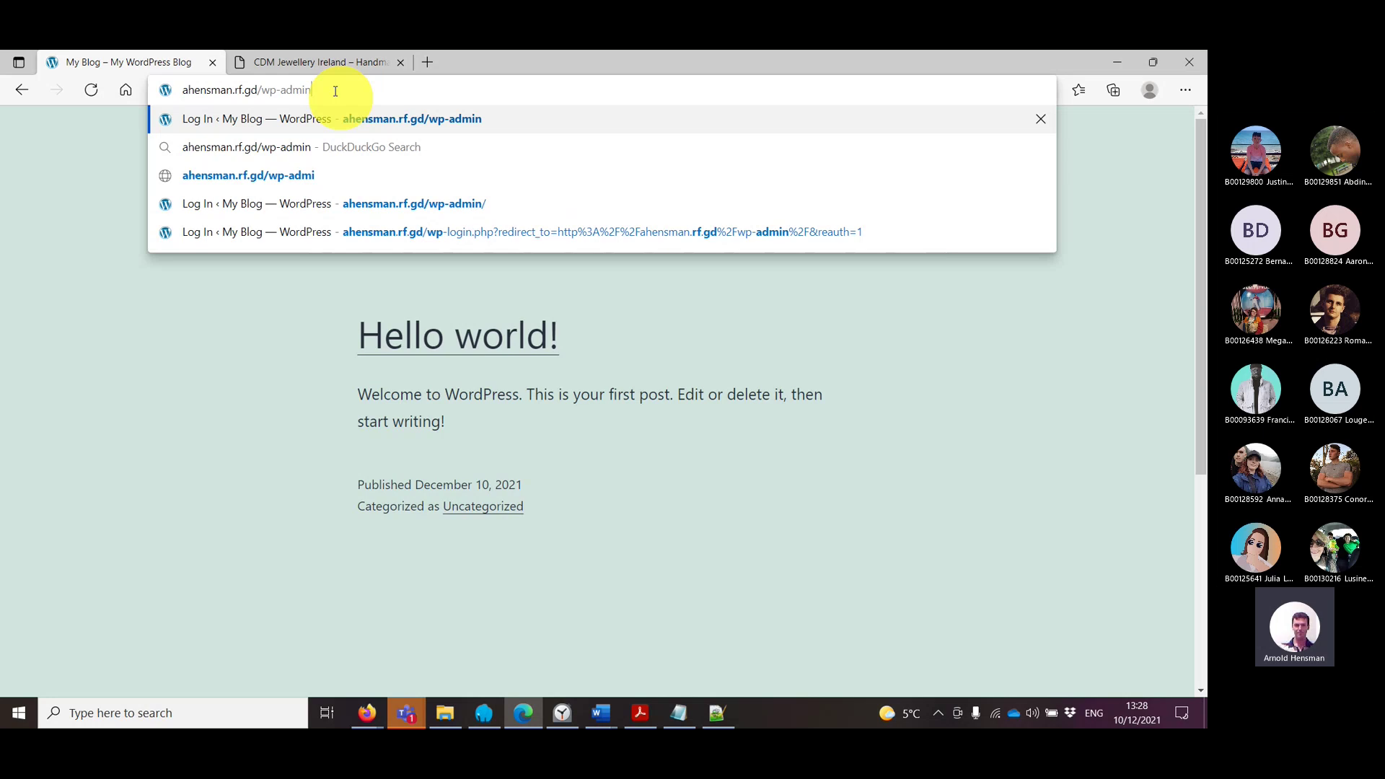
key(Return)
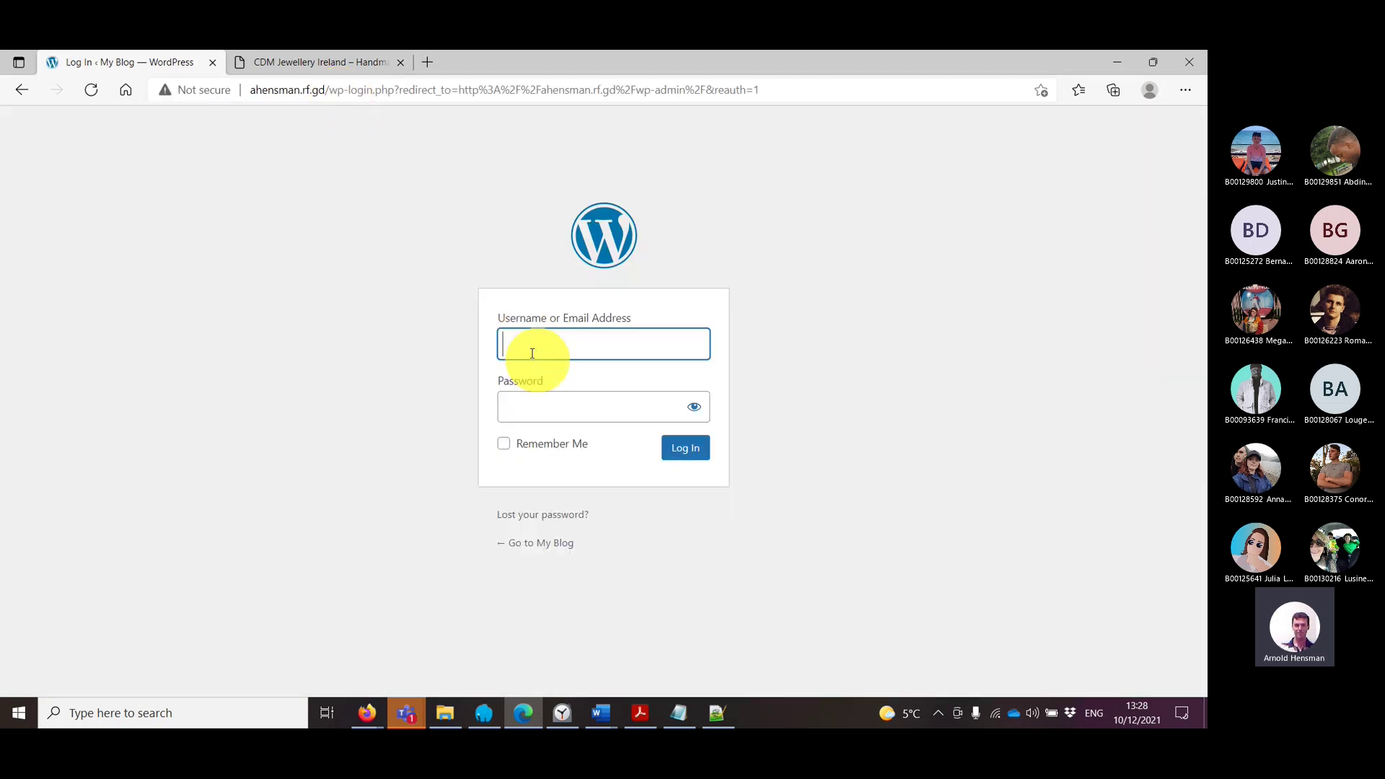
Step: Select the saved InfinityFree admin password in the Notepad credentials file
click(680, 717)
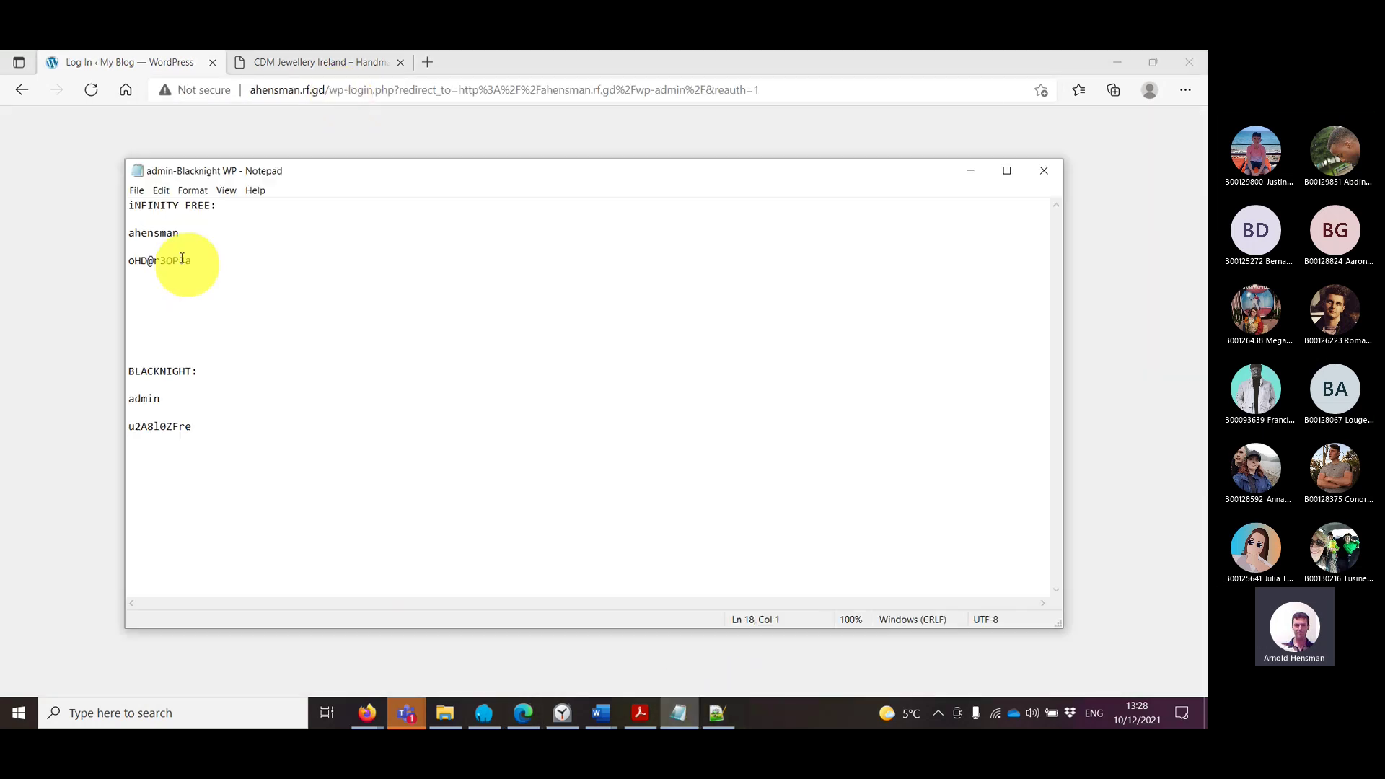
click(159, 232)
drag(216, 271, 66, 264)
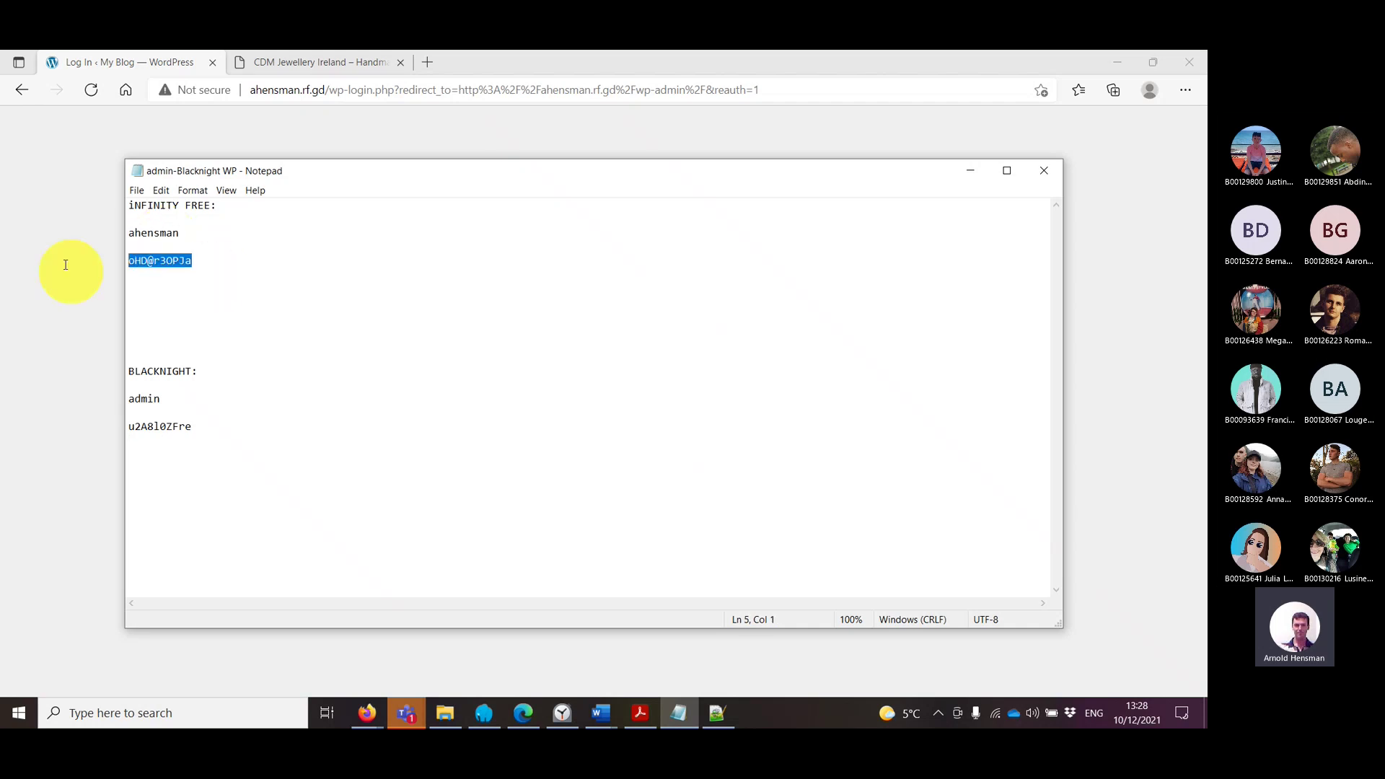
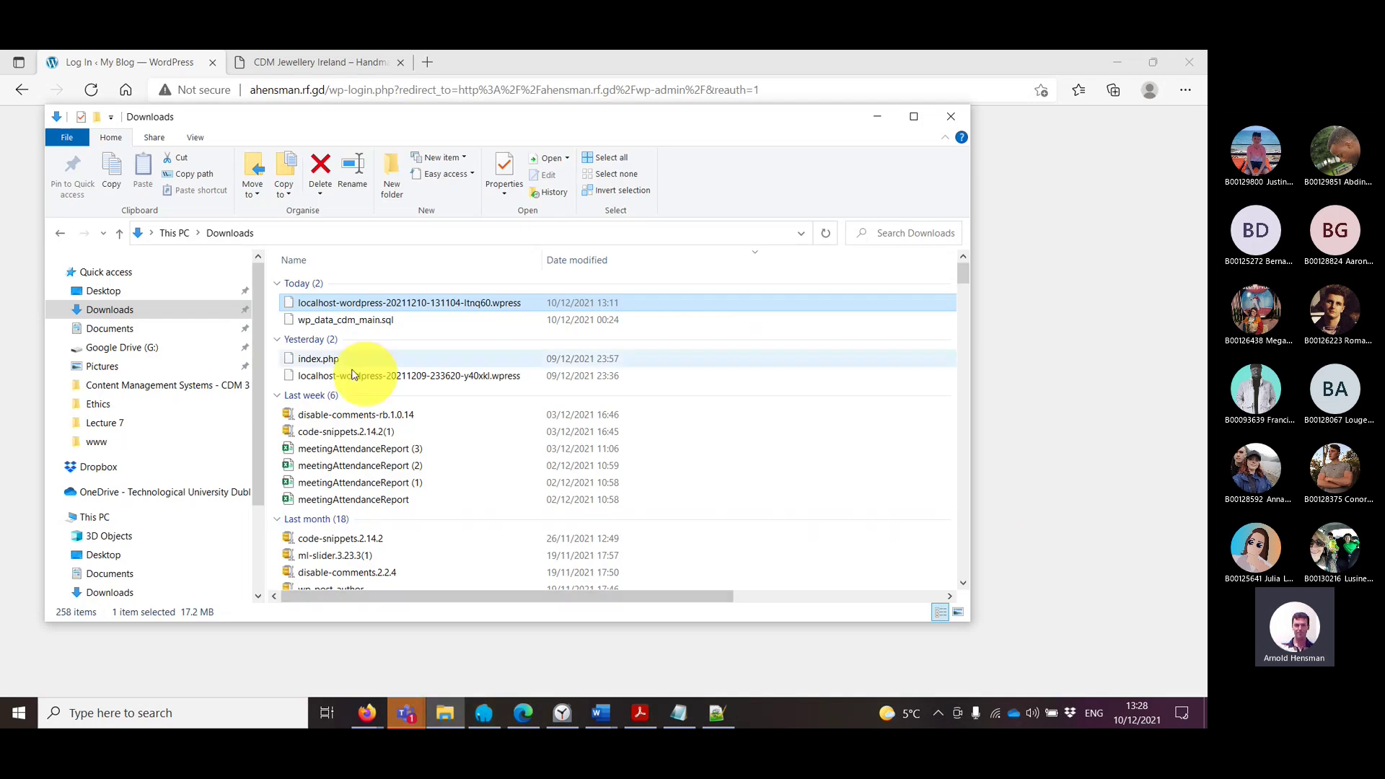
Step: Browse the Documents folder, then bring forward Firefox's Softaculous page listing the WordPress 5.8.2 installation
click(112, 573)
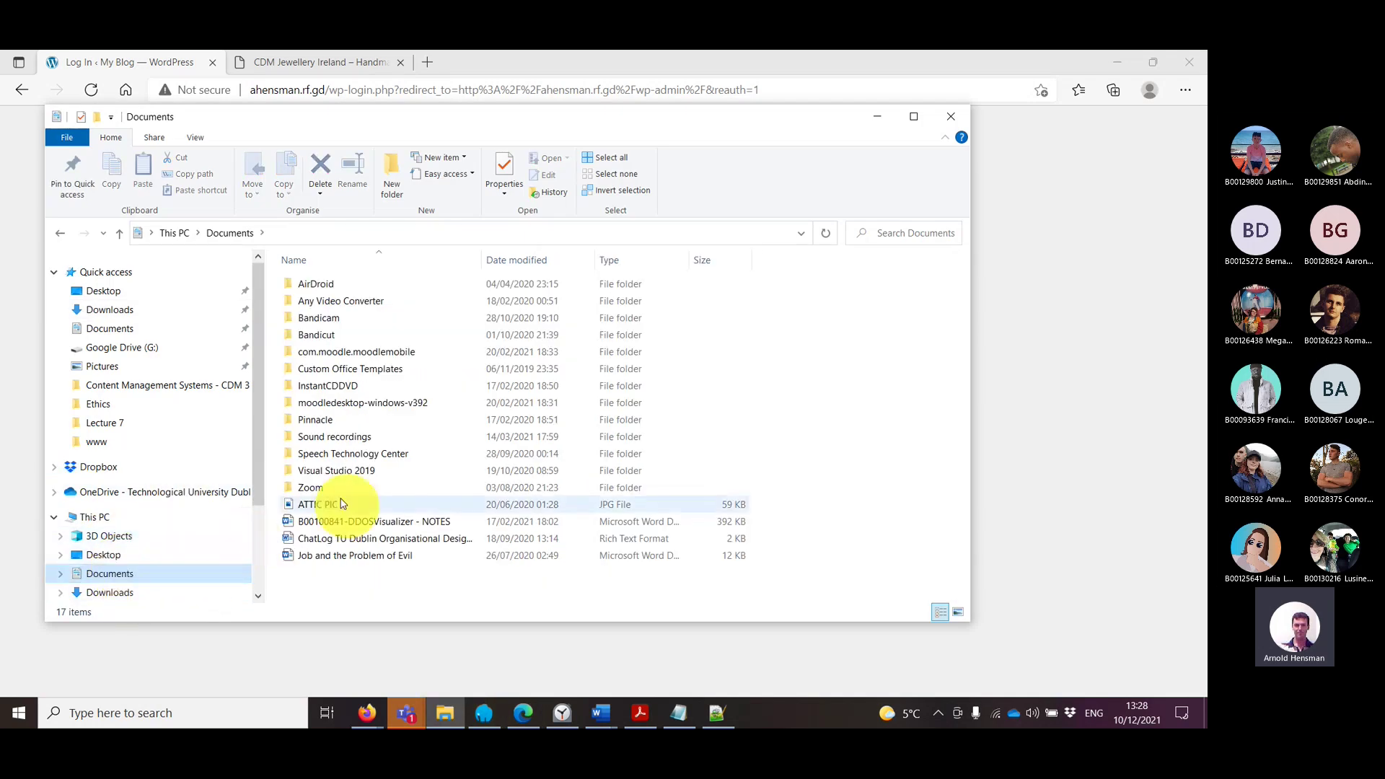
click(409, 714)
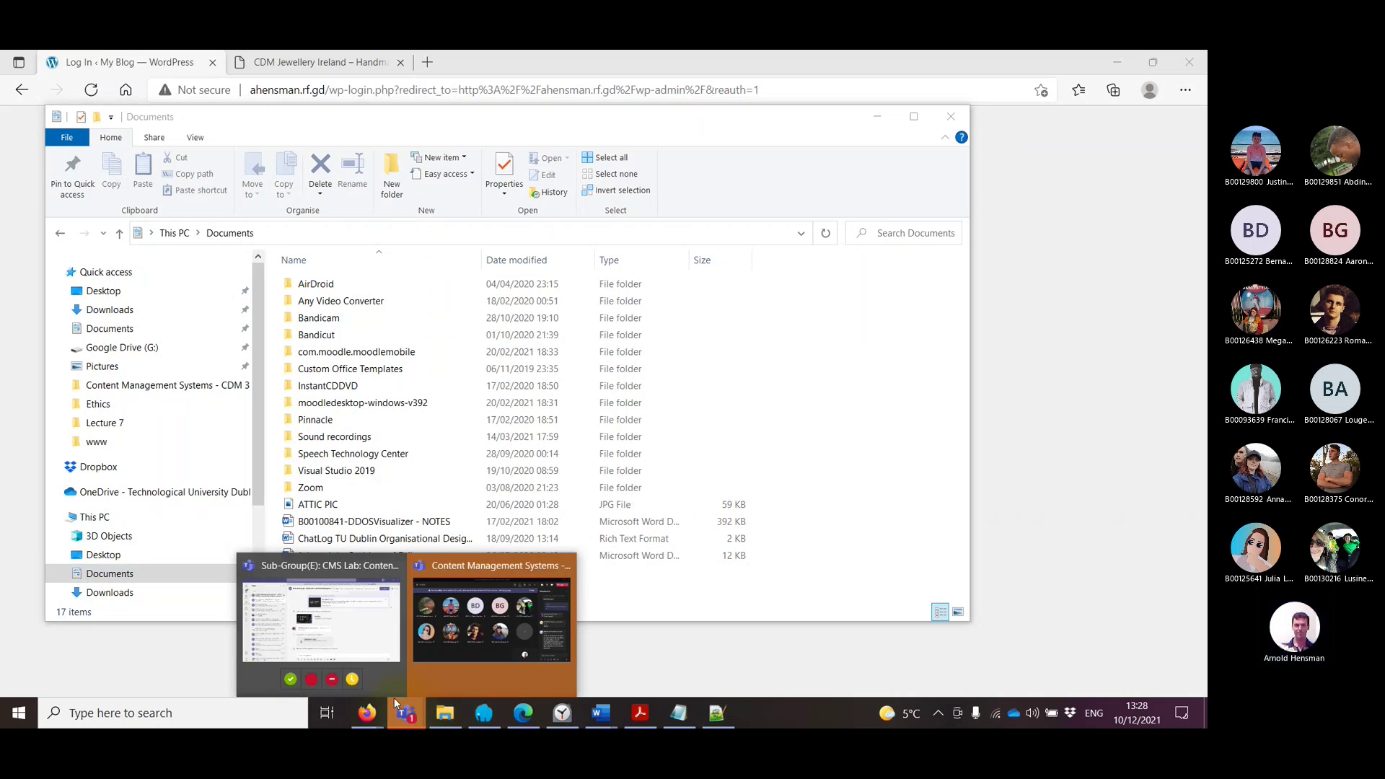
click(524, 714)
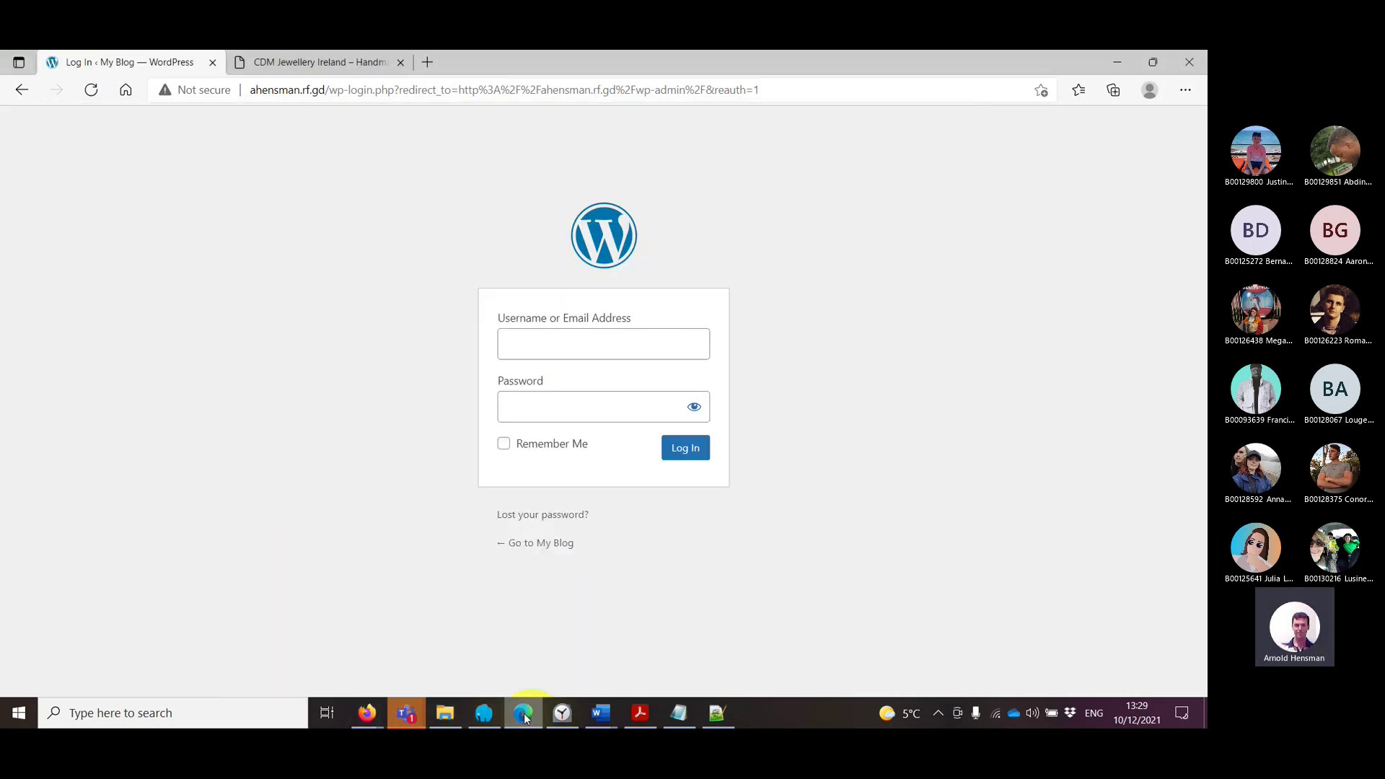
click(367, 713)
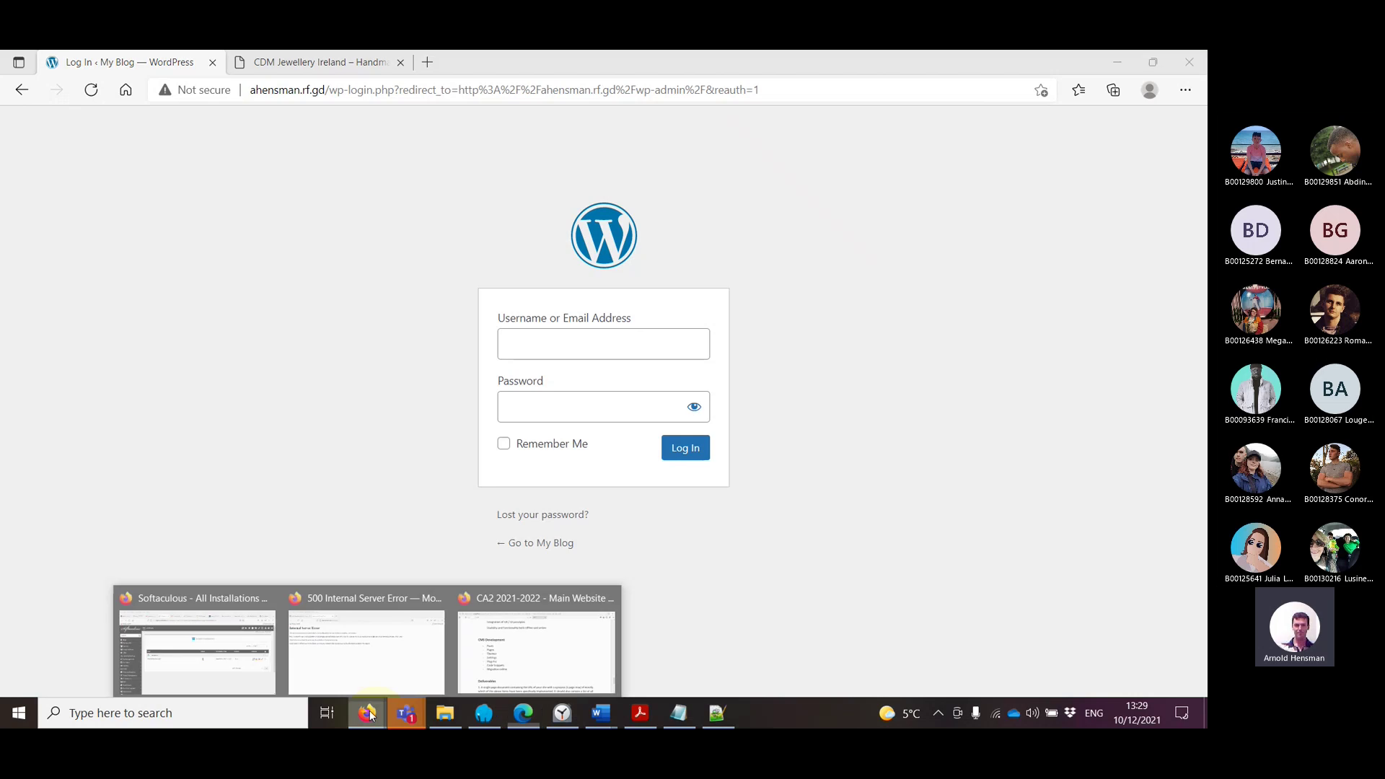
click(232, 677)
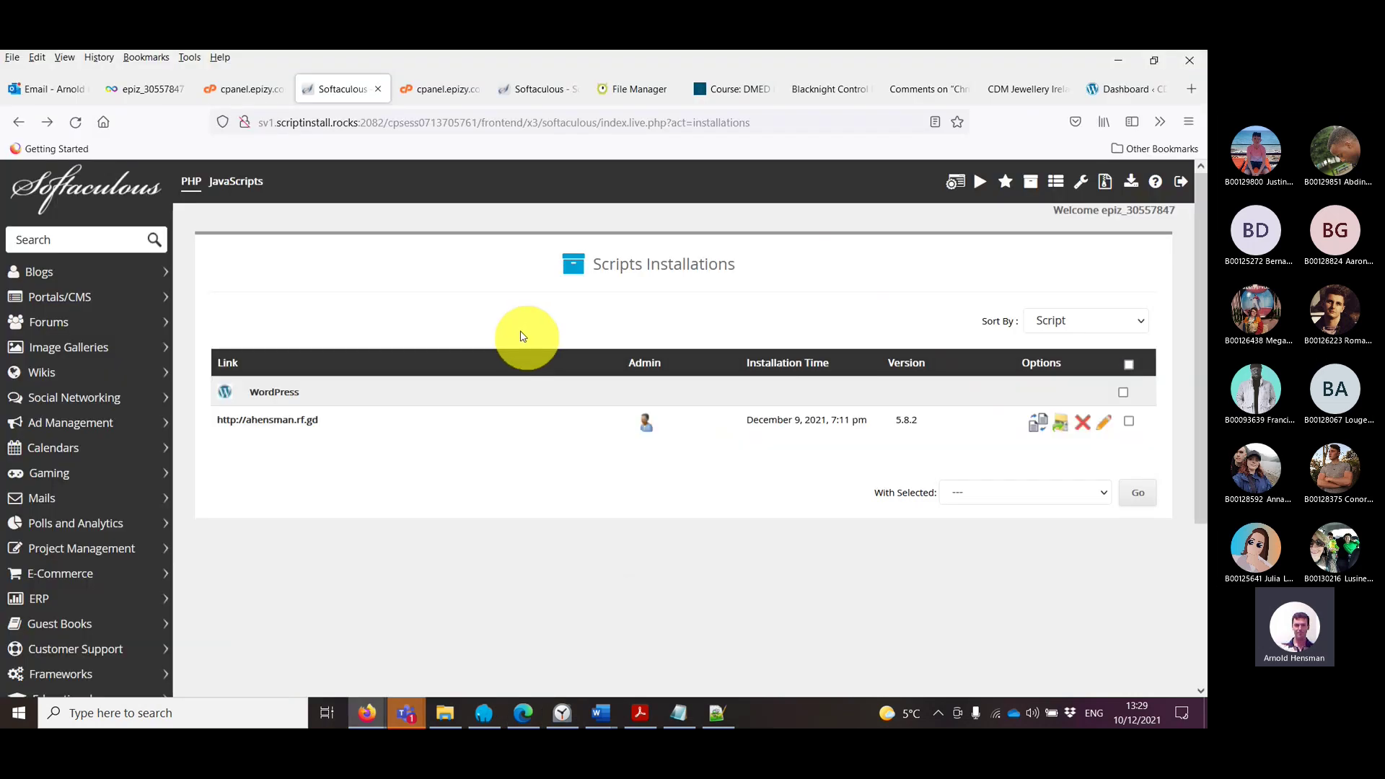
Step: Look through the InfinityFree control panel, Blacknight File Manager and WordPress comments tabs
click(247, 88)
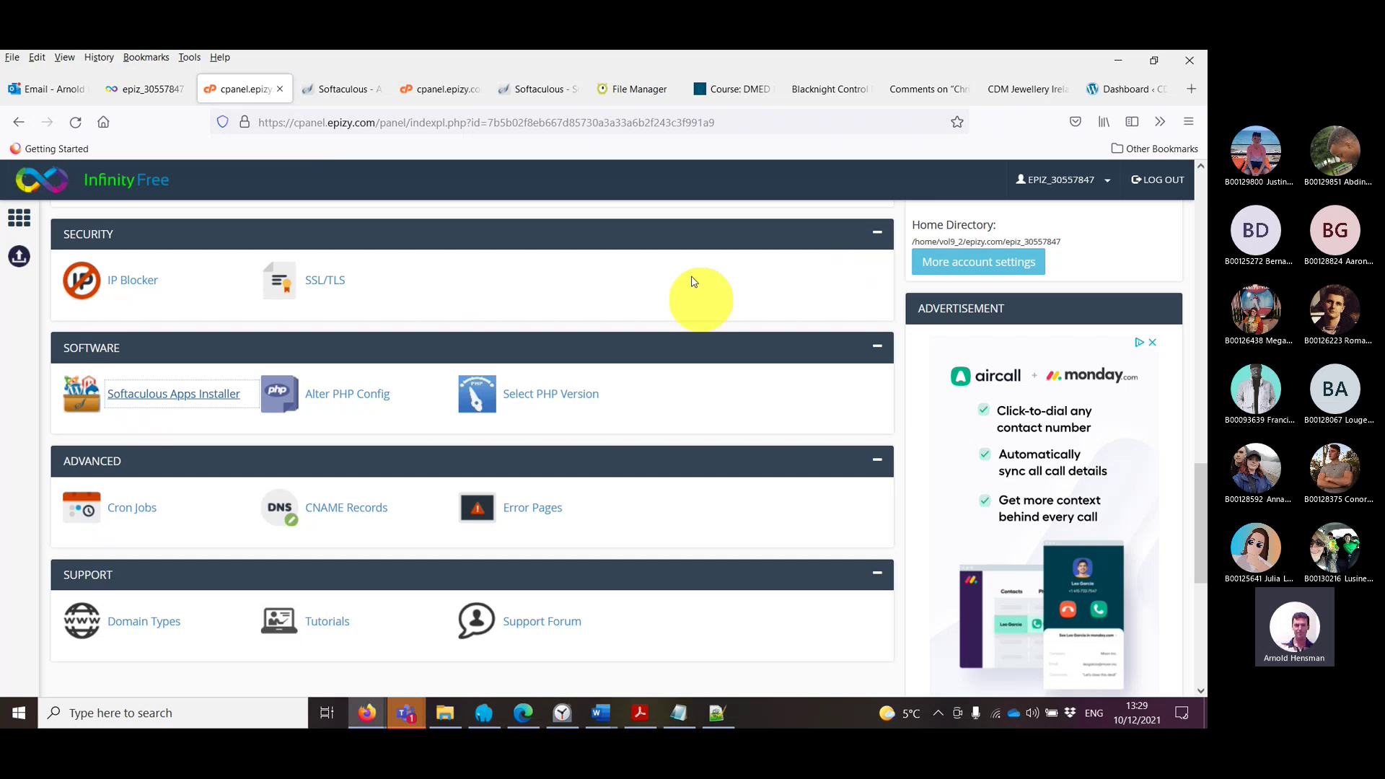
click(837, 89)
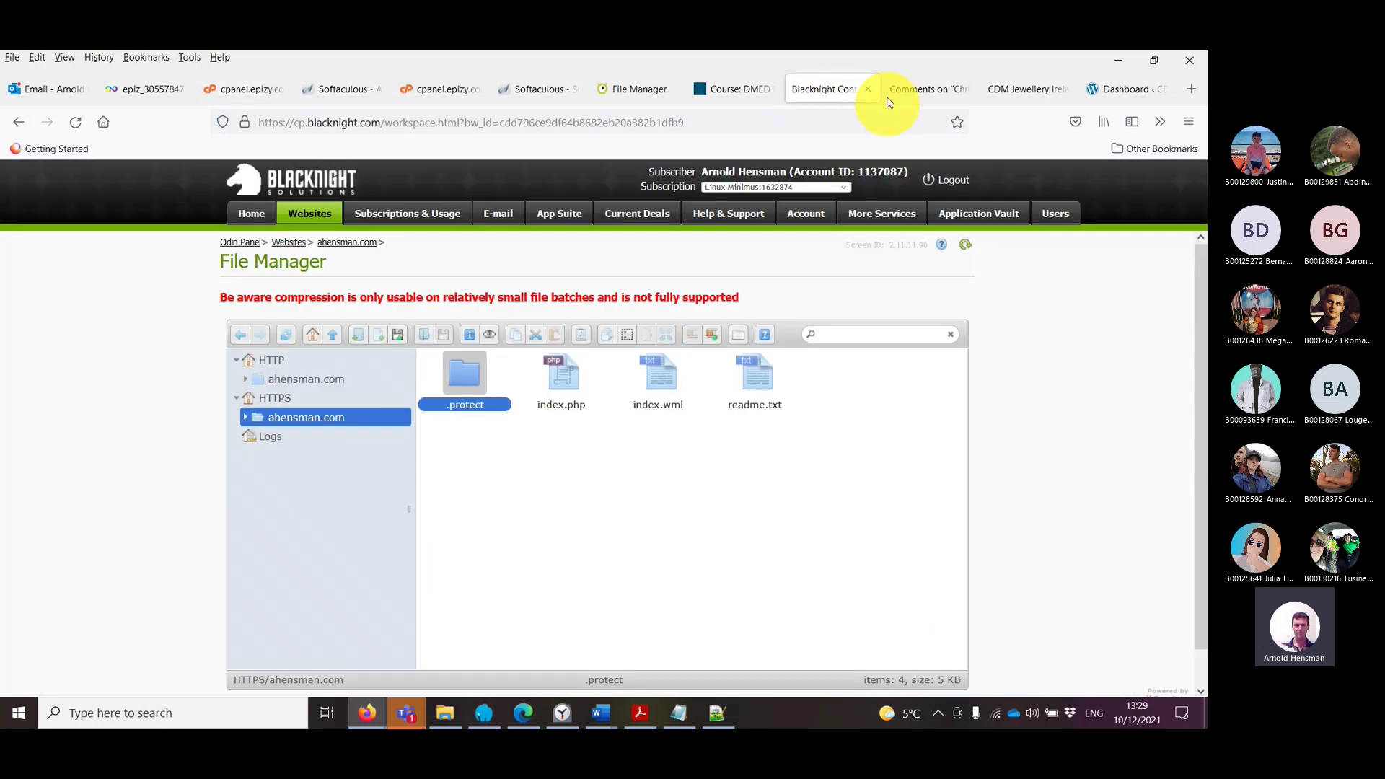
click(917, 85)
Step: Browse the live CDM Jewellery Ireland home page, then return to the Teams meeting window
mouse_move(59, 508)
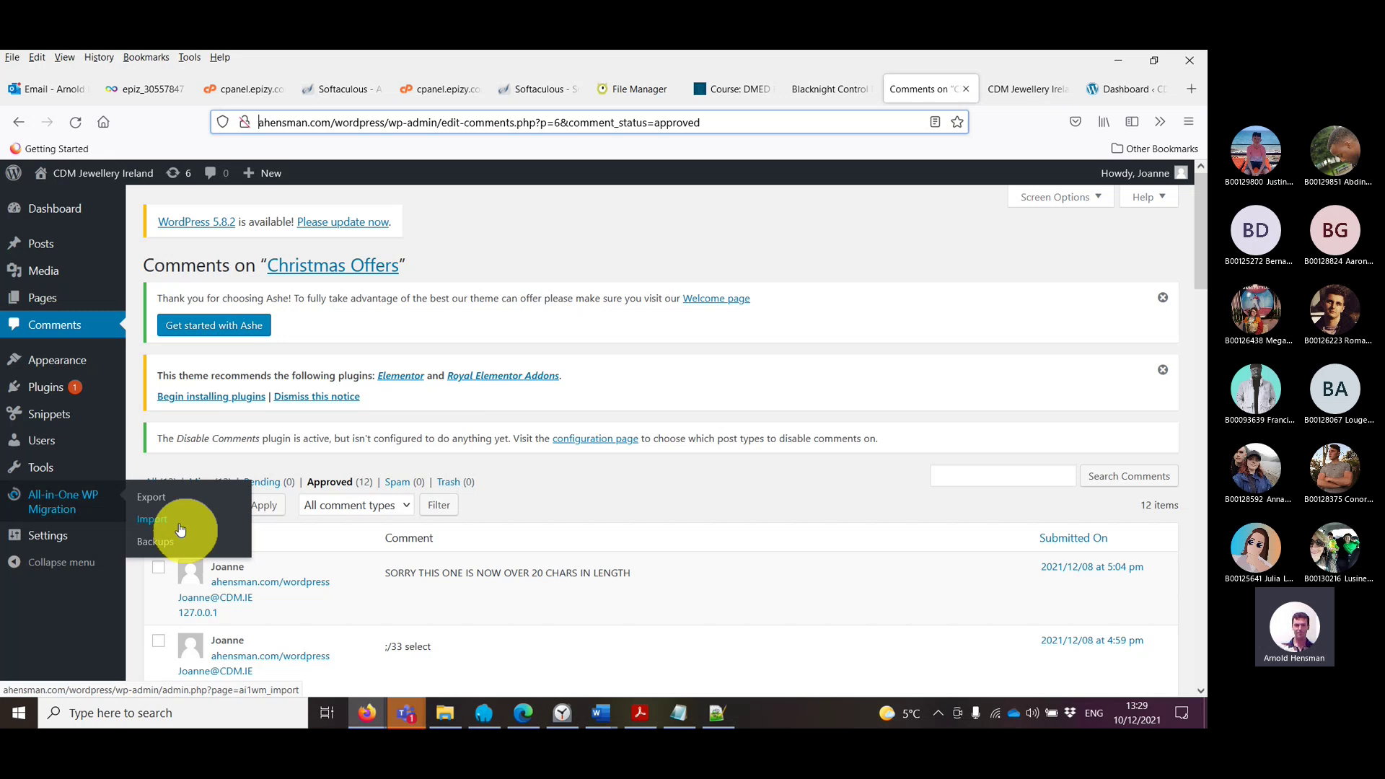
click(1028, 90)
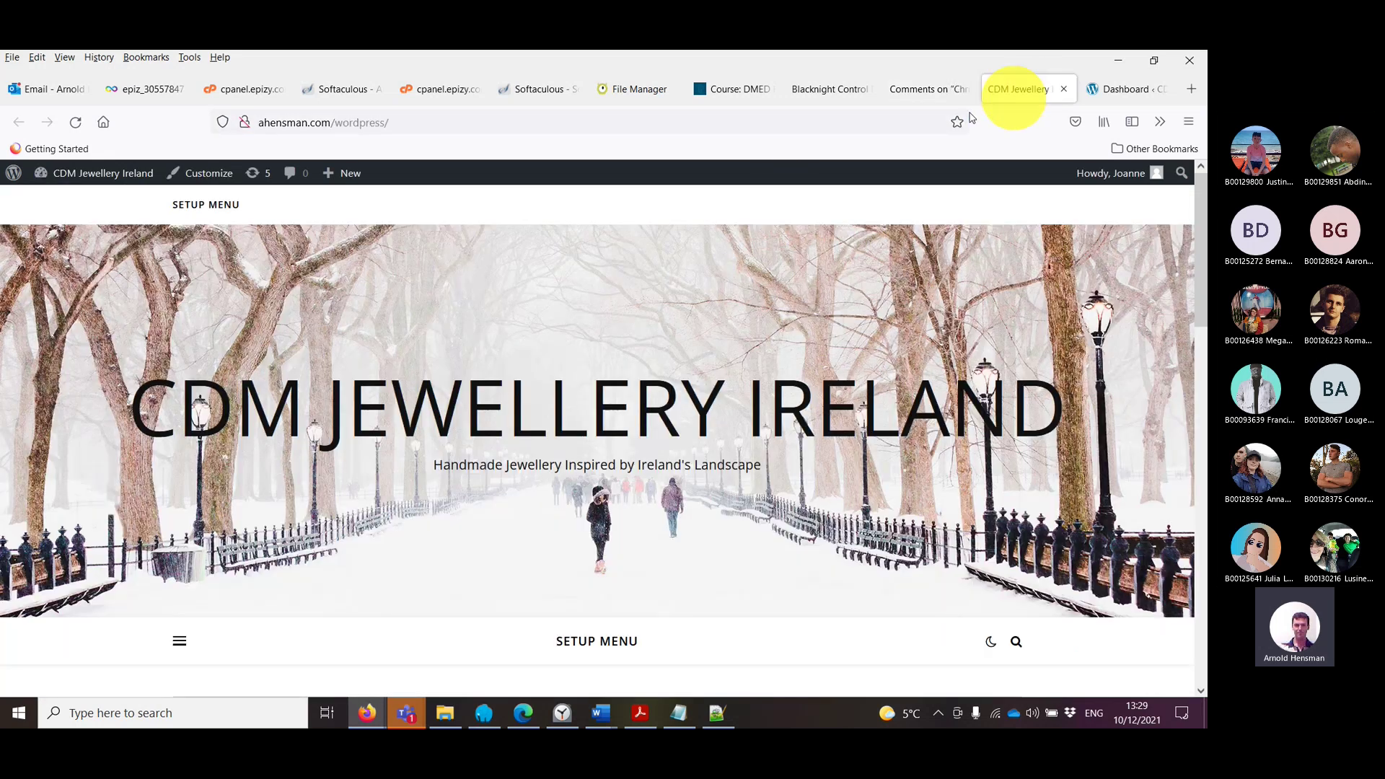
scroll(649, 563, down, 10)
scroll(678, 550, up, 8)
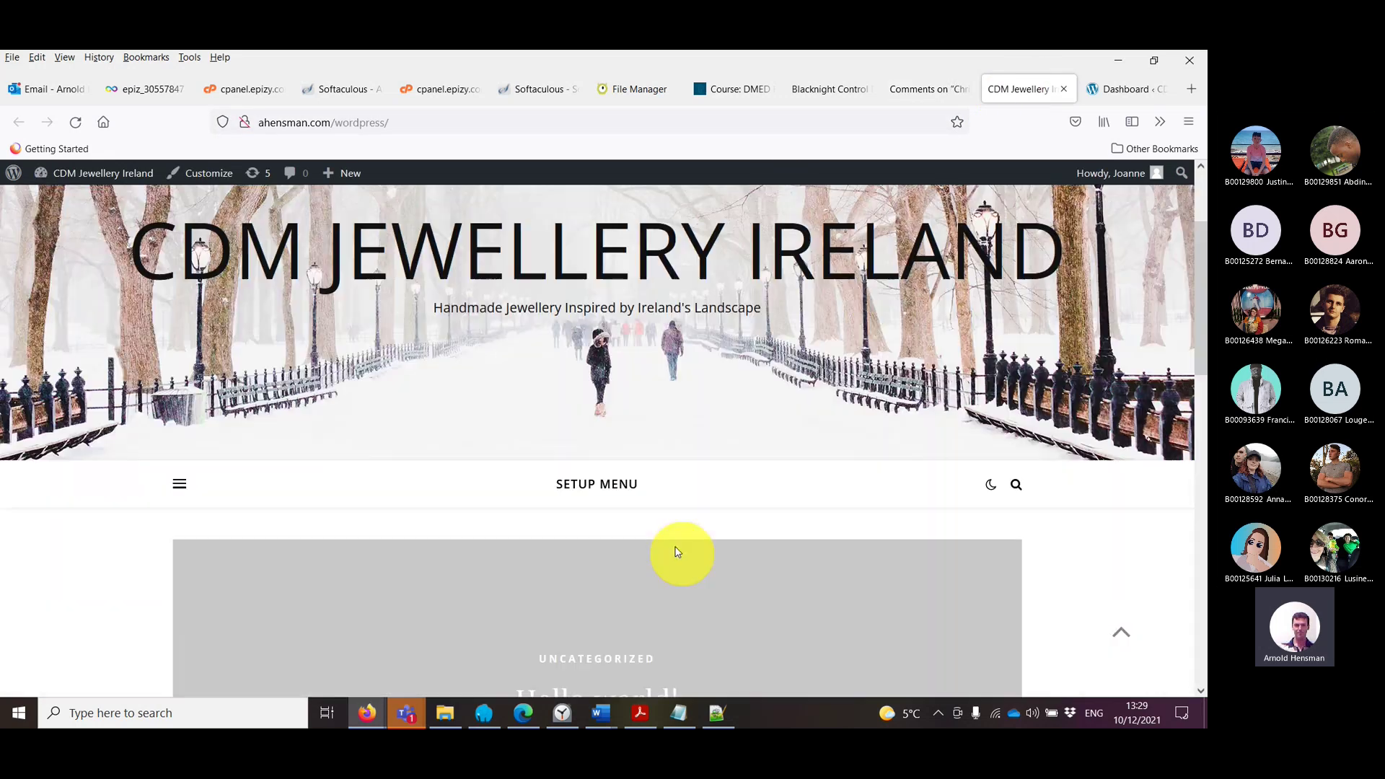
scroll(678, 551, up, 2)
mouse_move(422, 718)
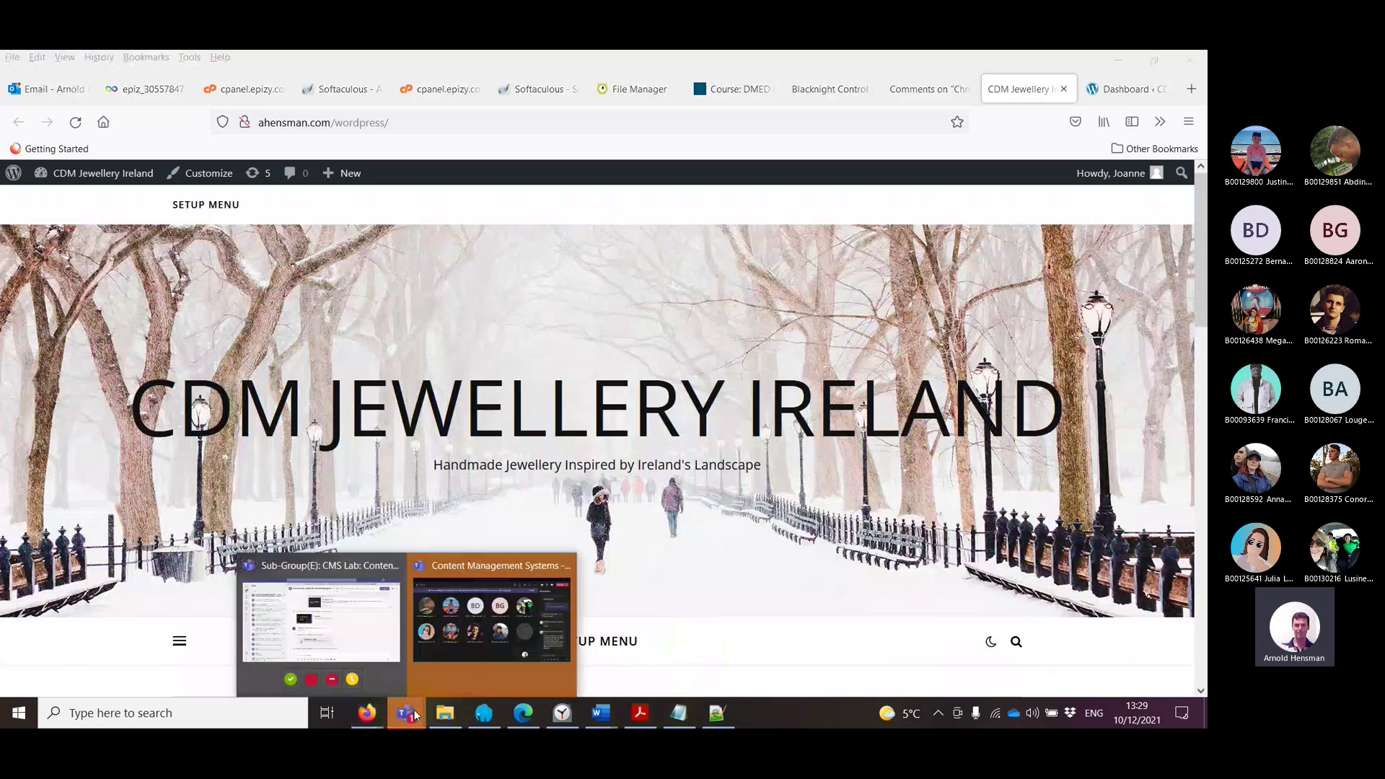
click(462, 635)
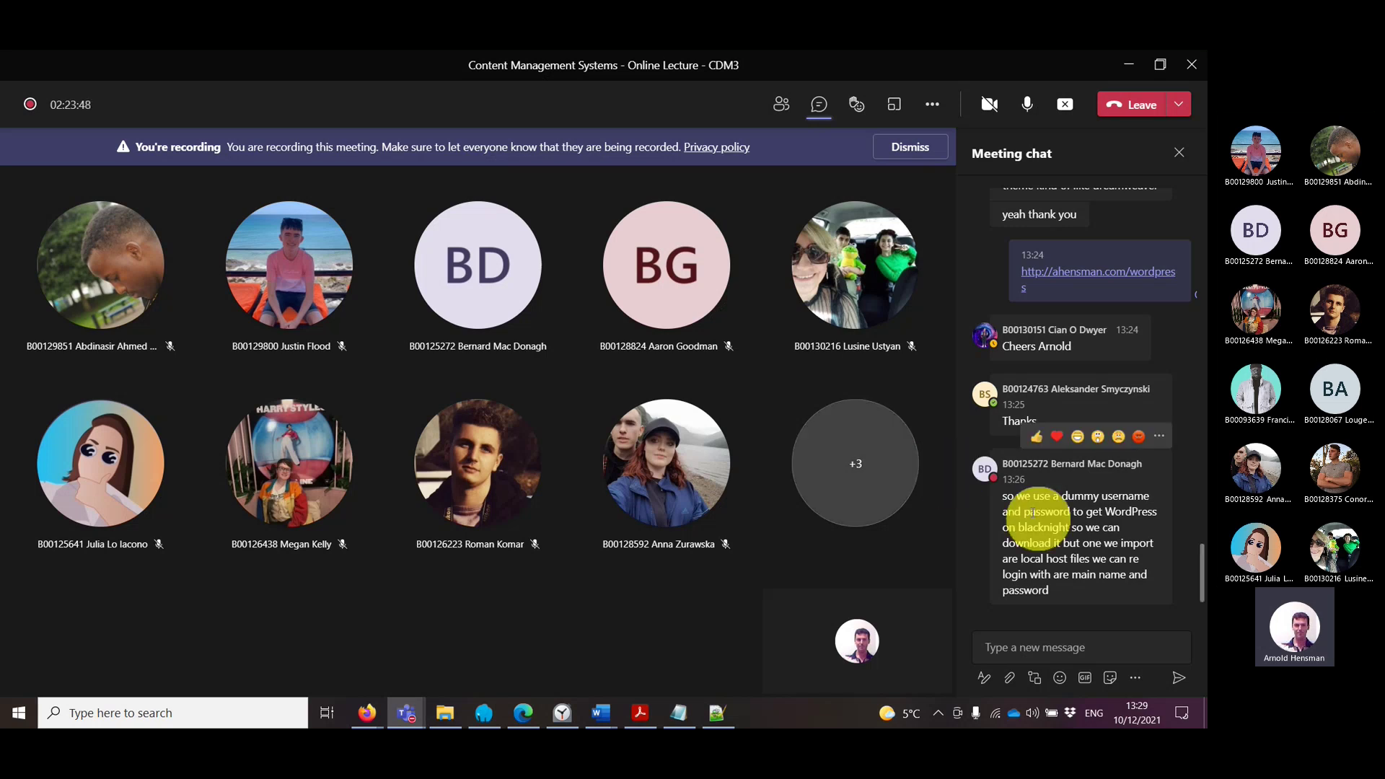
mouse_move(1092, 508)
mouse_down()
mouse_move(1095, 545)
mouse_move(1073, 527)
mouse_up()
double_click(1054, 527)
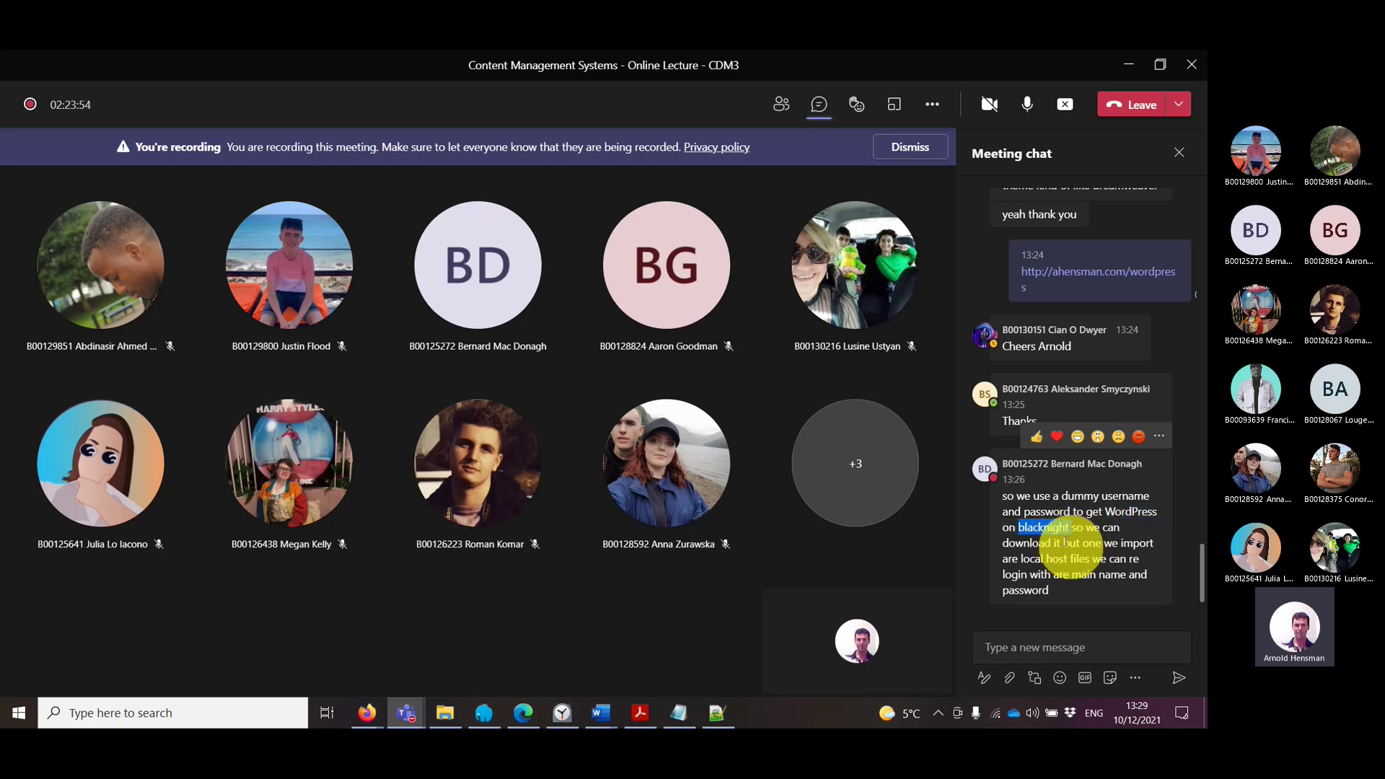
drag(1063, 543, 1122, 559)
drag(1129, 560, 1144, 582)
click(1145, 583)
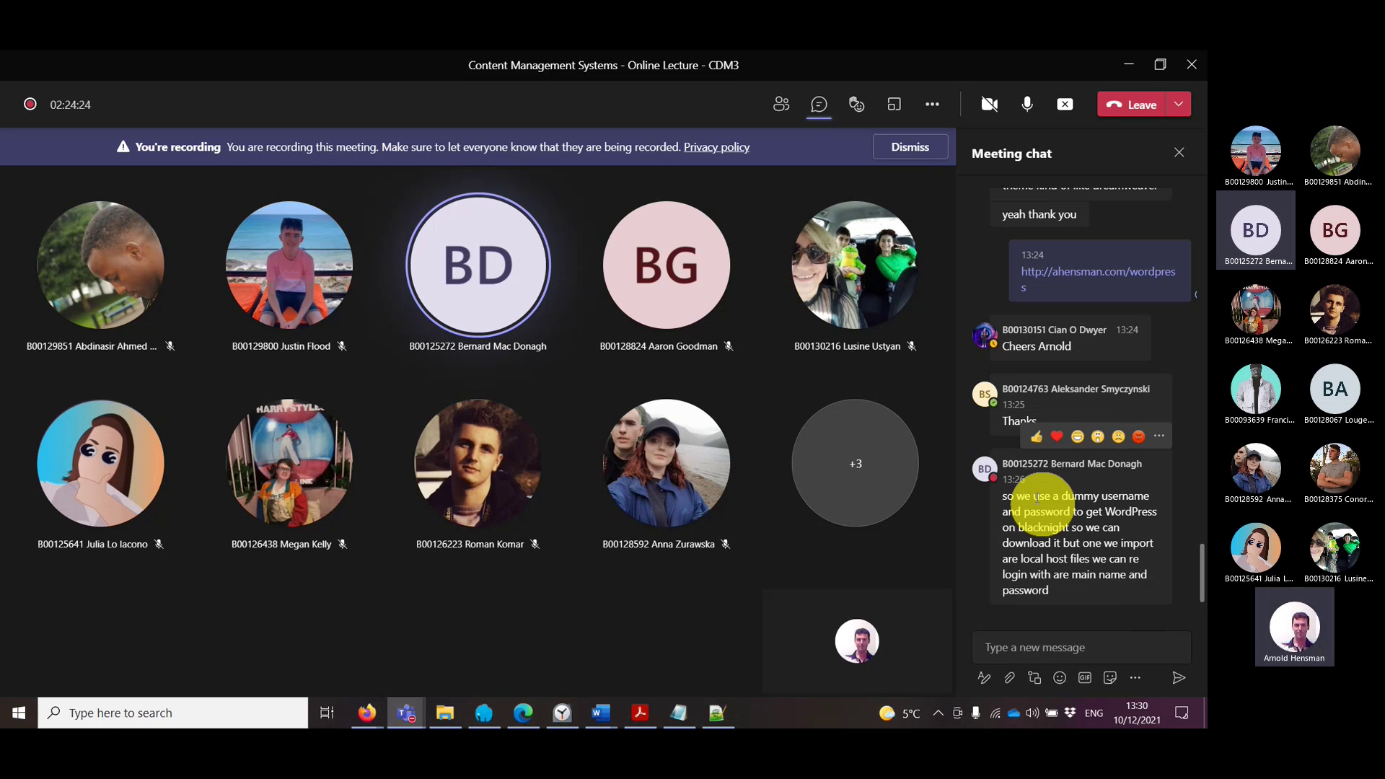
click(773, 49)
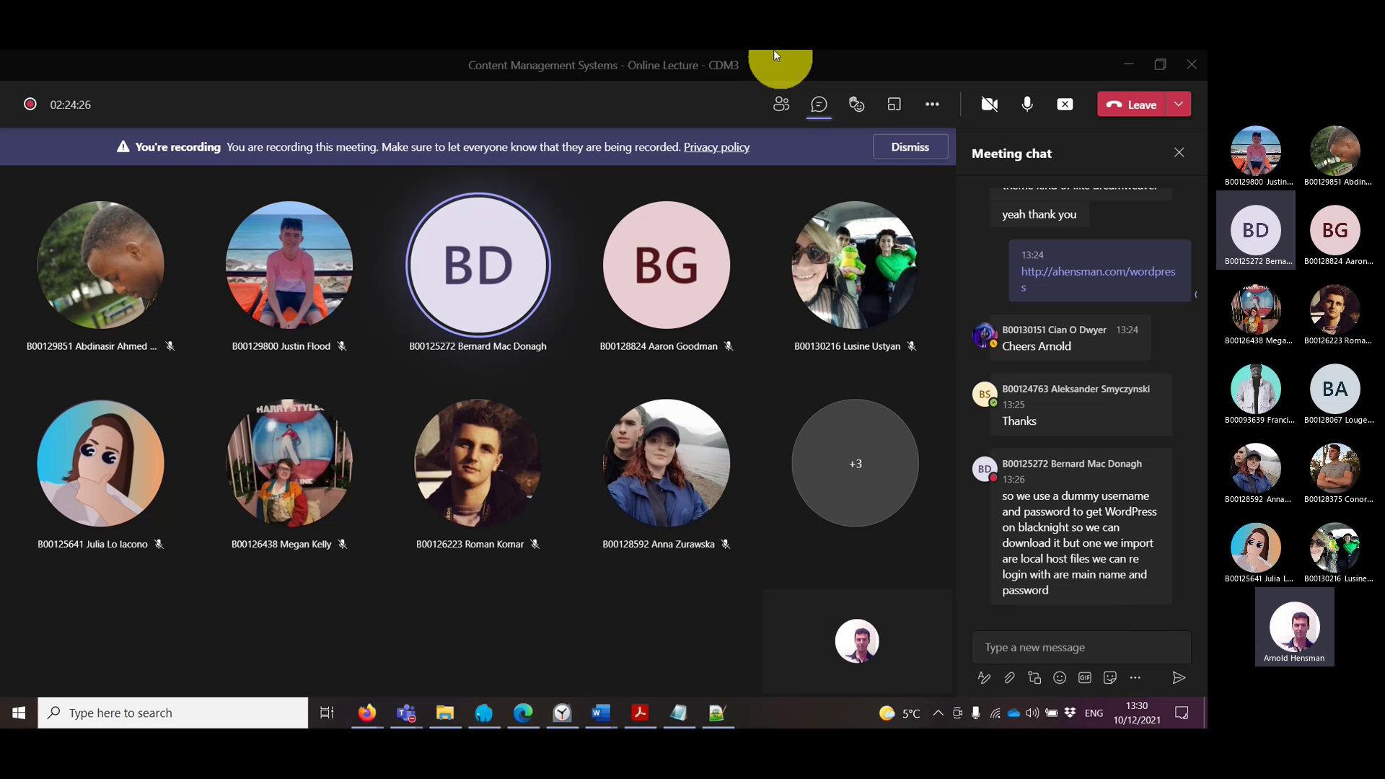